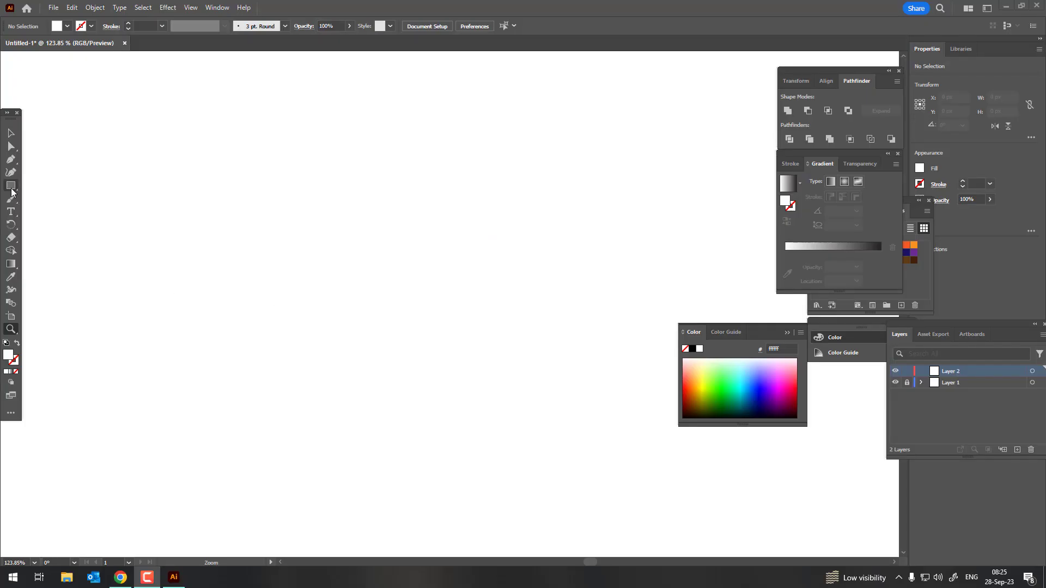
With the Rectangle tool active, set the fill colour to light green a8d65f.
click(11, 187)
double_click(11, 355)
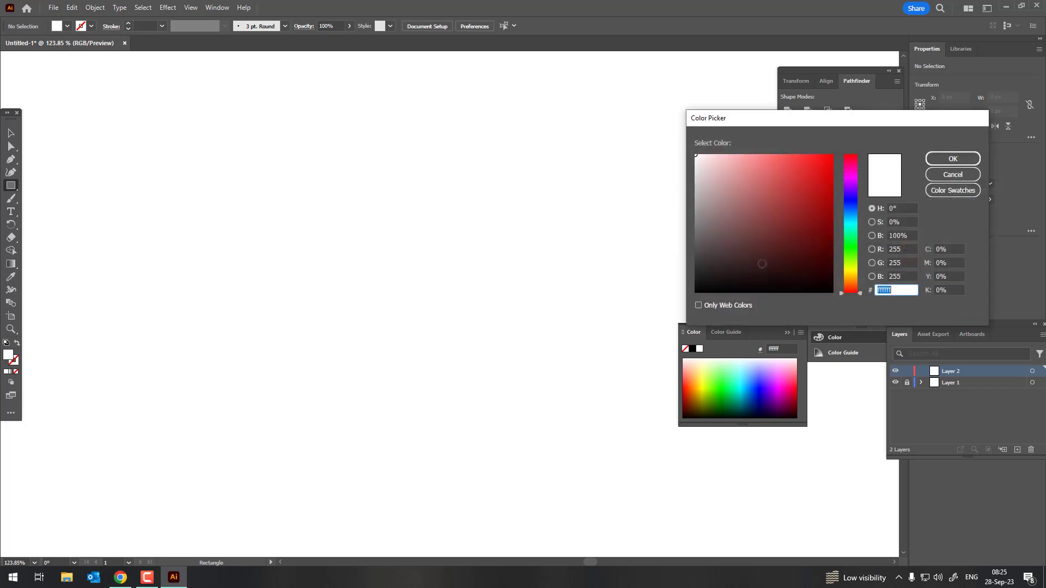
click(848, 261)
drag(765, 175, 773, 176)
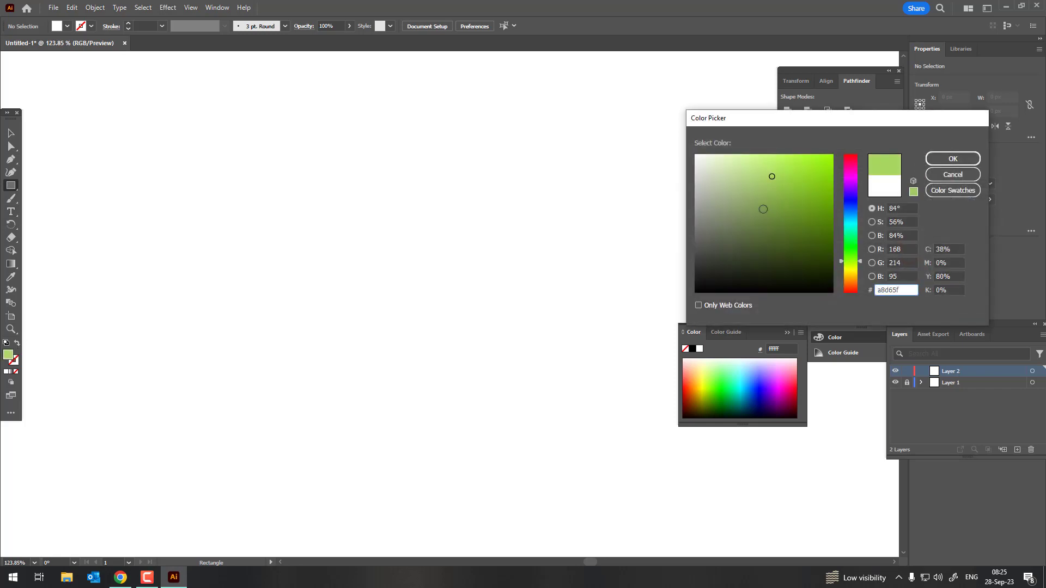
click(952, 159)
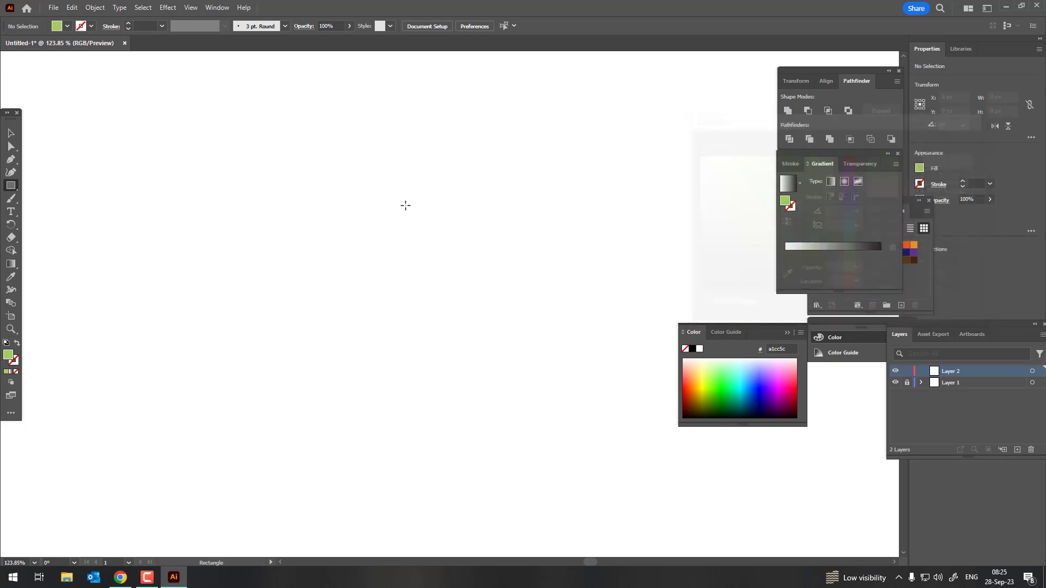
Draw a tall rectangle and position it at X 1000 px, Y 1000 px.
drag(377, 132, 477, 336)
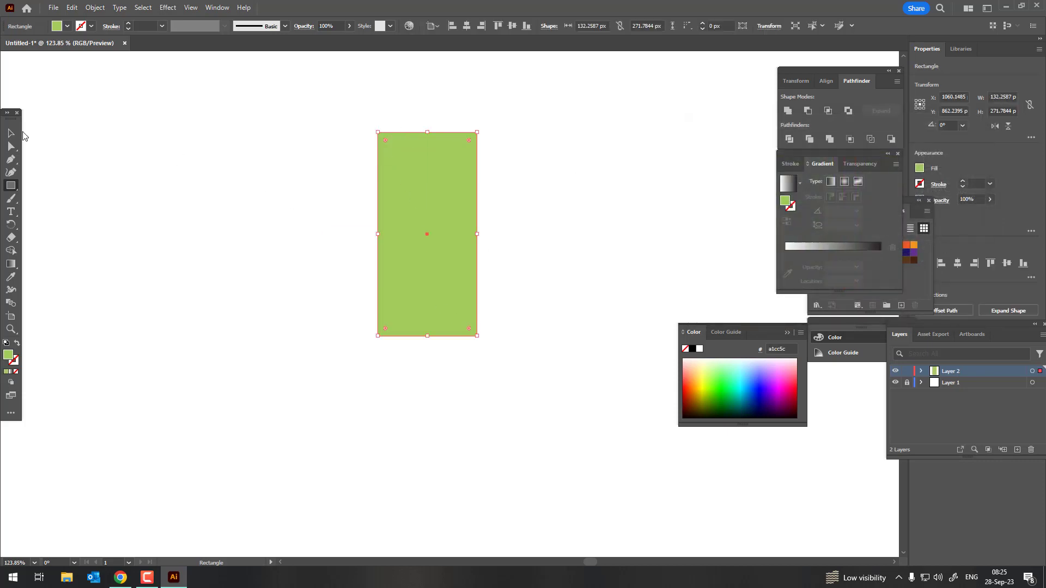
click(9, 139)
click(466, 25)
text(1000)
key(Tab)
text(1000)
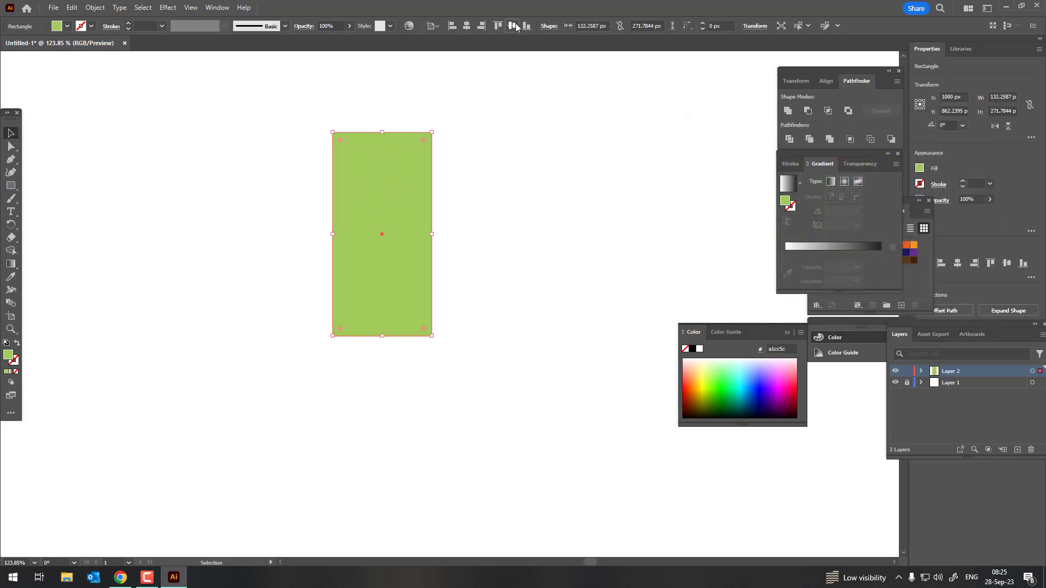
click(511, 179)
click(511, 264)
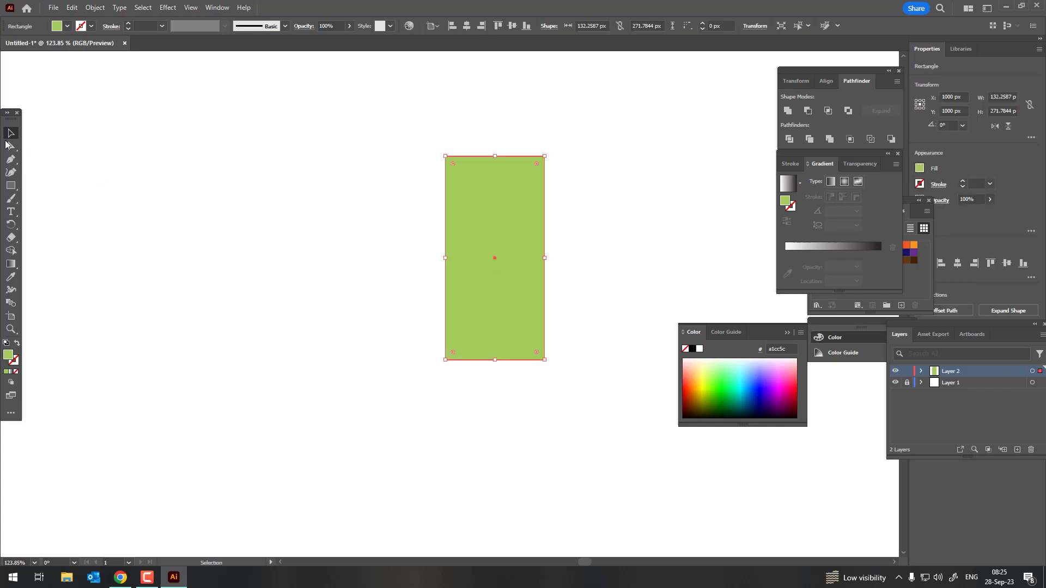
Taper the rectangle toward the bottom, dome the top and slightly round the bottom corners.
key(e)
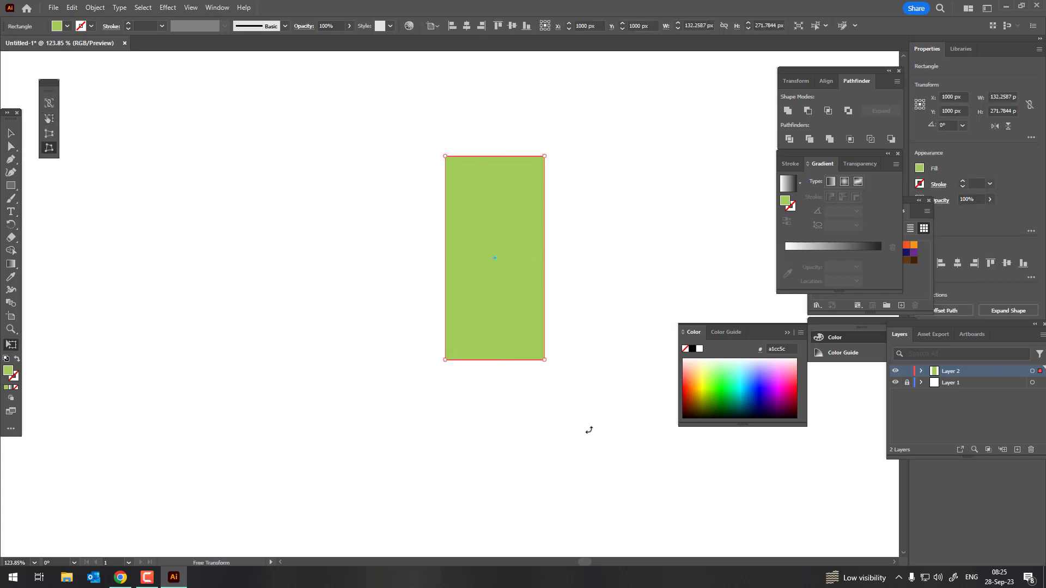
drag(544, 360, 537, 360)
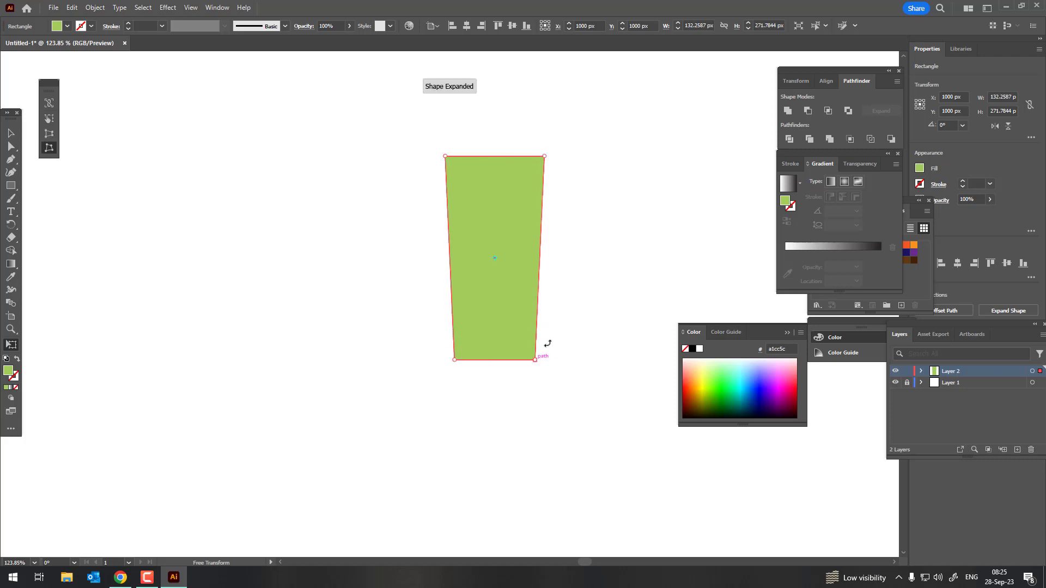
click(12, 148)
drag(397, 154, 629, 203)
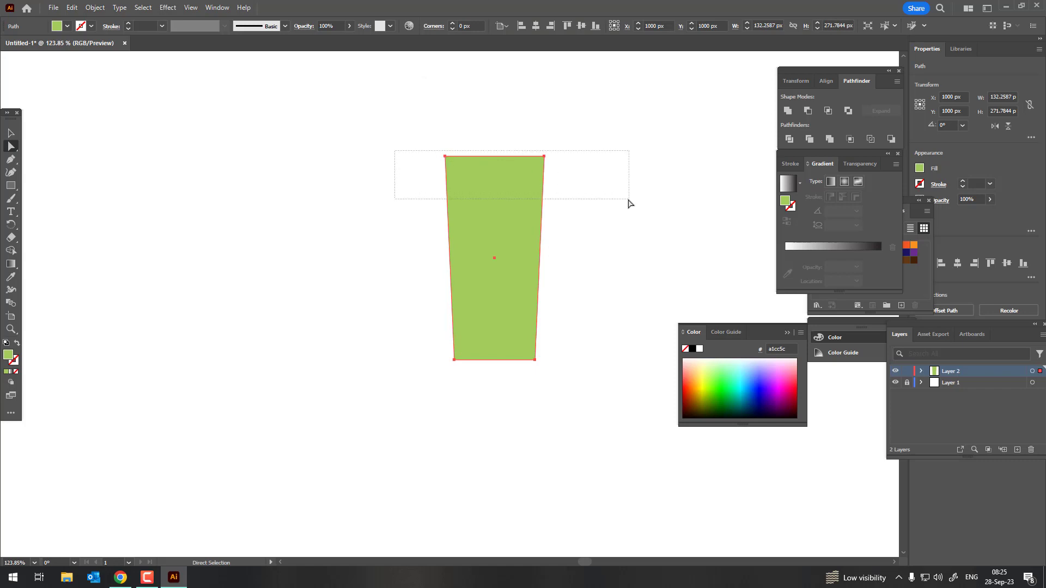
drag(459, 164, 466, 366)
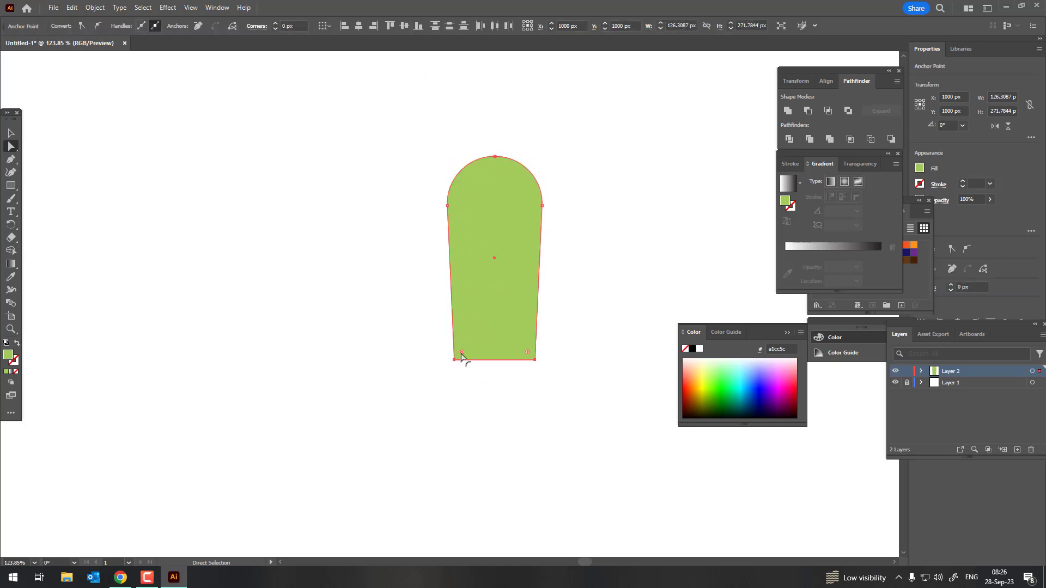
drag(462, 353, 470, 363)
Zoom in on the body and draw a small rectangle to its left.
click(579, 385)
key(z)
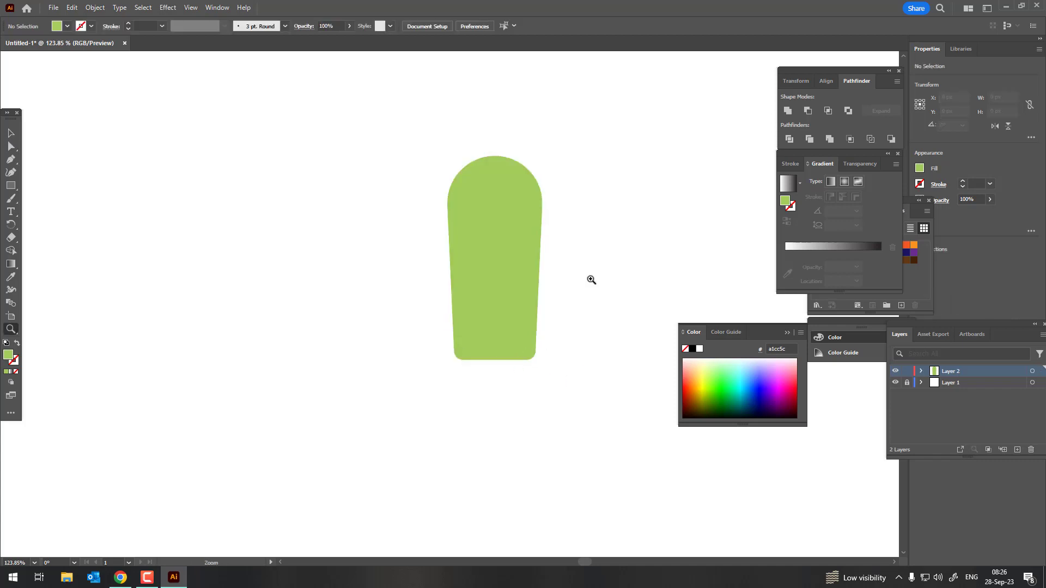
drag(591, 279, 624, 287)
click(11, 133)
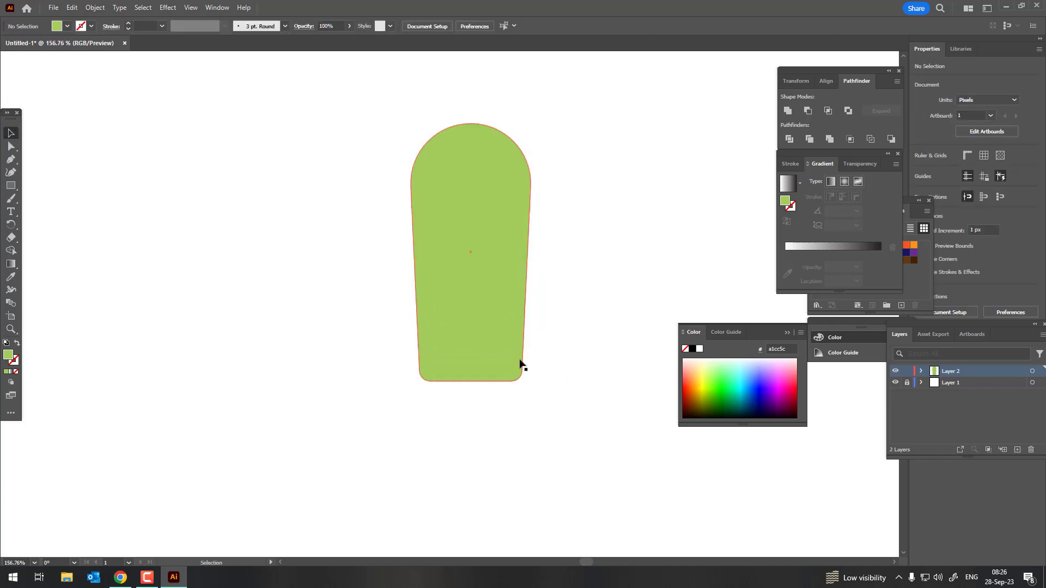
drag(568, 357, 562, 374)
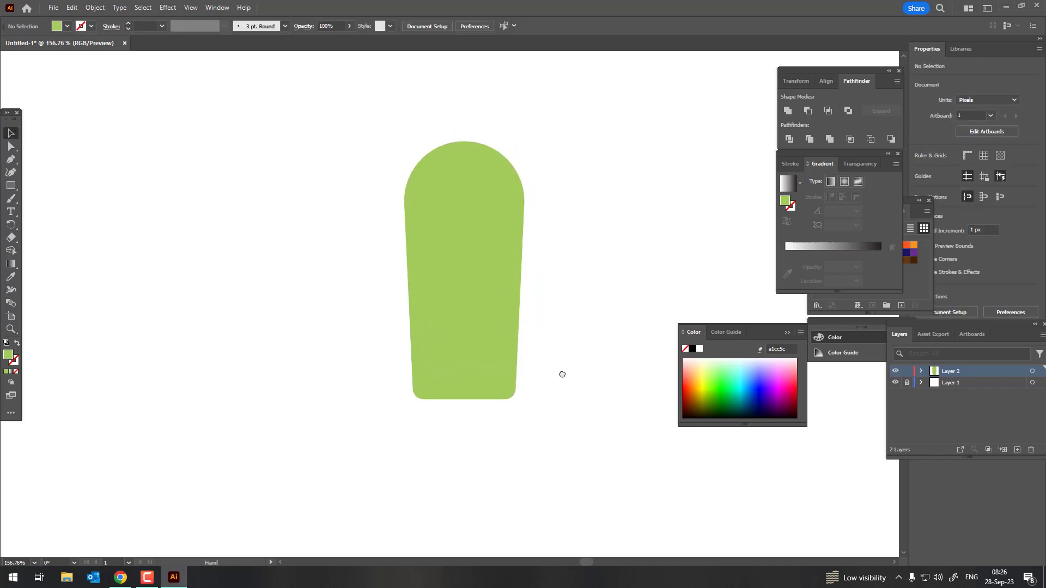
click(427, 337)
click(12, 185)
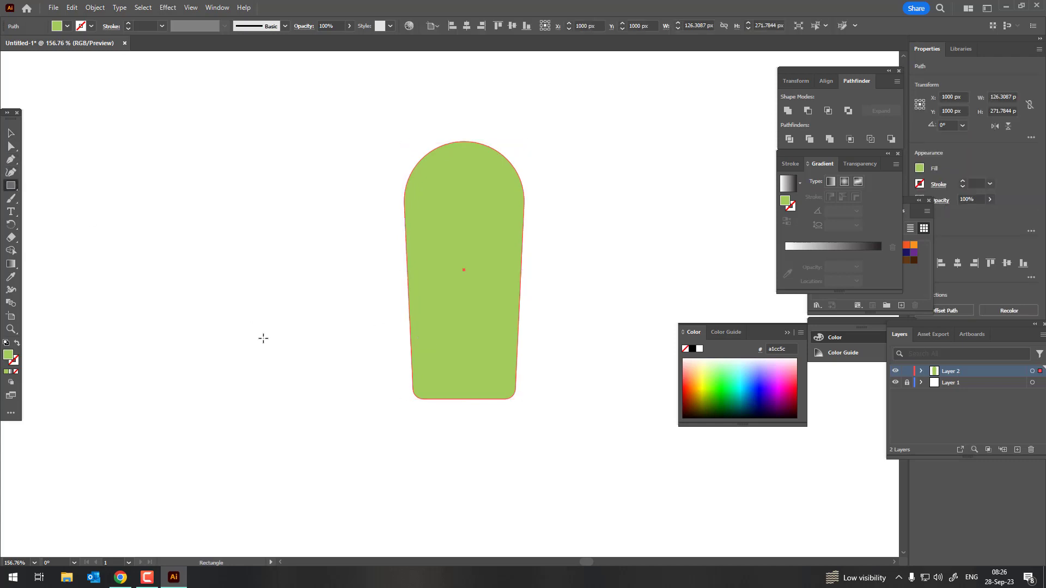
drag(263, 338, 340, 382)
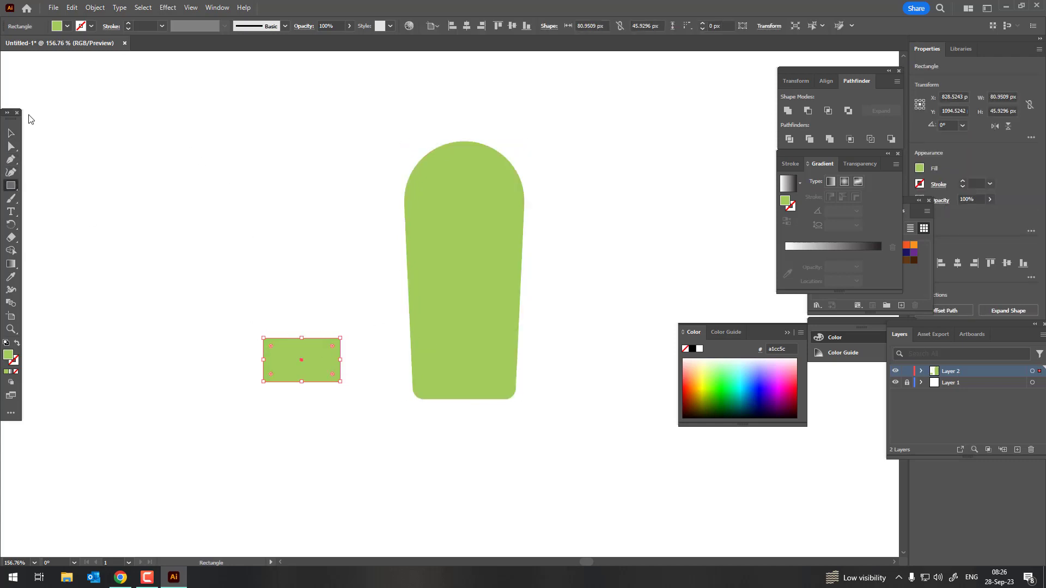
Recolour the cactus body to darker green 93bc44.
key(v)
click(501, 279)
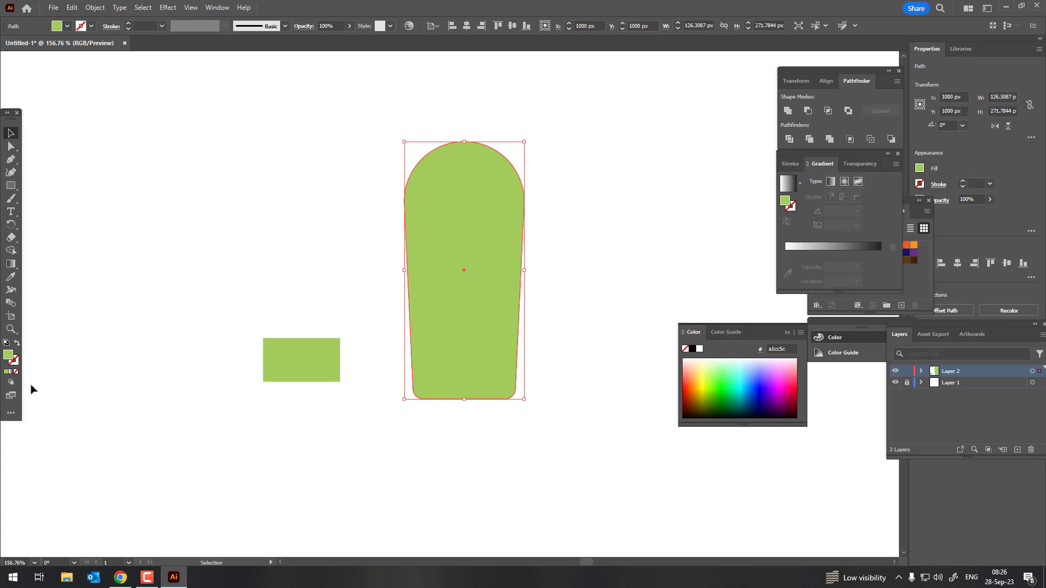
double_click(11, 355)
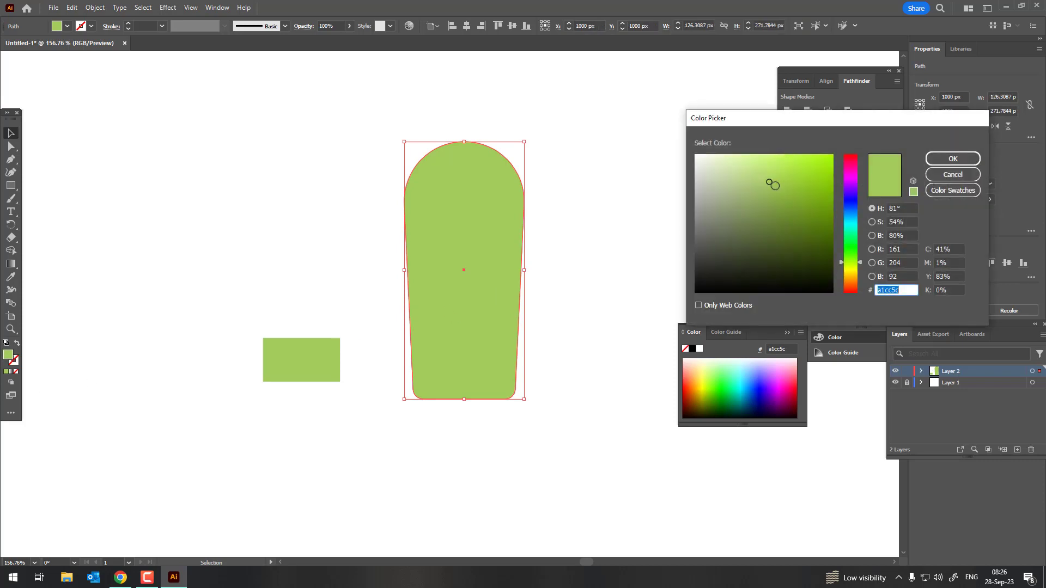
drag(772, 184, 783, 190)
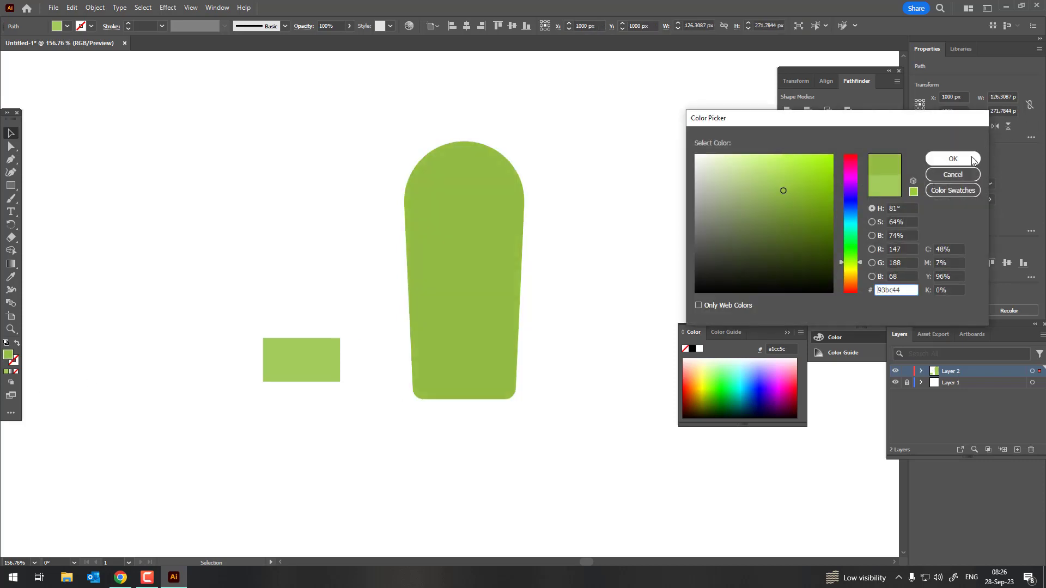
click(953, 158)
Move the small rectangle against the body's left side and colour it dark green 759334.
drag(317, 354, 387, 314)
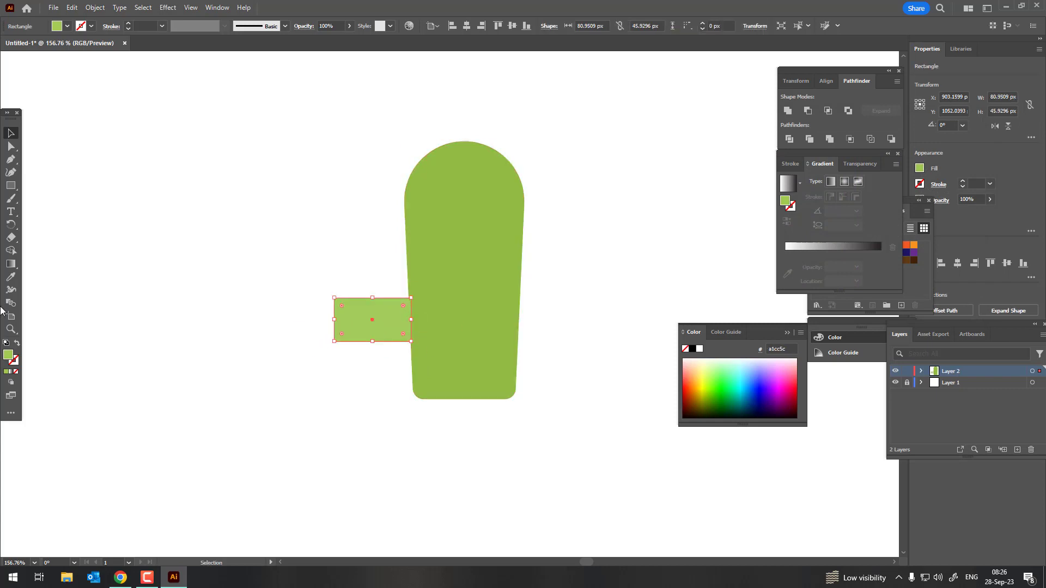
click(11, 276)
click(439, 273)
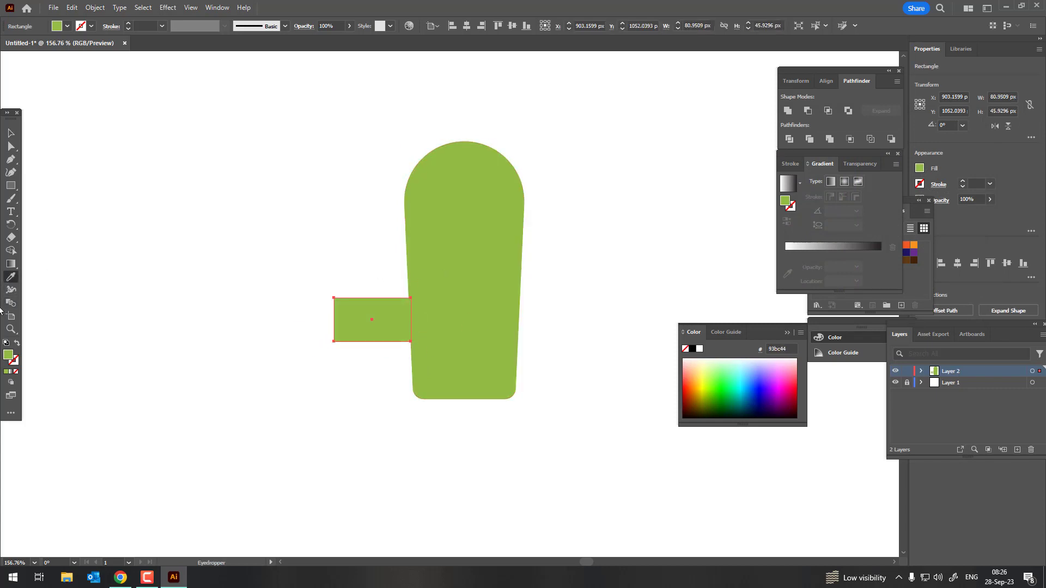
double_click(7, 356)
click(788, 202)
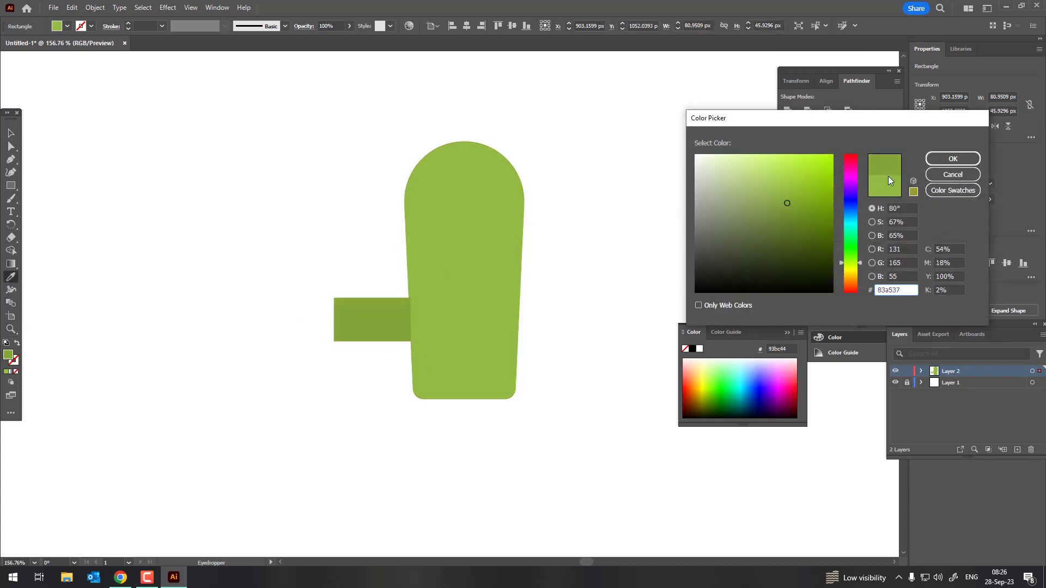
click(786, 212)
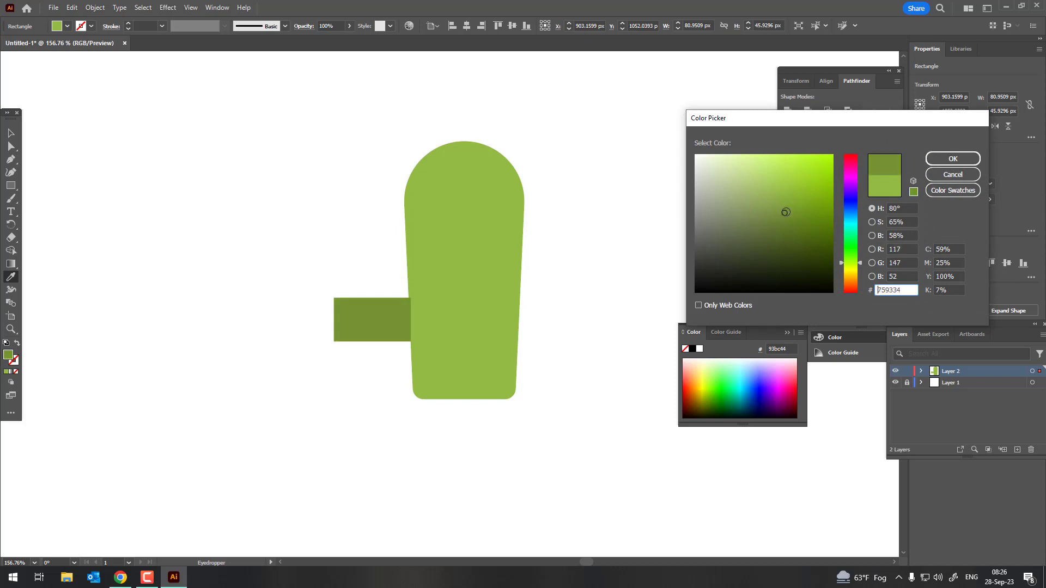
click(977, 159)
Taper the arm's left end, move it onto the body, and send it behind the body.
click(11, 133)
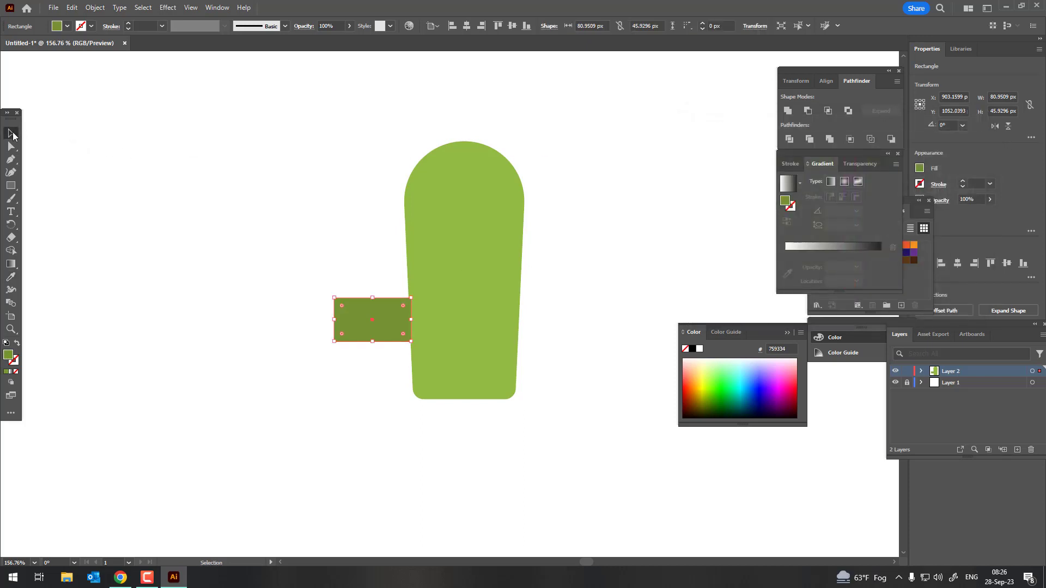
drag(386, 322, 398, 321)
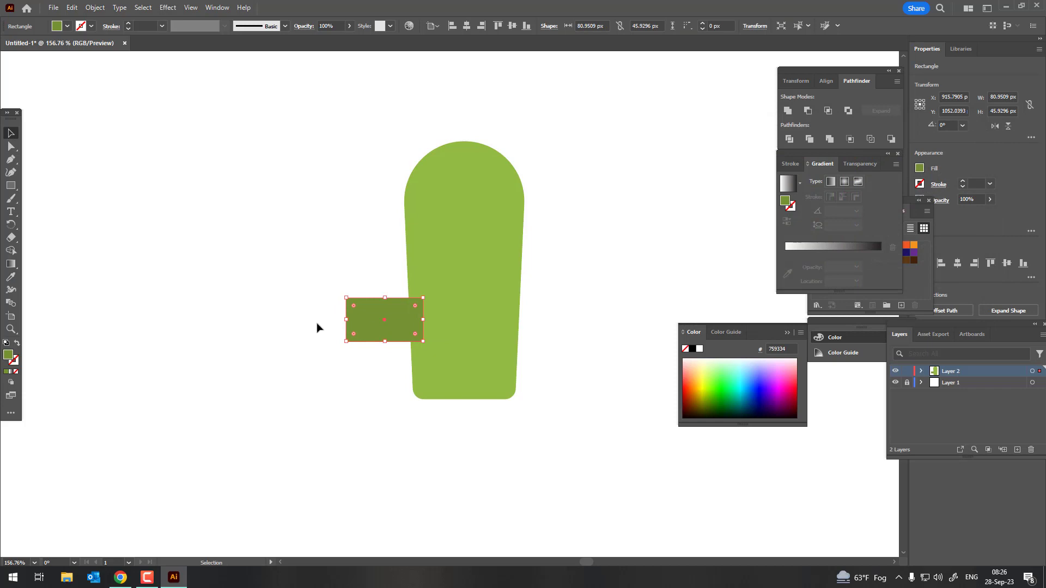
key(e)
click(48, 150)
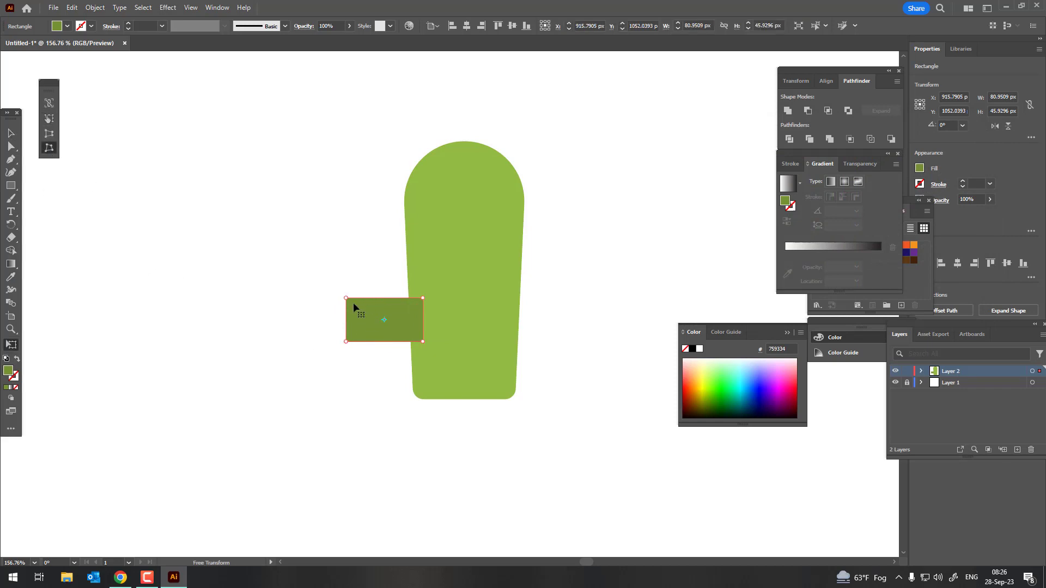
drag(346, 298, 346, 306)
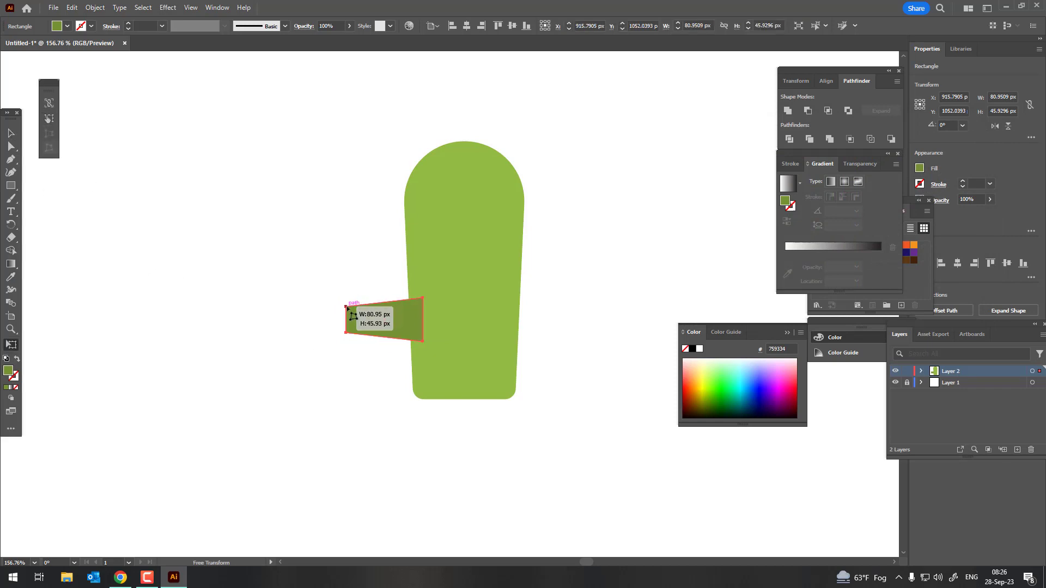
click(13, 136)
click(316, 465)
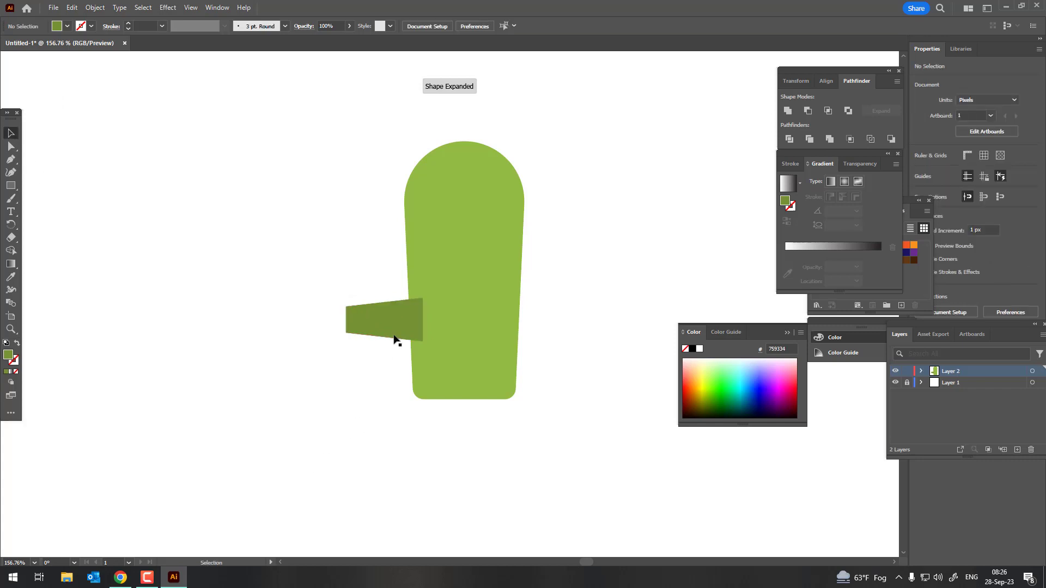
drag(394, 342, 406, 365)
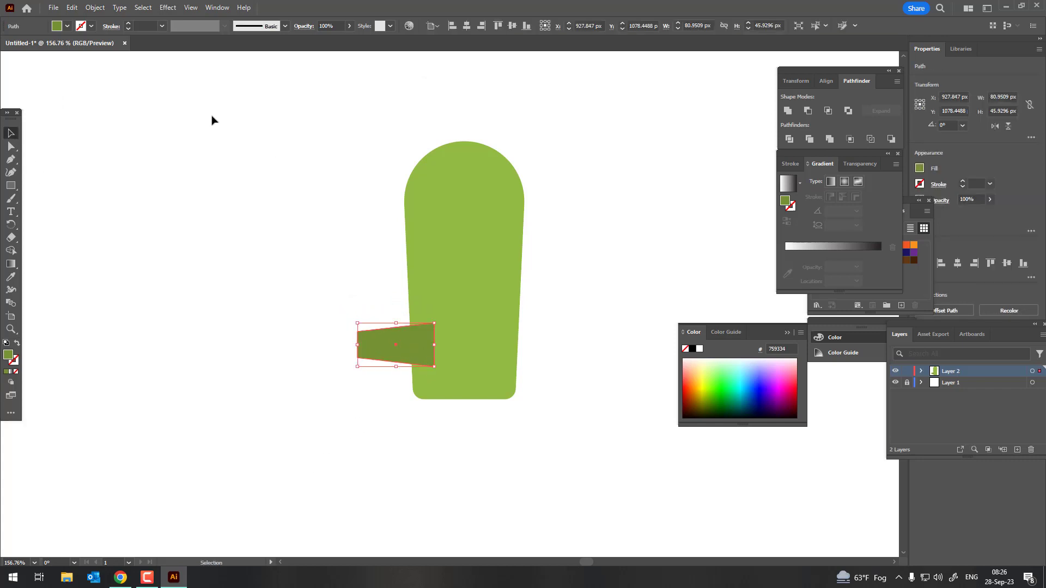
click(95, 8)
click(276, 68)
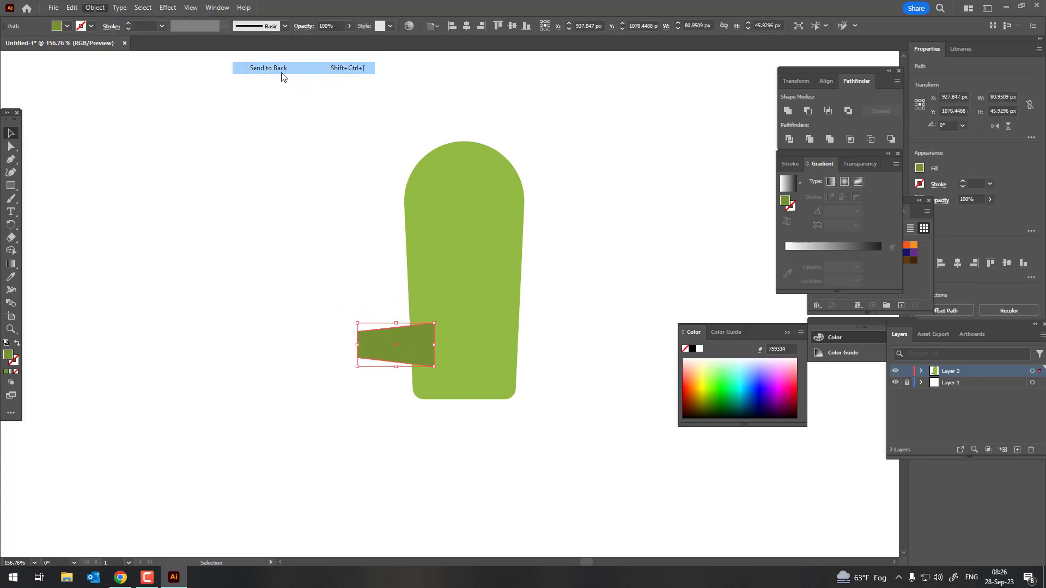
Round the small piece's left end, then raise and tilt it against the body.
click(12, 146)
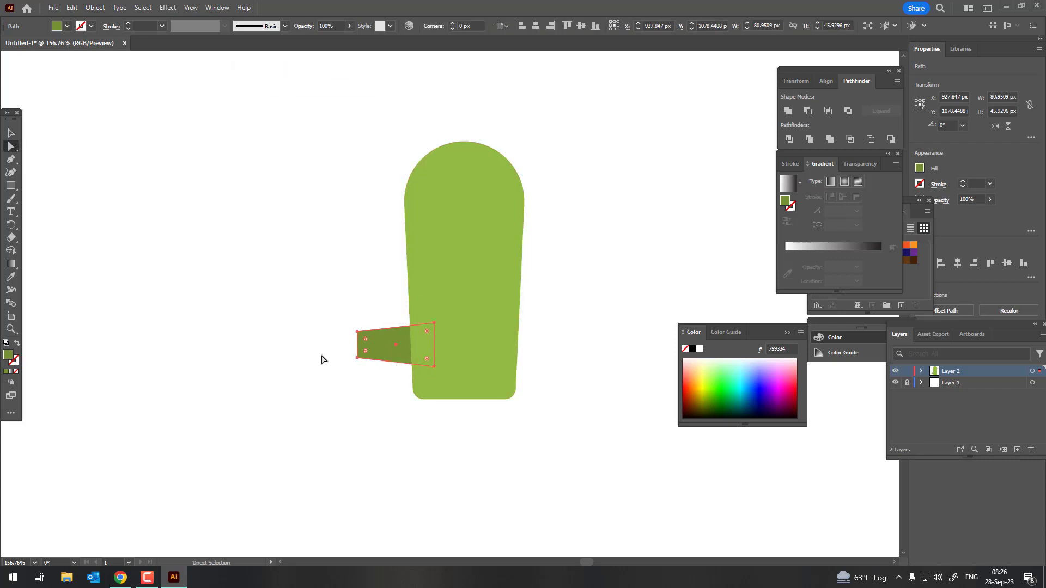
drag(376, 386, 376, 384)
drag(367, 344, 409, 365)
click(376, 399)
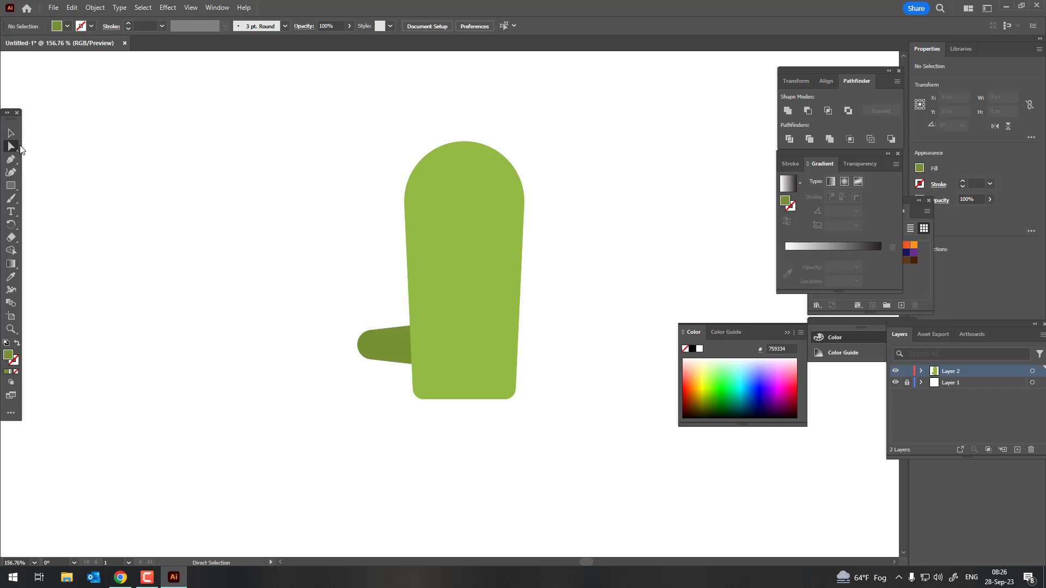
click(11, 133)
drag(390, 344, 398, 306)
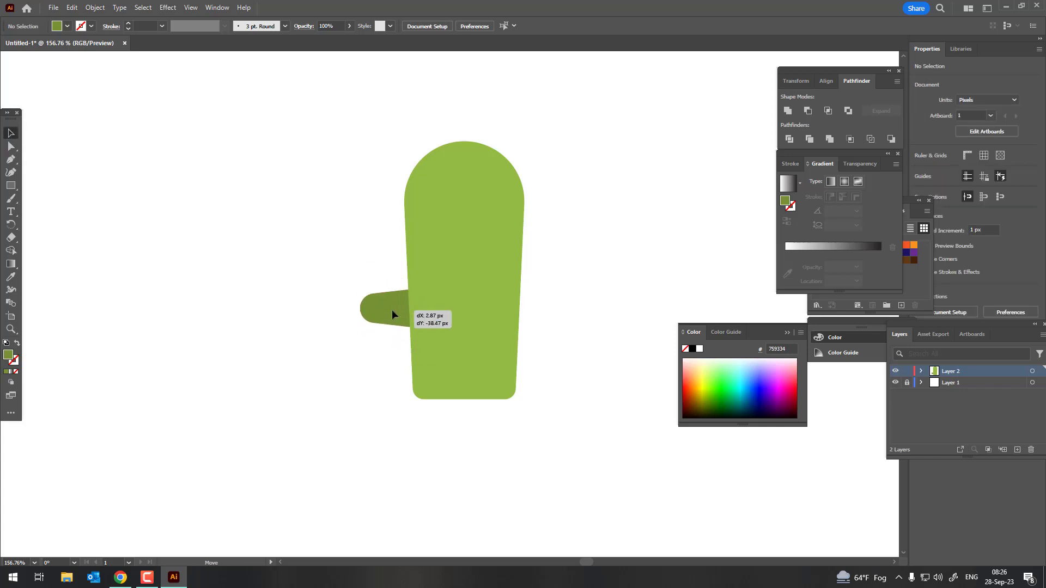
drag(451, 343, 454, 339)
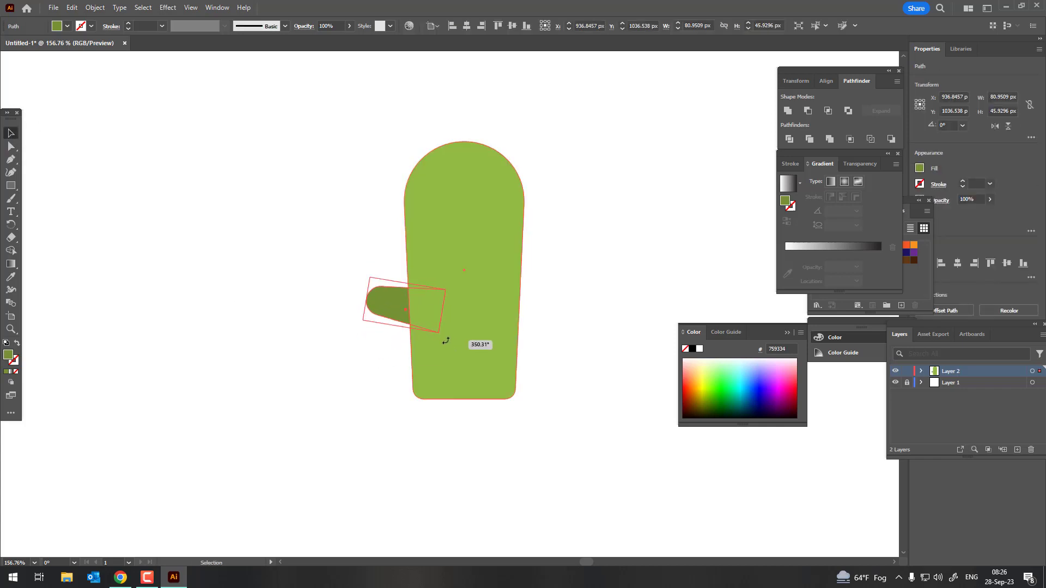
click(361, 280)
key(z)
mouse_move(361, 279)
mouse_down()
mouse_move(390, 264)
mouse_move(408, 333)
mouse_up()
click(11, 186)
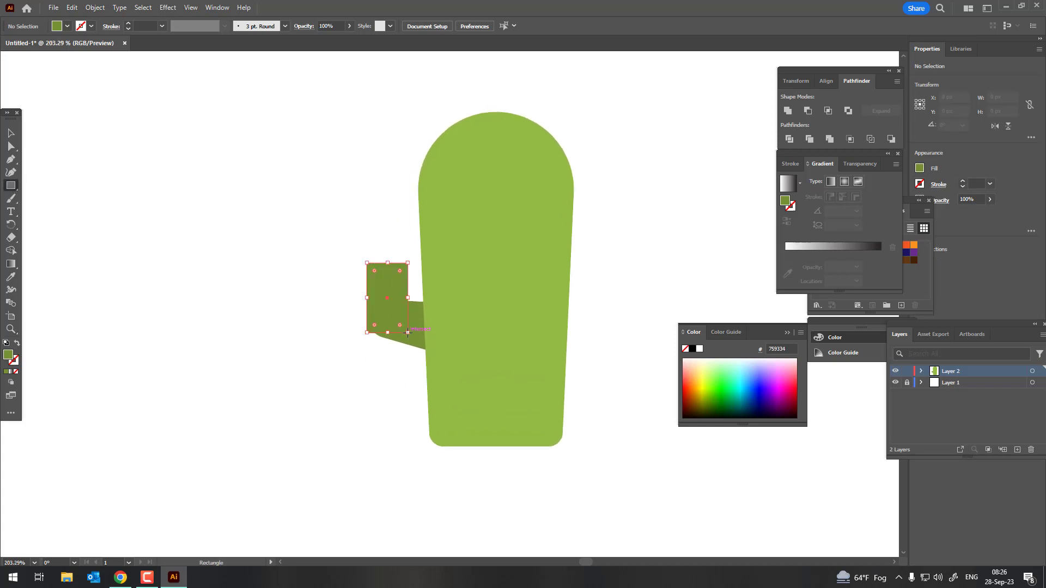
Tilt the new rectangle about 14 degrees, enlarge it, and taper it into an arm.
key(v)
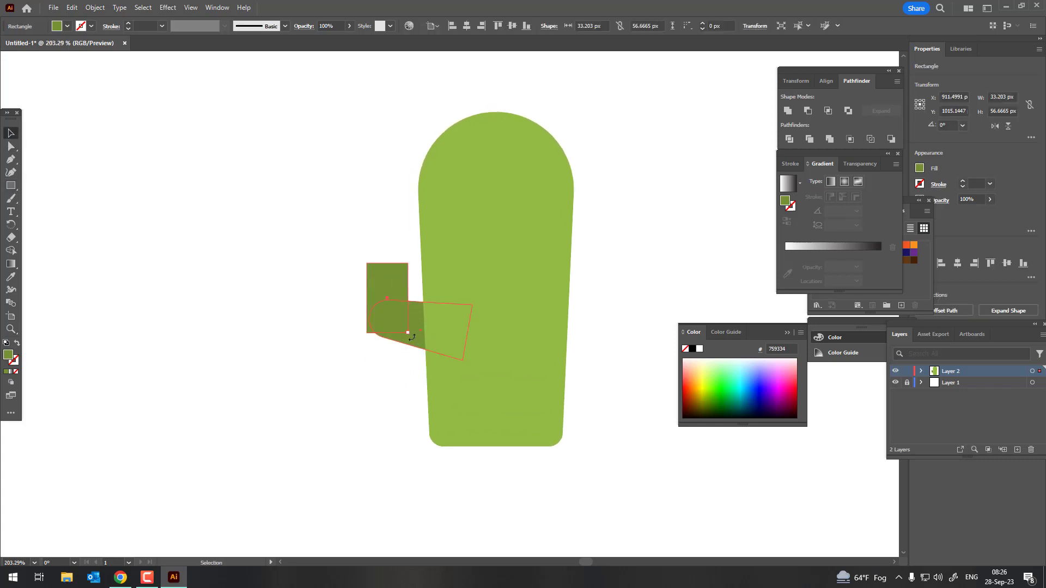
mouse_move(431, 328)
mouse_down()
mouse_move(408, 327)
mouse_move(377, 300)
mouse_up()
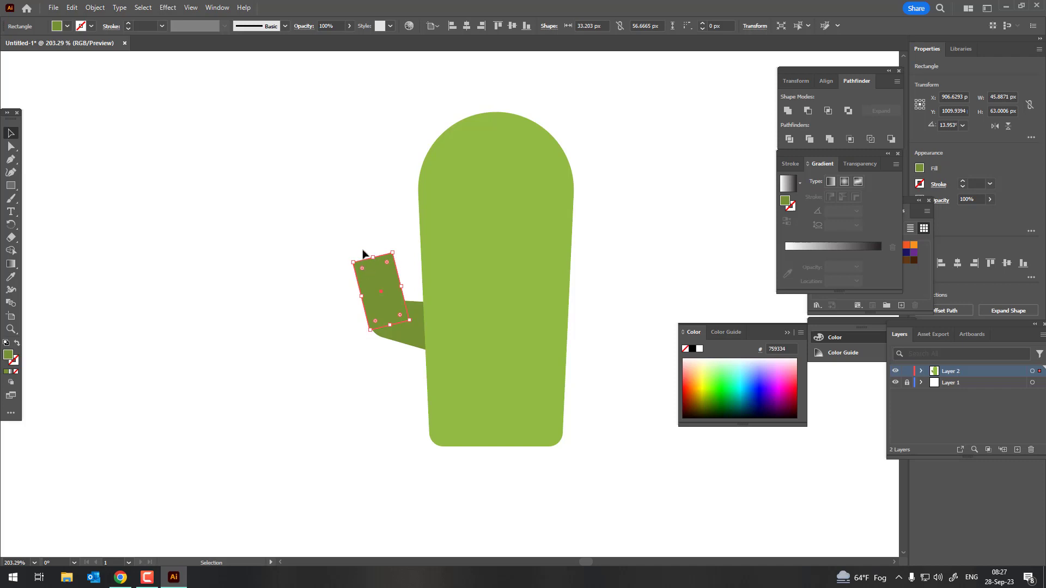
drag(365, 263, 368, 240)
drag(357, 282, 347, 284)
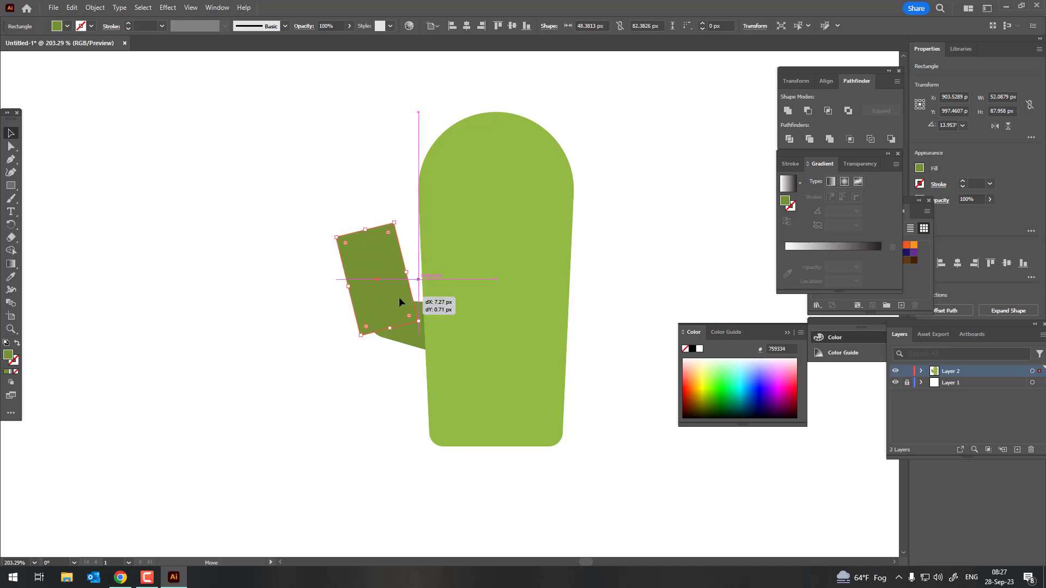
key(e)
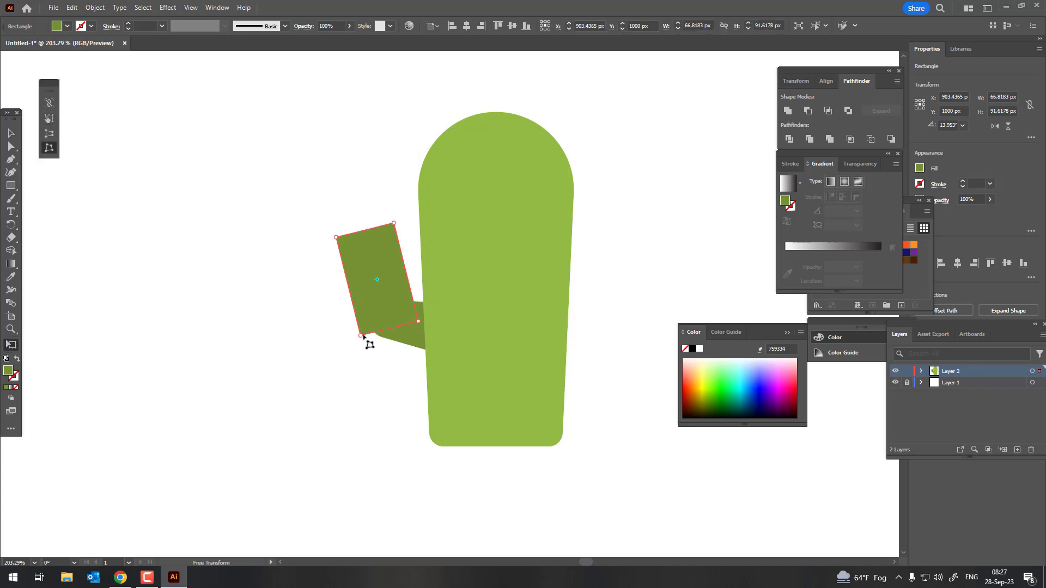
drag(364, 336, 369, 336)
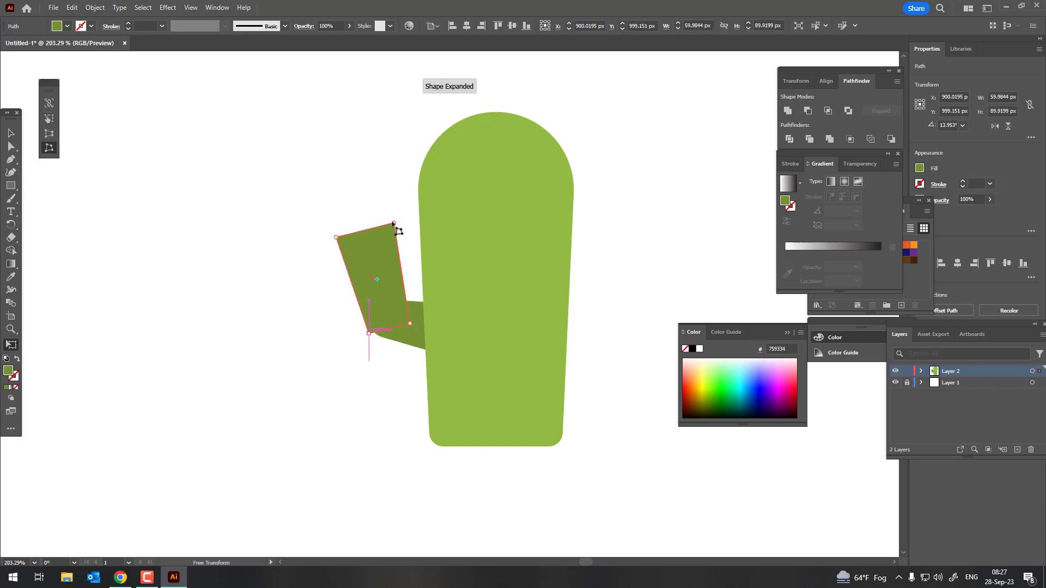
drag(393, 223, 398, 223)
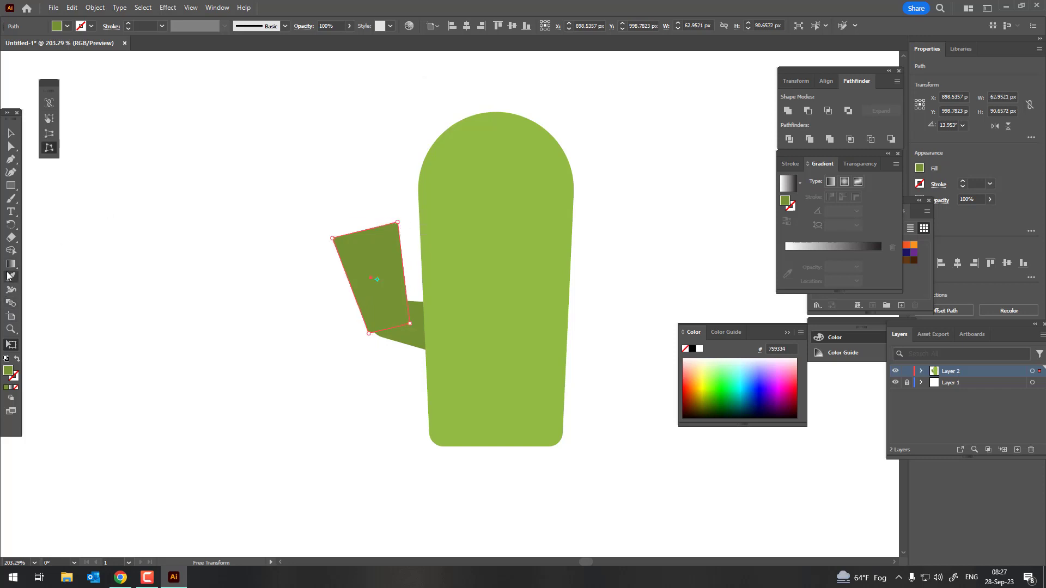
Give the arm the body's light green and round its corners to about 19 px.
click(11, 277)
click(516, 278)
click(11, 146)
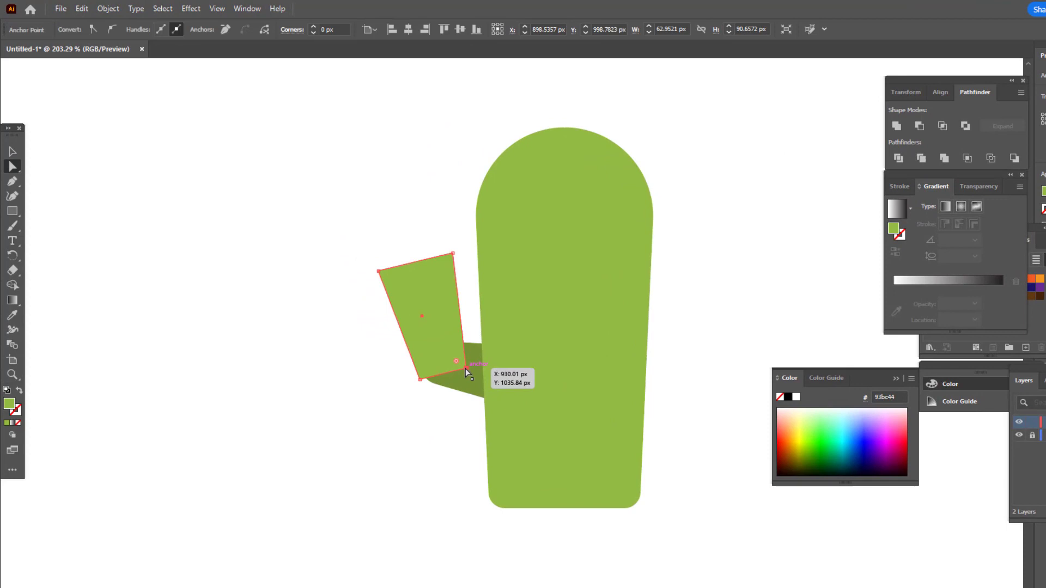
click(446, 311)
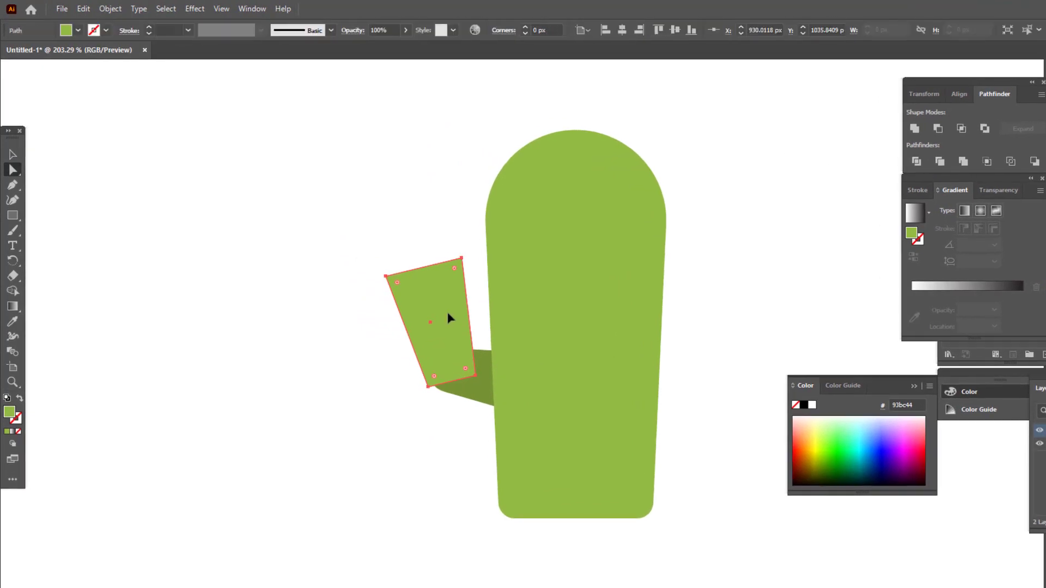
drag(423, 293, 495, 472)
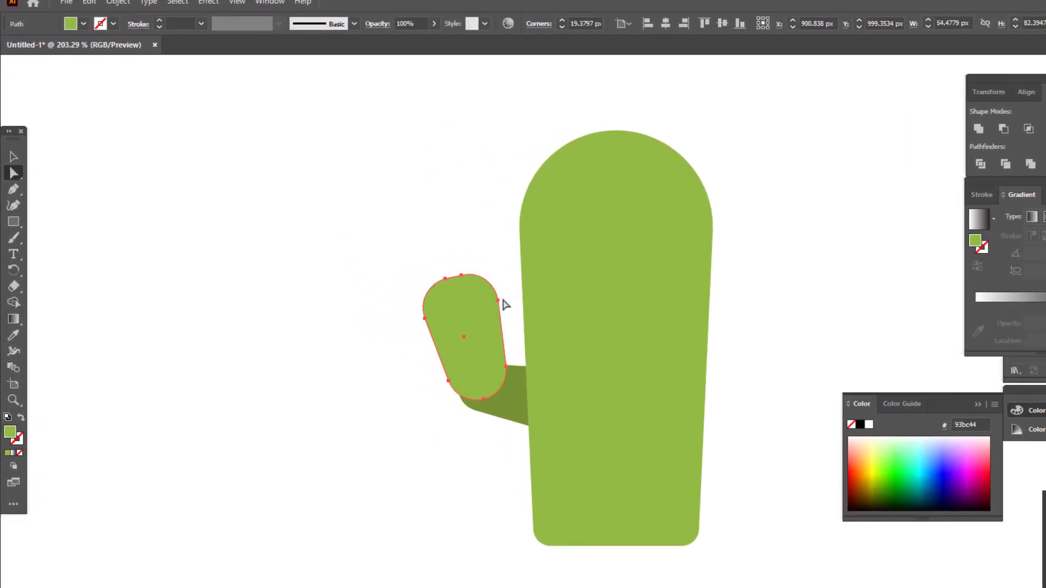
click(424, 318)
click(439, 331)
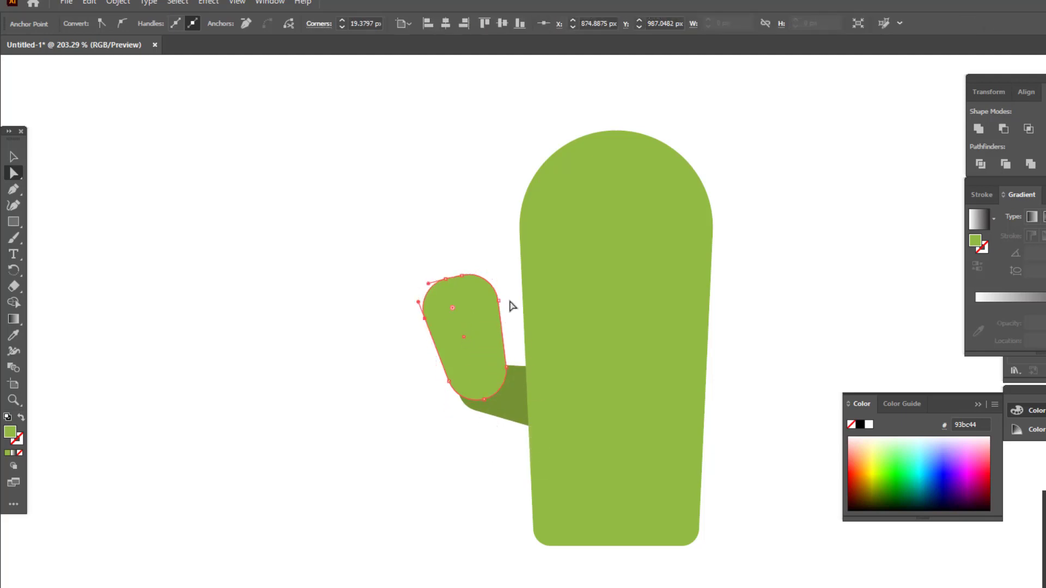
Nudge the arm slightly down and right against the body.
key(z)
scroll(439, 338, down, 3)
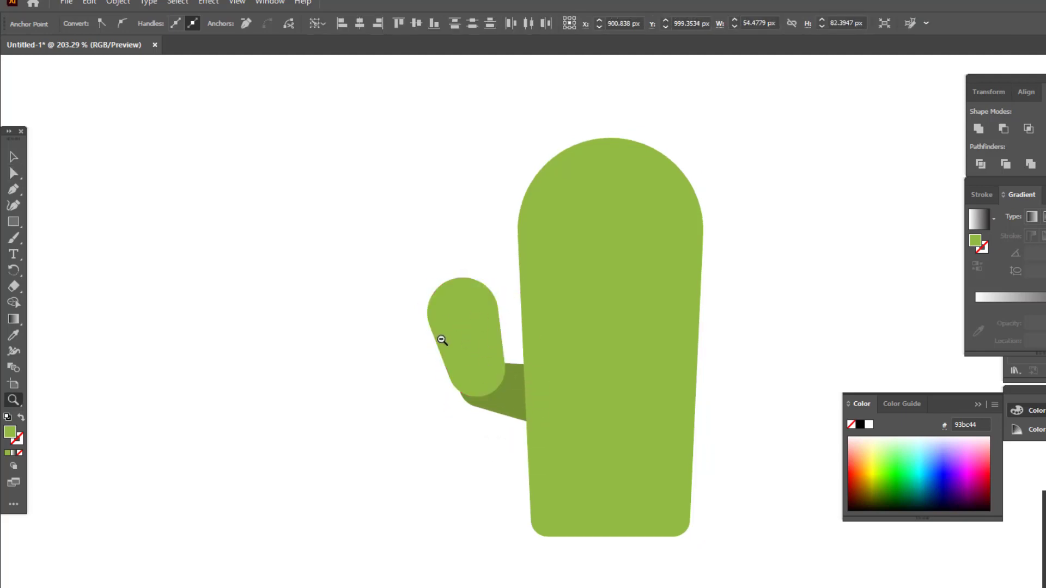
scroll(493, 243, up, 4)
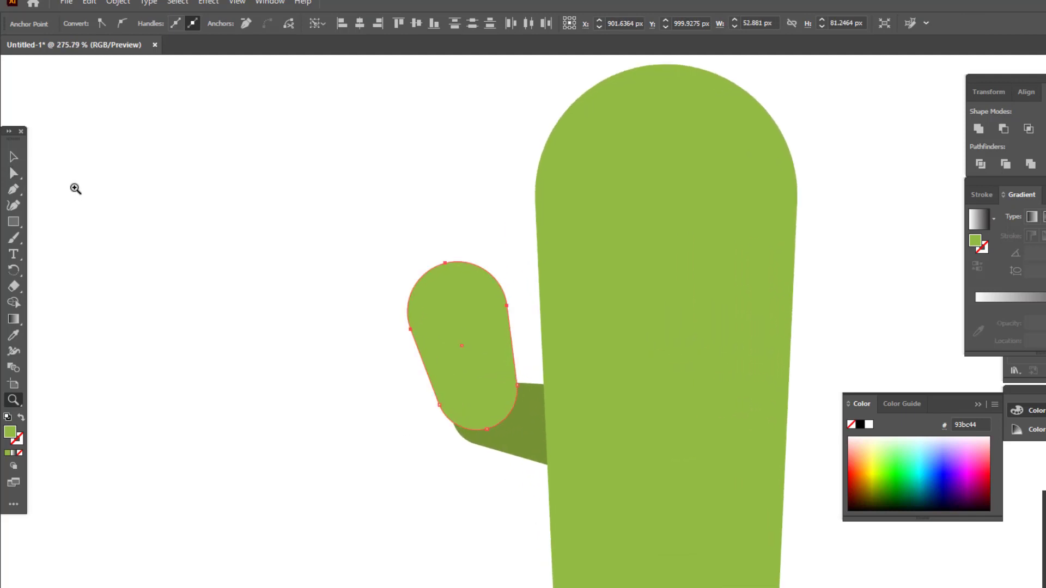
key(v)
click(315, 246)
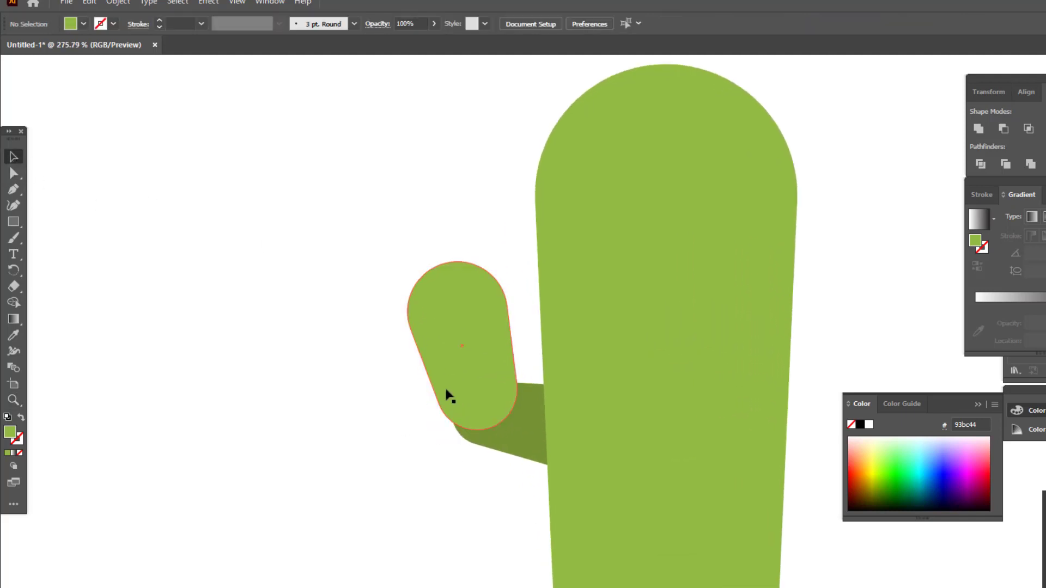
drag(484, 383, 496, 403)
click(373, 390)
scroll(458, 303, down, 1)
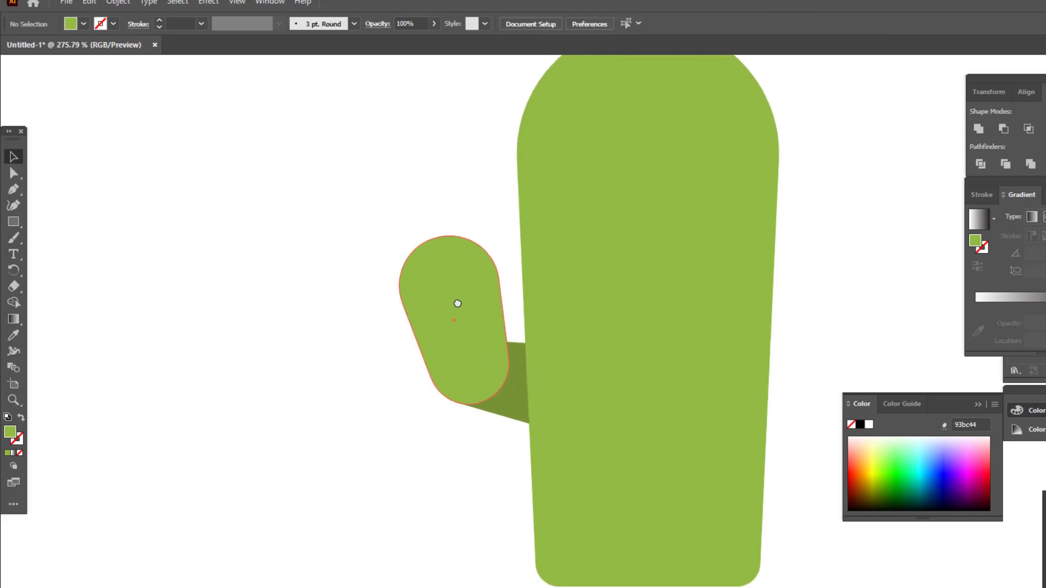
scroll(458, 303, right, 2)
scroll(457, 304, up, 1)
key(z)
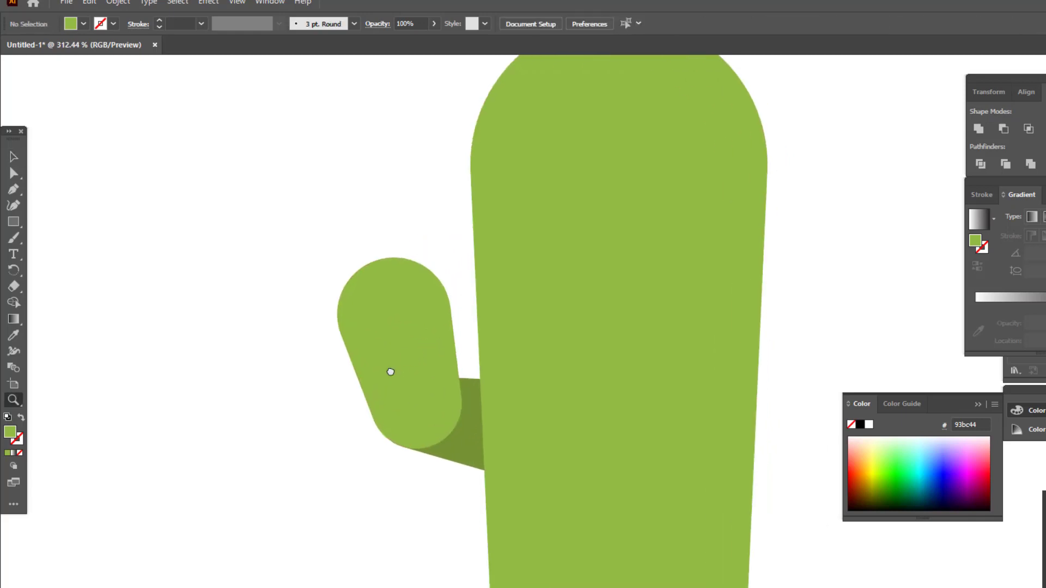
drag(390, 368, 351, 367)
drag(383, 409, 462, 434)
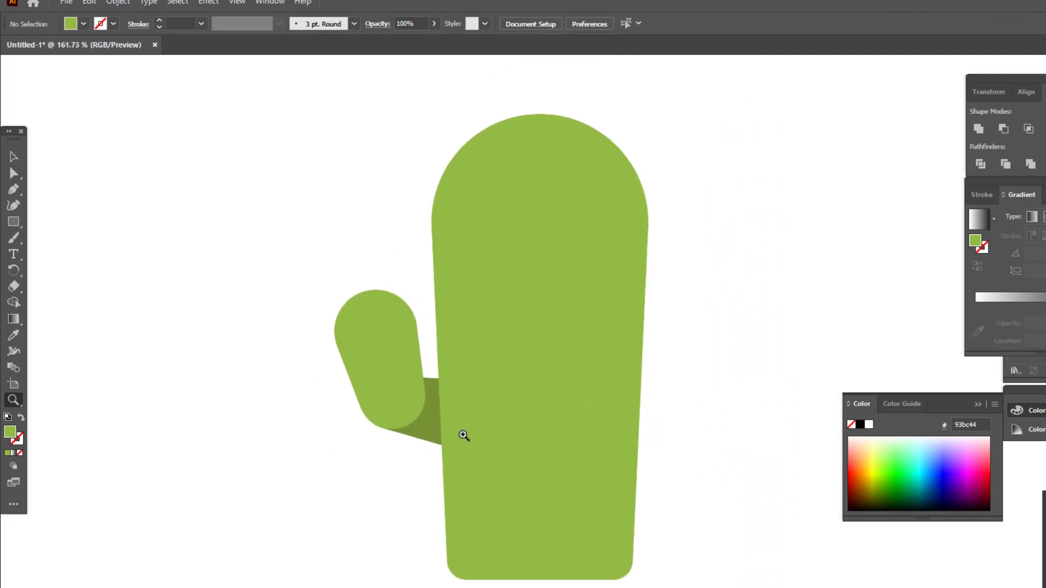
Recolour the shadow piece under the arm to deeper green 587f2f.
key(v)
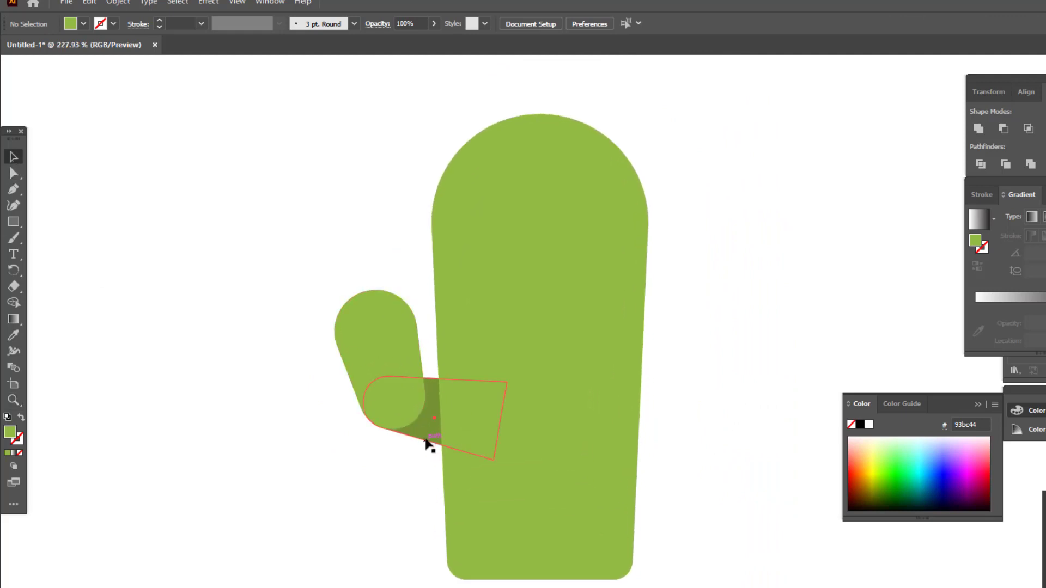
click(429, 444)
double_click(10, 433)
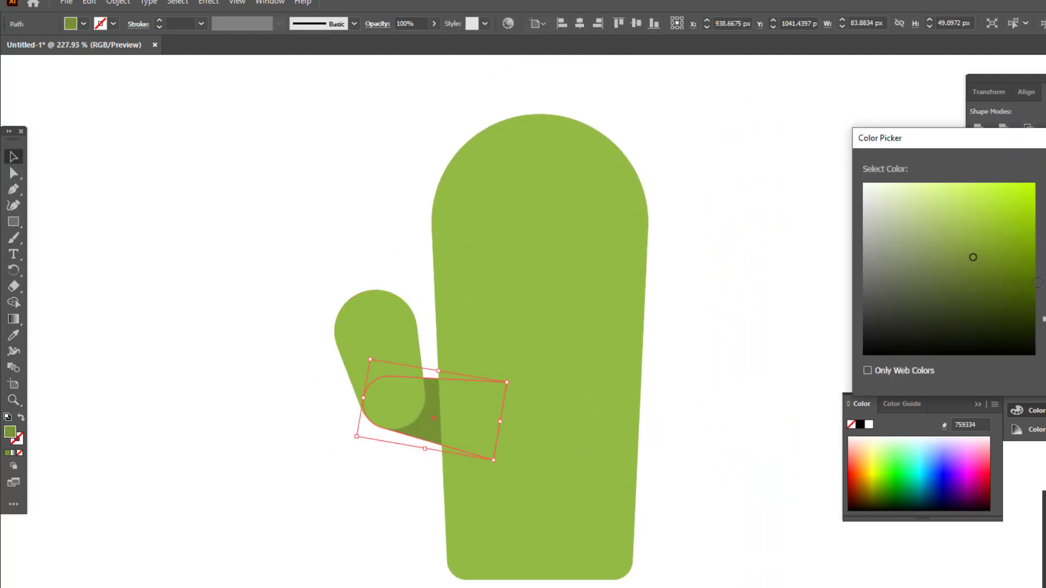
drag(1043, 319, 1043, 311)
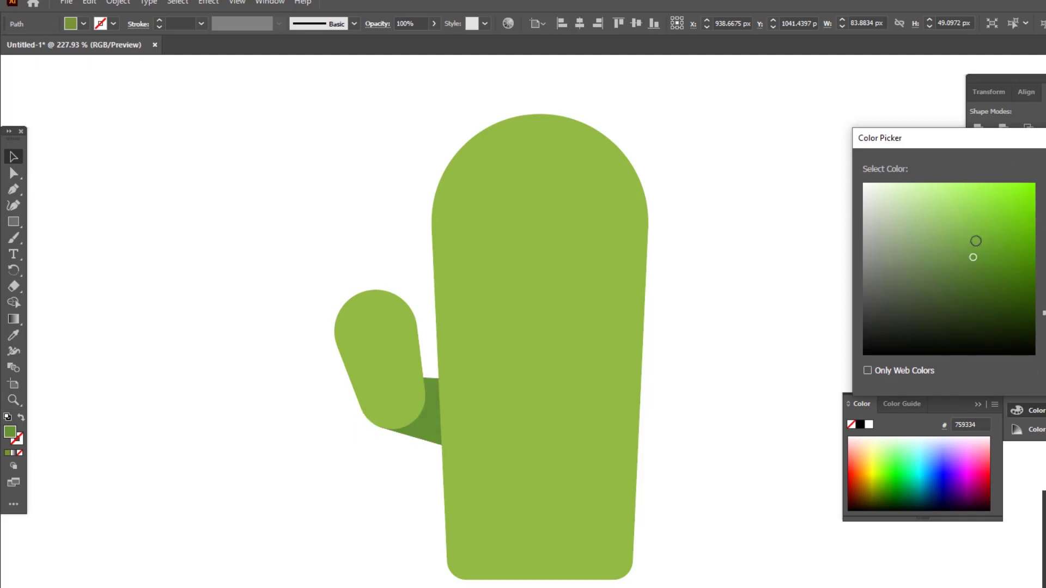
drag(972, 261, 972, 268)
key(Return)
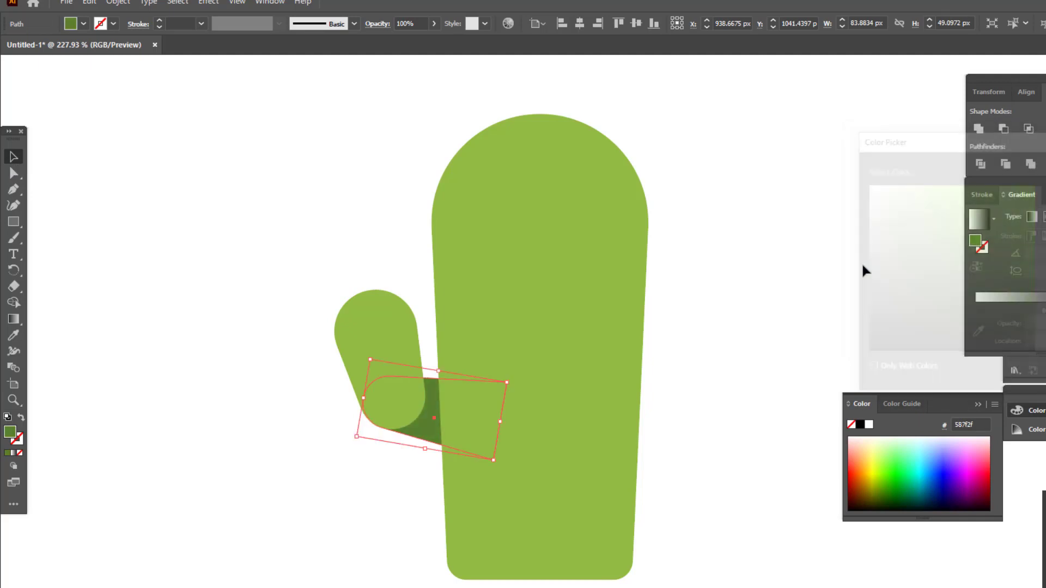
alt+click(793, 268)
click(735, 303)
Rotate the arm together with its shadow to a steeper tilt.
click(465, 471)
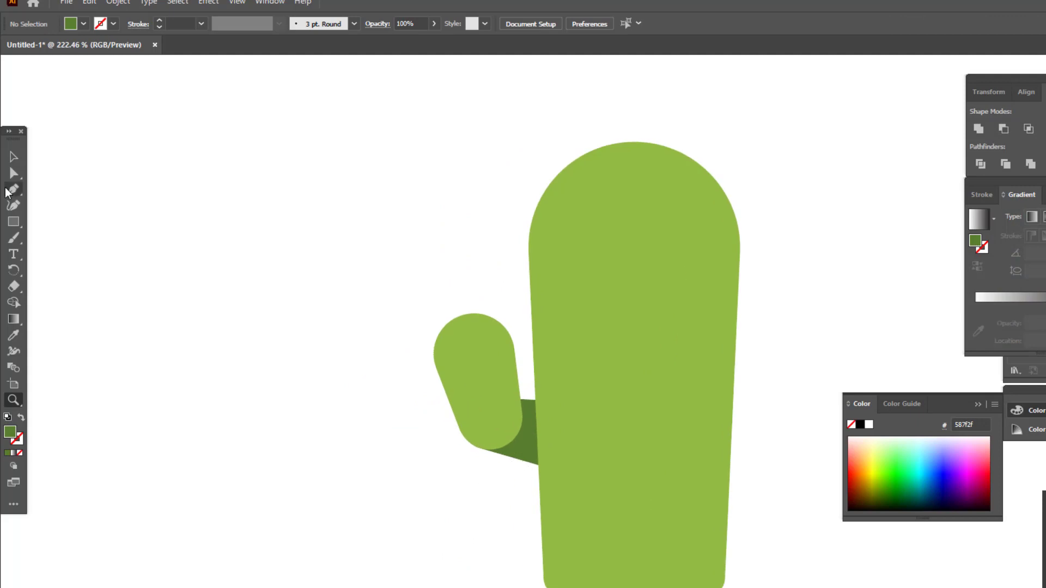
drag(474, 479, 523, 444)
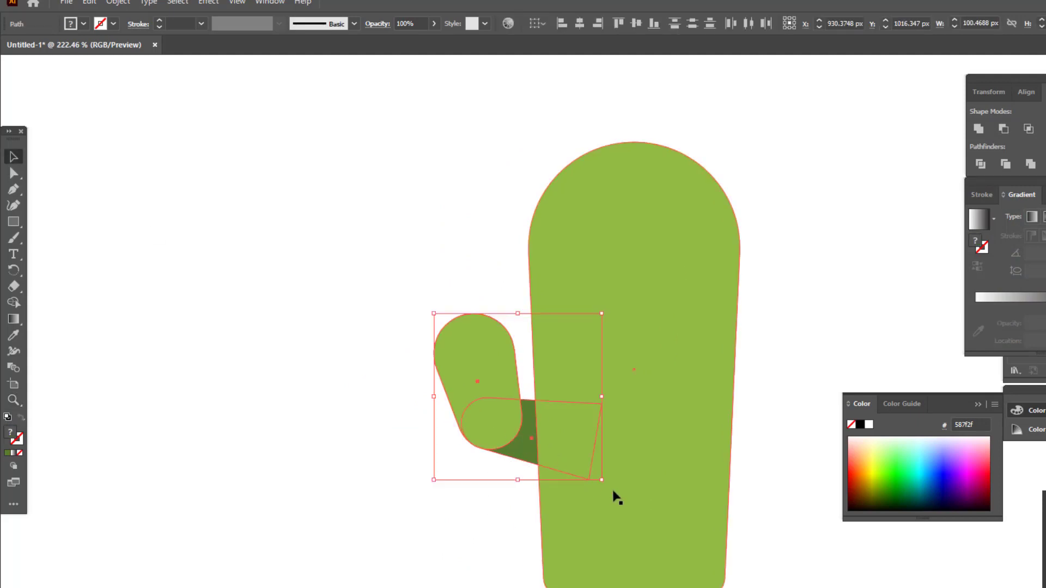
mouse_move(609, 485)
mouse_down()
mouse_move(506, 427)
mouse_move(478, 425)
mouse_up()
click(514, 498)
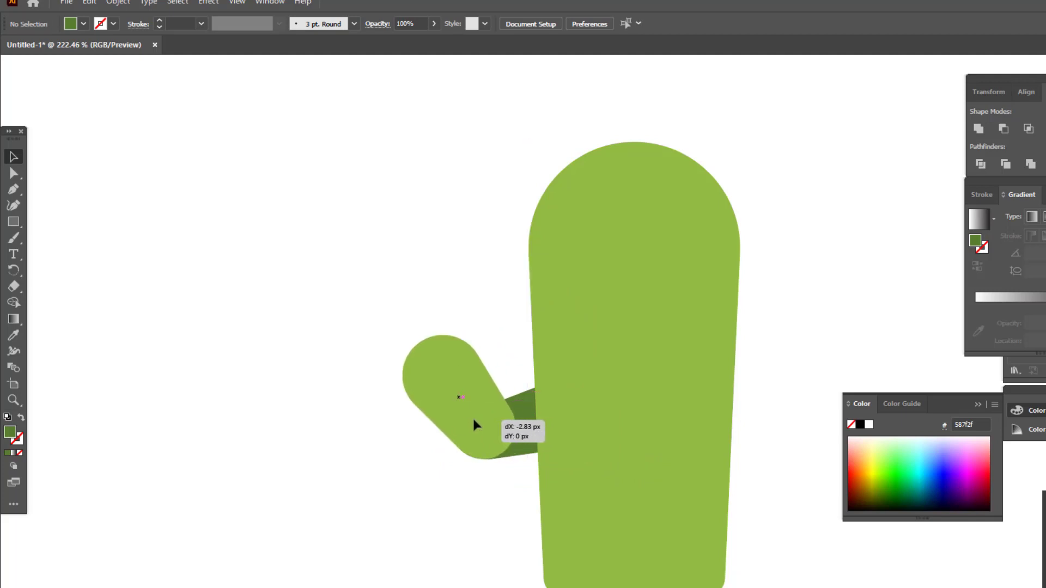
Recolour the arm connector with the body green, then darker green 80a52f.
click(504, 556)
drag(490, 541, 376, 558)
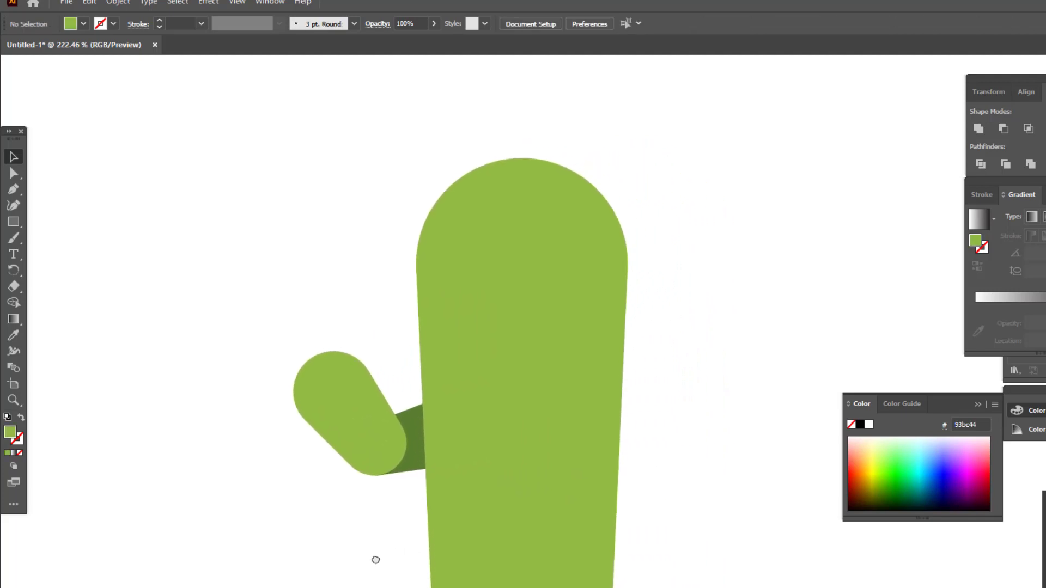
drag(441, 261, 456, 320)
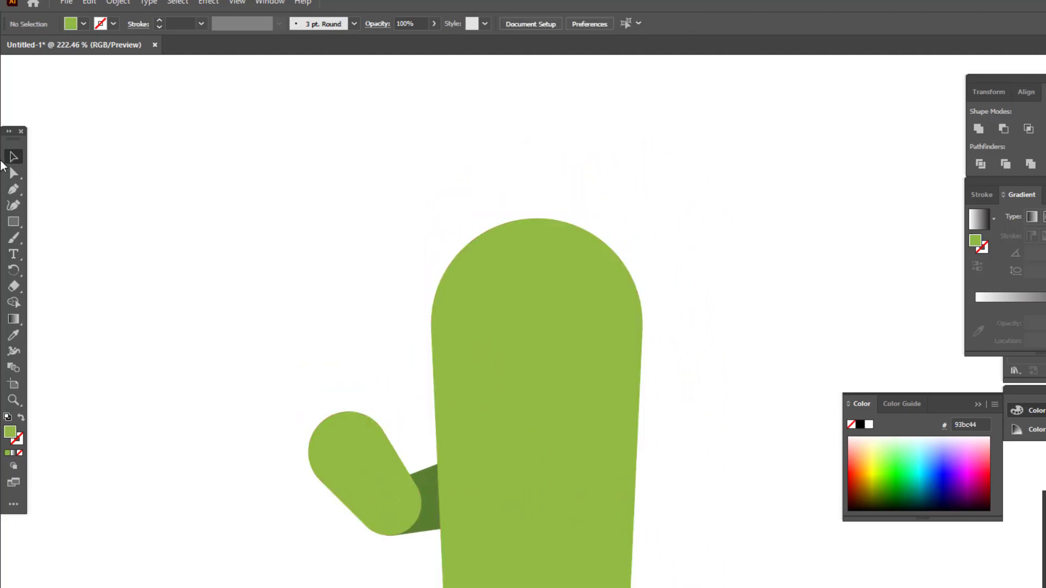
scroll(497, 448, down, 5)
click(432, 385)
click(409, 359)
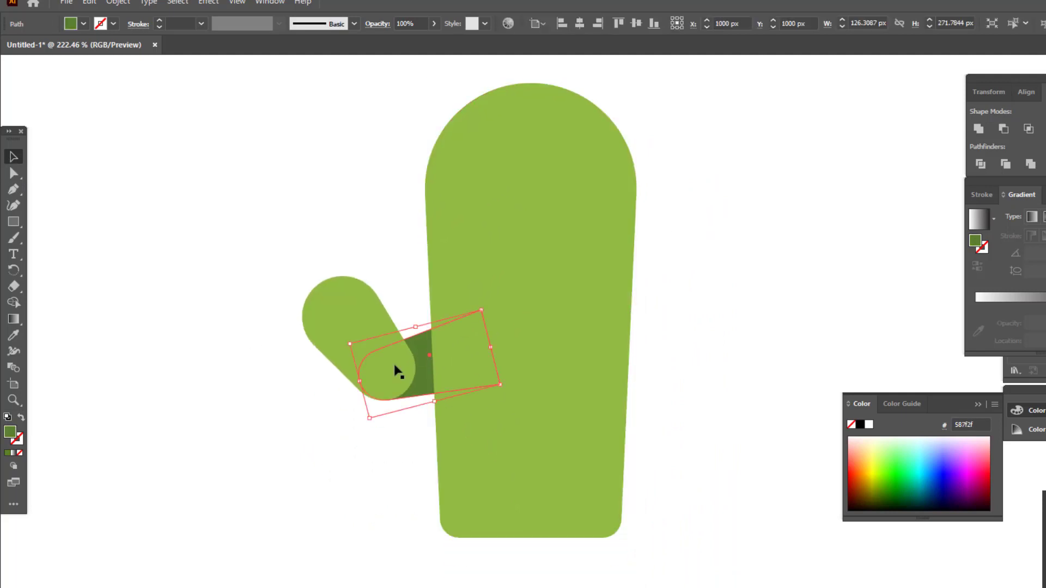
click(13, 335)
click(474, 343)
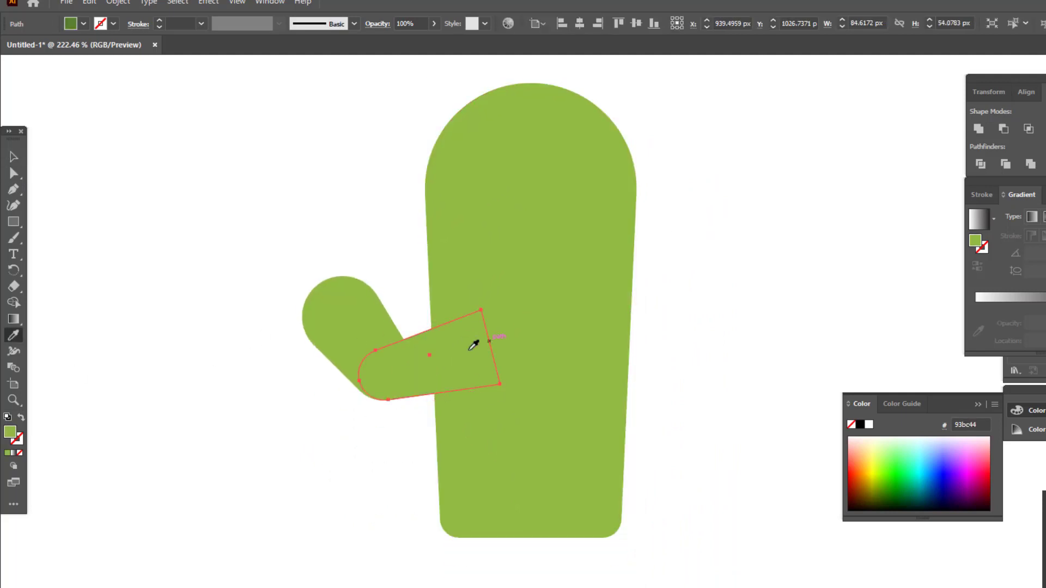
double_click(16, 433)
click(987, 243)
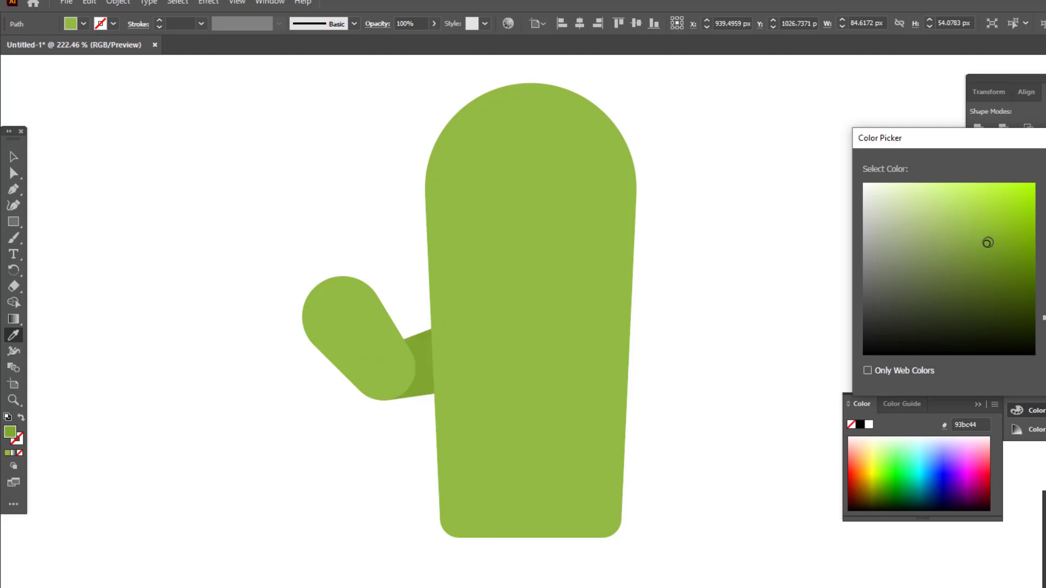
key(Return)
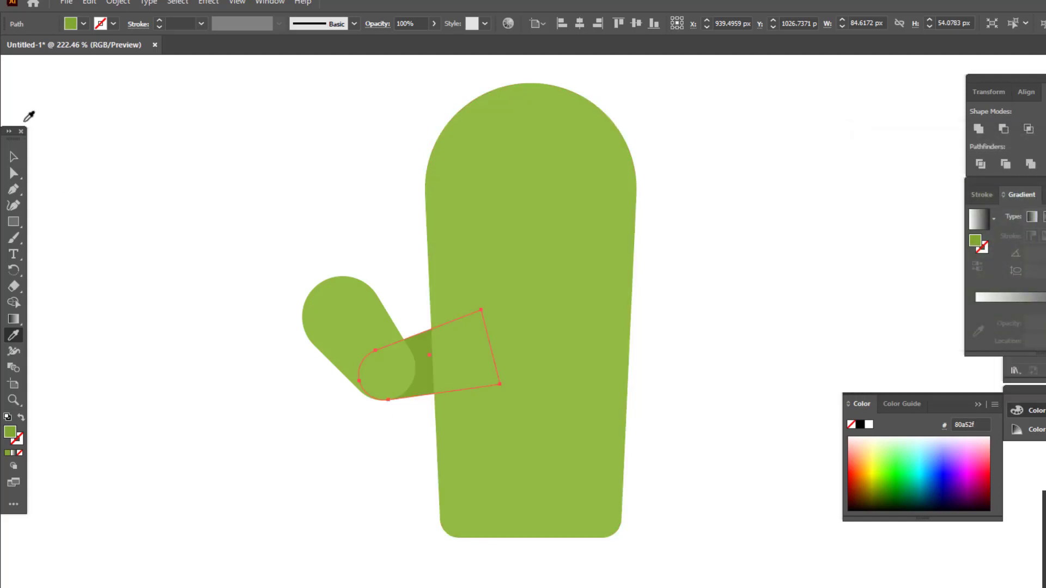
Scale up the arm and its connector together.
click(14, 157)
shift+click(342, 316)
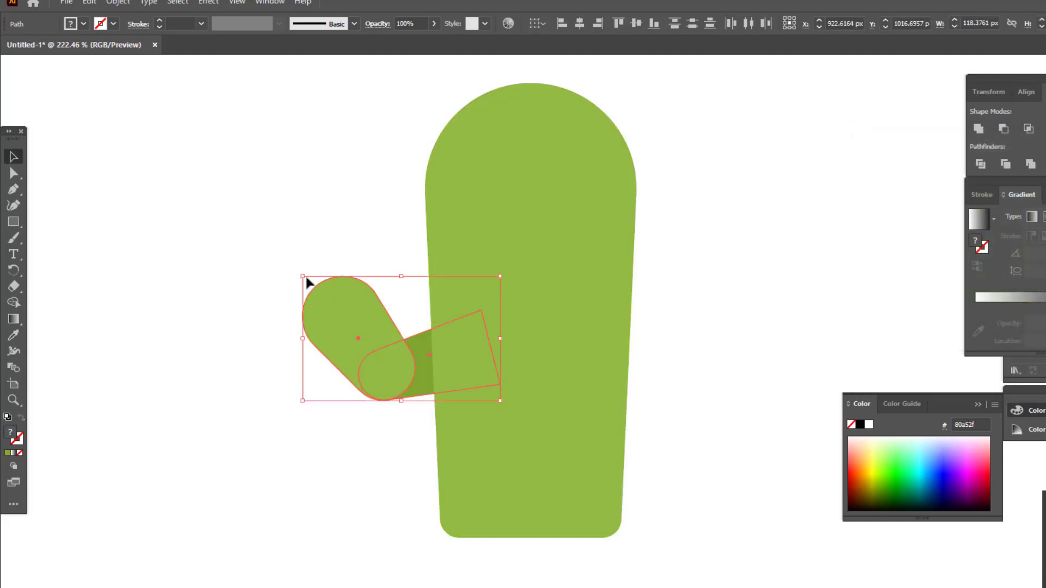
drag(306, 278, 247, 217)
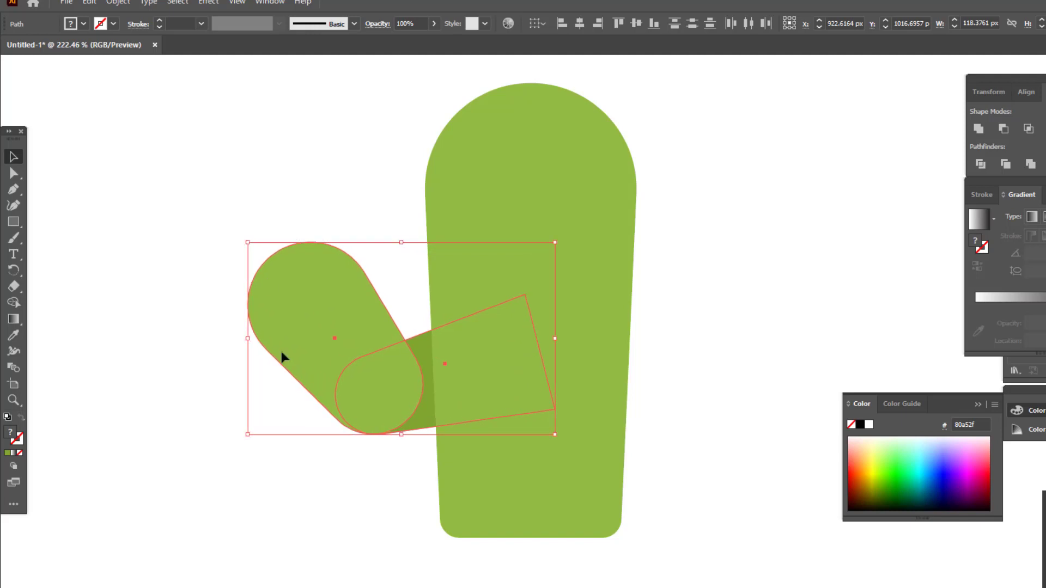
click(317, 495)
Move the arm and connector slightly down and left against the body.
key(z)
drag(456, 507, 425, 546)
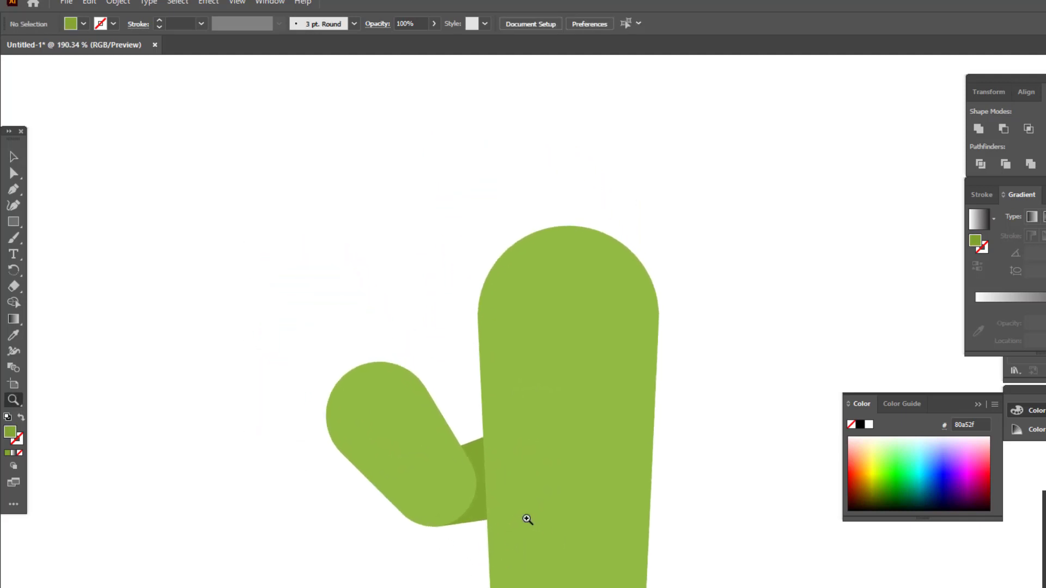
drag(489, 441, 503, 544)
click(14, 157)
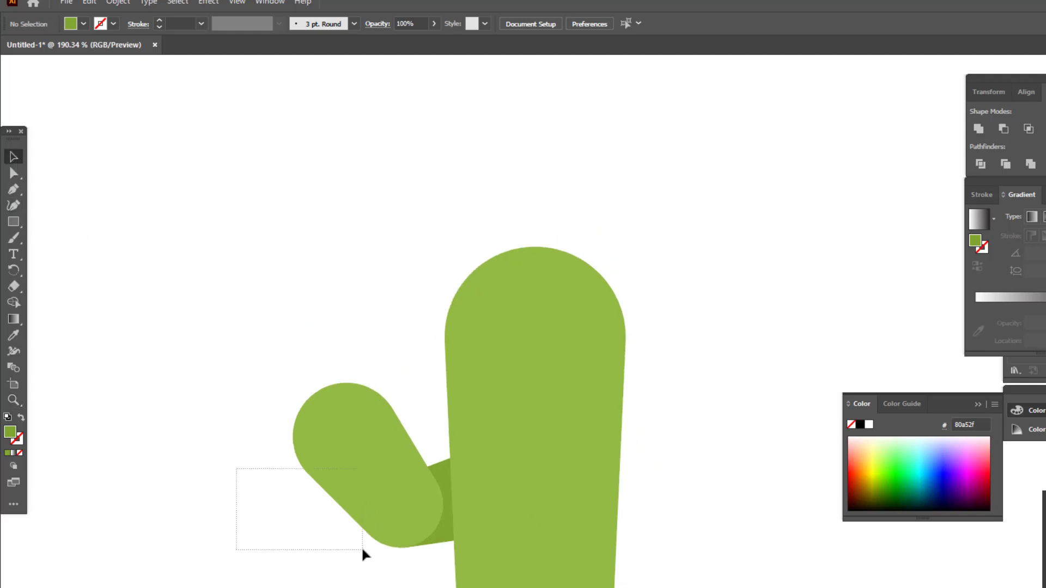
drag(363, 550, 406, 559)
mouse_move(425, 522)
mouse_down()
mouse_move(410, 540)
mouse_move(420, 551)
mouse_move(394, 558)
mouse_up()
click(420, 540)
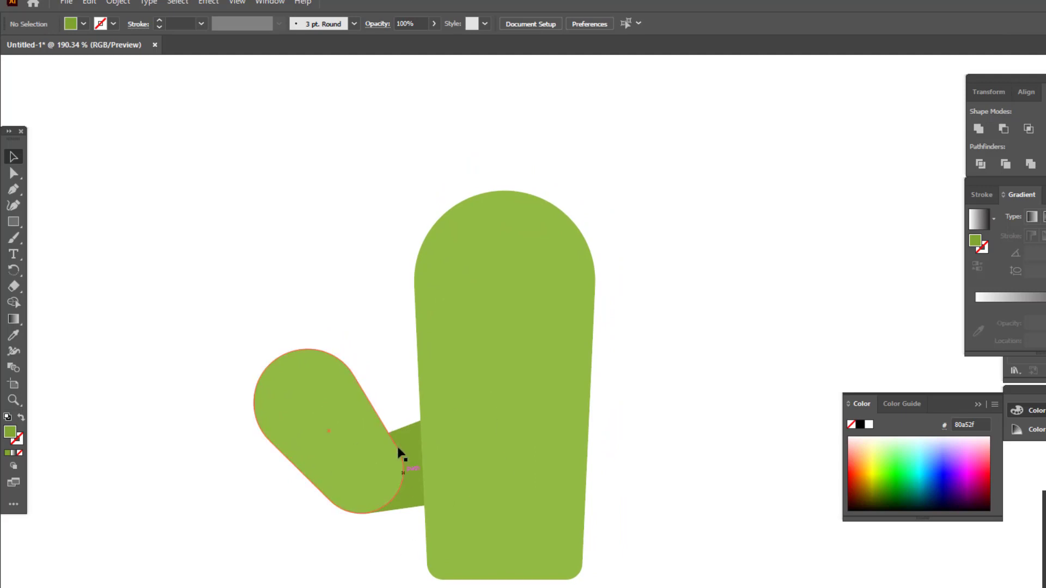
Paste a copy of the body in front and make the back body darker green.
click(564, 401)
click(89, 3)
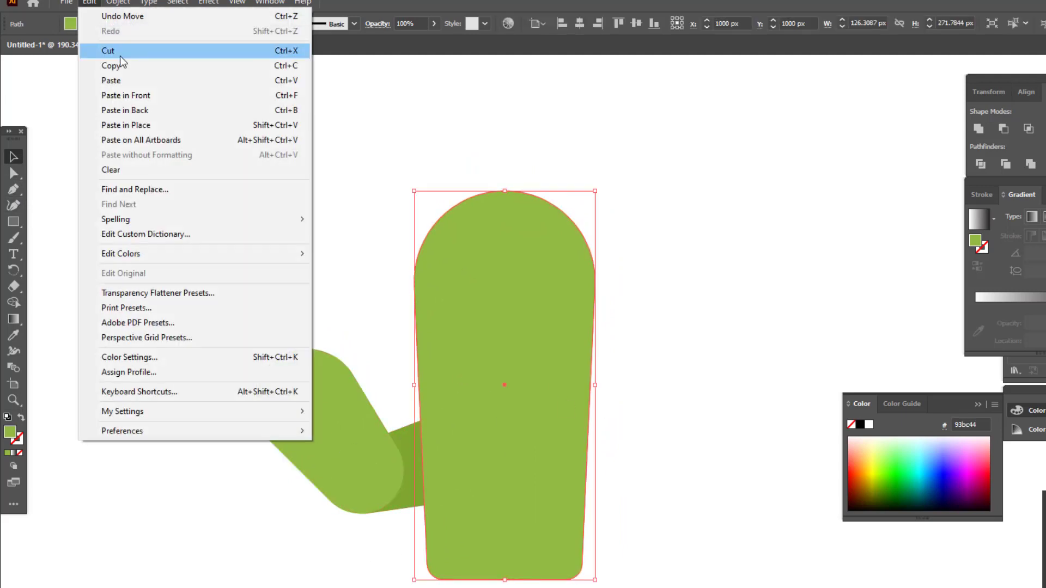
click(111, 66)
click(90, 2)
click(142, 97)
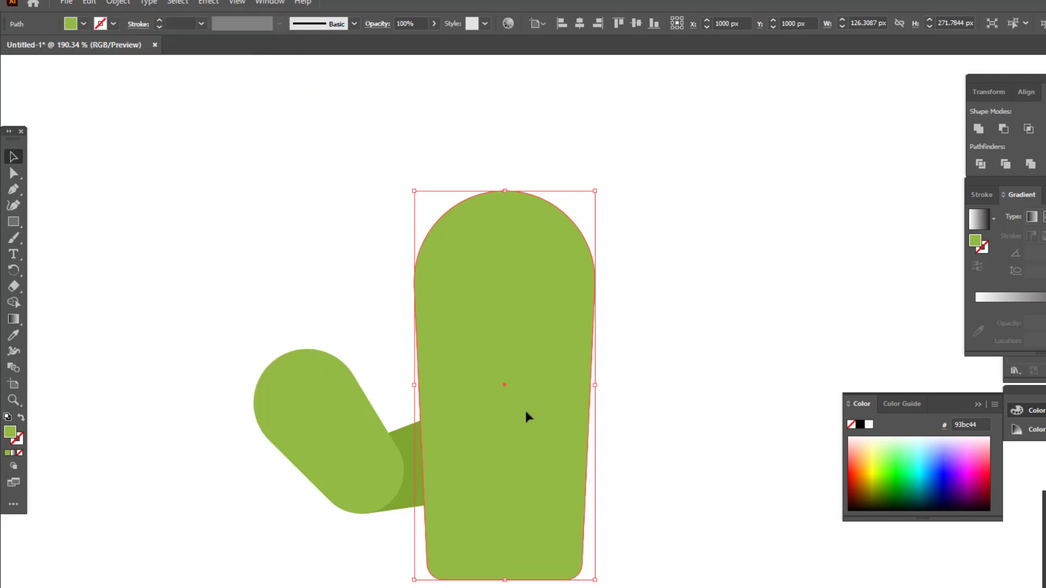
drag(525, 407, 506, 407)
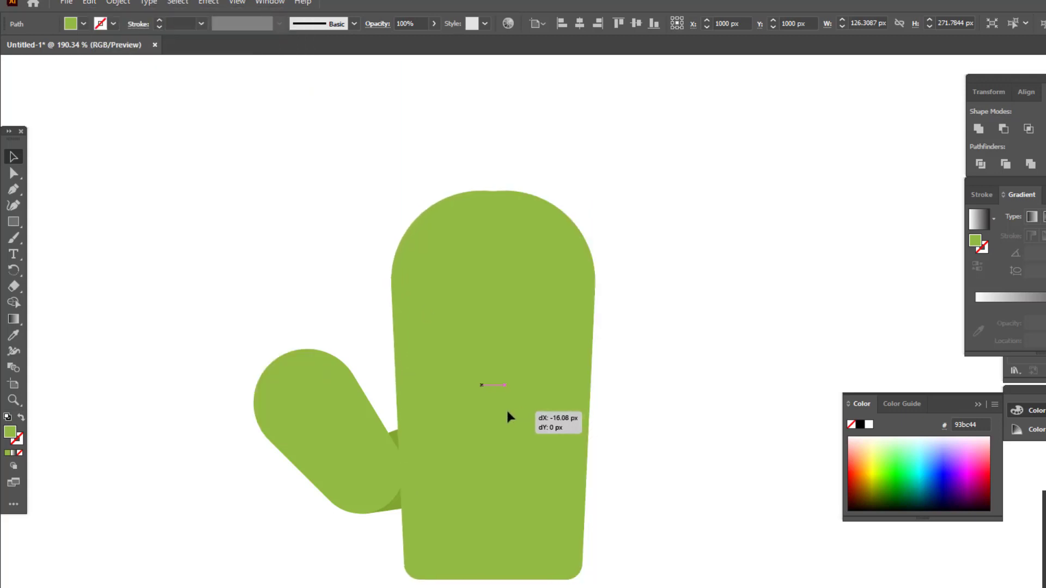
double_click(11, 433)
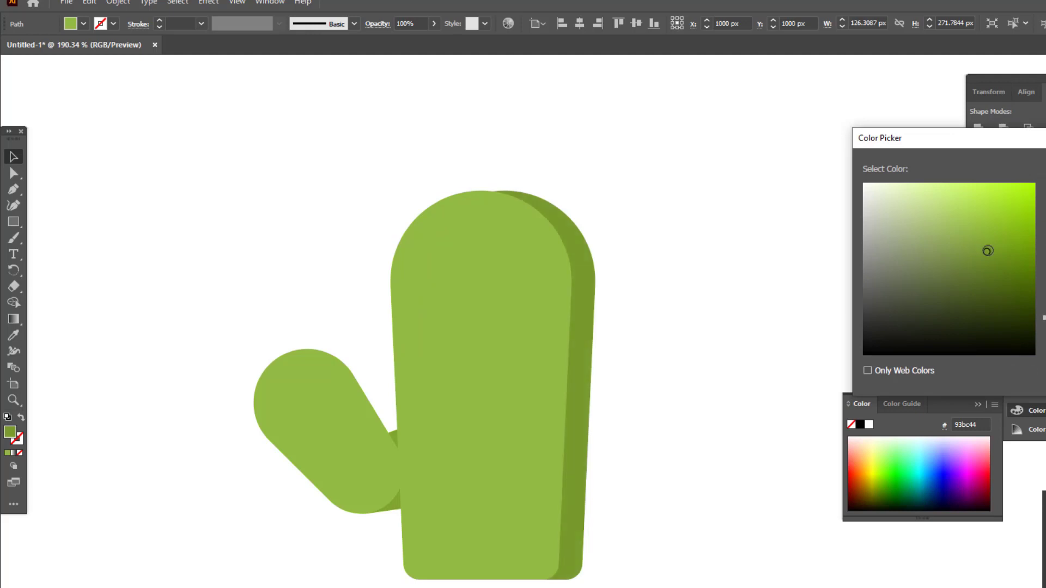
key(Return)
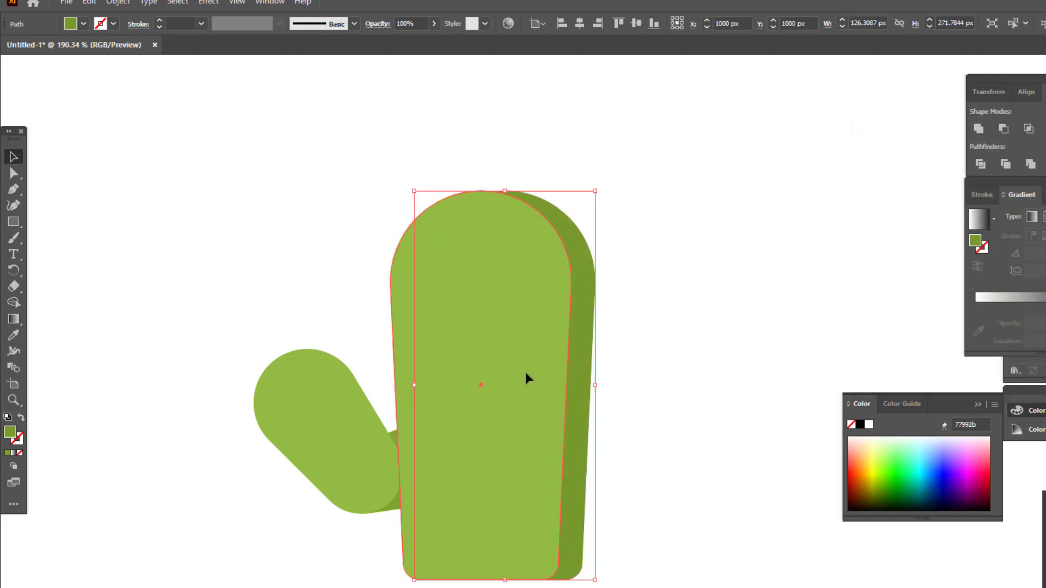
Offset and enlarge the light body, Divide it with the dark body, ungroup, and delete the left leftover.
drag(524, 370, 514, 372)
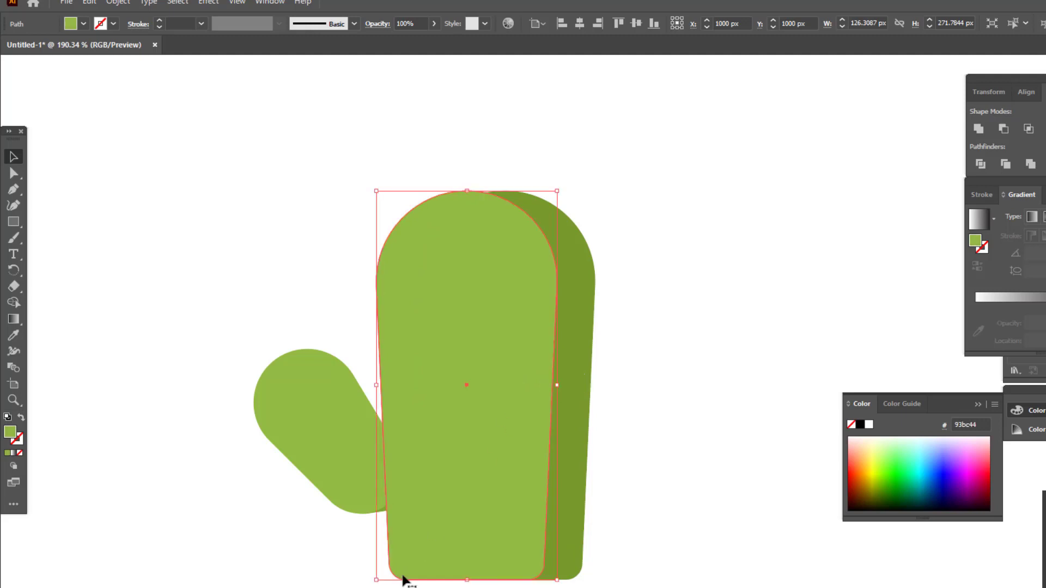
drag(377, 580, 371, 587)
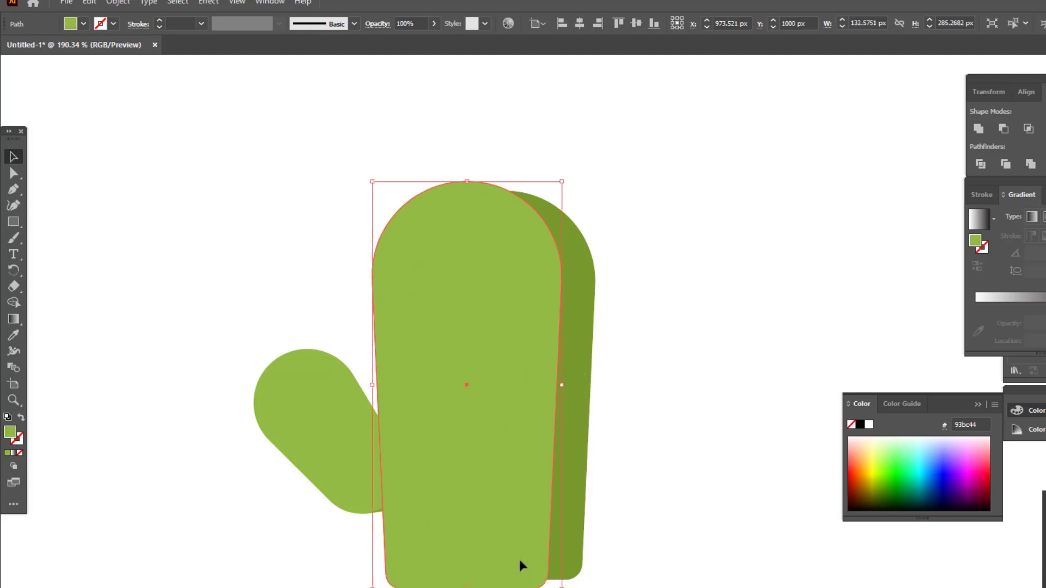
drag(520, 566, 511, 556)
shift+click(574, 439)
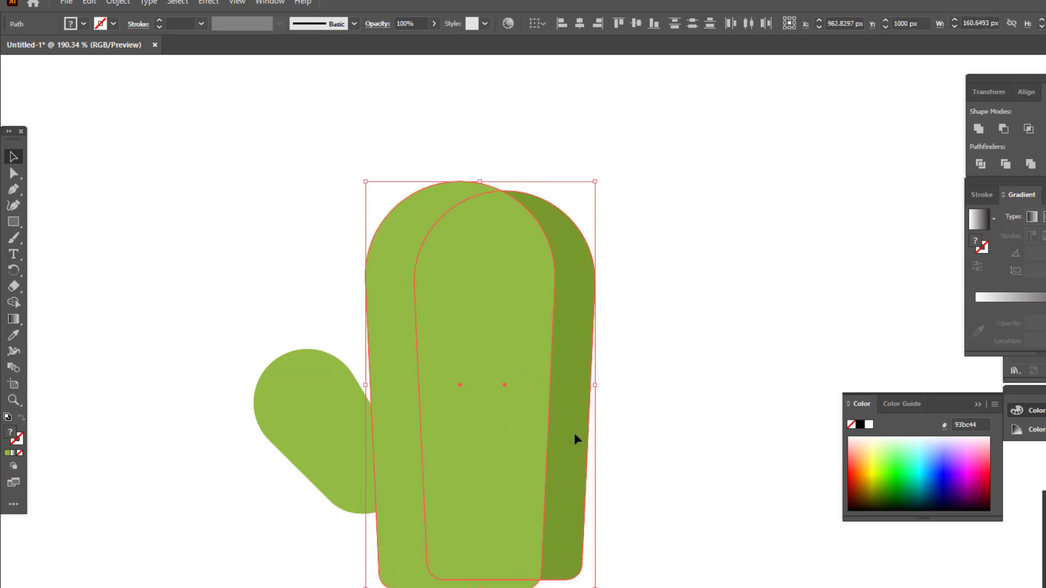
click(980, 164)
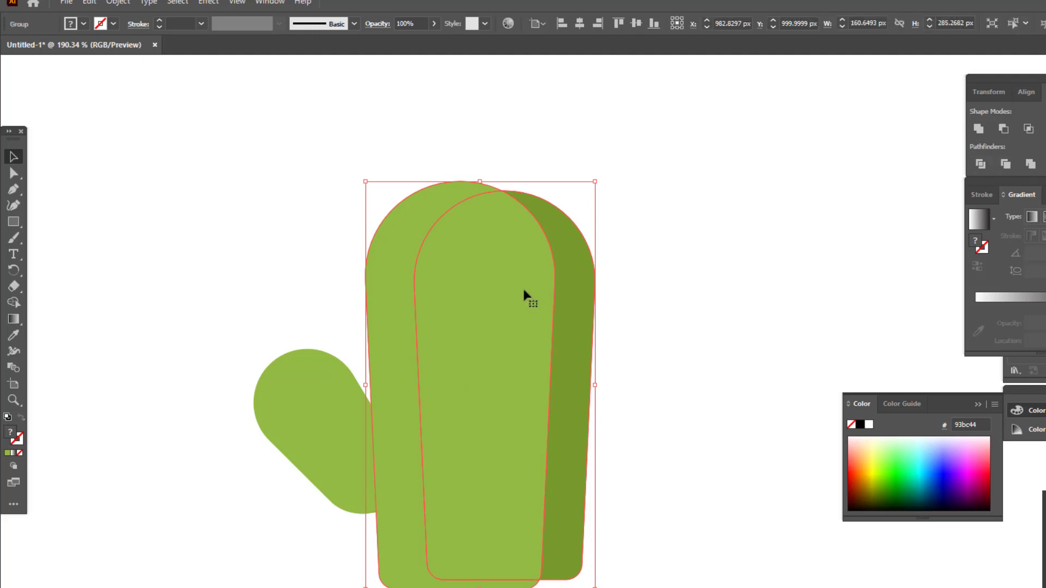
right_click(441, 217)
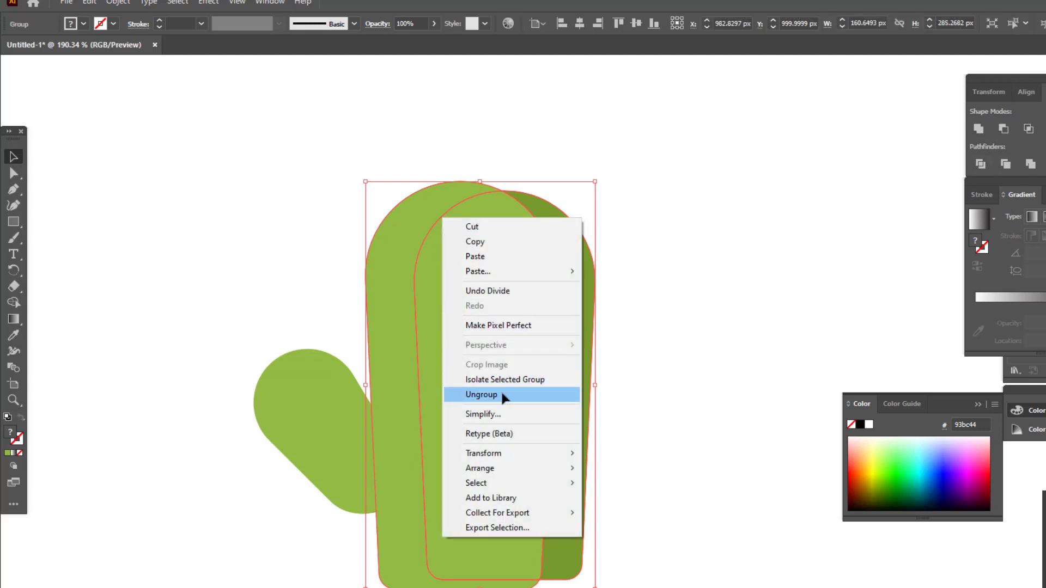
click(502, 396)
click(404, 238)
key(Delete)
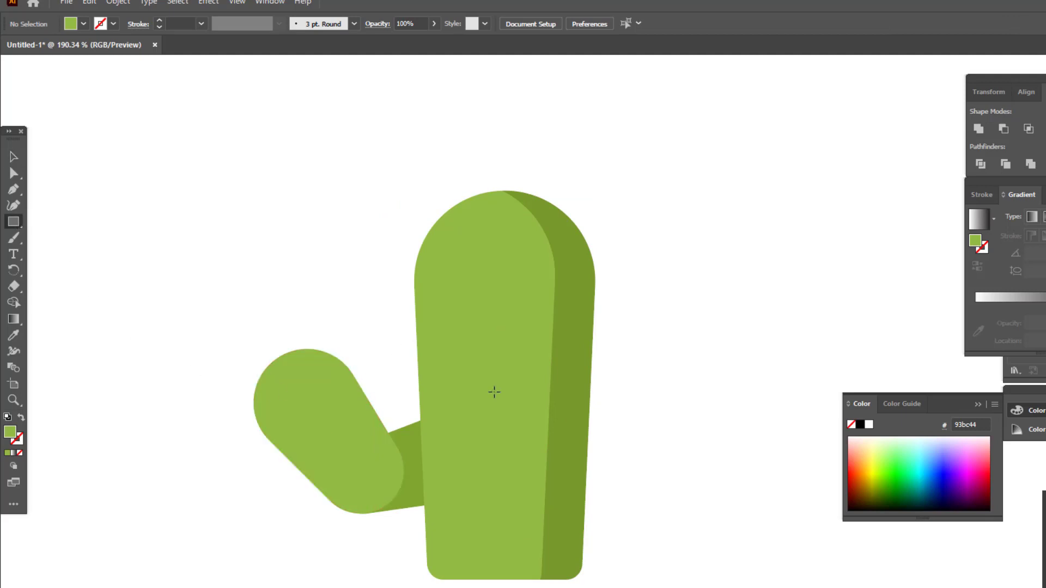
Draw a tall rectangle on the upper body filled with yellow-green #bdd340.
drag(436, 277, 485, 379)
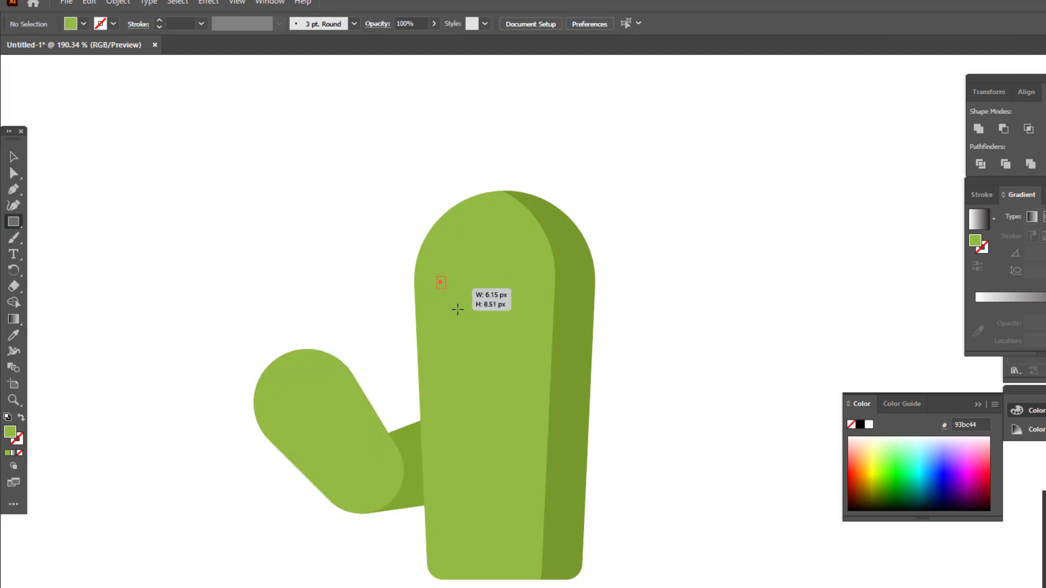
click(14, 335)
double_click(12, 434)
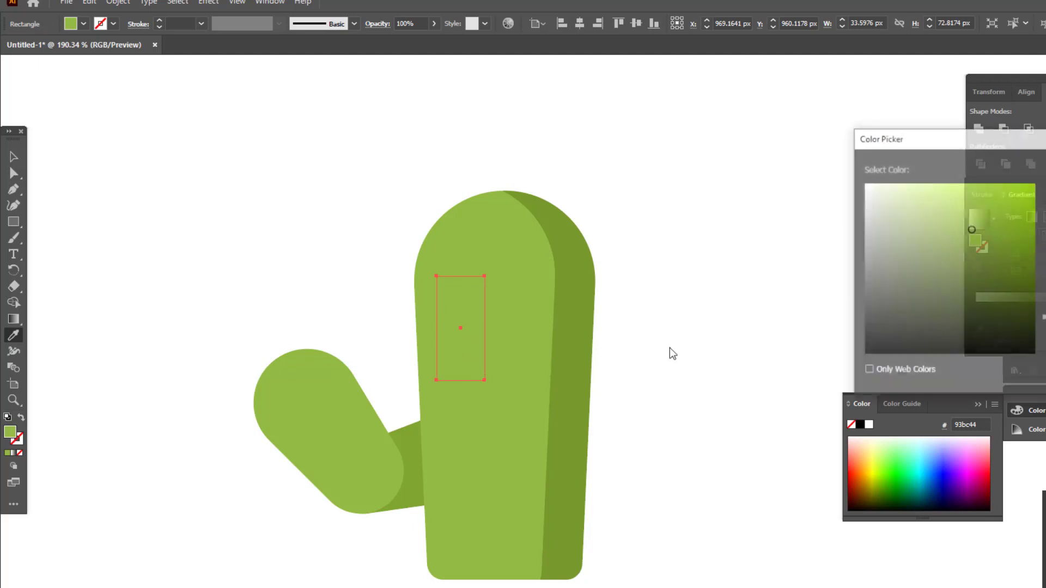
drag(1042, 318, 1043, 322)
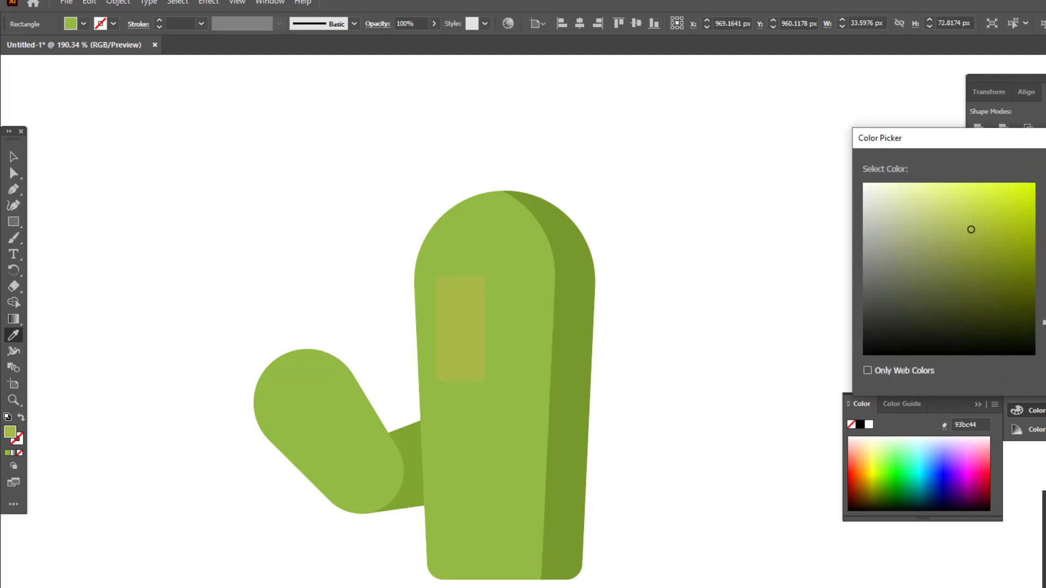
mouse_move(970, 230)
mouse_down()
mouse_move(973, 217)
mouse_move(989, 218)
mouse_up()
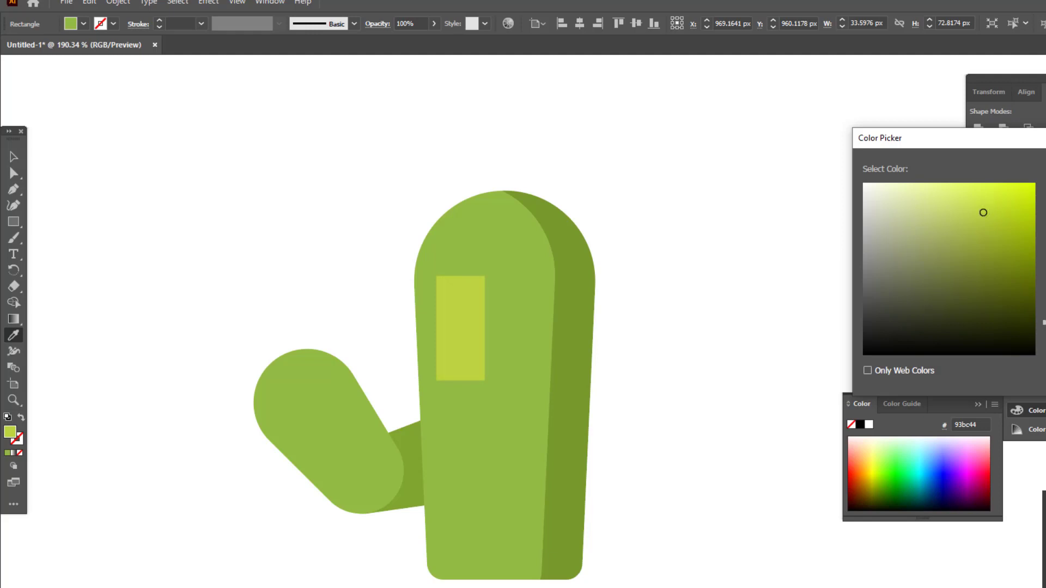
key(Return)
Enlarge the rectangle, taper its bottom into a trapezoid, move it lower and round its corners.
click(19, 156)
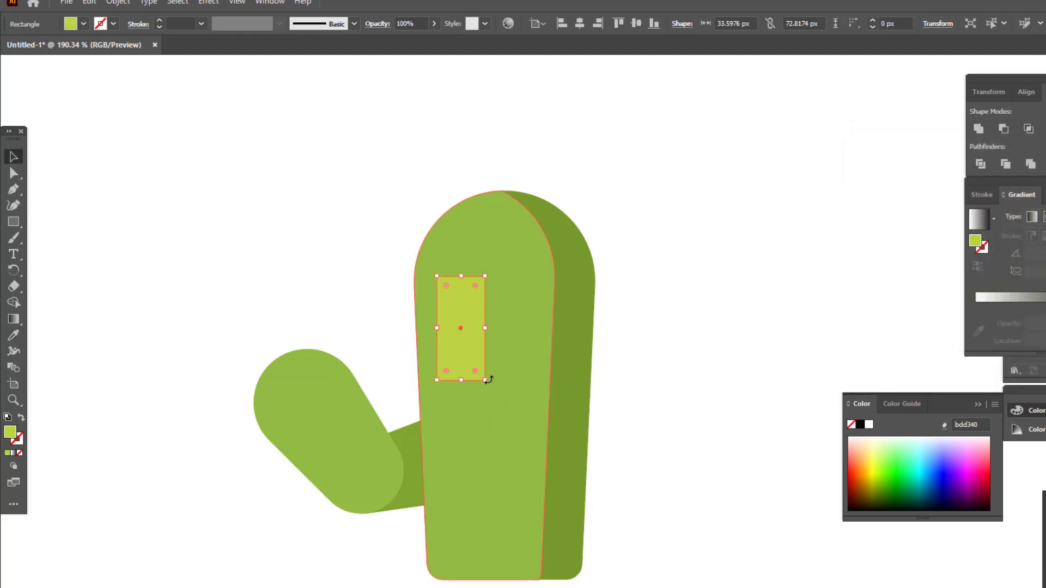
drag(485, 380, 499, 397)
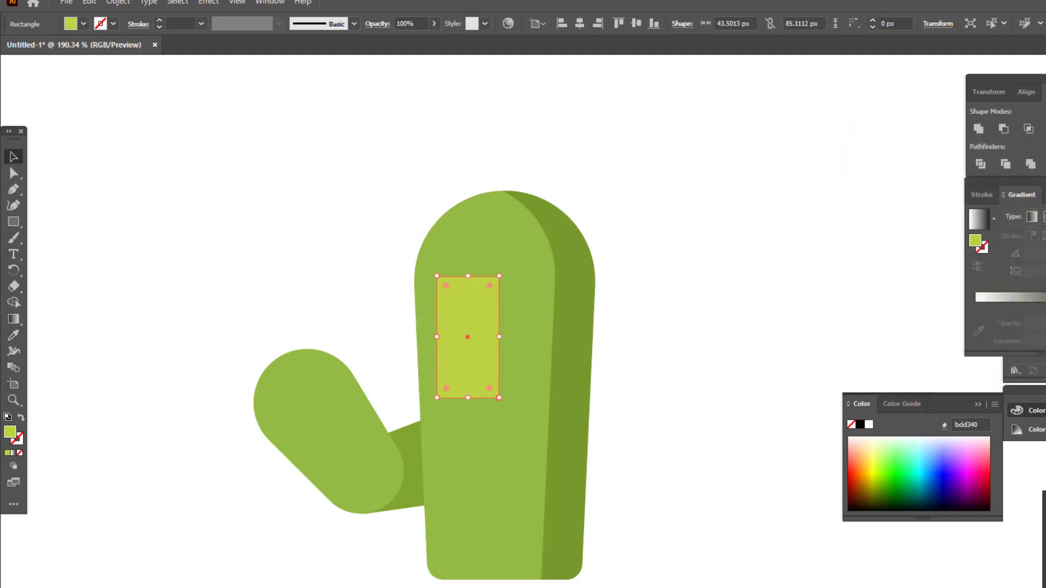
key(e)
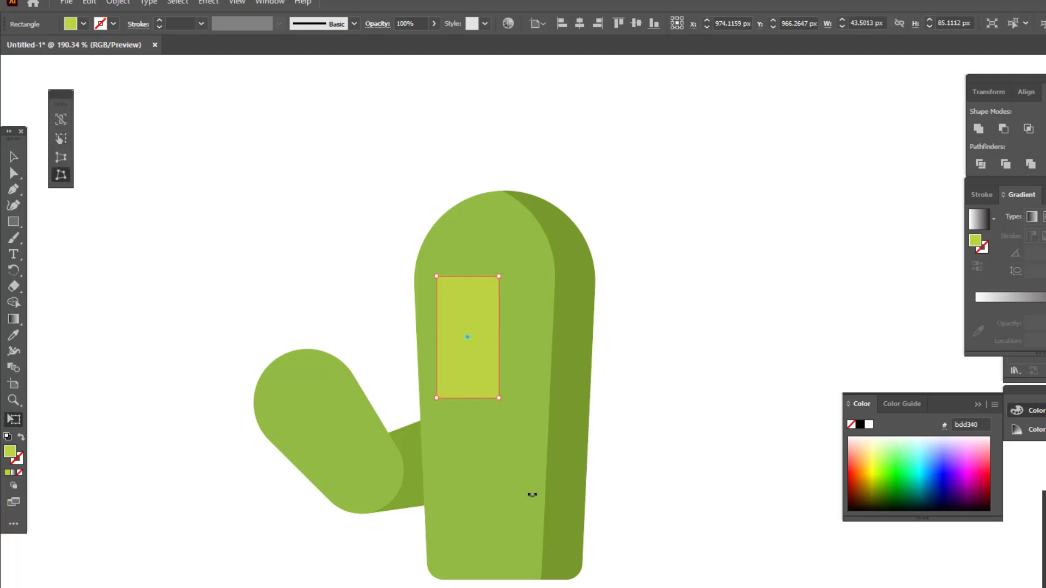
drag(438, 399, 445, 398)
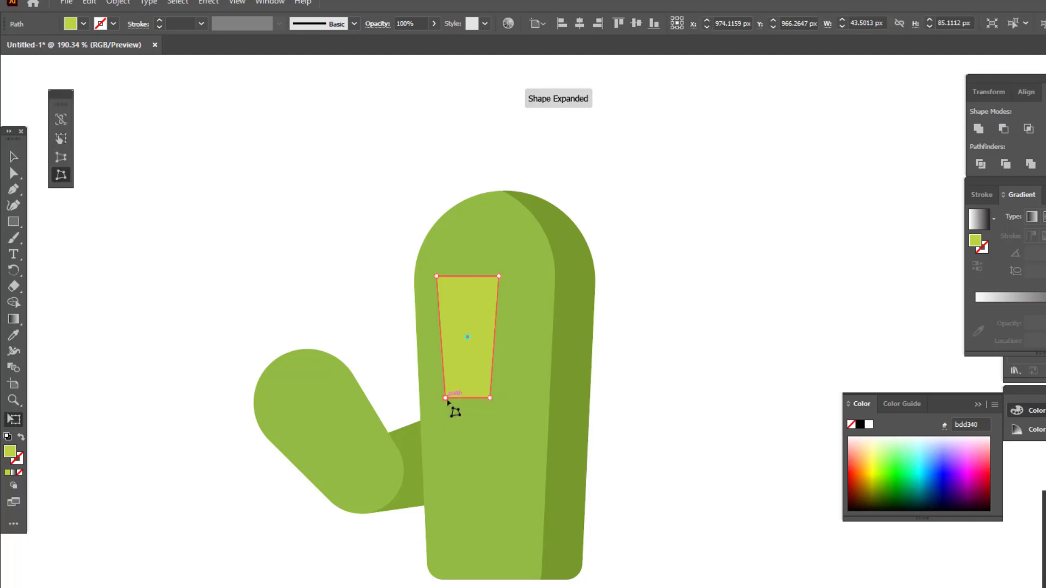
click(12, 173)
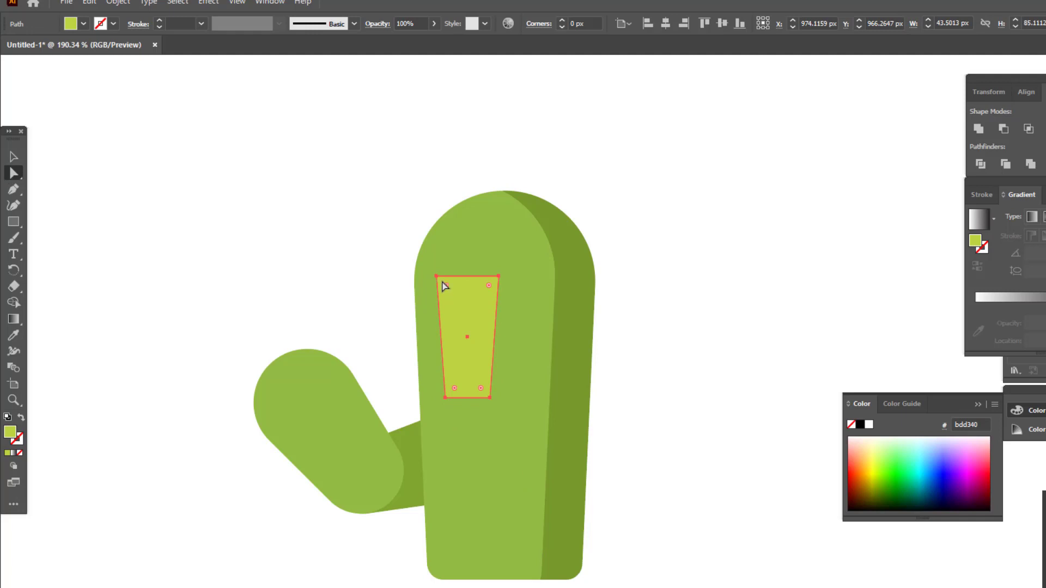
drag(443, 285, 468, 358)
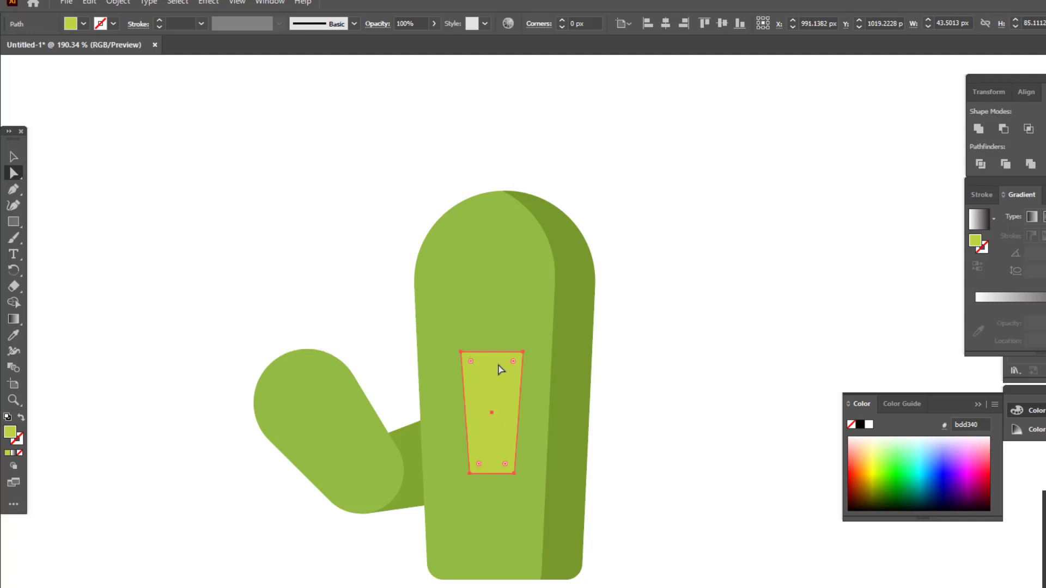
mouse_move(471, 361)
mouse_down()
mouse_move(490, 380)
mouse_move(376, 401)
mouse_up()
Unite the highlight into one plain path and move it up-left on the trunk.
key(z)
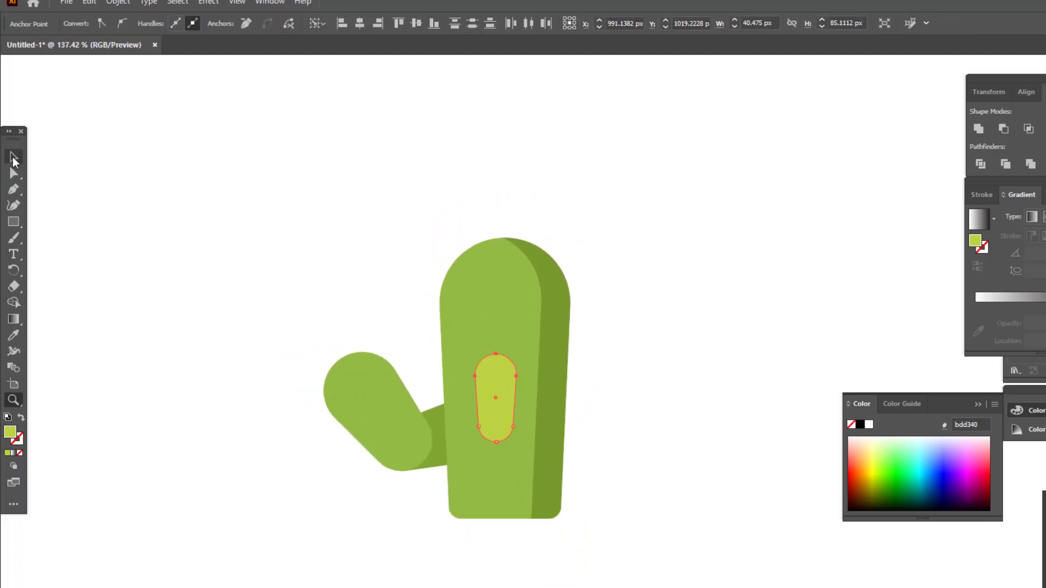
click(14, 159)
click(979, 130)
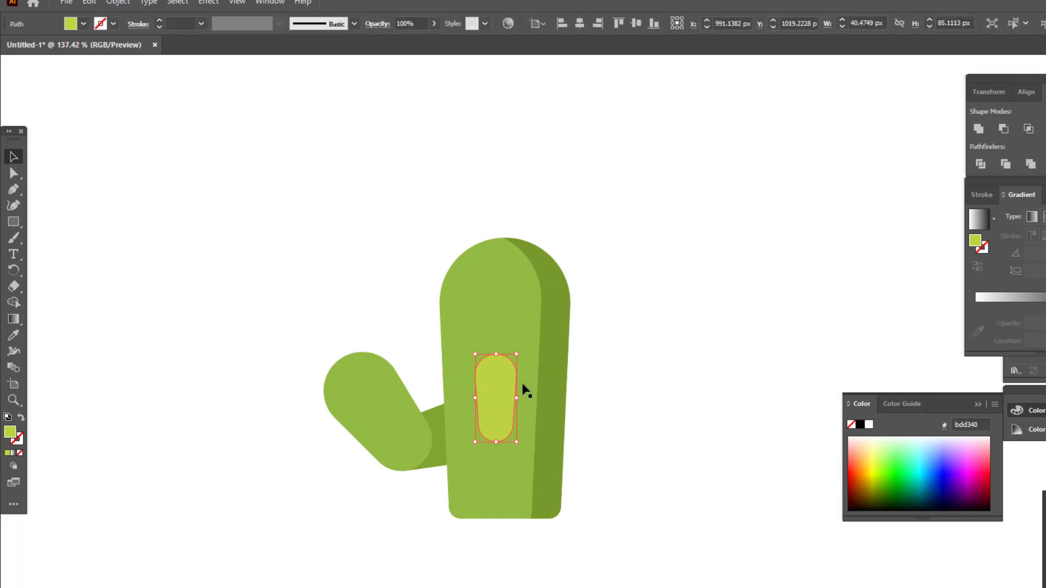
drag(491, 387, 482, 358)
key(z)
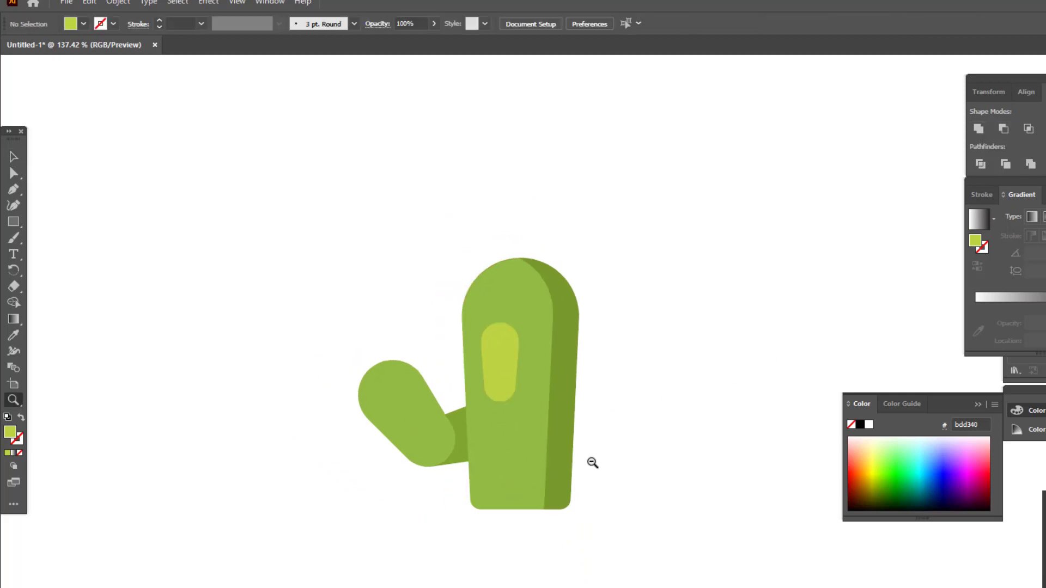
mouse_move(594, 462)
mouse_down()
mouse_move(531, 499)
mouse_move(213, 403)
mouse_up()
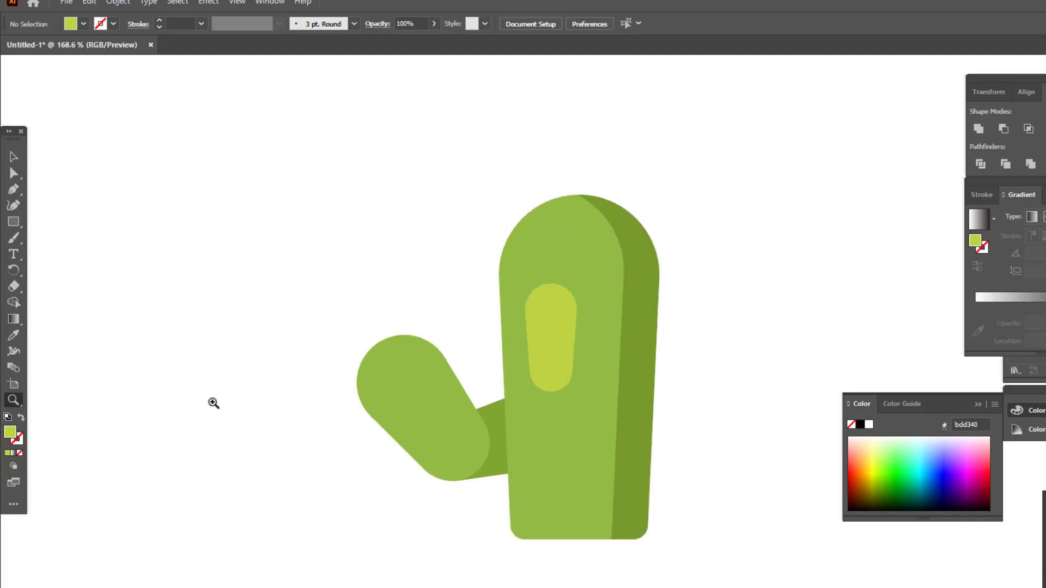
Draw a small highlight dot on the arm and a small rectangle right of the cactus.
drag(5, 228, 60, 254)
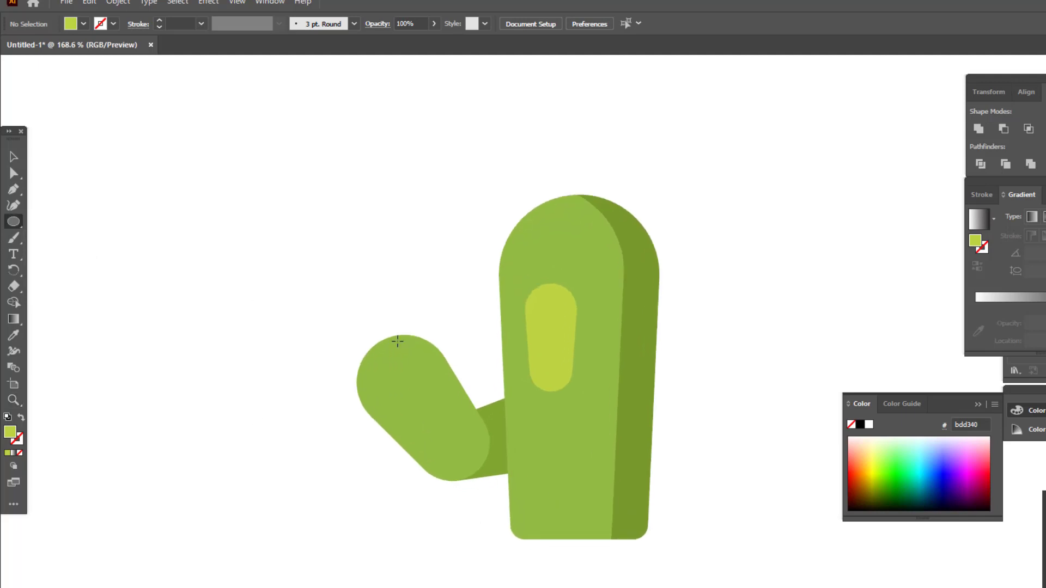
drag(407, 383, 424, 387)
key(z)
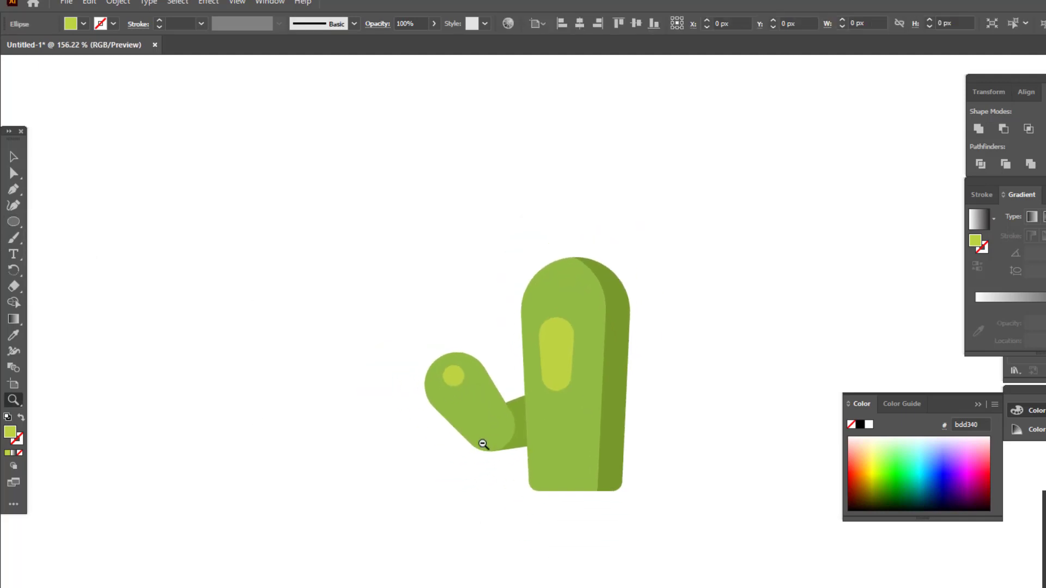
mouse_move(483, 436)
mouse_down()
mouse_move(523, 473)
mouse_move(602, 367)
mouse_up()
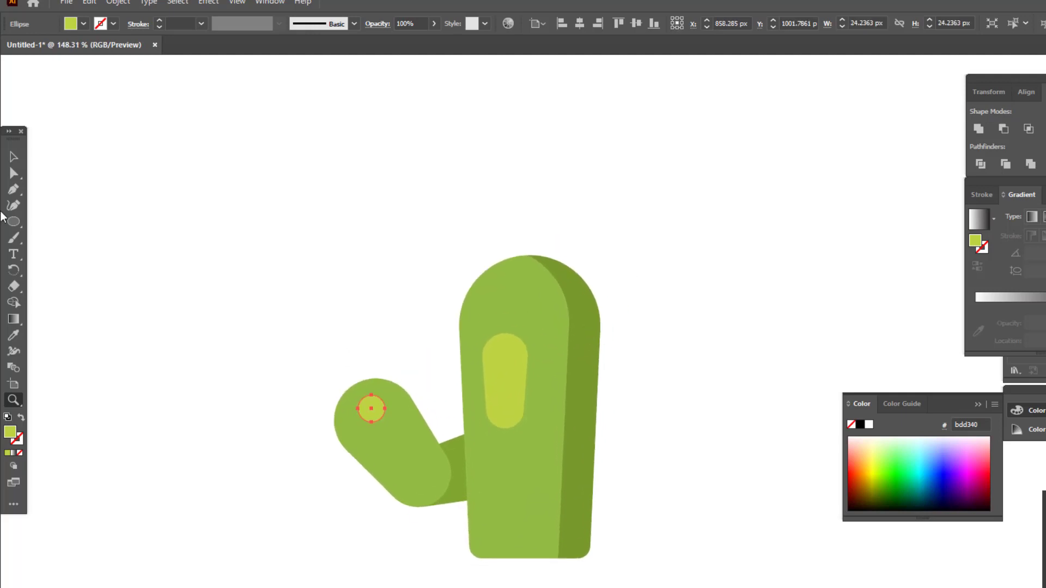
drag(13, 221, 63, 222)
drag(617, 286, 632, 330)
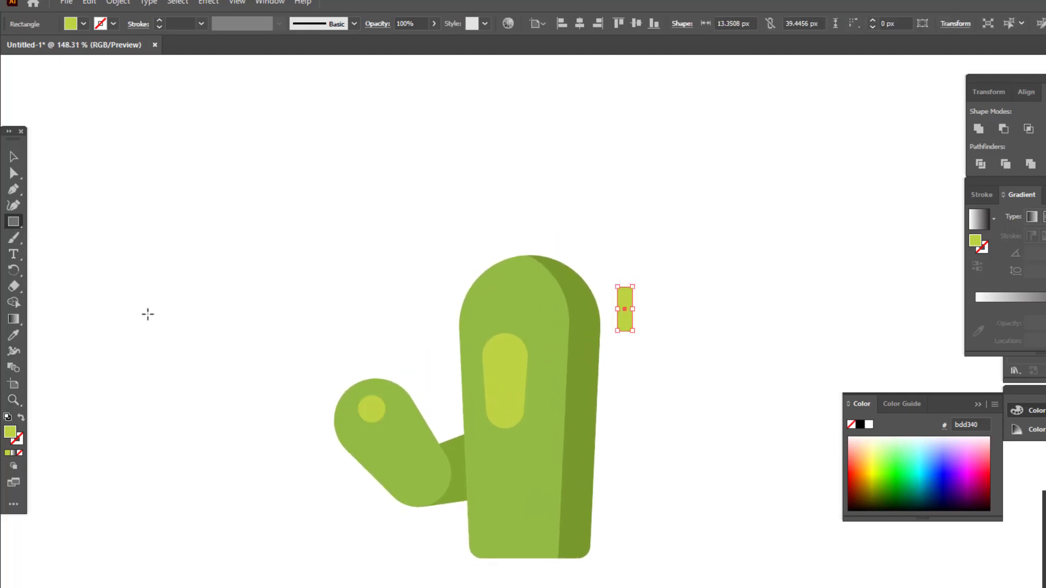
Fill the small rectangle with dark green #77992b and shorten it slightly.
click(13, 335)
click(589, 382)
key(z)
drag(558, 309, 569, 321)
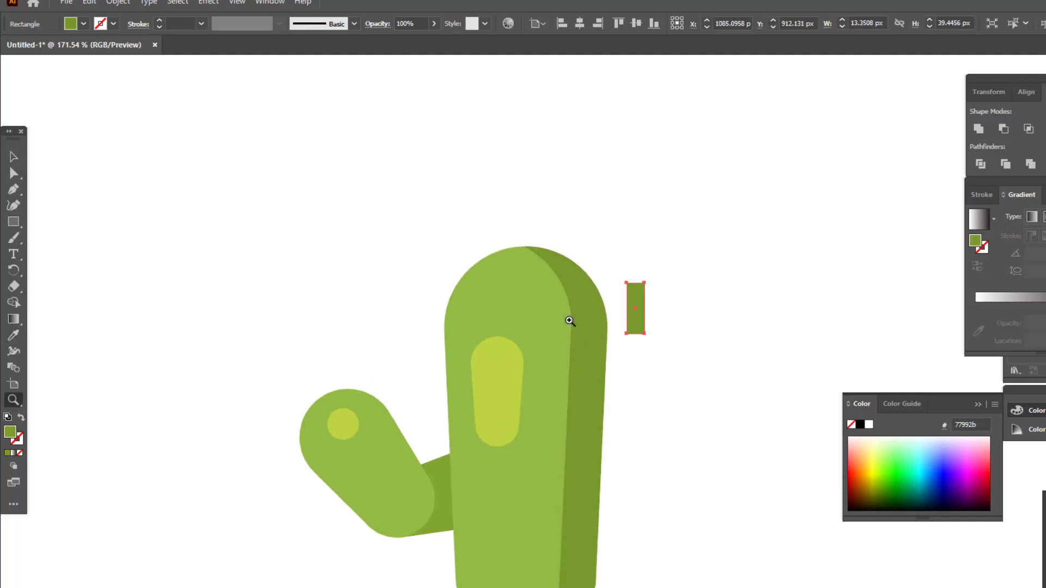
click(11, 157)
mouse_move(640, 288)
mouse_down()
mouse_move(651, 305)
mouse_move(618, 344)
mouse_up()
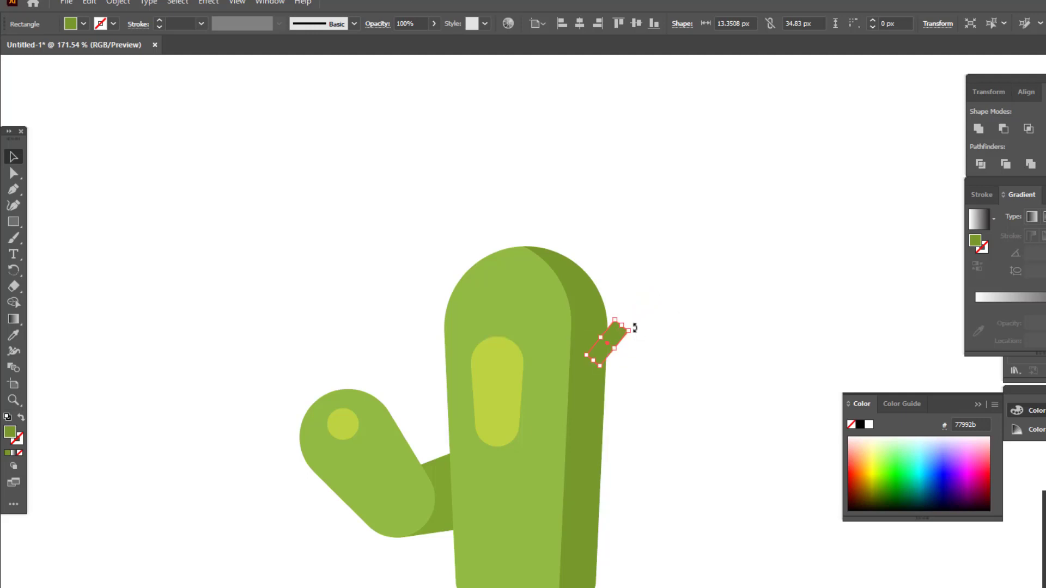
Send the spine behind the cactus body and round its corners fully.
click(630, 357)
key(ctrl+shift+bracketleft)
click(752, 380)
key(a)
click(626, 339)
drag(618, 341, 611, 344)
click(699, 357)
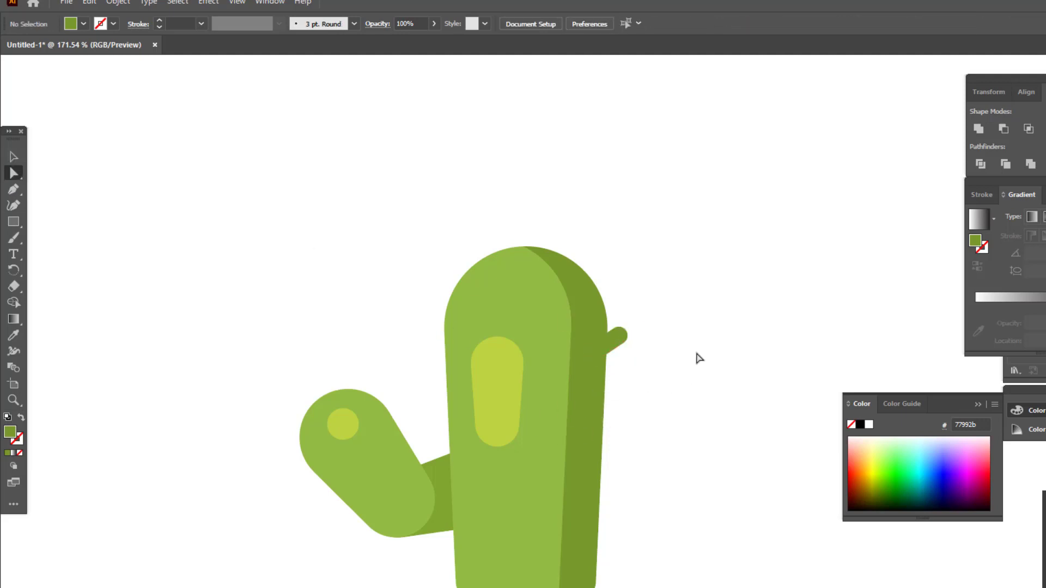
click(610, 338)
Copy the spine onto the lower trunk and give it the trunk's lighter green.
key(v)
click(639, 360)
mouse_move(618, 338)
mouse_down()
mouse_move(572, 493)
mouse_move(600, 526)
mouse_up()
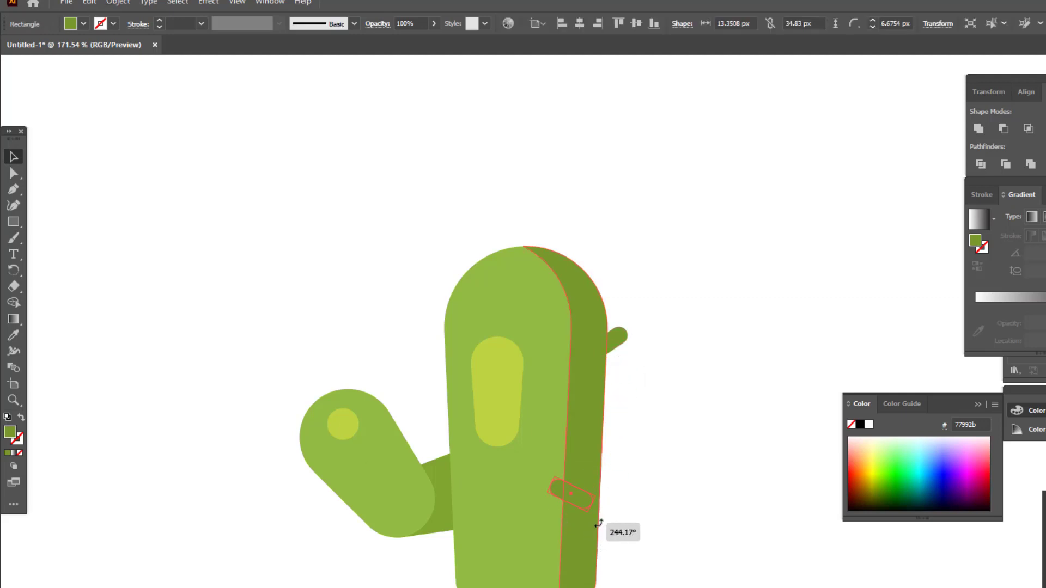
click(465, 322)
key(z)
mouse_move(635, 390)
mouse_down()
mouse_move(590, 511)
mouse_move(613, 435)
mouse_up()
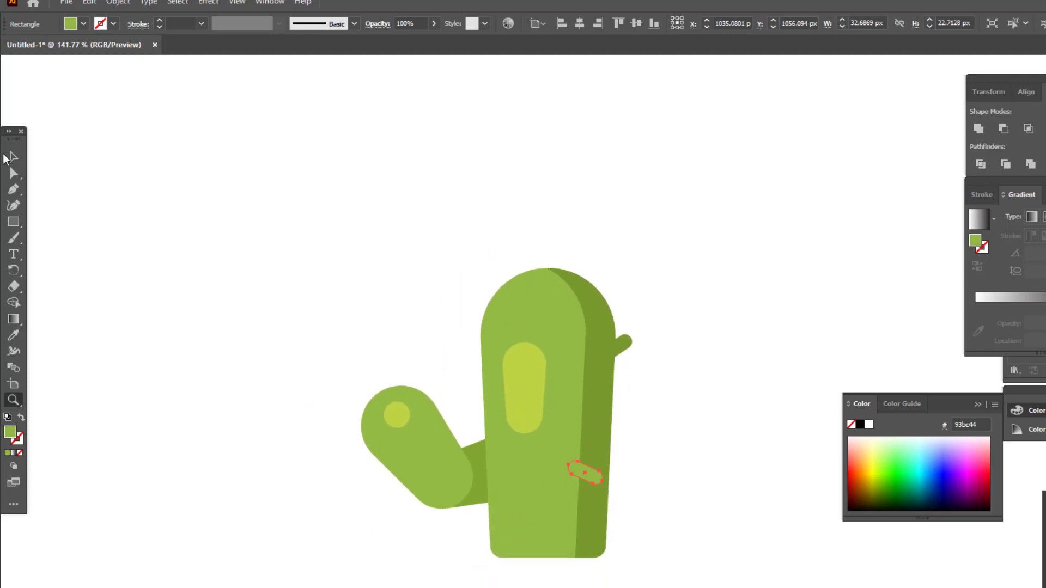
Copy a spine onto the upper trunk, tilt it steeper and move it over the highlight.
click(10, 160)
click(708, 355)
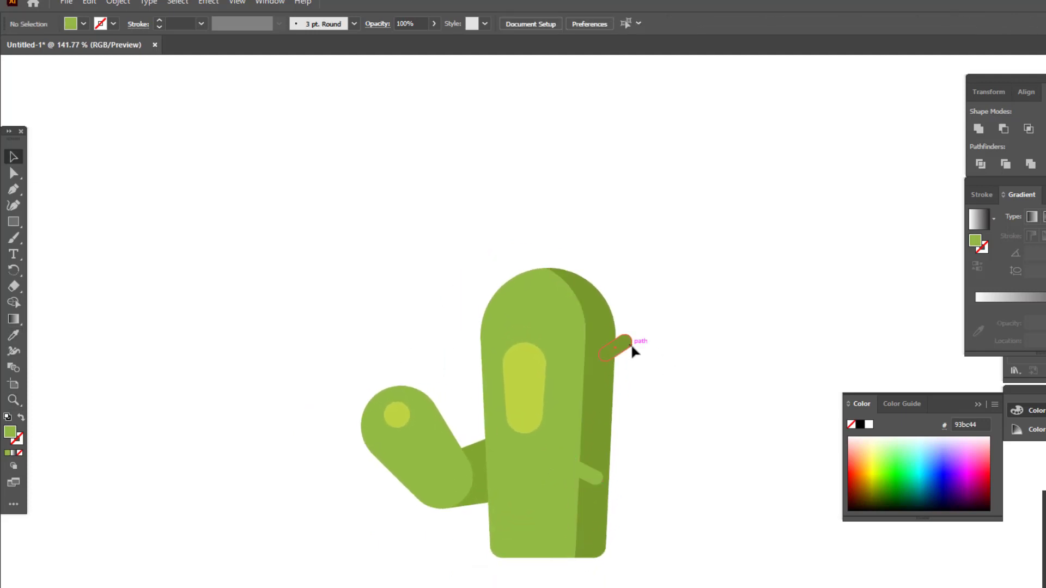
mouse_move(625, 349)
mouse_down()
mouse_move(550, 340)
mouse_move(570, 318)
mouse_up()
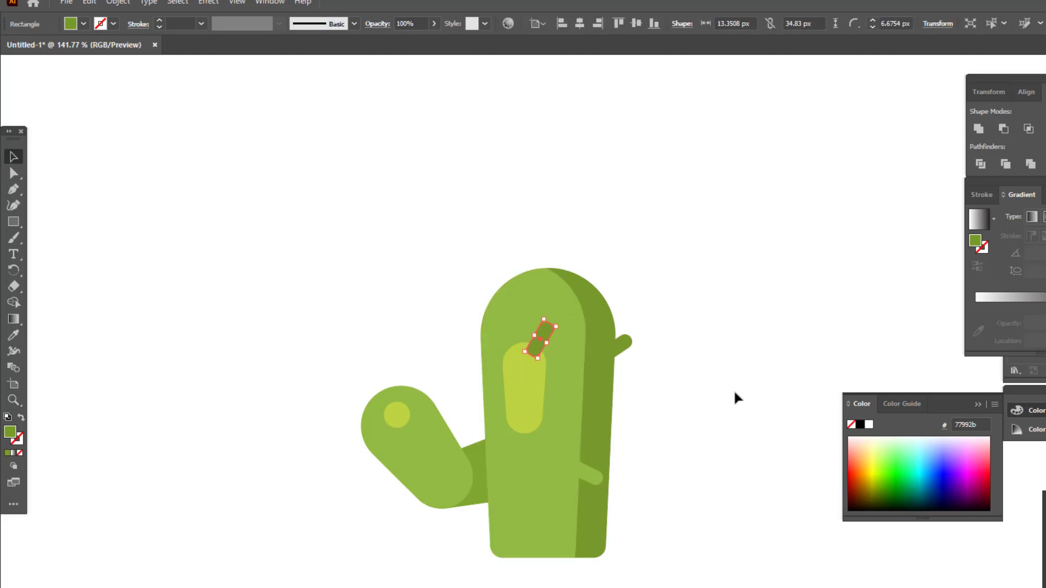
click(736, 397)
key(z)
drag(560, 361, 636, 370)
click(16, 156)
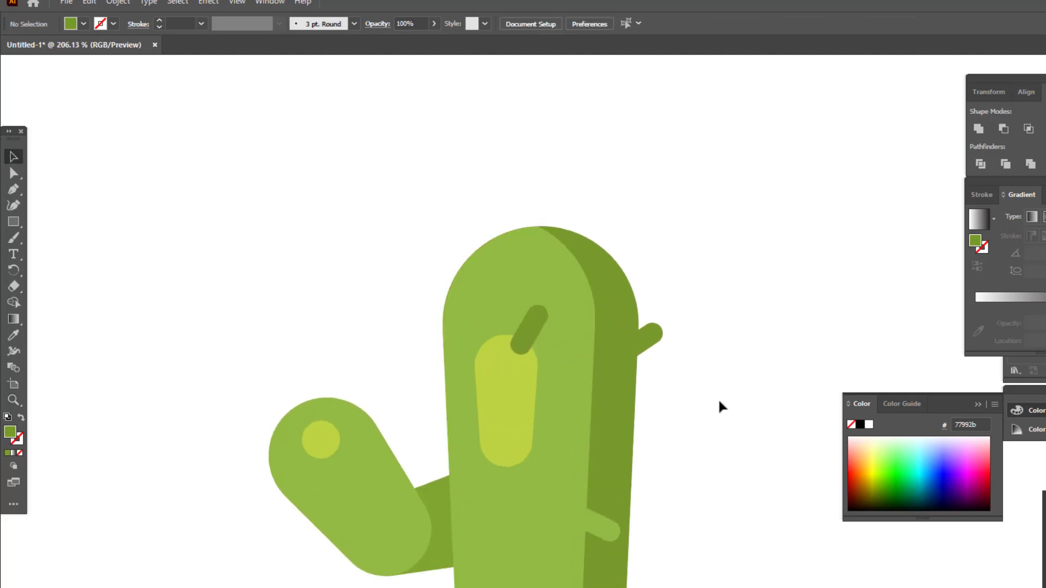
mouse_move(523, 342)
mouse_down()
mouse_move(531, 361)
mouse_move(515, 284)
mouse_up()
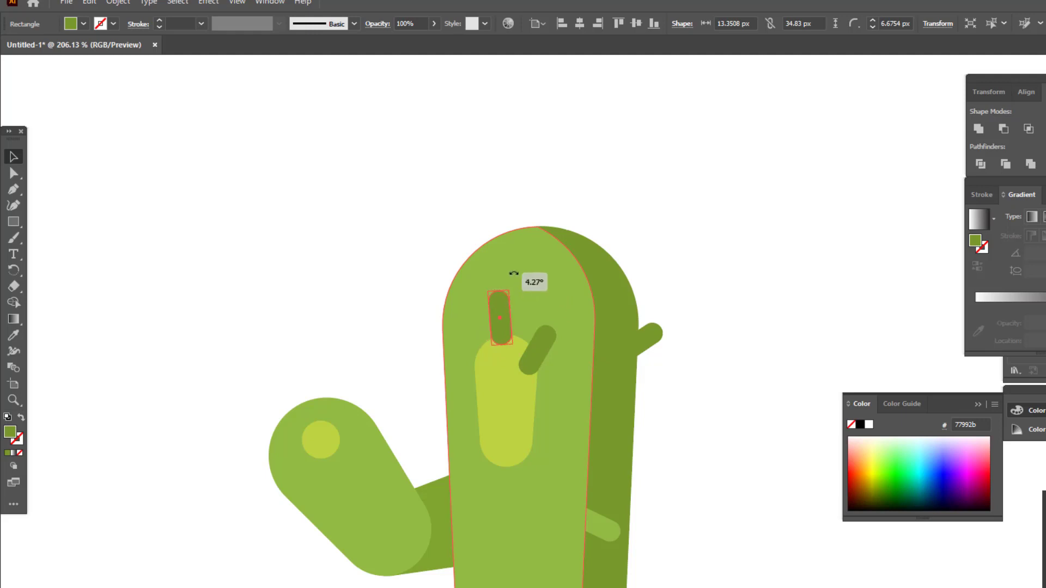
Straighten and shorten spines, flatten the right-side one, and copy spines onto the top and right side.
click(816, 496)
click(547, 348)
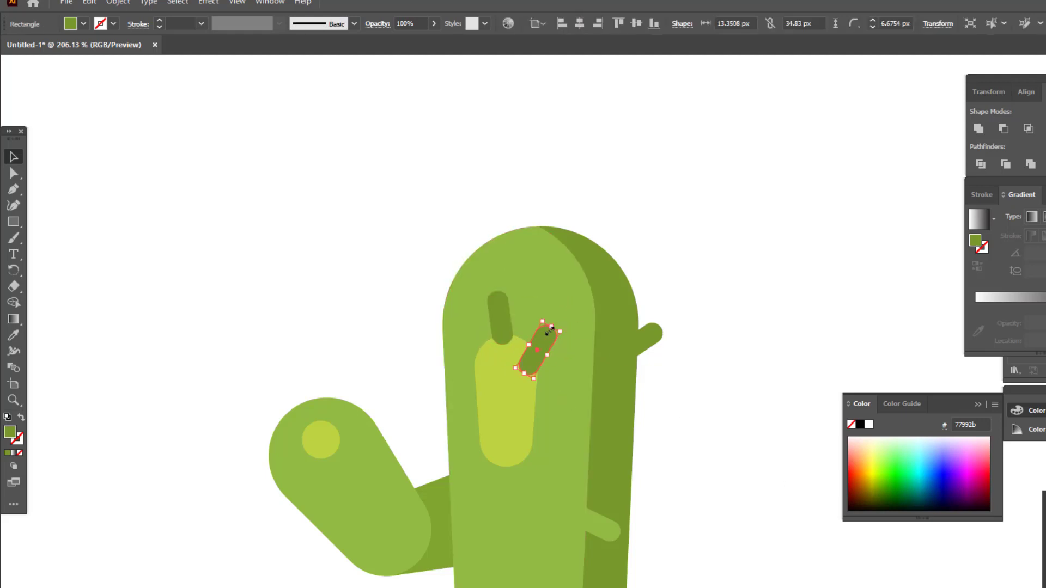
drag(549, 332, 543, 343)
click(684, 432)
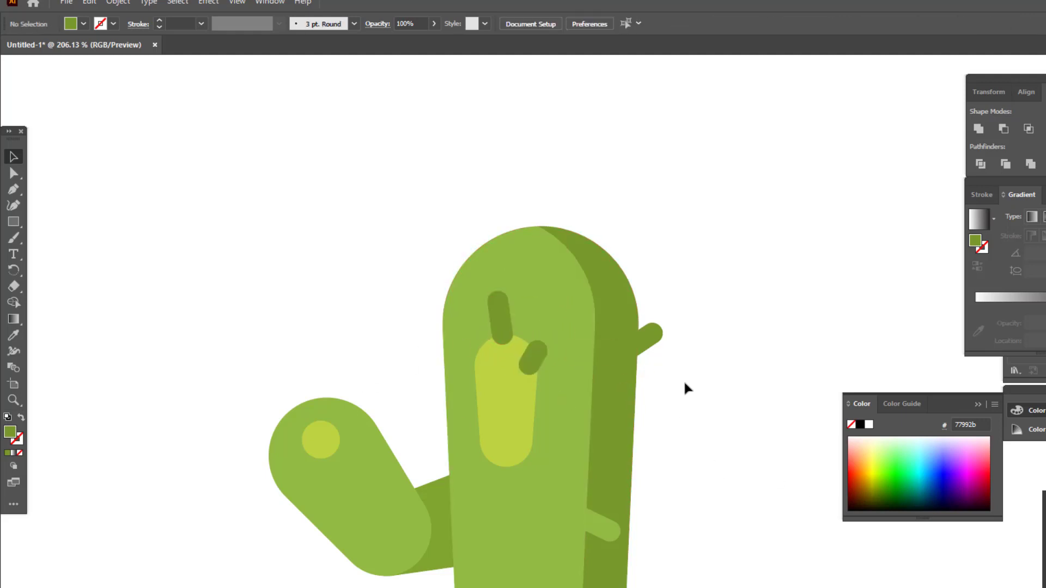
click(656, 340)
drag(671, 340, 693, 357)
click(693, 356)
drag(532, 358, 601, 244)
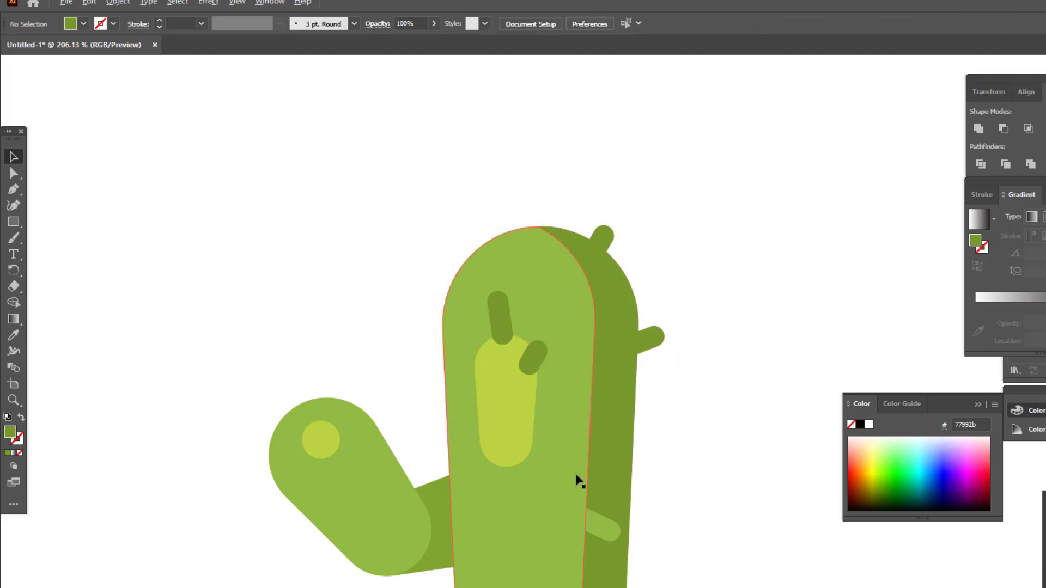
mouse_move(503, 322)
mouse_down()
mouse_move(592, 393)
mouse_move(632, 373)
mouse_up()
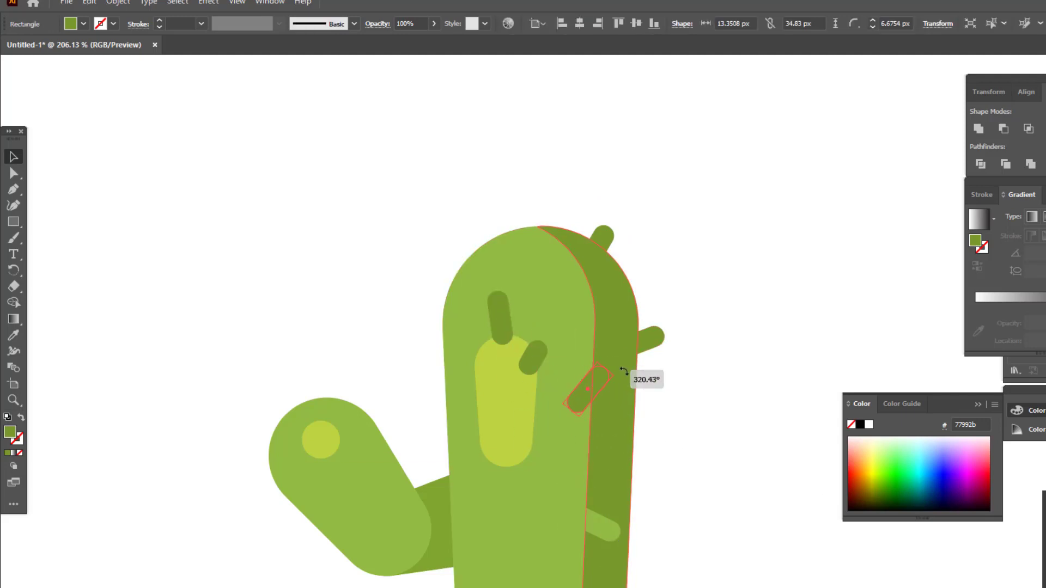
Recolour a spine to the trunk's lighter green and tilt the bottom spine down-right.
click(14, 336)
click(518, 512)
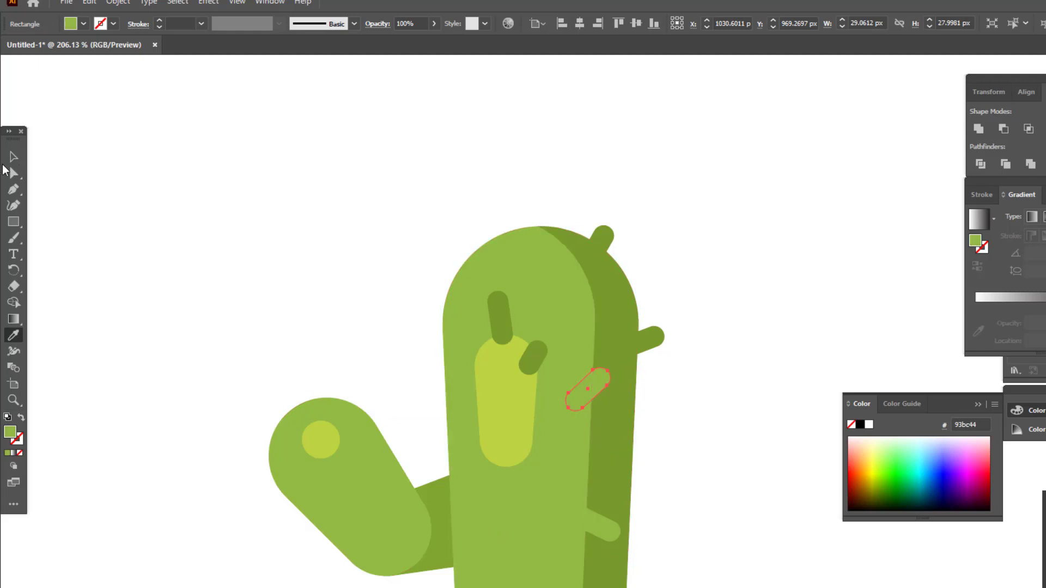
click(13, 157)
click(733, 519)
drag(584, 403, 589, 406)
scroll(686, 497, up, 1)
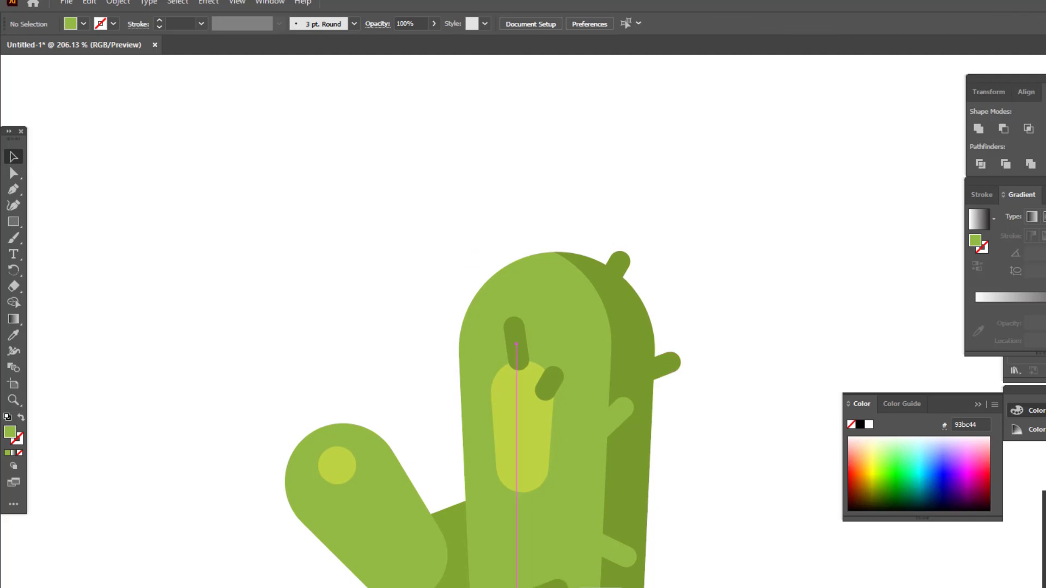
scroll(559, 558, down, 3)
drag(573, 502, 560, 561)
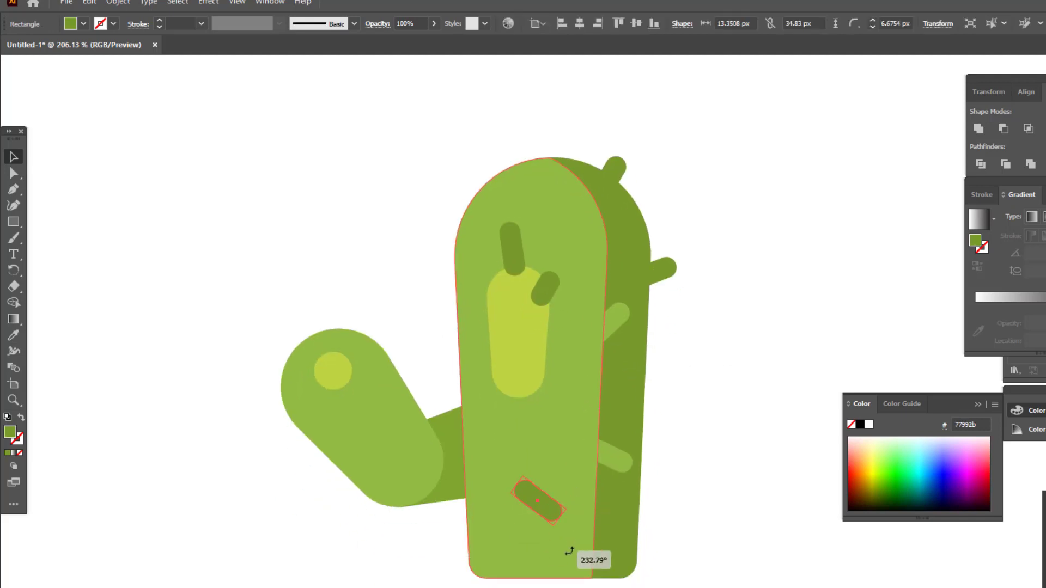
click(670, 461)
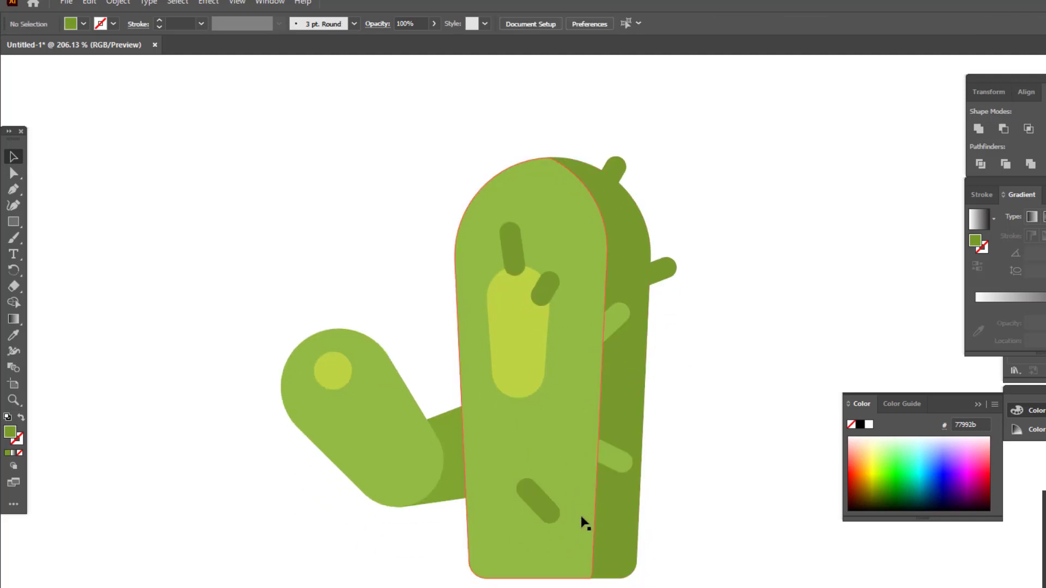
Copy a spine onto the upper left edge, colour it light green #93bc44 and lengthen it.
mouse_move(540, 503)
mouse_down()
mouse_move(579, 393)
mouse_move(591, 411)
mouse_move(433, 254)
mouse_up()
click(726, 451)
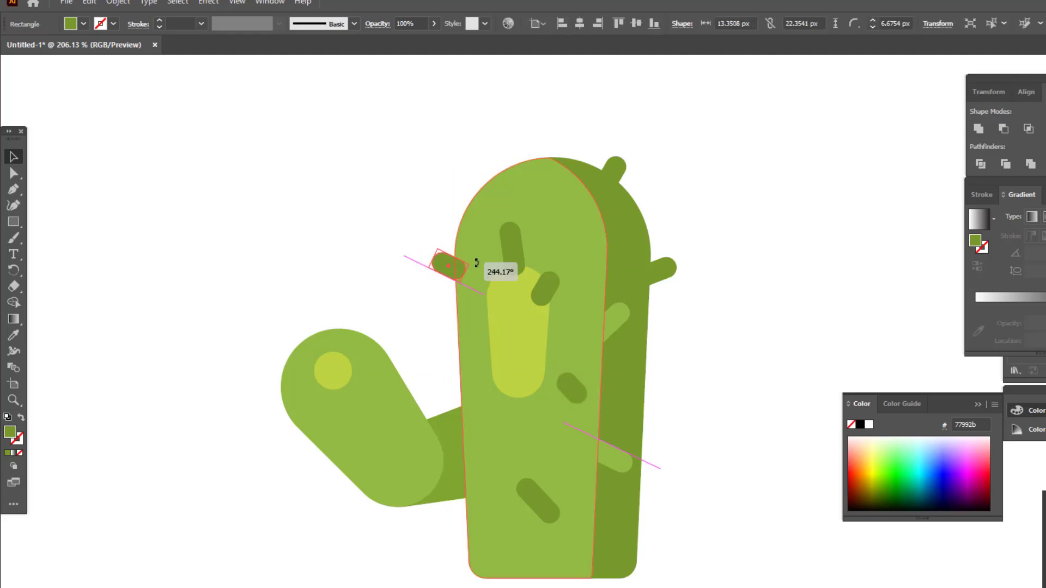
click(14, 335)
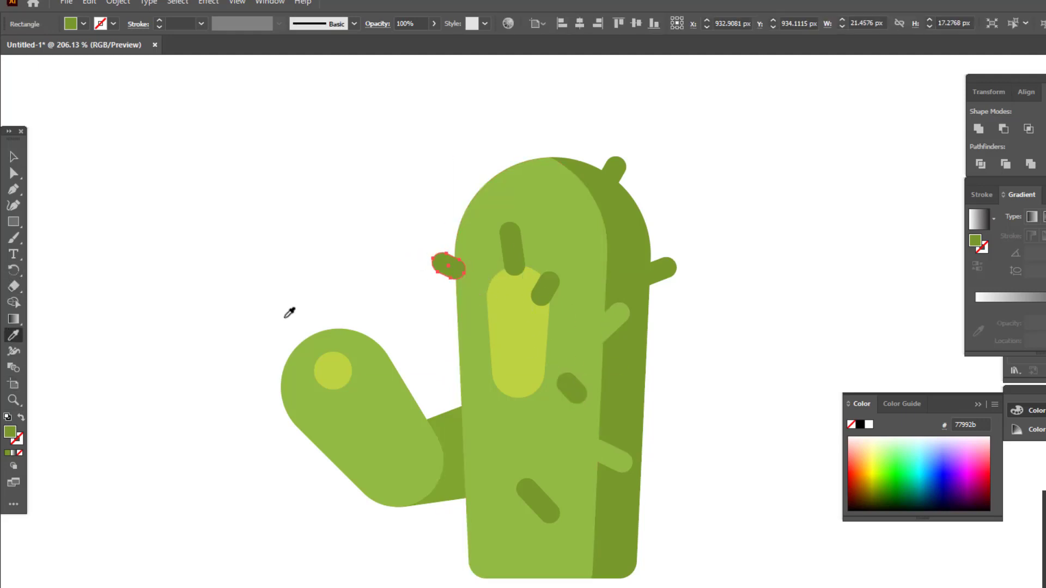
click(585, 190)
drag(578, 245, 612, 280)
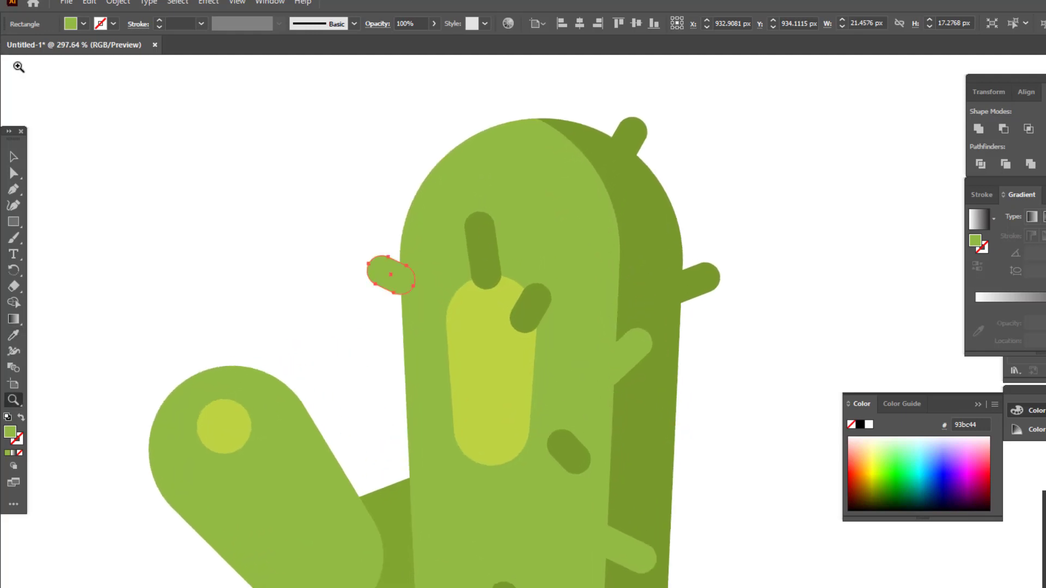
click(13, 158)
drag(413, 284, 431, 293)
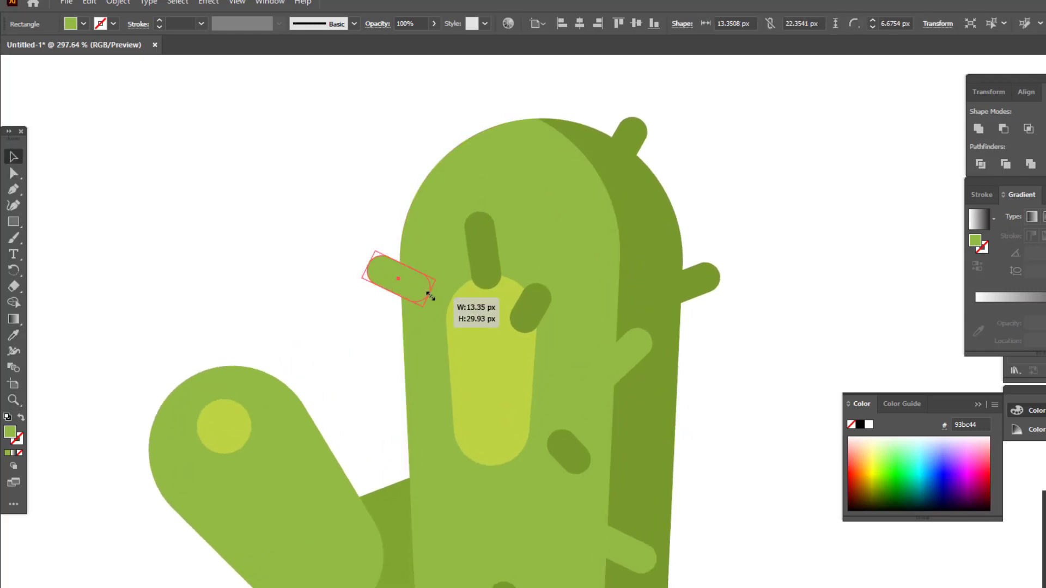
click(347, 169)
Place a copy of a spike on the cactus's domed top.
key(z)
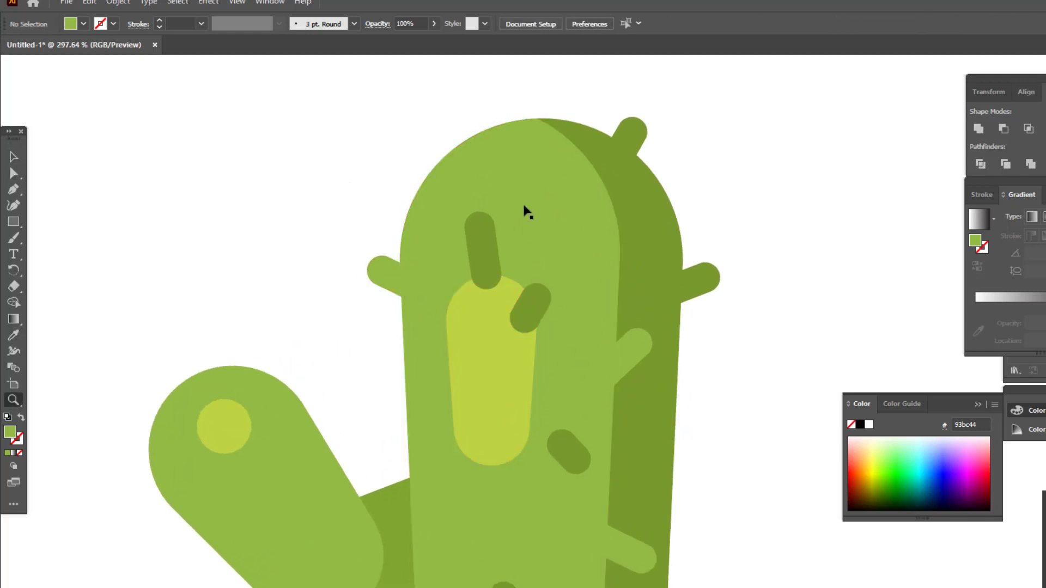
drag(523, 210, 374, 284)
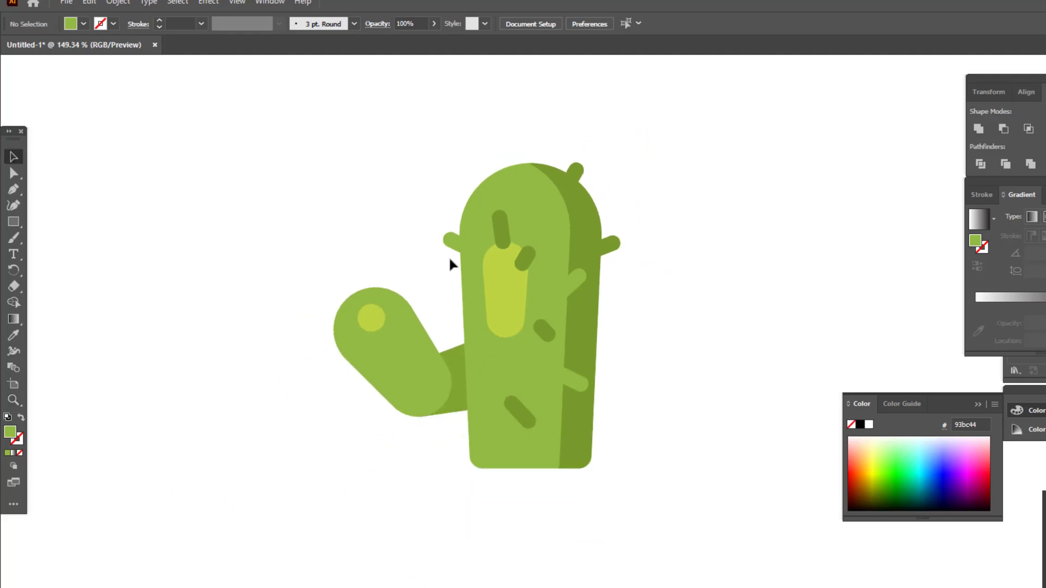
mouse_move(451, 241)
mouse_down()
mouse_move(507, 167)
mouse_move(557, 188)
mouse_up()
Angle the copied spike on the cactus's domed top.
drag(633, 210, 622, 132)
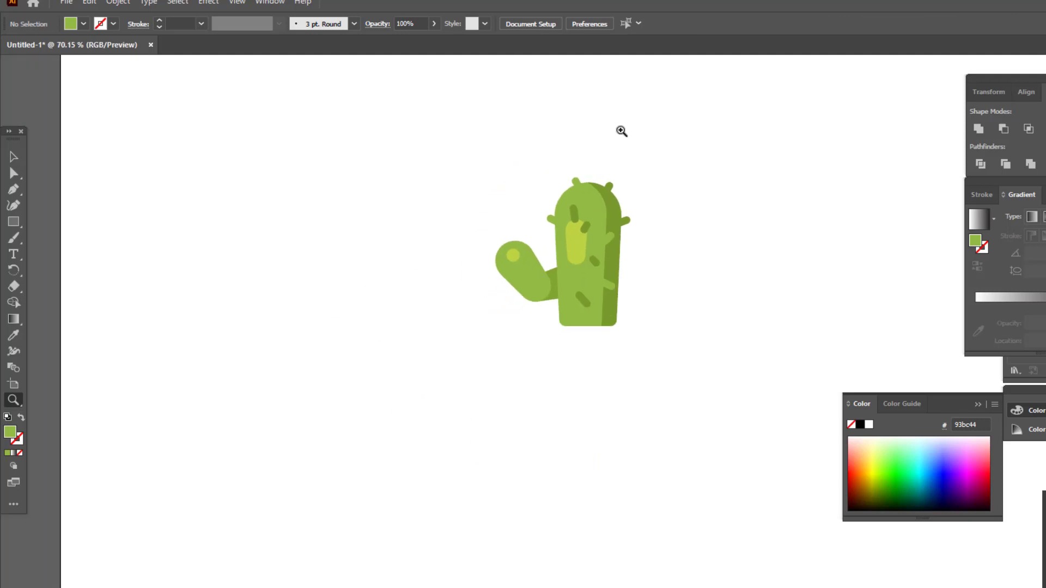
drag(615, 174, 657, 416)
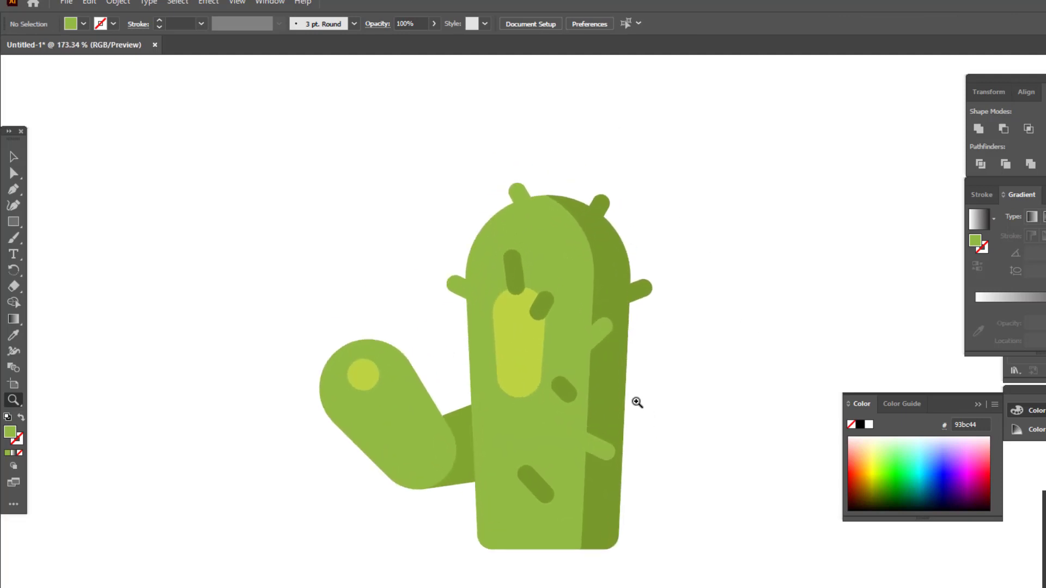
click(546, 361)
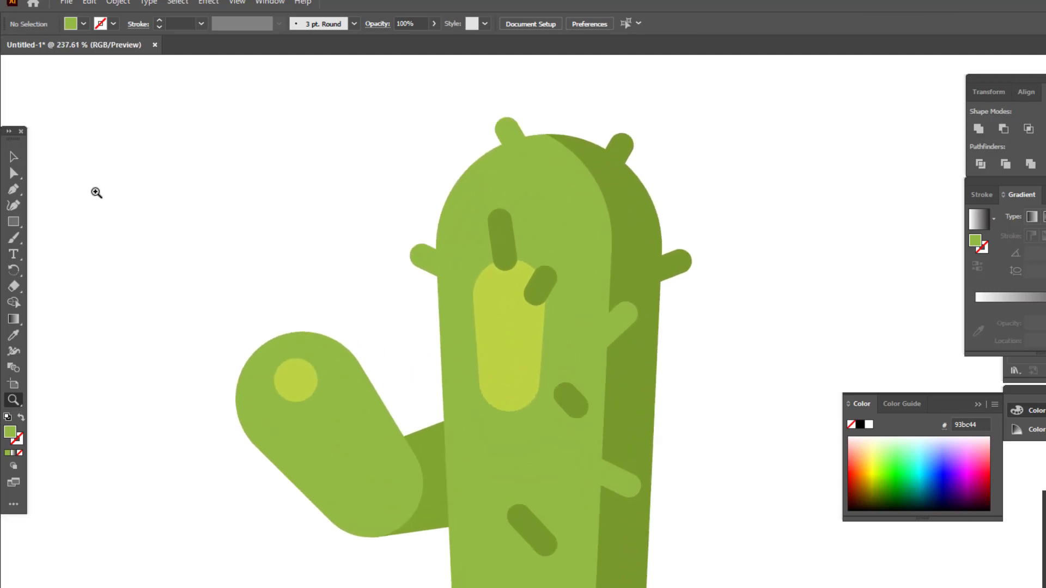
Duplicate a dark spine, shrink it to a short oval and place it at the highlight's left edge.
mouse_move(541, 282)
mouse_down()
mouse_move(490, 366)
mouse_move(479, 352)
mouse_up()
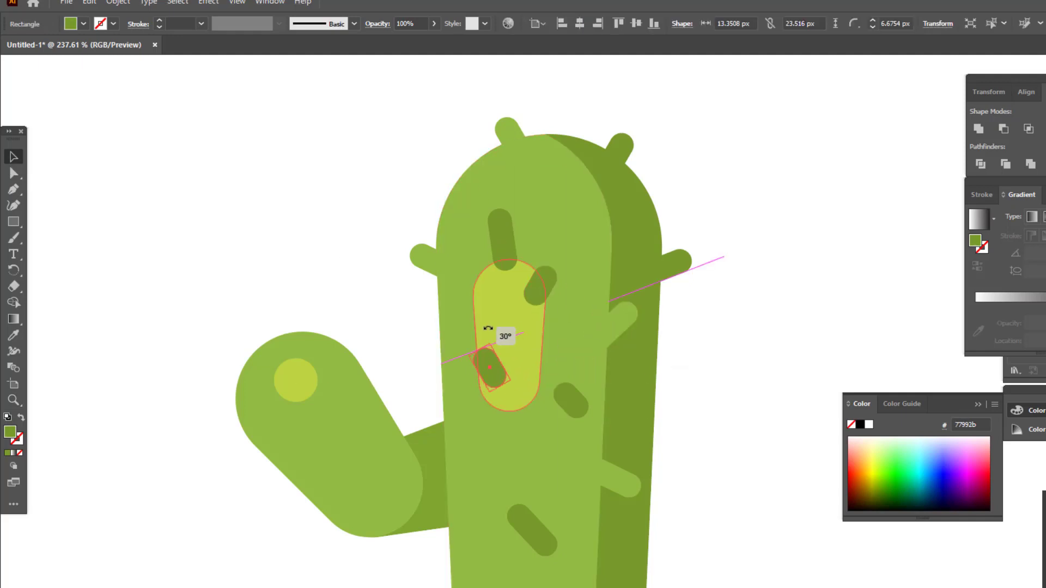
drag(473, 354, 482, 362)
key(z)
click(486, 359)
drag(484, 420, 372, 327)
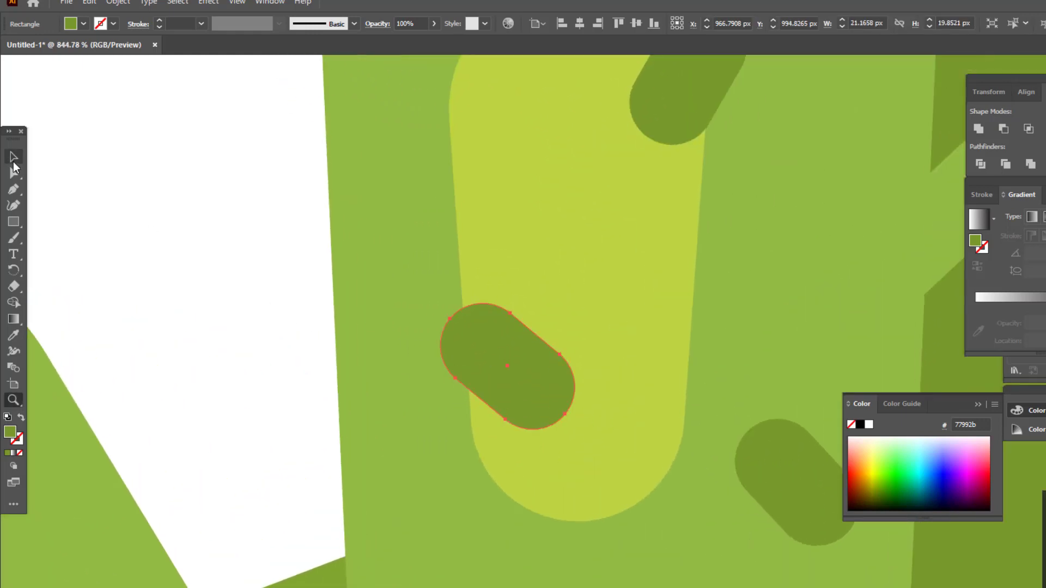
click(13, 159)
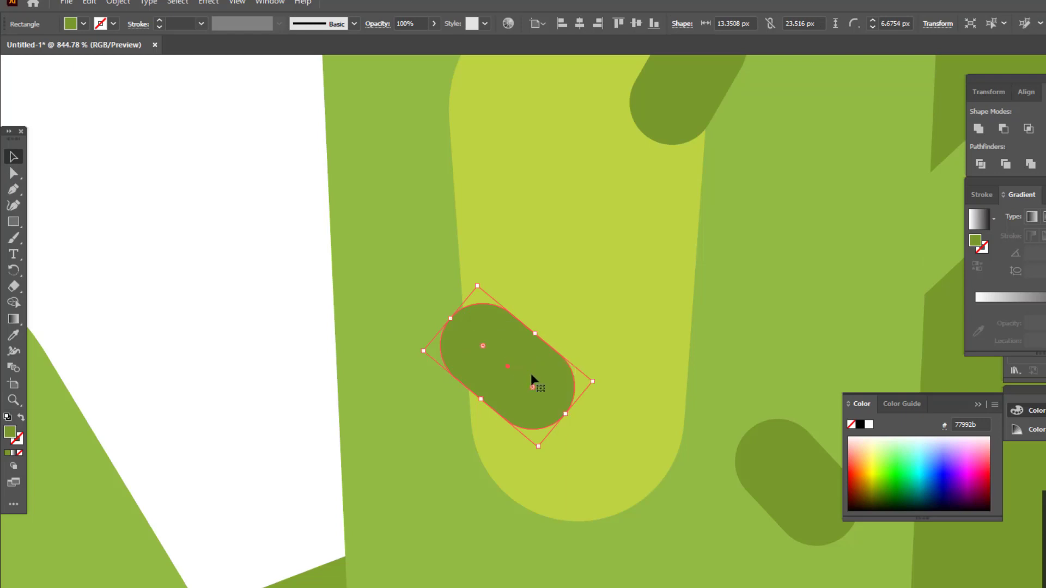
drag(530, 376, 491, 359)
key(z)
mouse_move(619, 306)
mouse_down()
mouse_move(309, 433)
mouse_move(260, 388)
mouse_up()
Colour the oval with the highlight's yellow-green #bdd340.
click(14, 335)
click(594, 297)
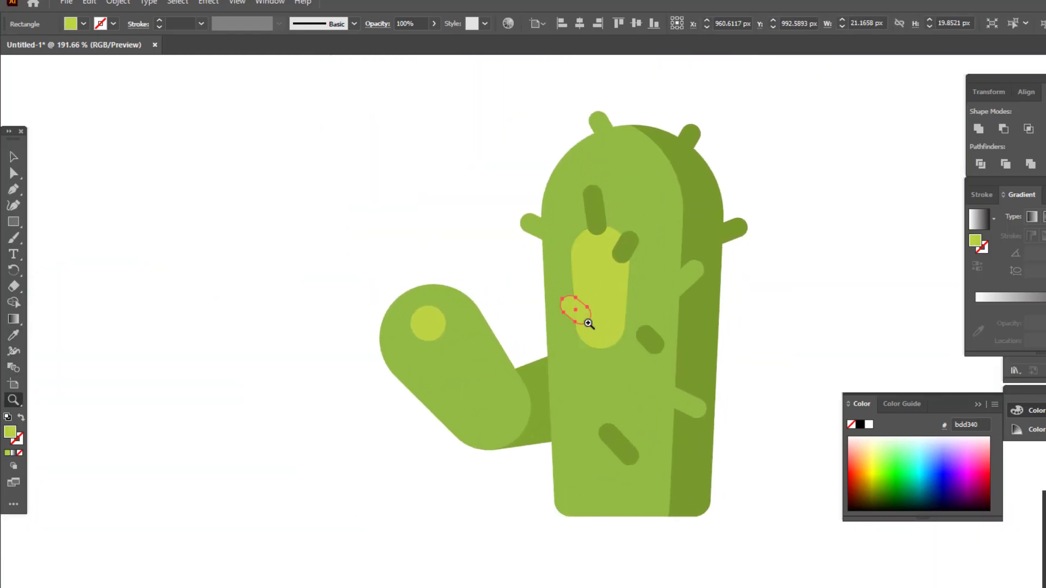
key(z)
mouse_move(578, 308)
mouse_down()
mouse_move(632, 311)
mouse_move(612, 285)
mouse_up()
key(ctrl+0)
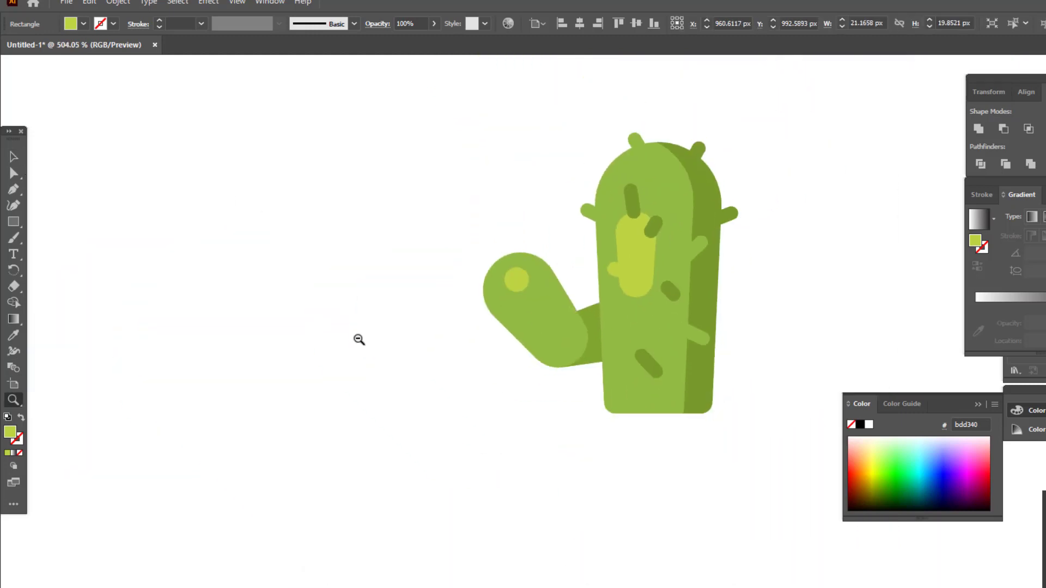
drag(359, 339, 584, 367)
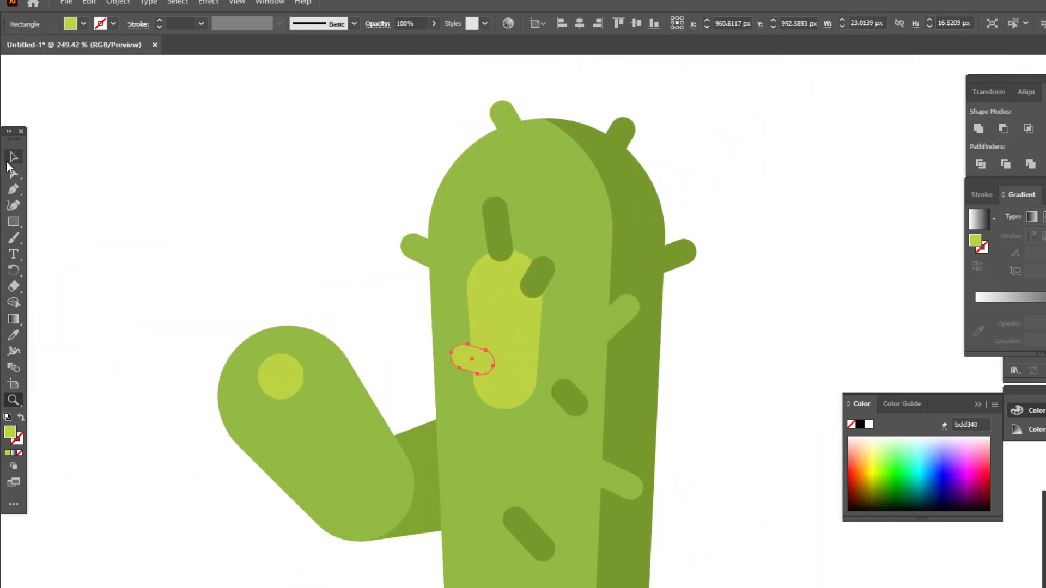
Duplicate the yellow-green oval onto the cactus top and resize a second one near the top right.
click(7, 163)
drag(488, 365, 543, 172)
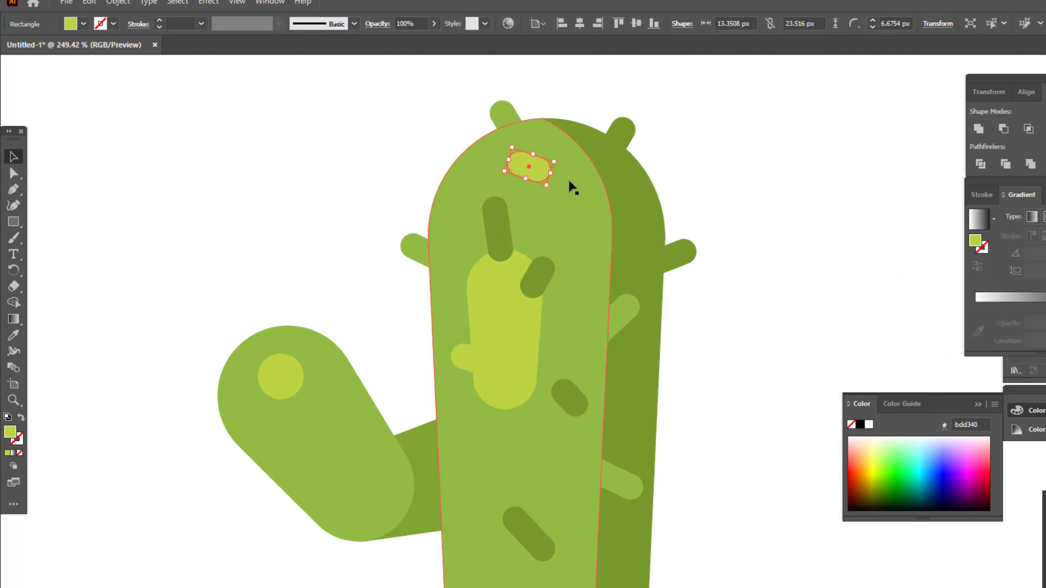
click(724, 170)
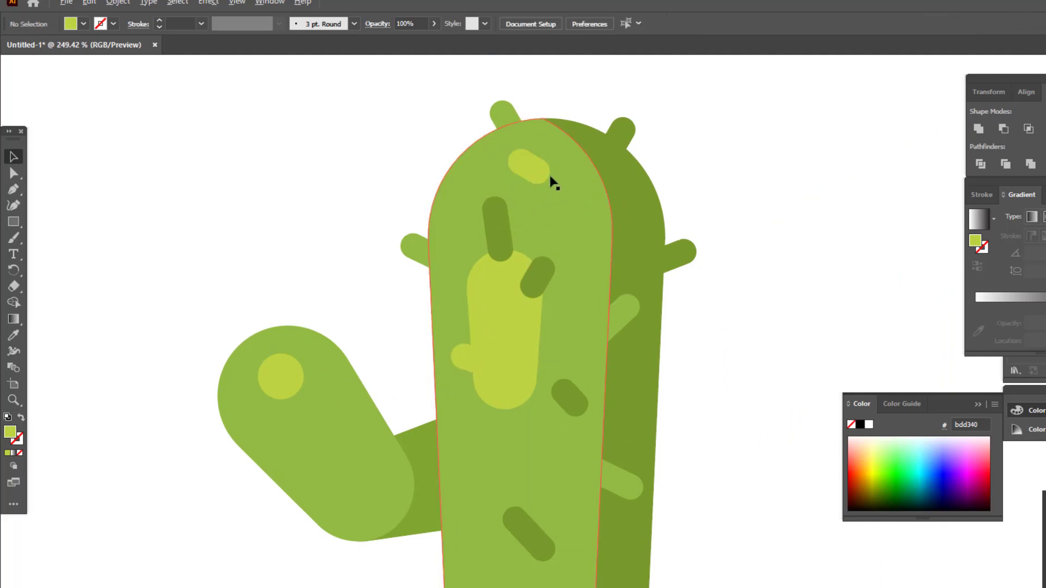
drag(550, 176, 606, 220)
drag(604, 182, 610, 184)
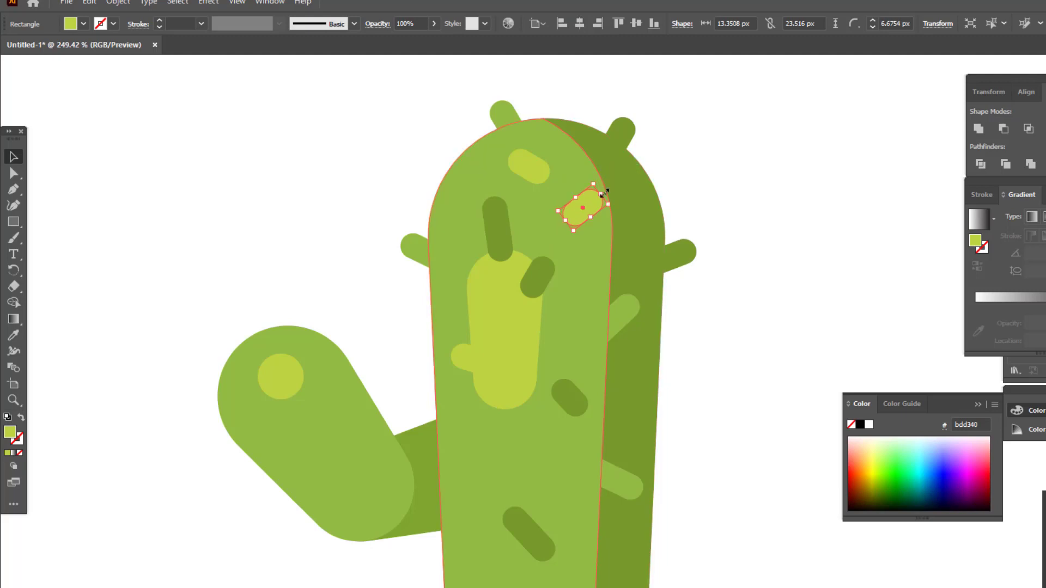
click(684, 192)
drag(720, 157, 607, 261)
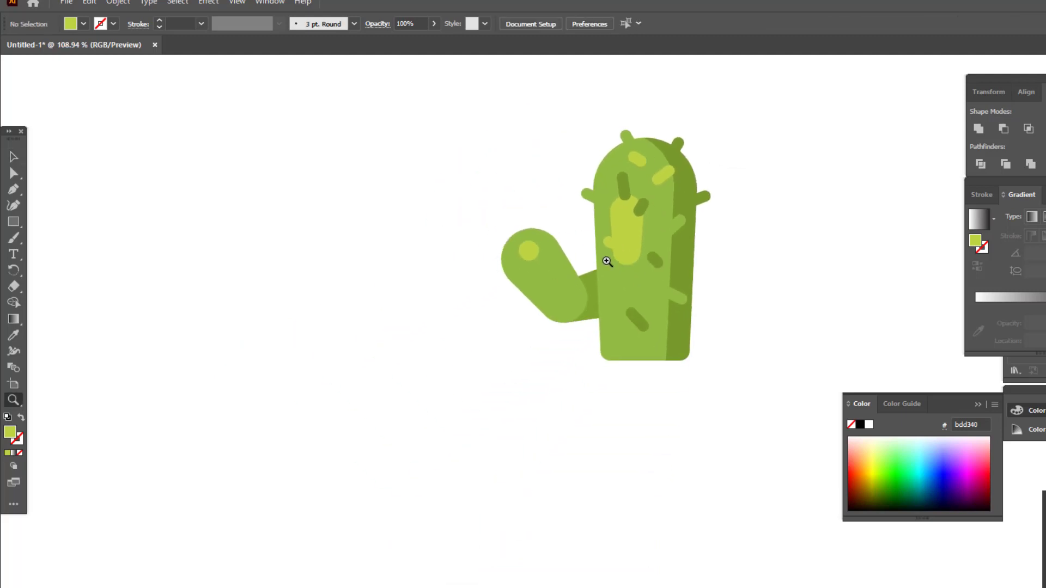
drag(703, 344, 701, 427)
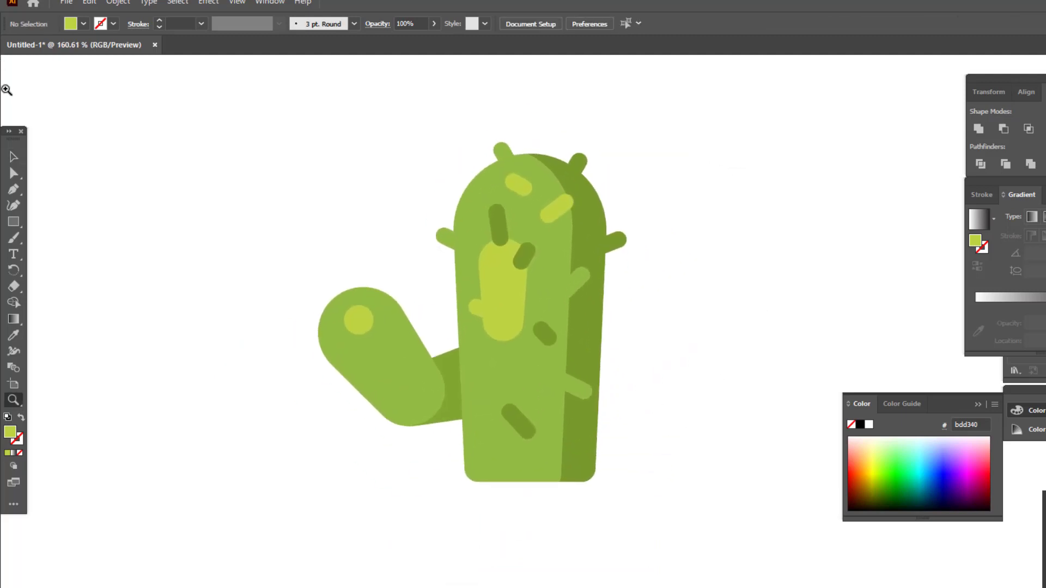
Copy a top spine down to the lower right edge and slide it into the cactus edge.
mouse_move(578, 163)
mouse_down()
mouse_move(600, 436)
mouse_move(817, 474)
mouse_up()
key(z)
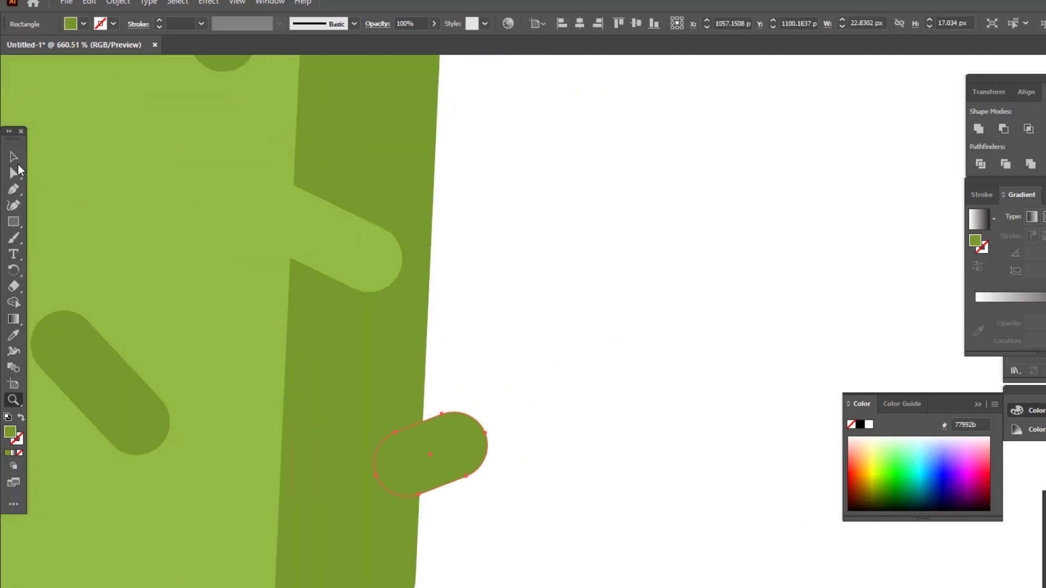
click(14, 158)
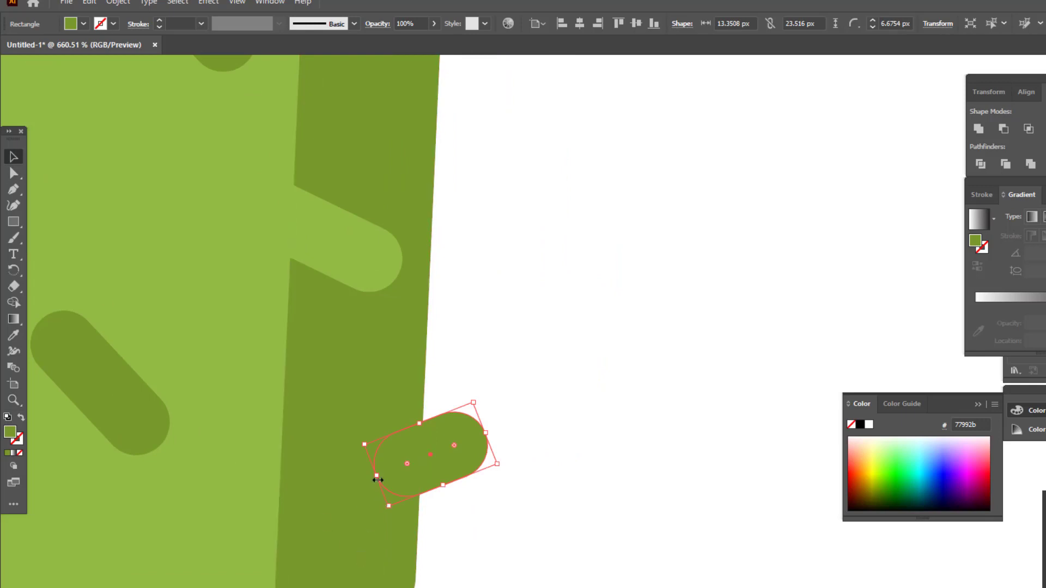
drag(376, 476, 350, 495)
key(z)
key(ctrl+0)
drag(506, 517, 499, 404)
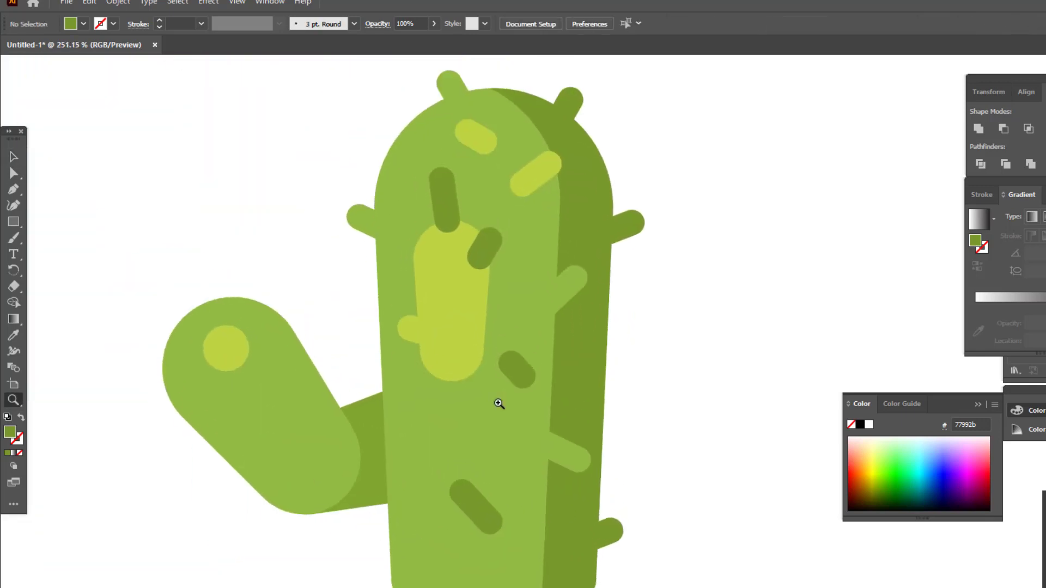
Add a rotated spine copy higher on the right edge and another diagonally on the body.
mouse_move(614, 543)
mouse_down()
mouse_move(612, 403)
mouse_move(646, 404)
mouse_move(354, 368)
mouse_move(402, 423)
mouse_up()
click(682, 434)
drag(379, 384, 388, 381)
click(724, 344)
key(z)
drag(723, 343, 481, 401)
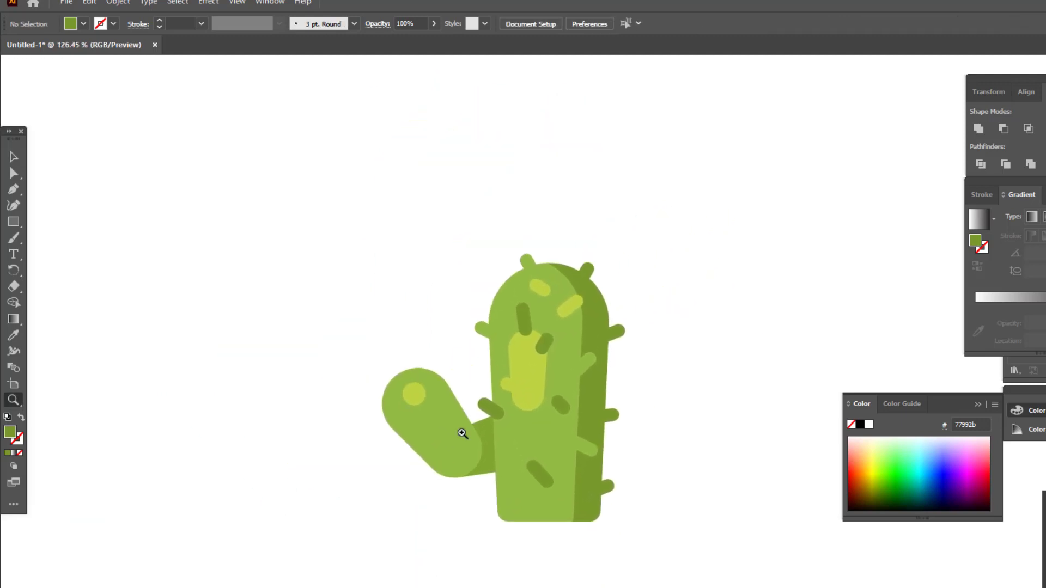
drag(548, 433, 665, 275)
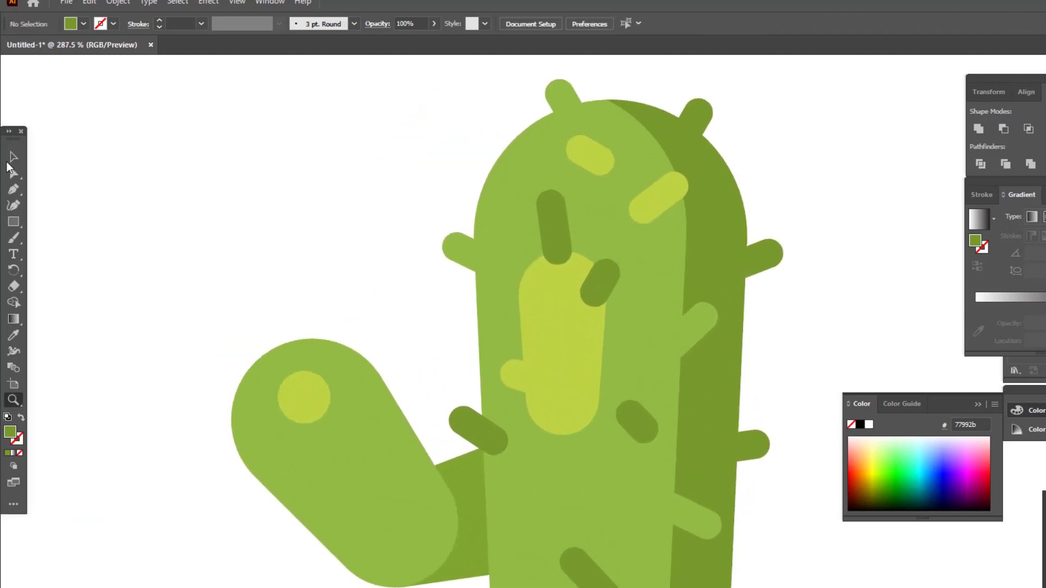
click(12, 158)
Copy a spine onto the left arm, turn it more upright, and nudge a small spine lower right.
mouse_move(766, 260)
mouse_down()
mouse_move(424, 410)
mouse_move(431, 357)
mouse_up()
mouse_move(455, 436)
mouse_down()
mouse_move(304, 539)
mouse_move(249, 522)
mouse_up()
drag(319, 484, 297, 534)
key(ctrl+minus)
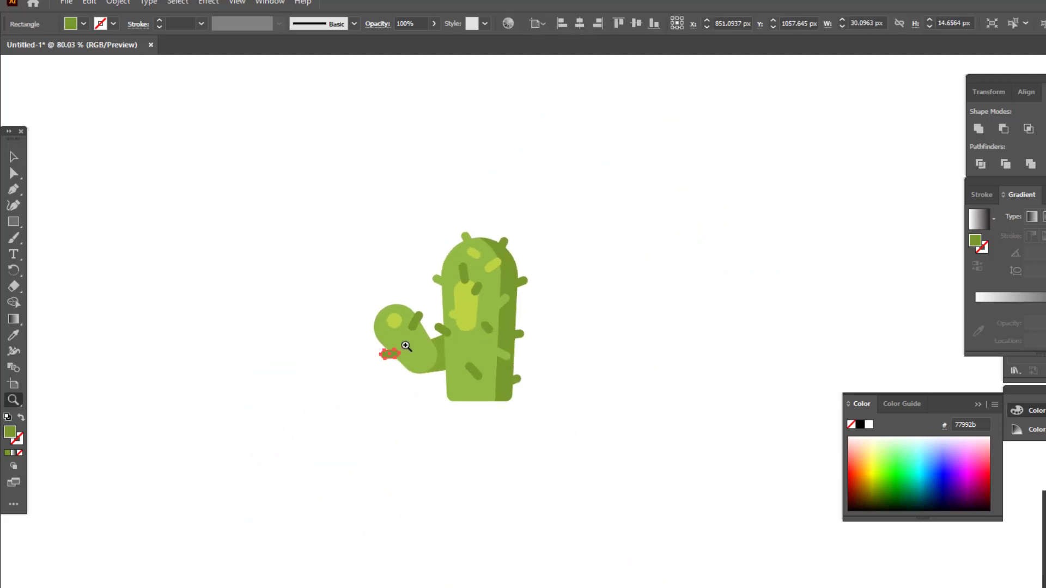
drag(193, 355, 457, 228)
click(12, 157)
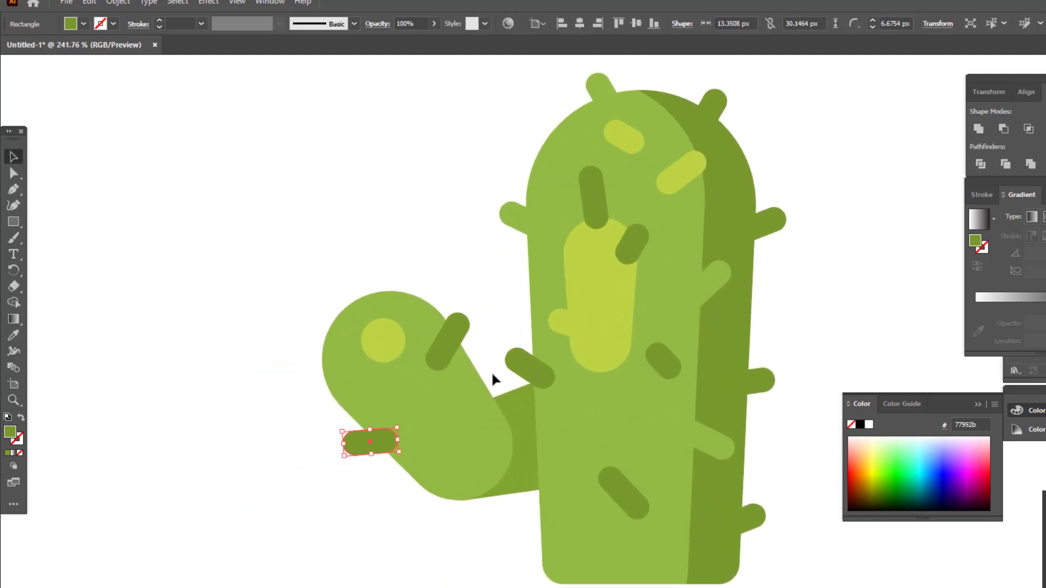
click(684, 362)
click(827, 381)
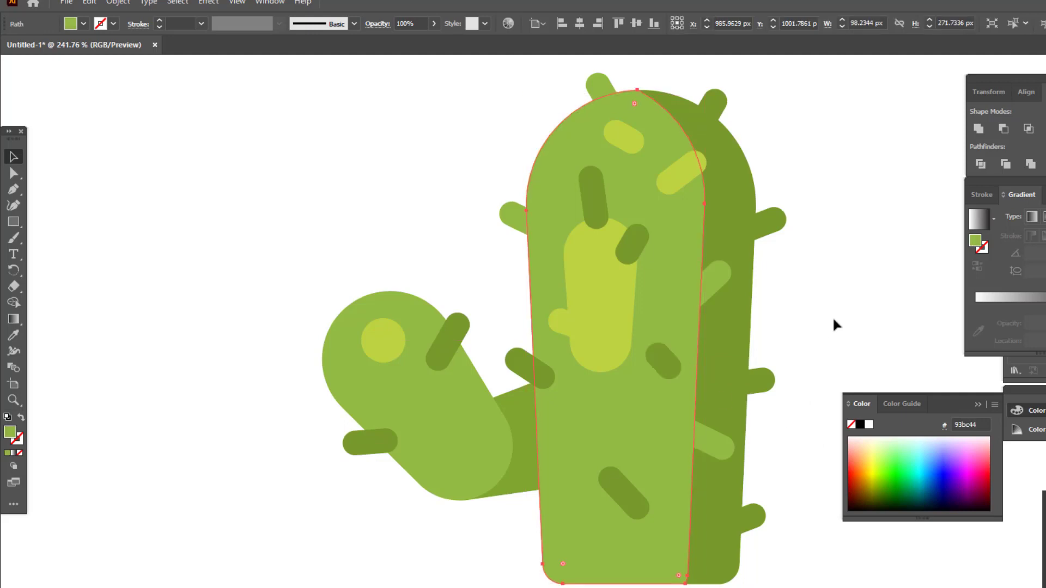
Copy a spine to the arm top and recolor it body light green (#93bc44) with the Eyedropper.
mouse_move(665, 367)
mouse_down()
mouse_move(314, 327)
mouse_move(323, 337)
mouse_move(342, 321)
mouse_move(347, 344)
mouse_move(369, 293)
mouse_move(398, 334)
mouse_move(510, 370)
mouse_up()
click(357, 240)
click(420, 310)
key(z)
click(13, 159)
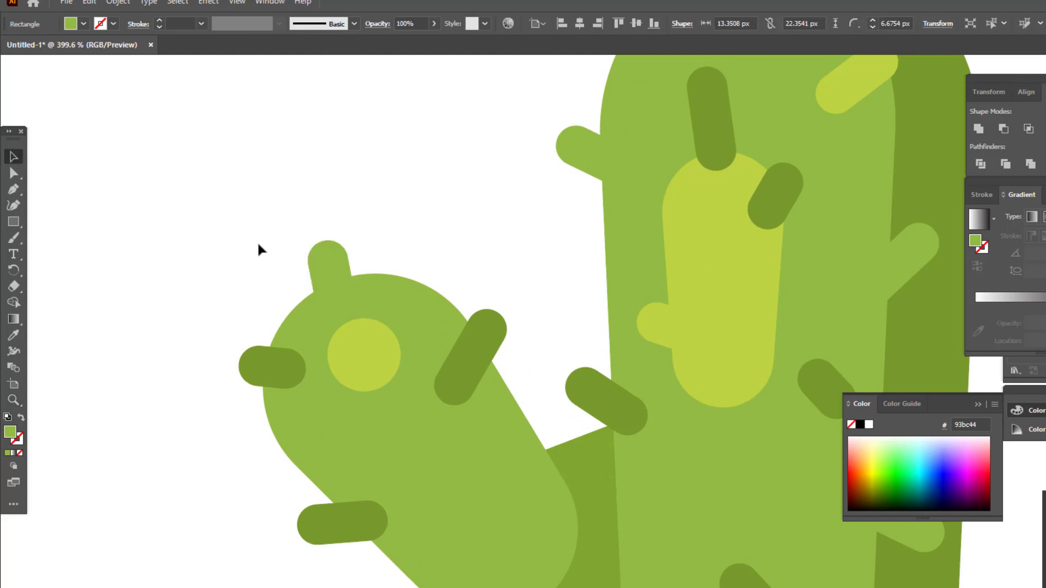
drag(335, 270, 432, 263)
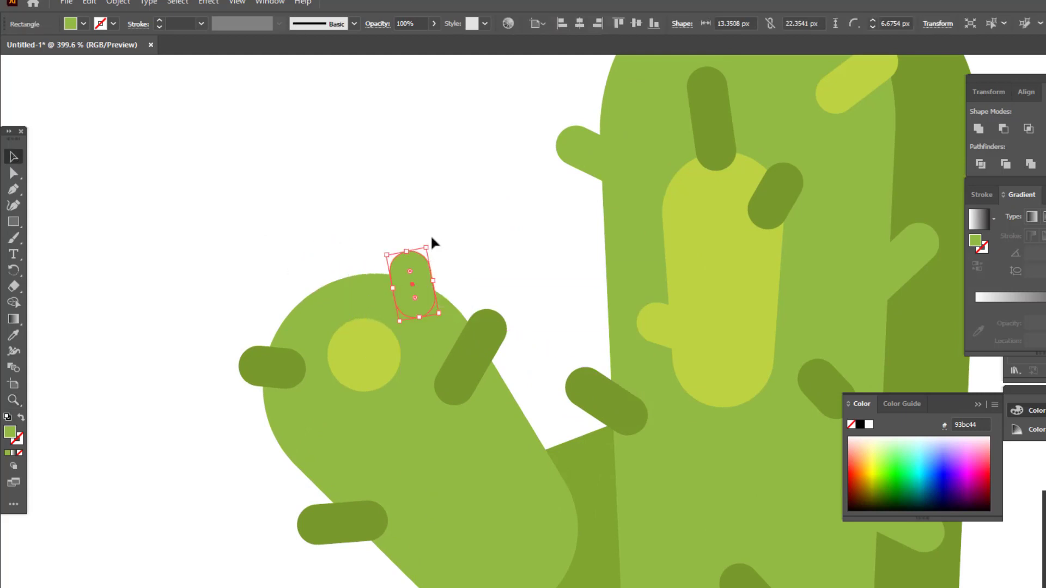
click(430, 237)
click(418, 261)
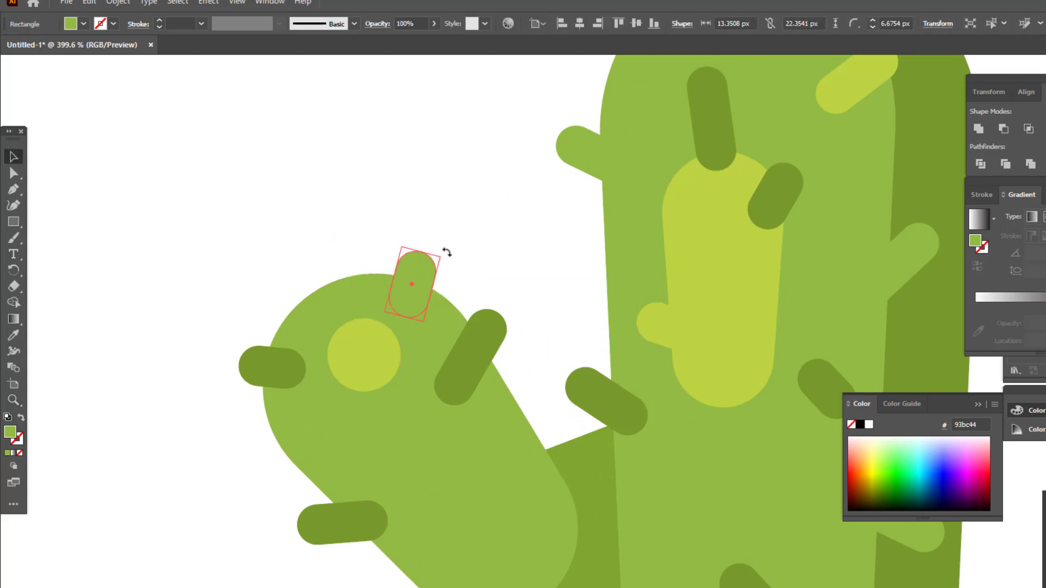
click(272, 273)
key(z)
mouse_move(273, 263)
mouse_down()
mouse_move(612, 439)
mouse_move(262, 441)
mouse_move(505, 474)
mouse_up()
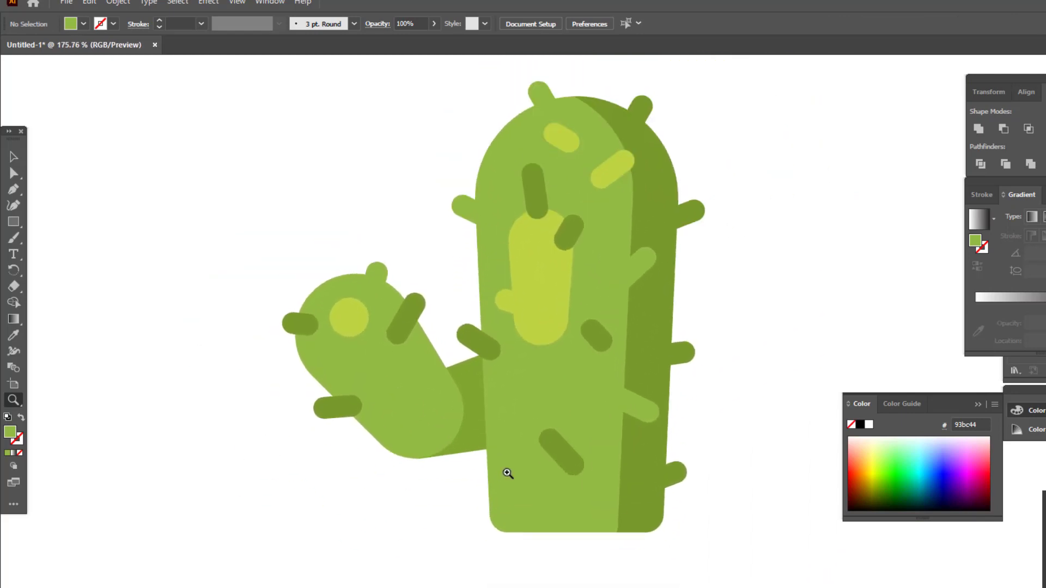
Create an Offset Path outline around the left arm shape.
click(13, 157)
click(450, 428)
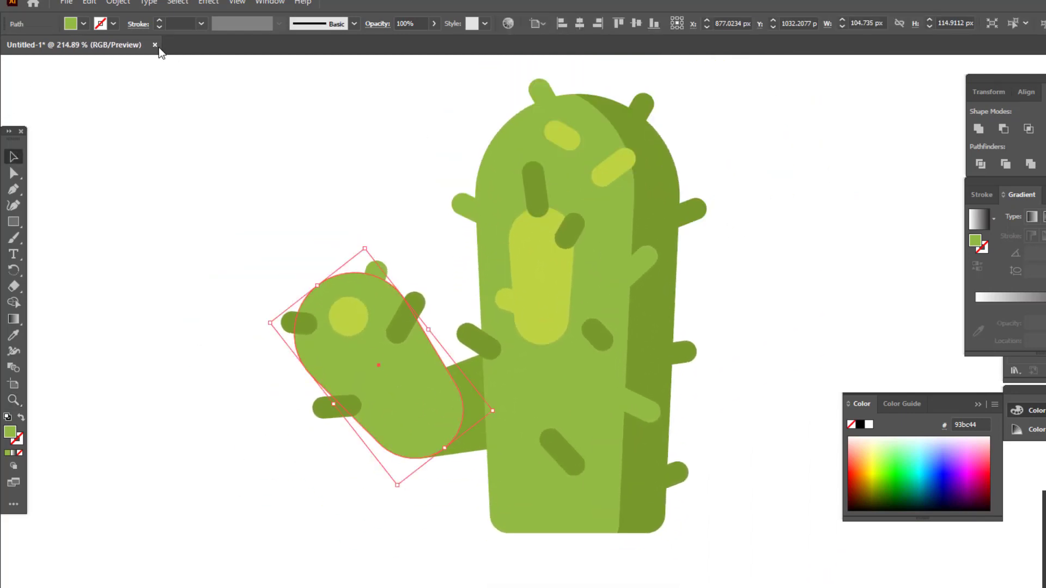
click(108, 3)
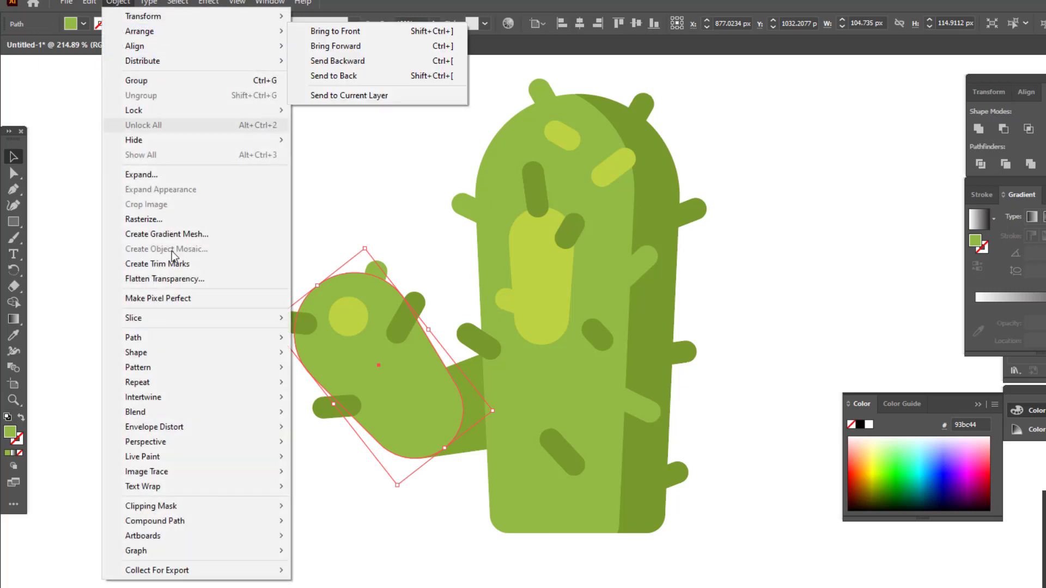
mouse_move(196, 337)
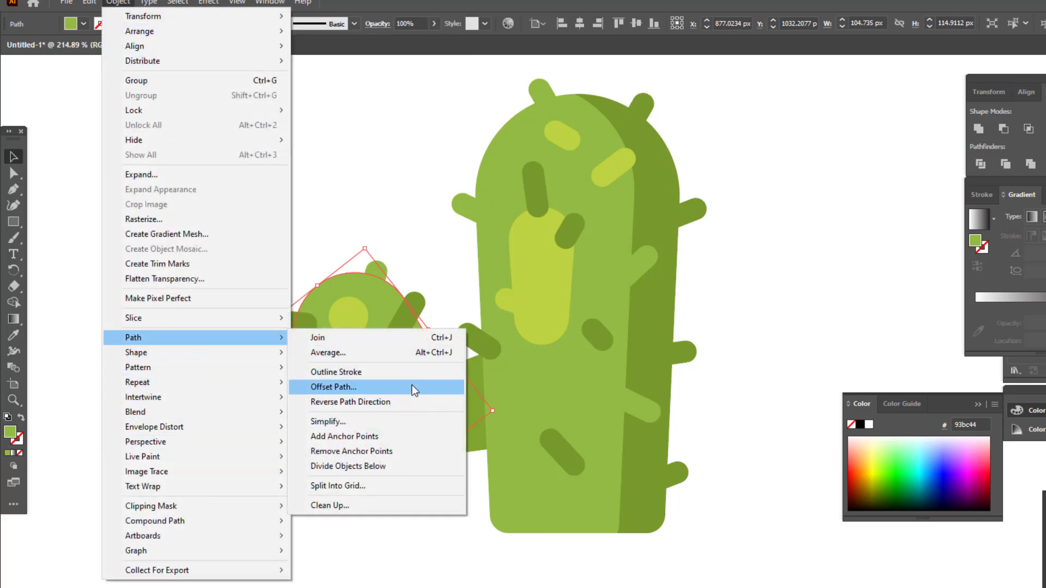
click(412, 385)
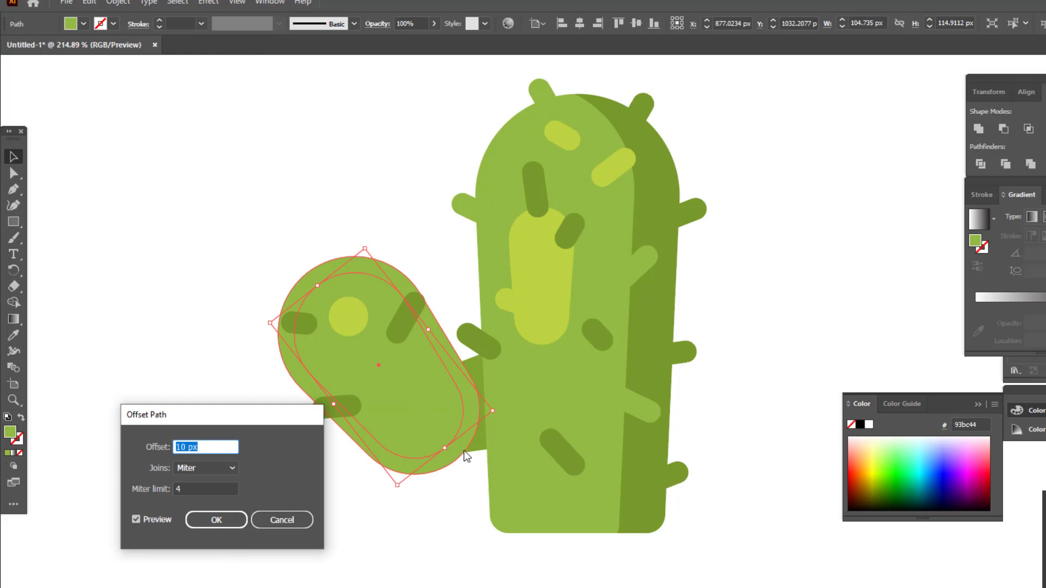
click(217, 520)
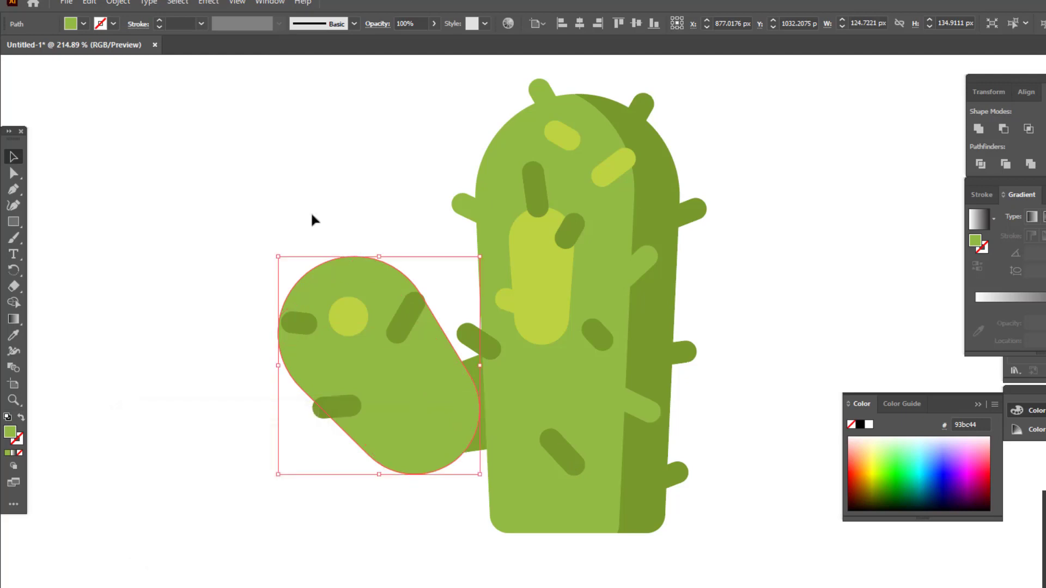
Fill the offset outline with the darker green #657c25.
click(14, 335)
click(414, 323)
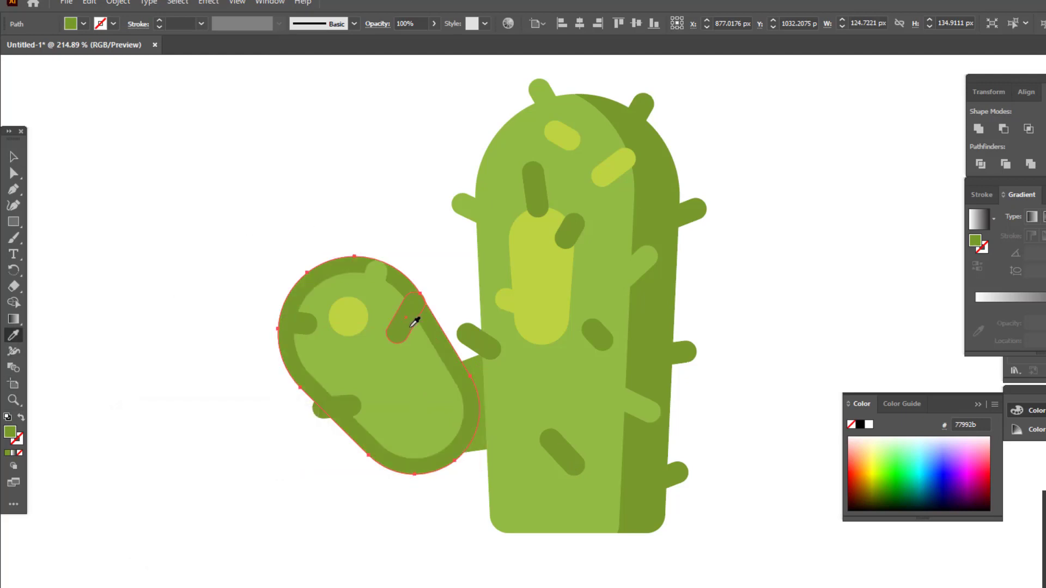
double_click(7, 434)
click(984, 269)
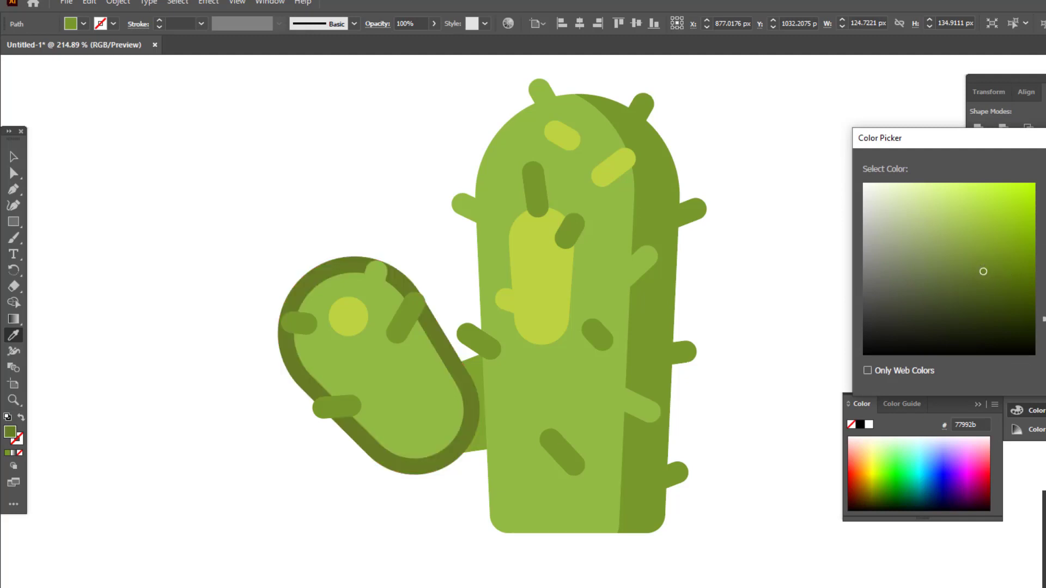
key(Return)
Pathfinder Divide the outline with the arm base and send the arm group behind the trunk.
click(15, 156)
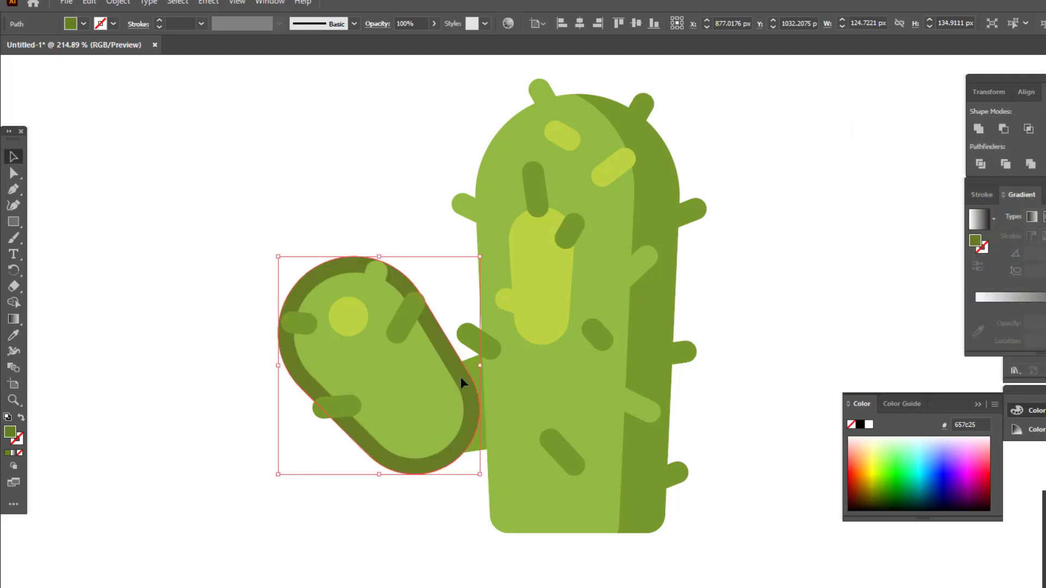
shift+click(477, 375)
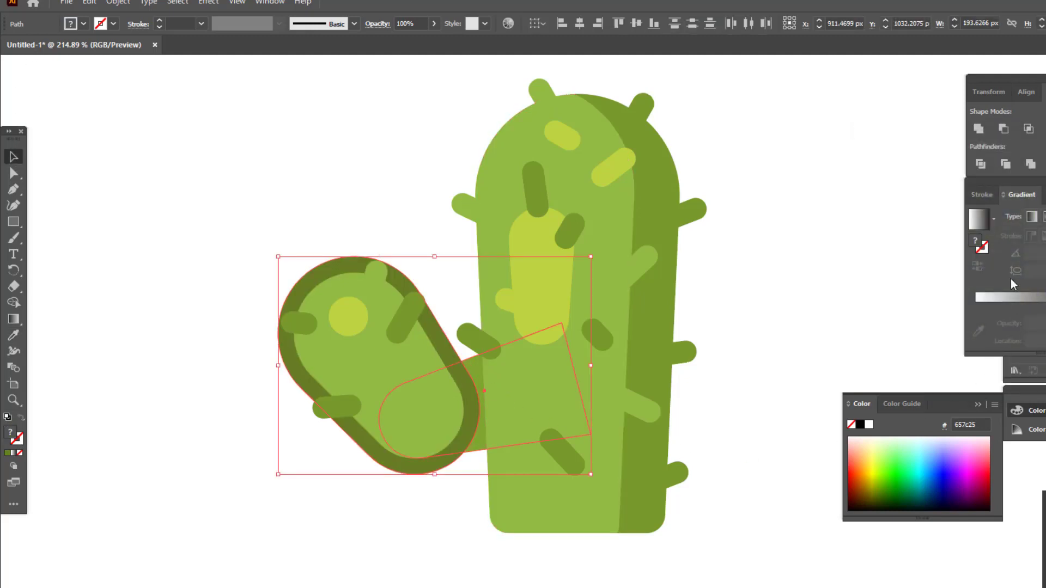
click(998, 163)
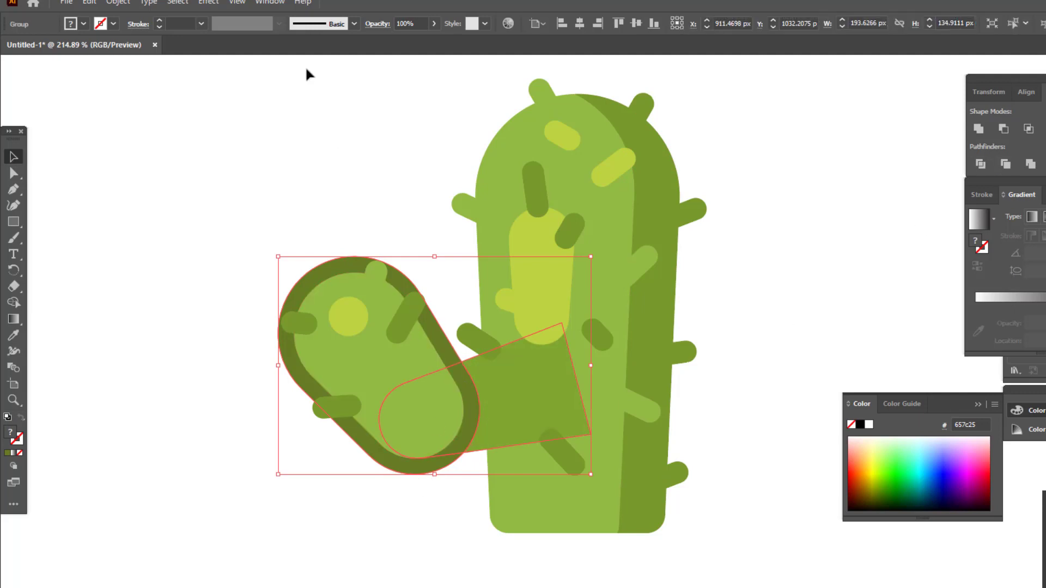
click(122, 2)
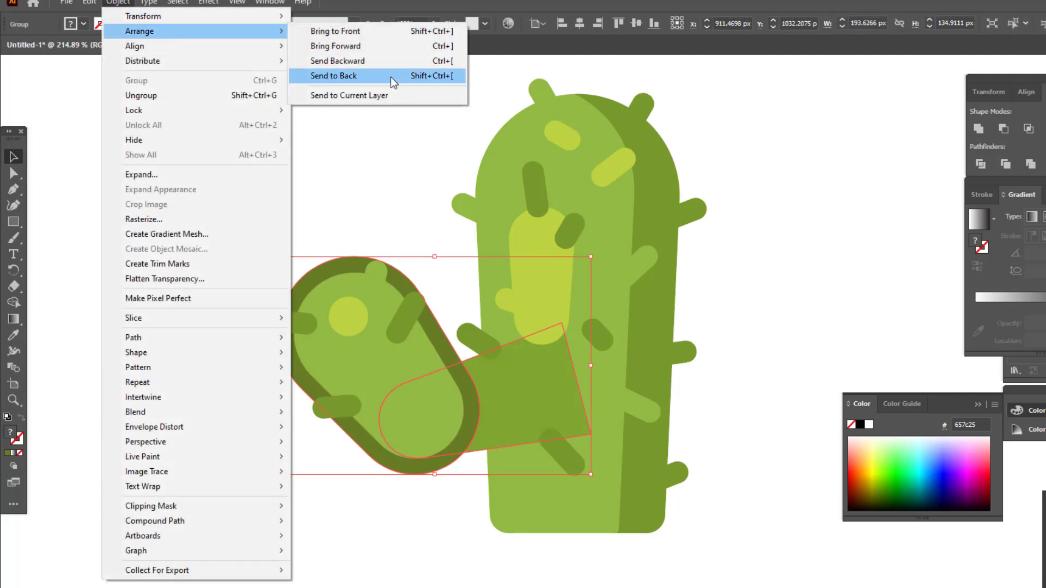
click(381, 79)
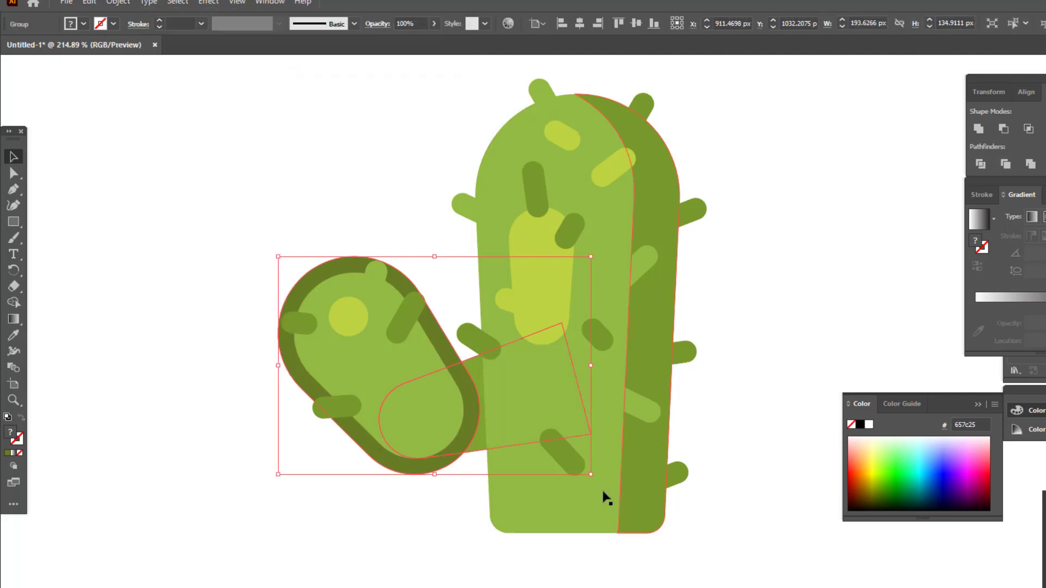
Delete the dark outer pill from inside the arm group, leaving the shading band.
double_click(409, 469)
click(409, 469)
key(Delete)
key(Escape)
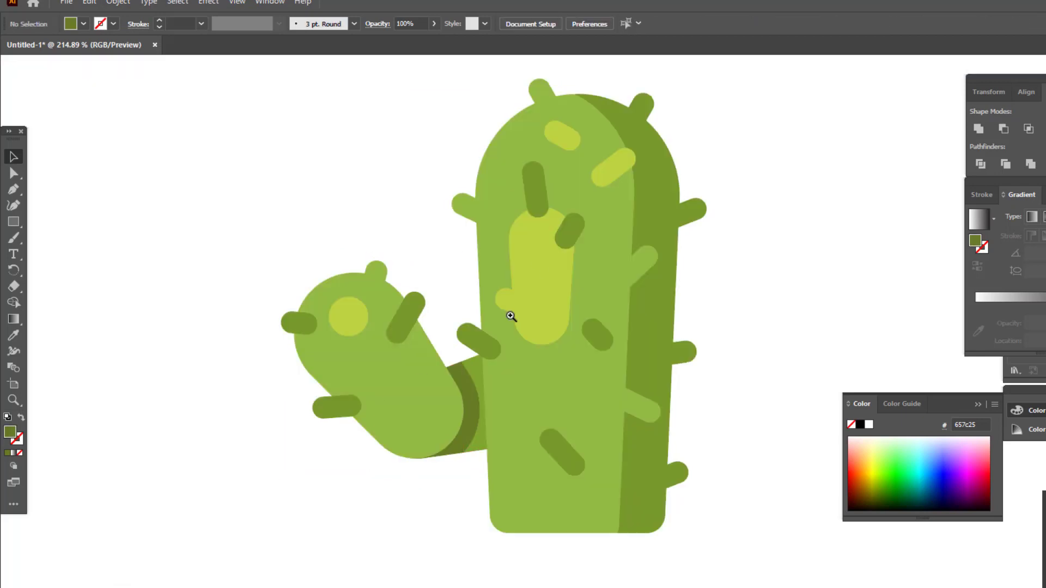
scroll(510, 316, down, 5)
scroll(654, 355, up, 2)
scroll(570, 443, up, 2)
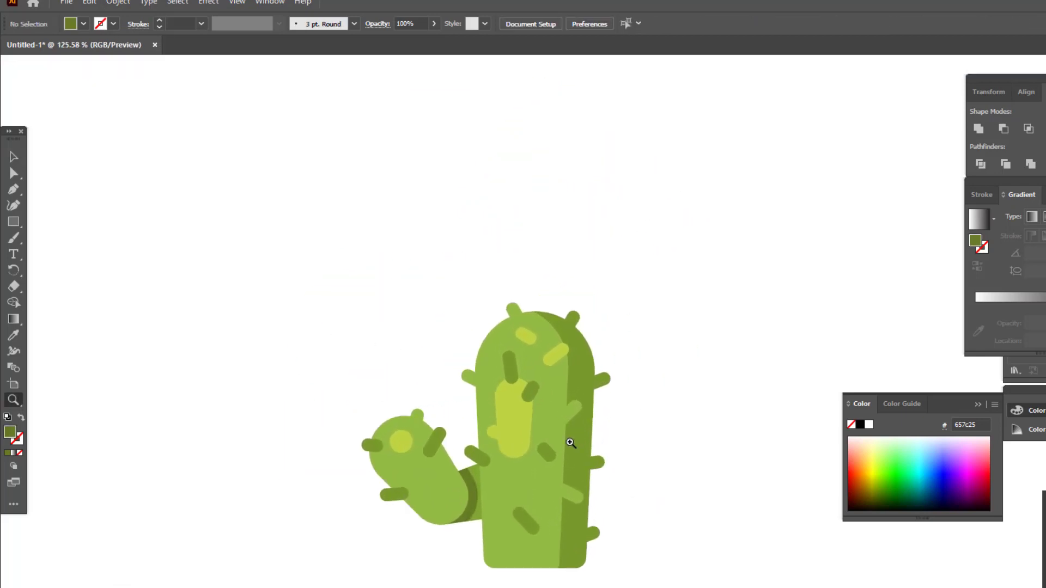
scroll(578, 419, up, 1)
scroll(605, 431, up, 1)
scroll(621, 449, up, 1)
scroll(642, 416, up, 1)
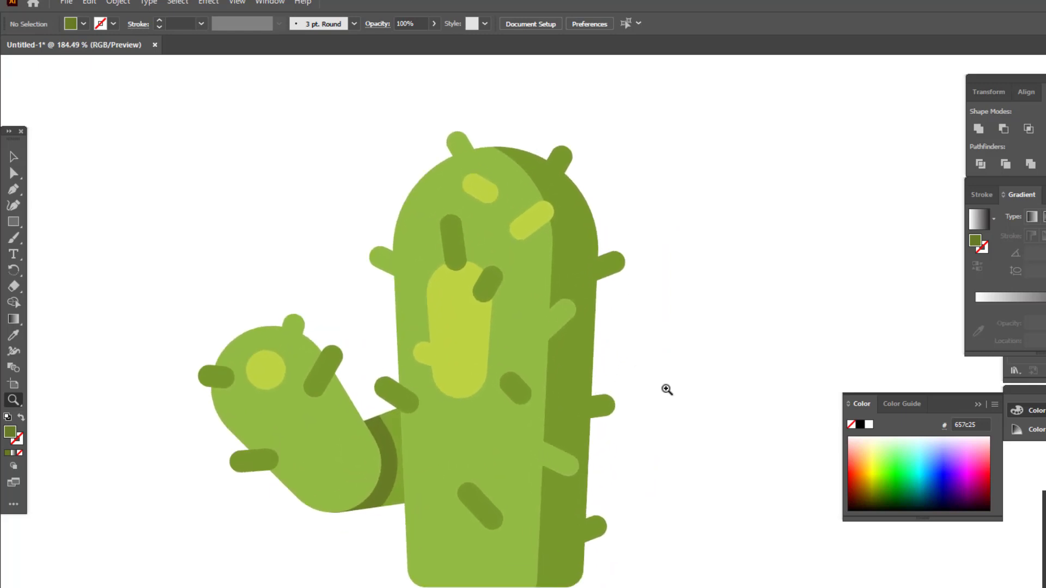
scroll(653, 376, up, 2)
scroll(455, 390, up, 1)
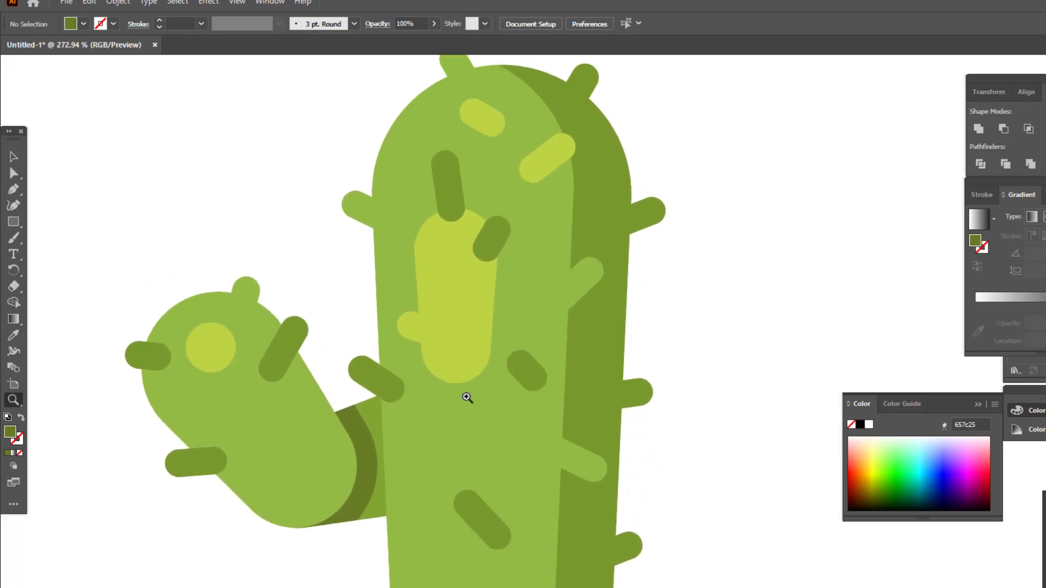
Draw a narrow curved sliver with the Pen tool up the trunk's right side.
click(16, 189)
click(551, 582)
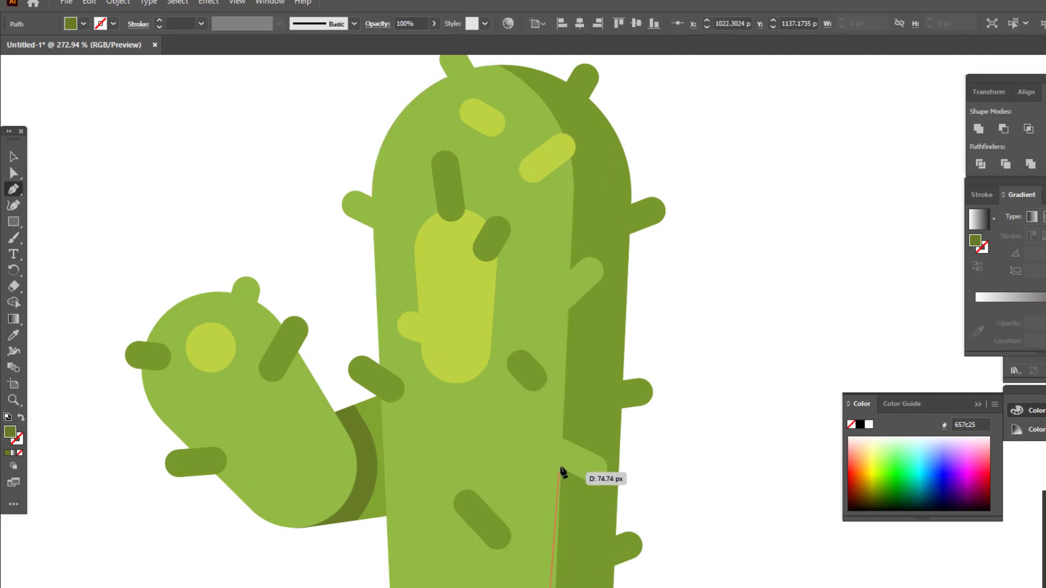
click(567, 314)
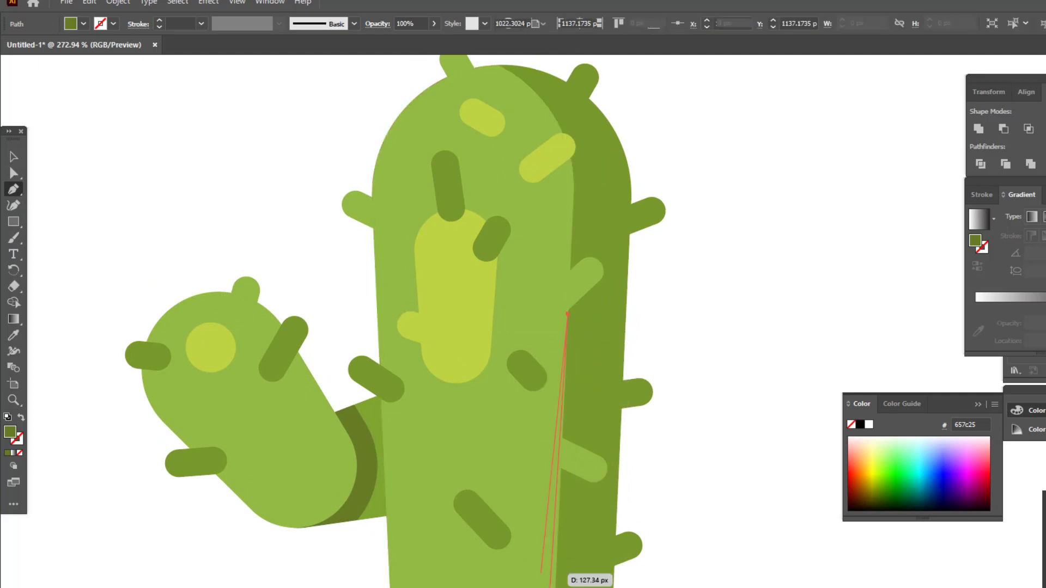
drag(550, 582, 539, 587)
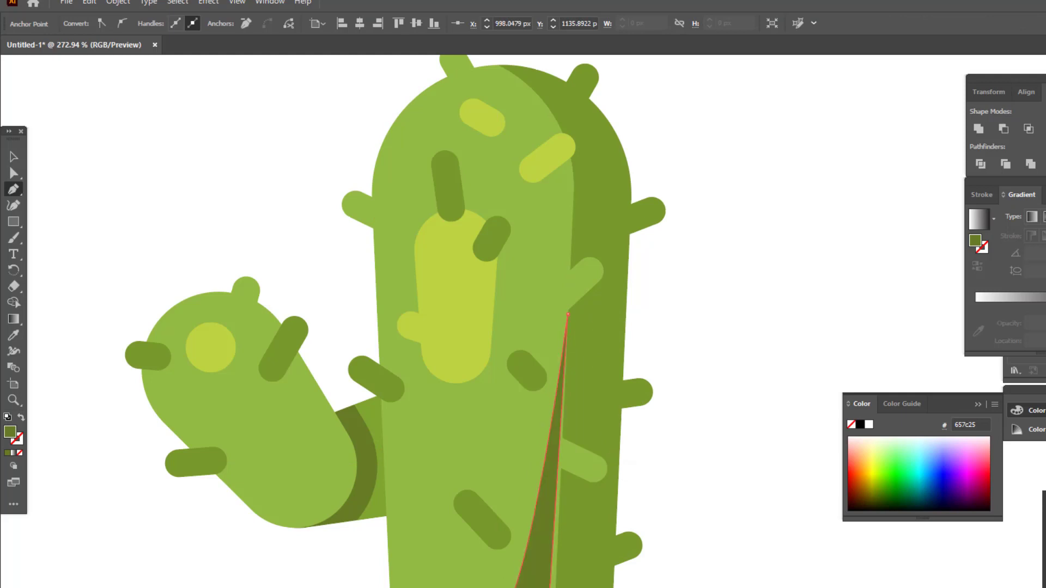
scroll(544, 583, up, 5)
scroll(544, 583, up, 5)
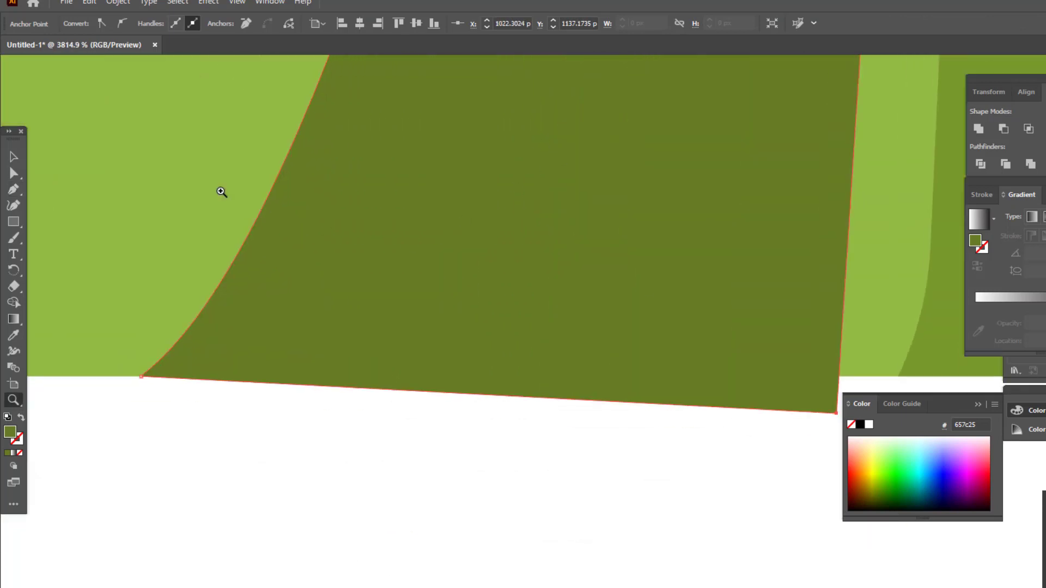
Level the sliver's bottom corner with the trunk bottom using Direct Selection.
click(14, 173)
mouse_move(805, 388)
mouse_down()
mouse_move(672, 421)
mouse_move(703, 409)
mouse_up()
click(684, 502)
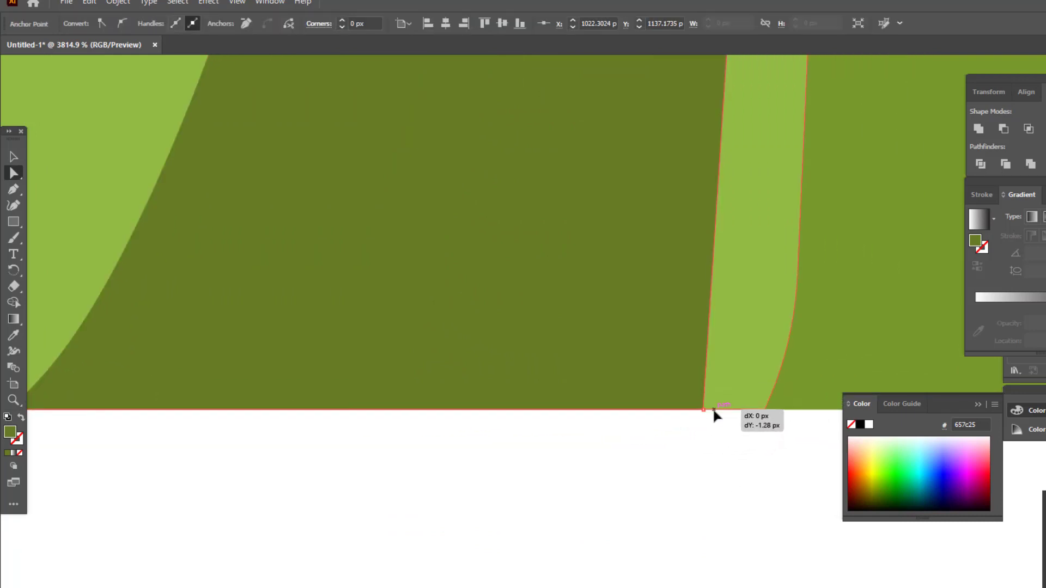
drag(804, 428, 448, 498)
key(z)
scroll(441, 490, down, 10)
scroll(565, 479, down, 3)
scroll(600, 443, up, 4)
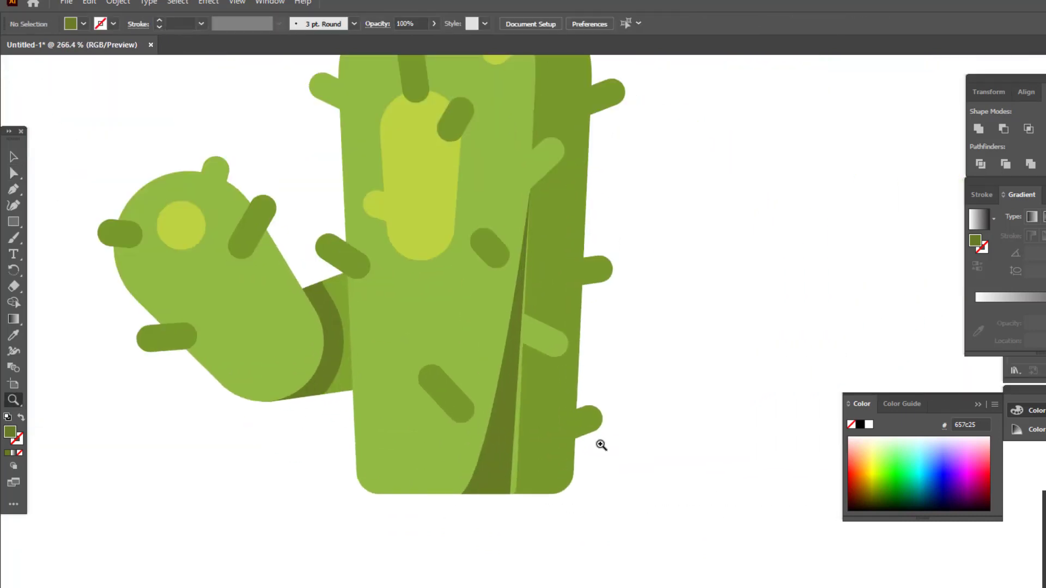
scroll(579, 388, up, 1)
scroll(517, 152, up, 3)
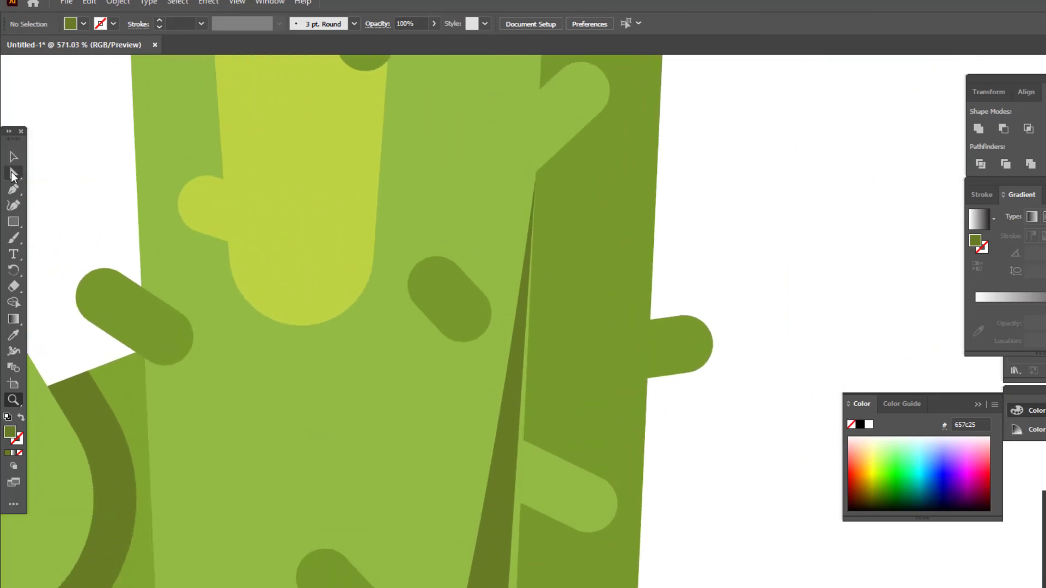
Reposition the sliver's top point on the trunk.
click(514, 350)
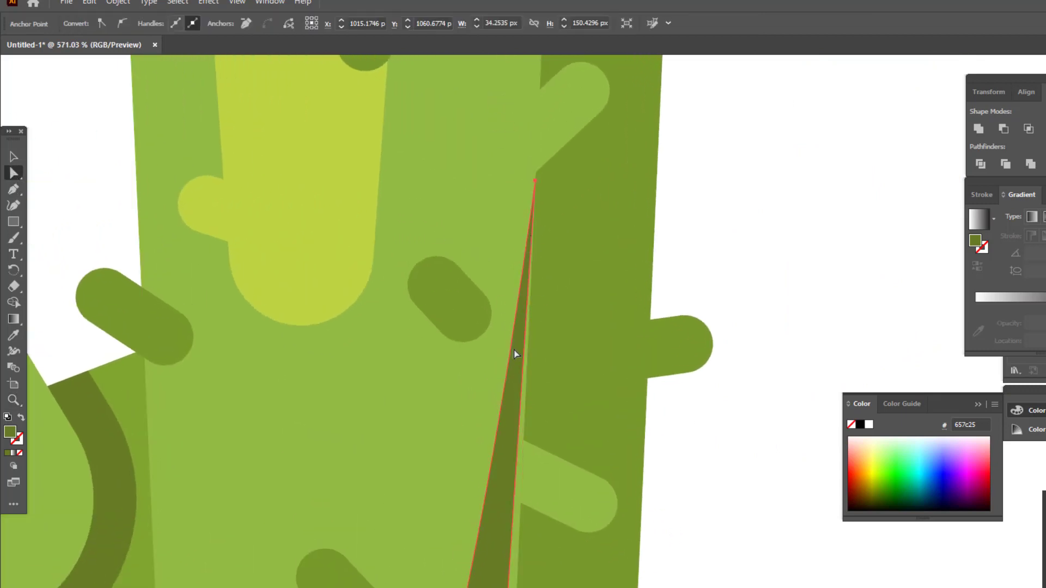
drag(535, 182, 528, 179)
key(z)
scroll(373, 449, down, 5)
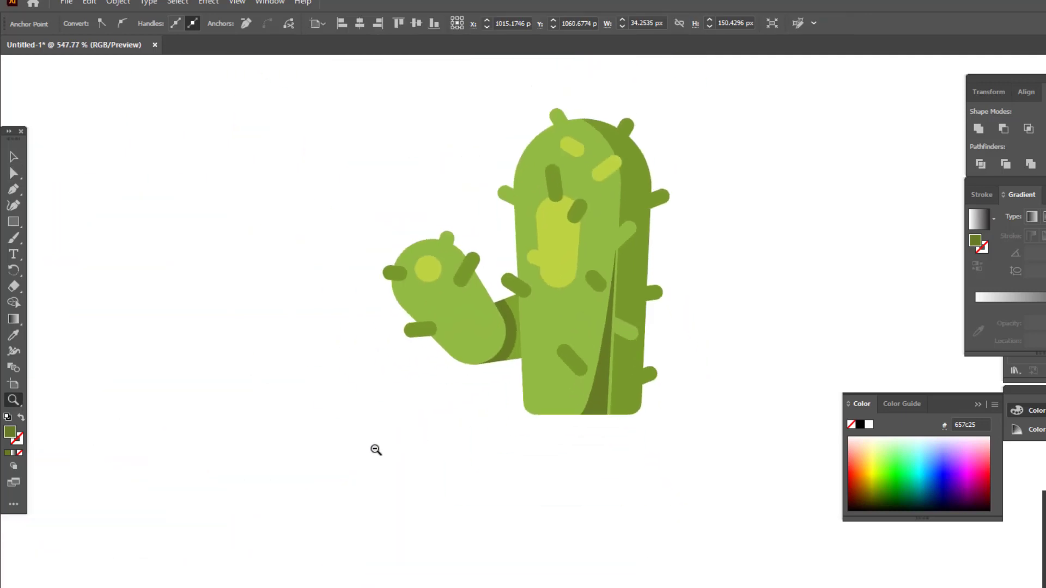
scroll(549, 514, up, 2)
scroll(549, 513, up, 5)
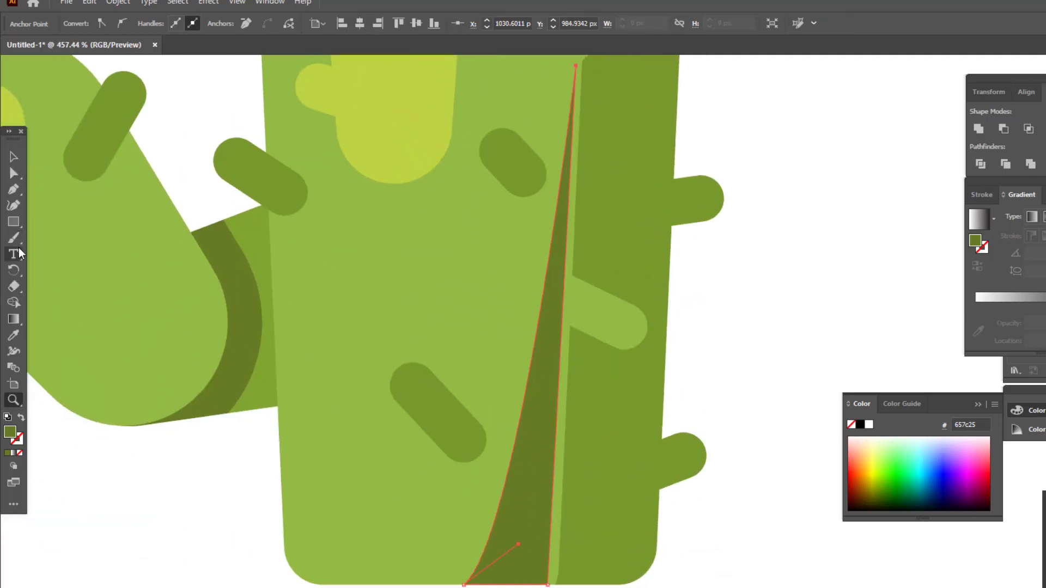
Fill the crease sliver with darker green #6a871a via the Color Picker.
click(14, 240)
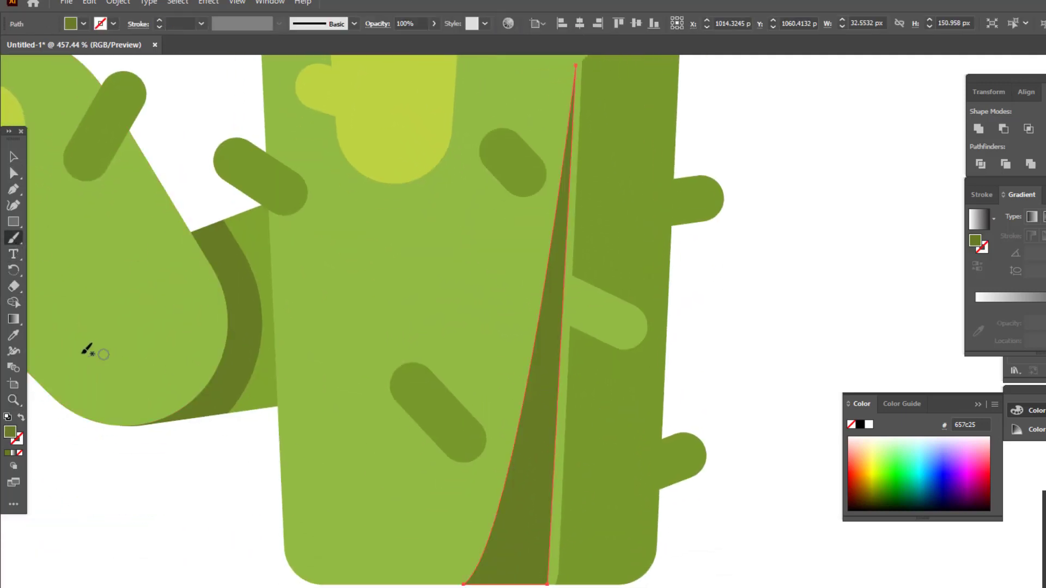
click(9, 340)
click(584, 463)
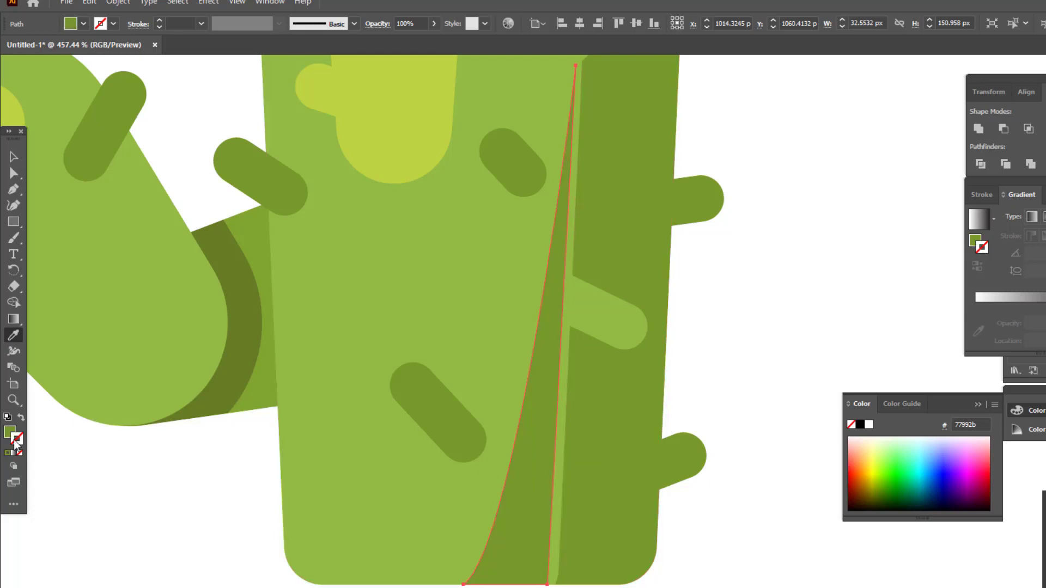
double_click(8, 435)
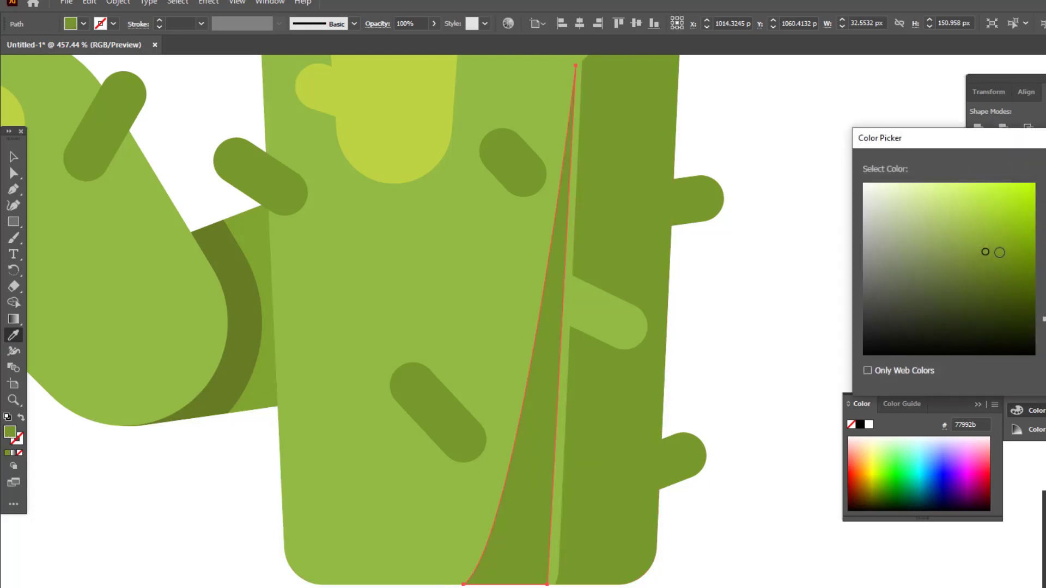
click(1003, 263)
key(Return)
key(z)
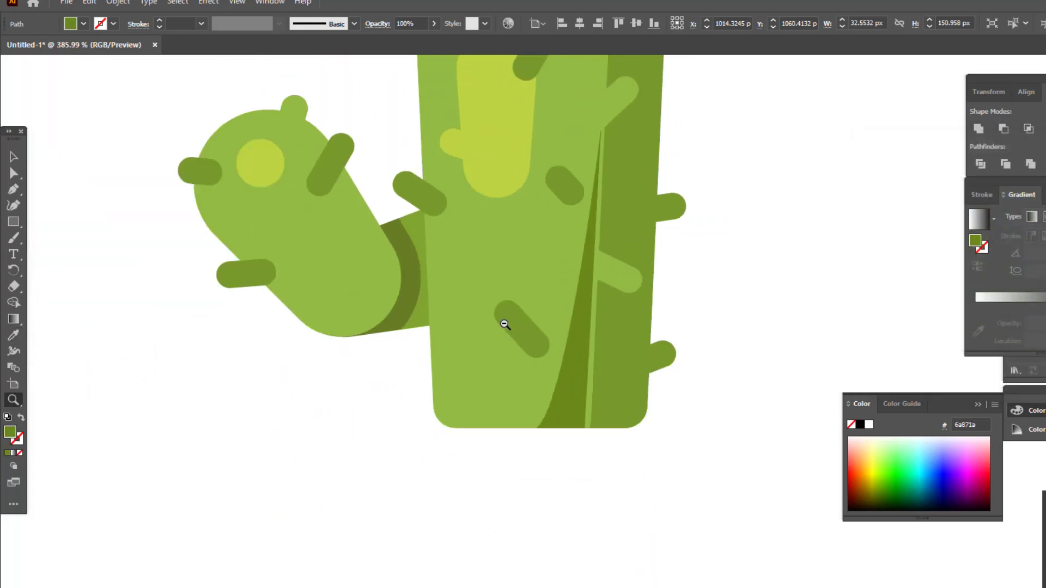
drag(506, 341, 518, 360)
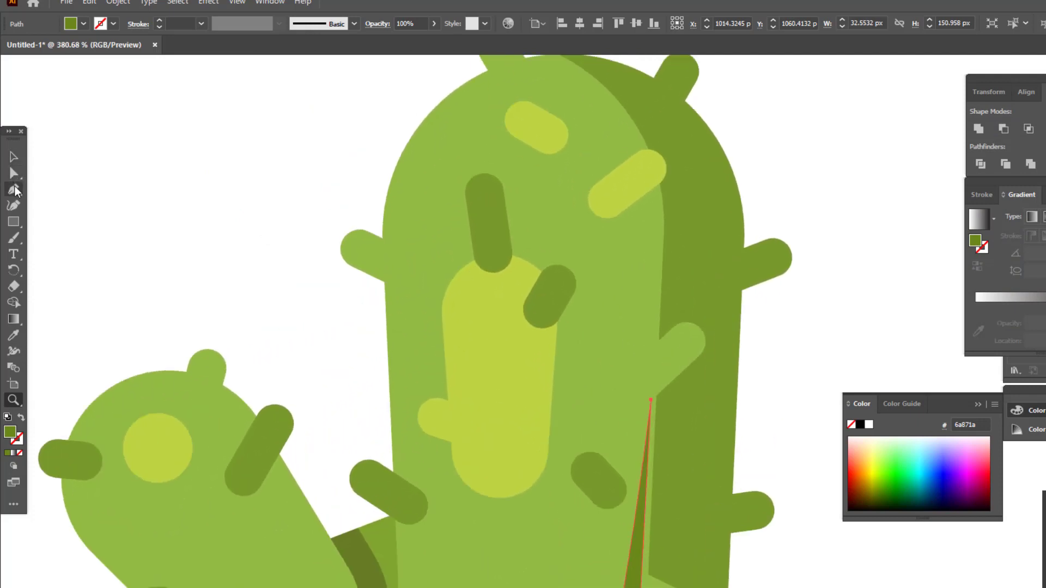
Draw a curved crease sliver on the small arm with the Pen tool, closing it at its start.
click(466, 144)
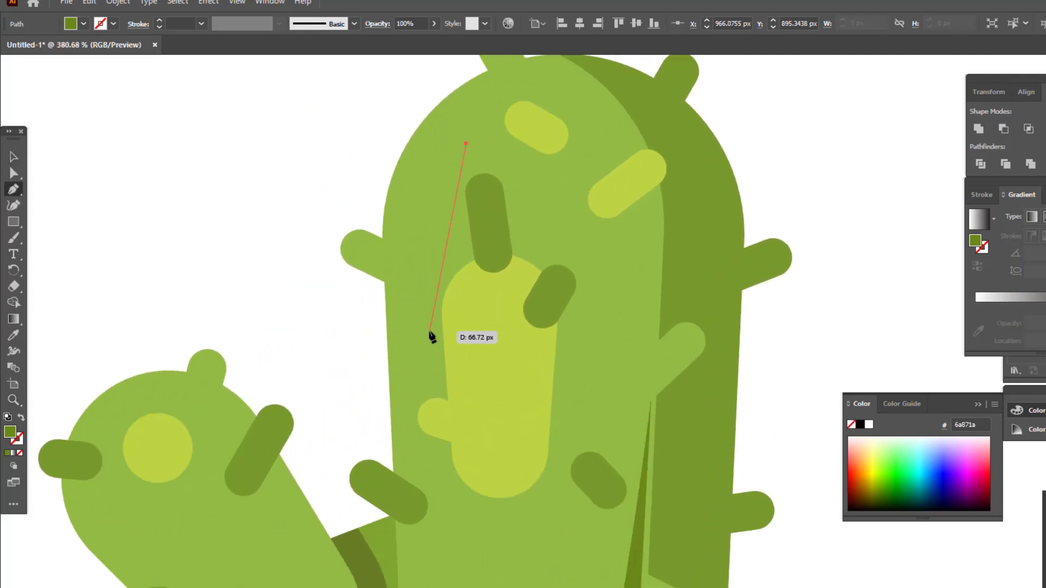
mouse_move(449, 427)
mouse_down()
mouse_move(456, 457)
mouse_move(445, 452)
mouse_up()
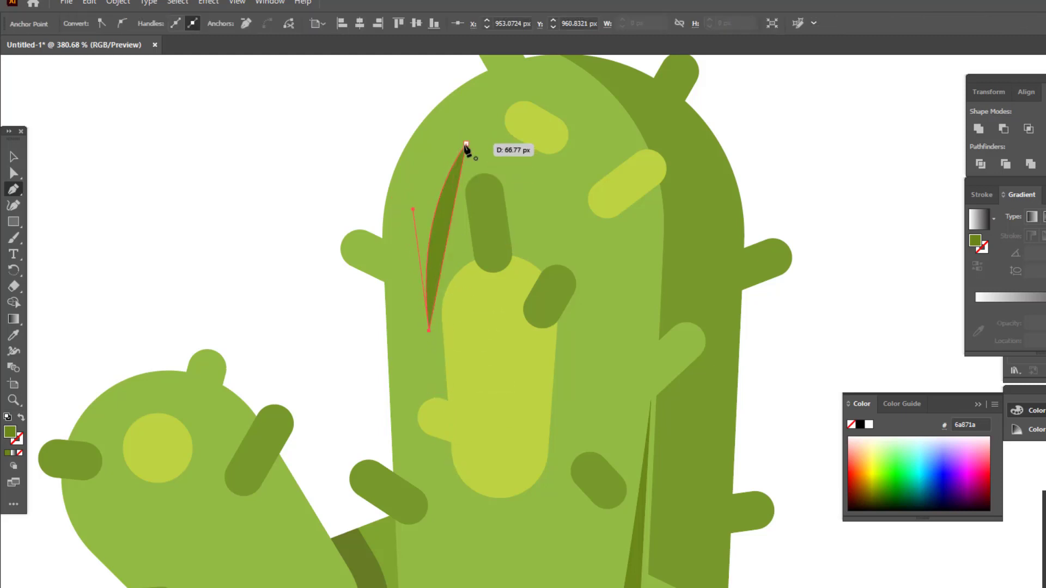
key(z)
mouse_move(545, 87)
mouse_down()
mouse_move(432, 441)
mouse_move(479, 441)
mouse_up()
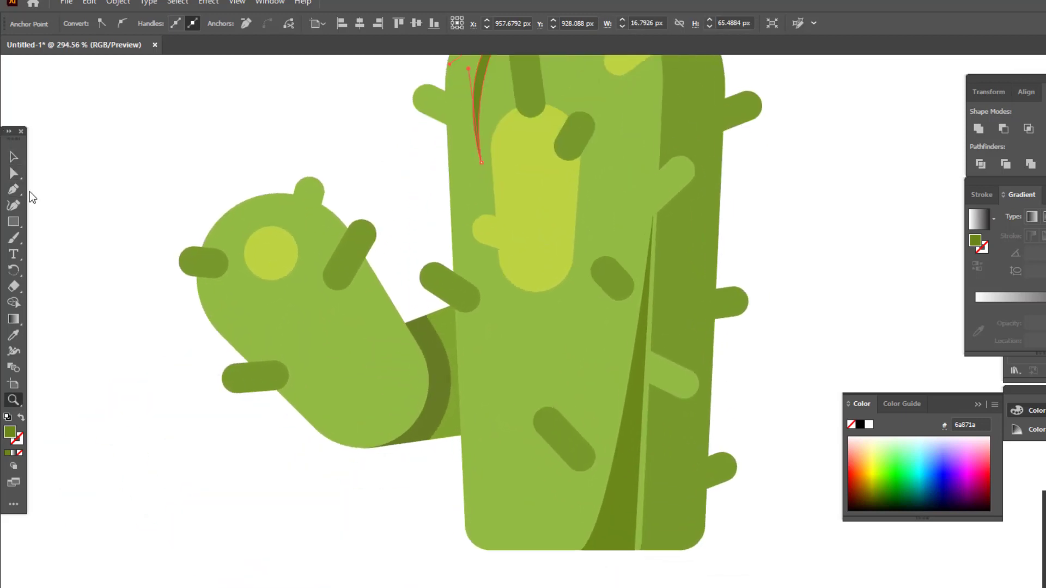
click(14, 189)
mouse_move(404, 397)
mouse_down()
mouse_move(400, 466)
mouse_move(384, 449)
mouse_up()
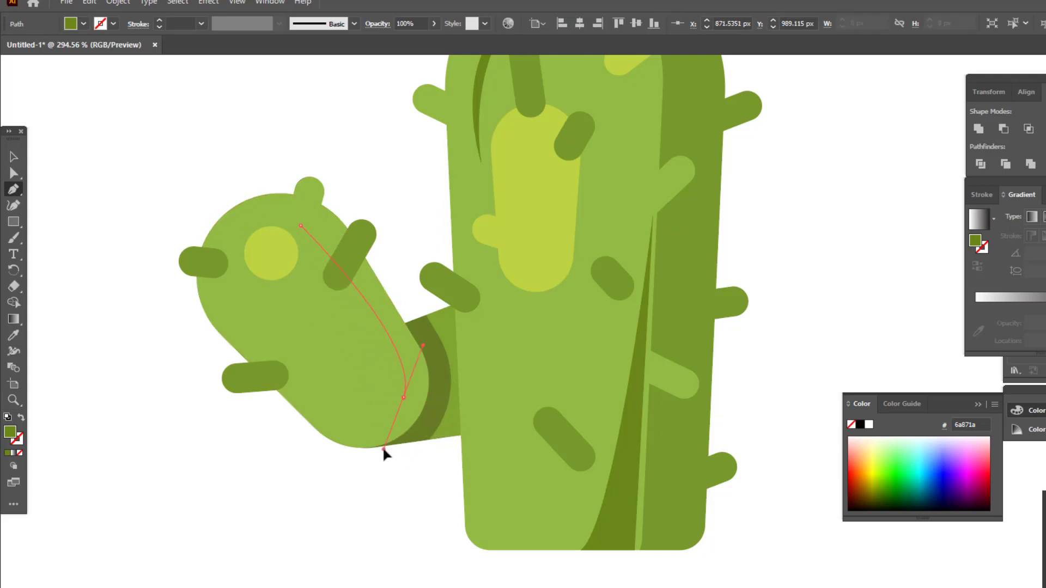
click(404, 398)
drag(300, 225, 113, 90)
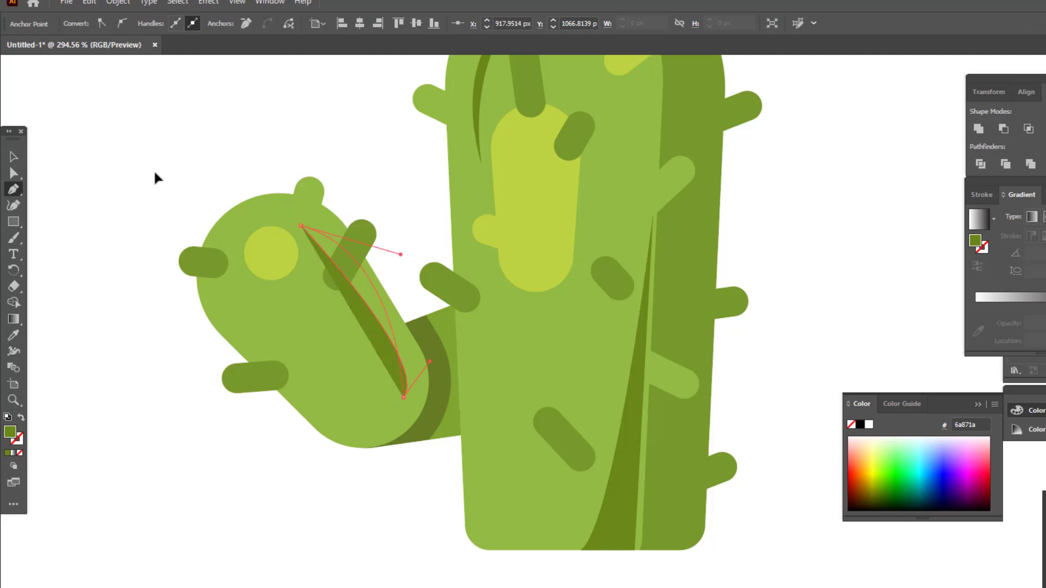
scroll(345, 285, down, 1)
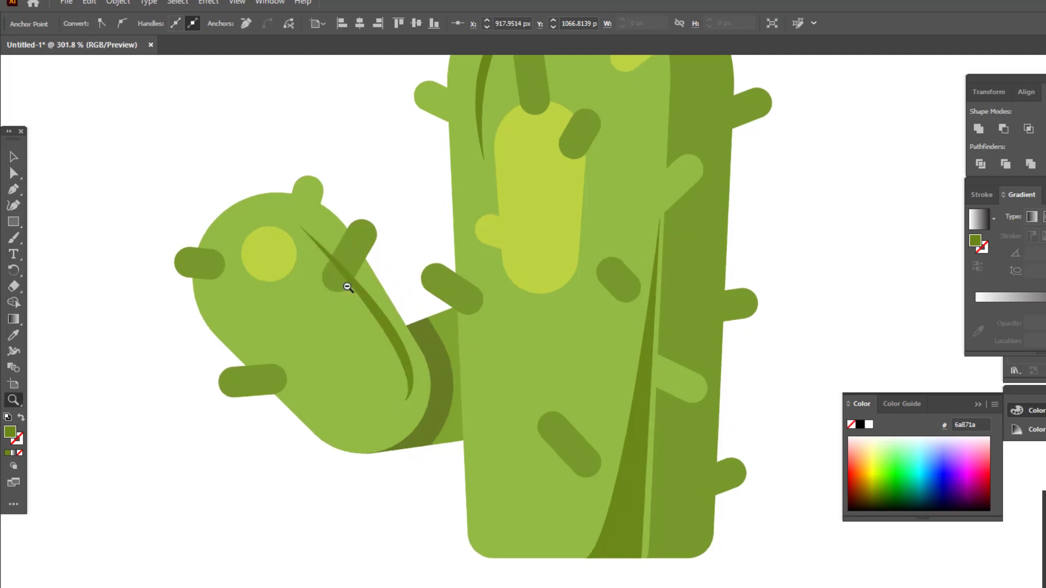
scroll(354, 327, down, 2)
scroll(362, 378, up, 4)
Bring the overlapping spine to the front, above the sliver.
click(12, 149)
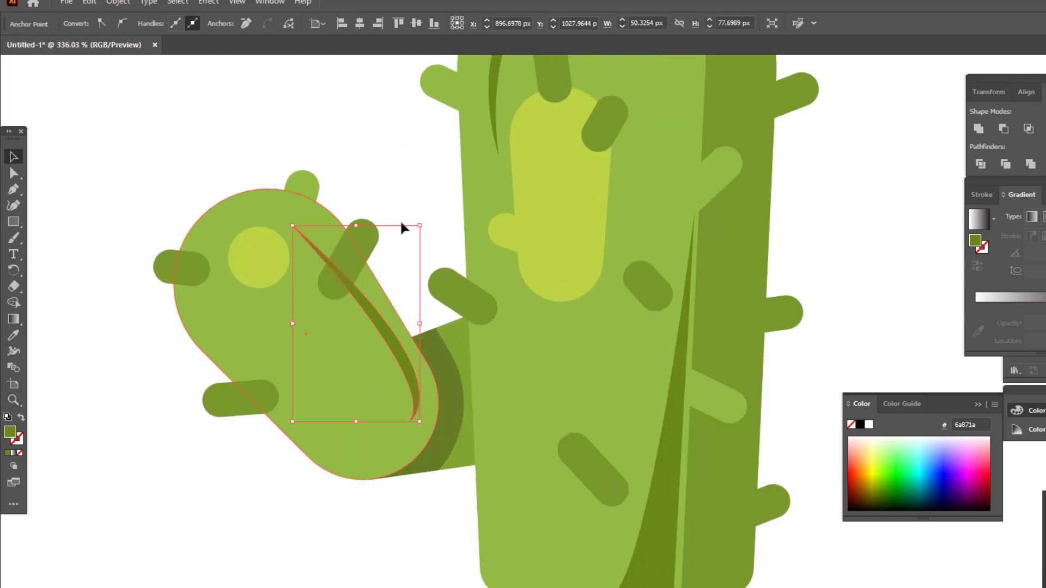
click(399, 218)
click(382, 236)
click(118, 2)
mouse_move(139, 31)
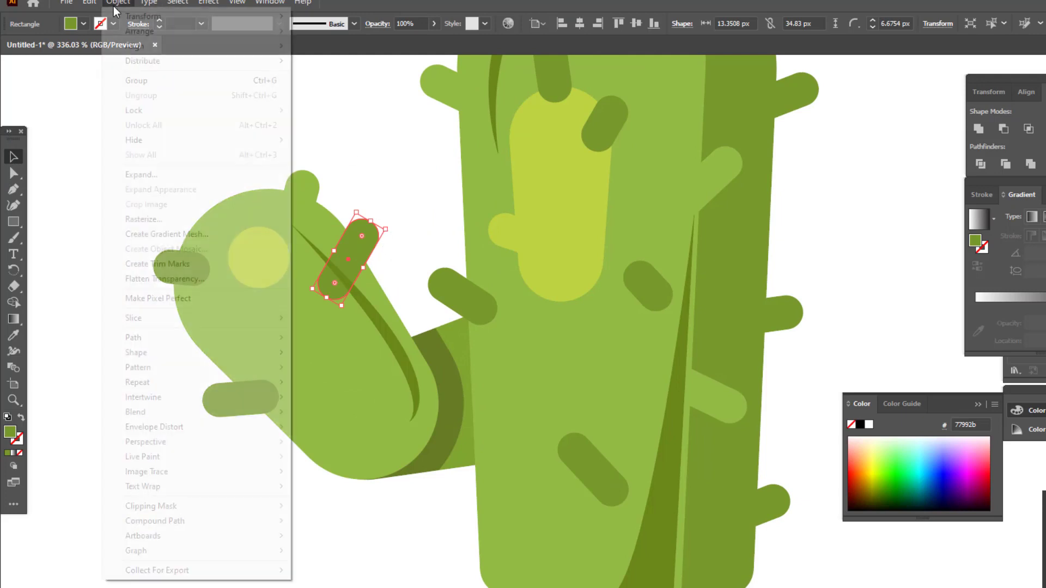
click(335, 31)
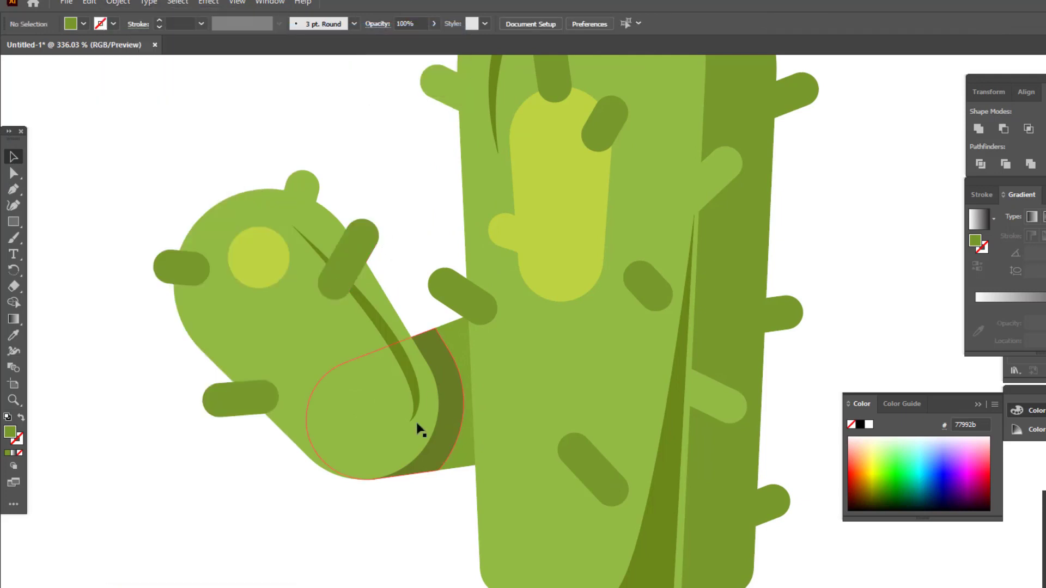
Reshape the arm sliver's top point and right edge with the Curvature tool.
click(404, 367)
scroll(346, 262, up, 2)
click(12, 206)
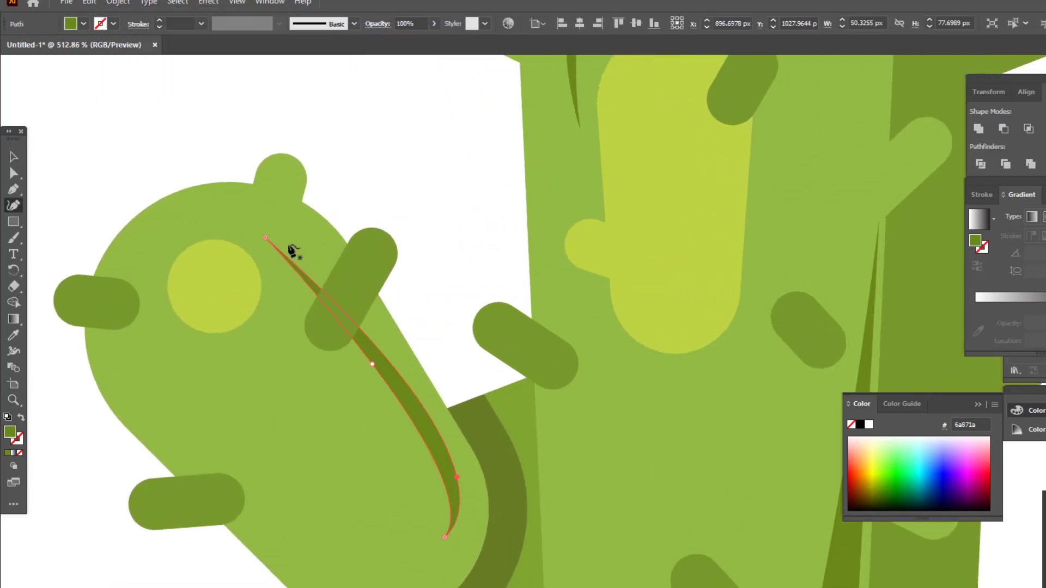
drag(266, 238, 276, 238)
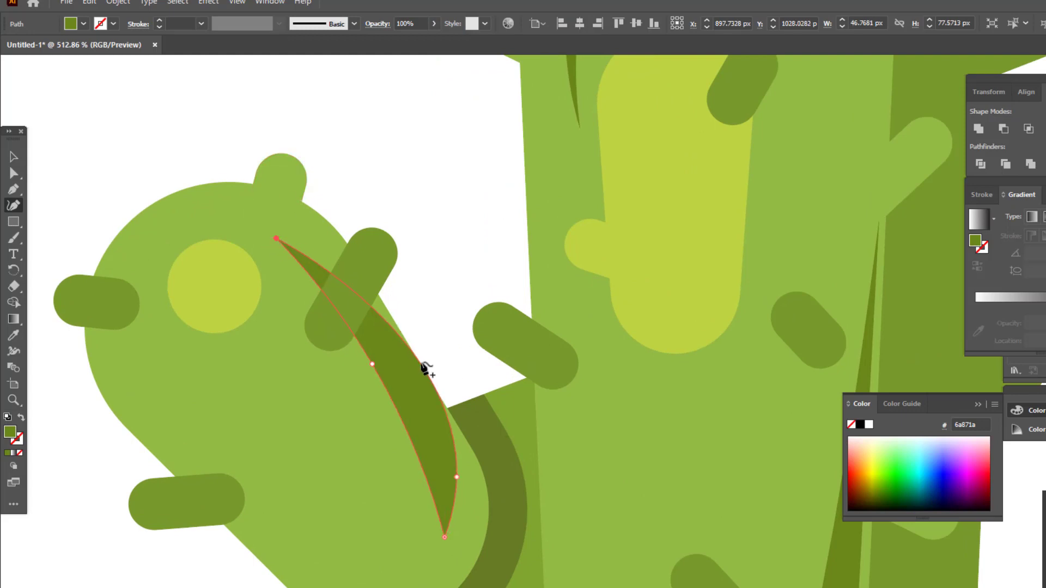
mouse_move(423, 366)
mouse_down()
mouse_move(414, 387)
mouse_move(361, 315)
mouse_up()
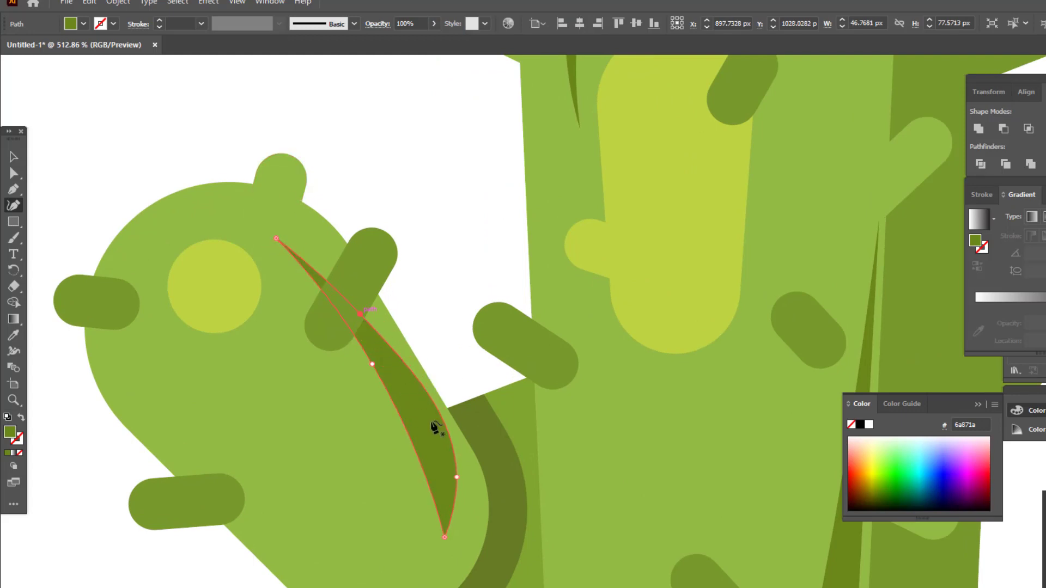
drag(448, 439, 440, 423)
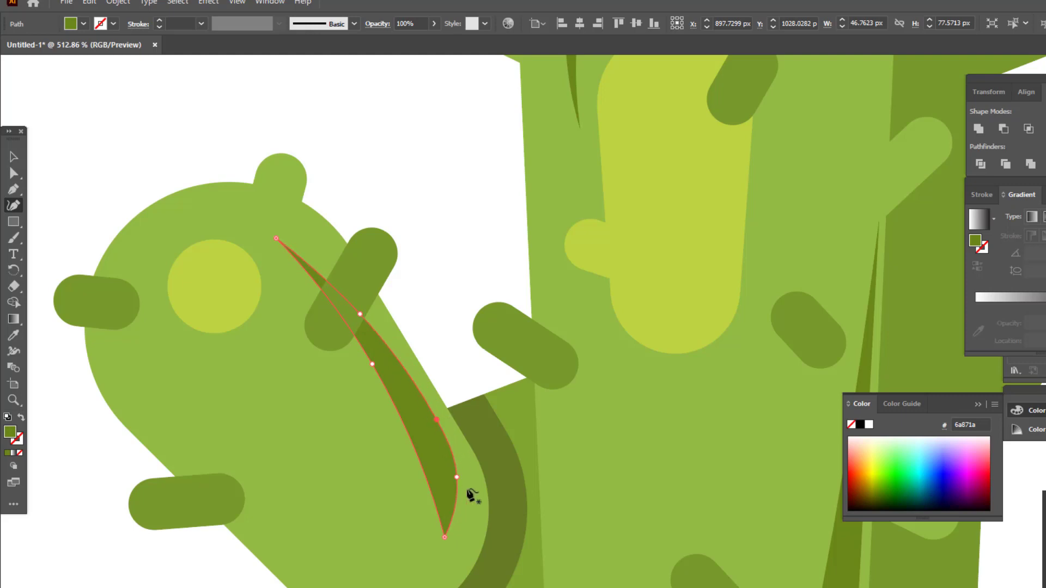
drag(455, 504, 452, 519)
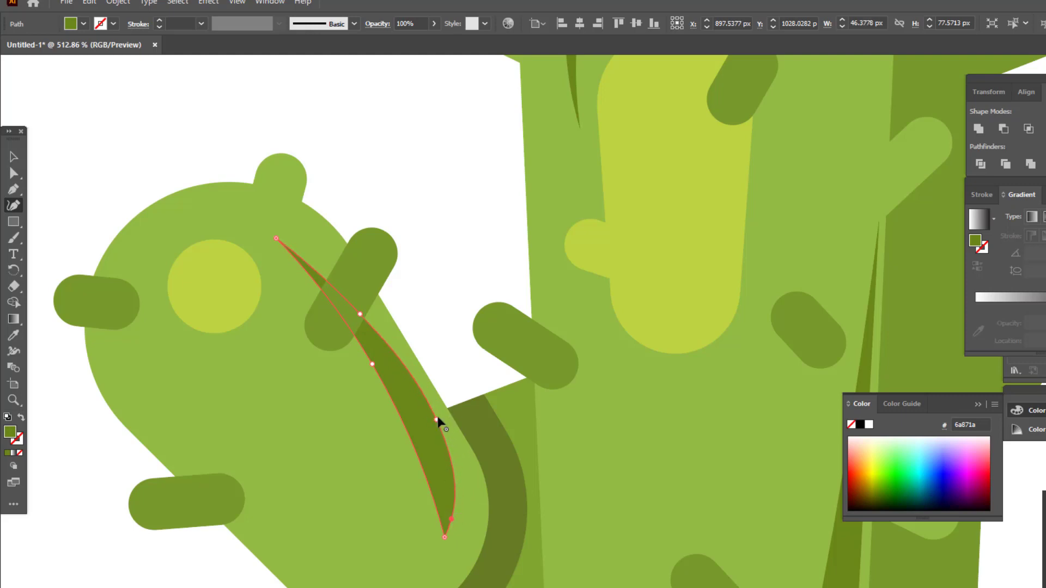
key(z)
drag(438, 440, 140, 345)
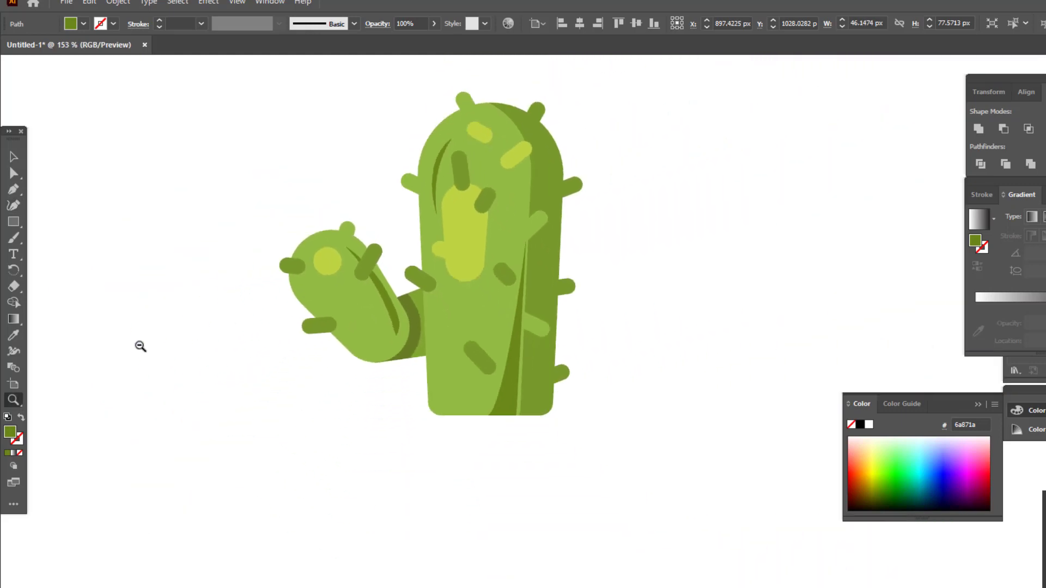
Set the two trunk slivers and the arm sliver to 50% opacity.
click(517, 430)
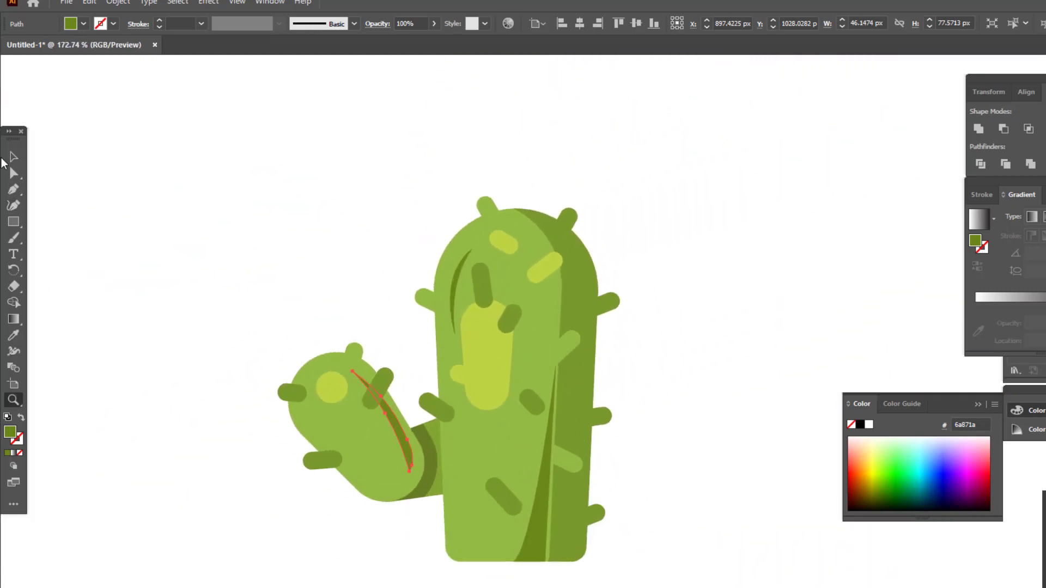
click(4, 157)
click(478, 569)
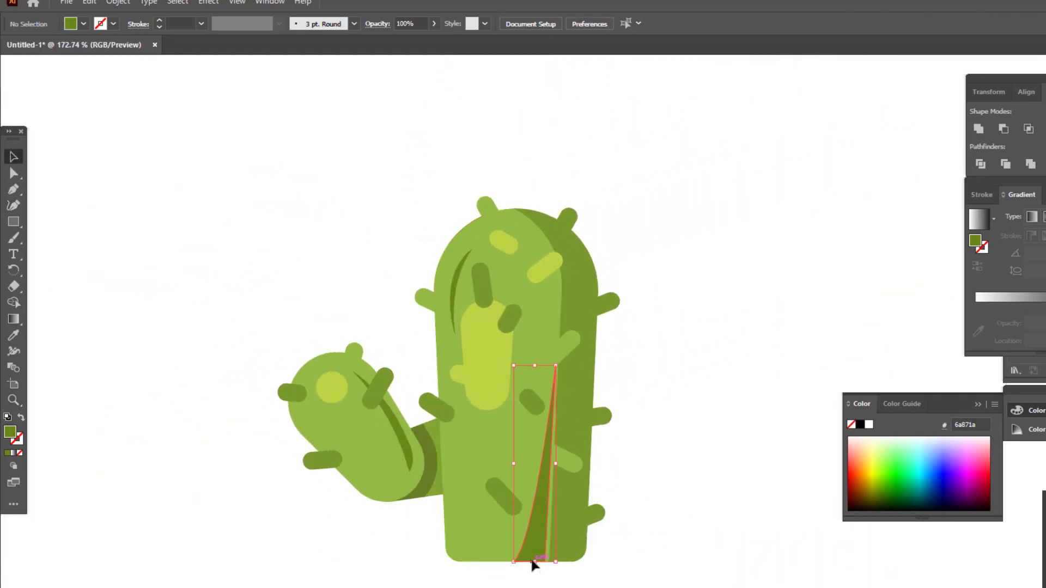
click(531, 559)
shift+click(413, 462)
shift+click(452, 283)
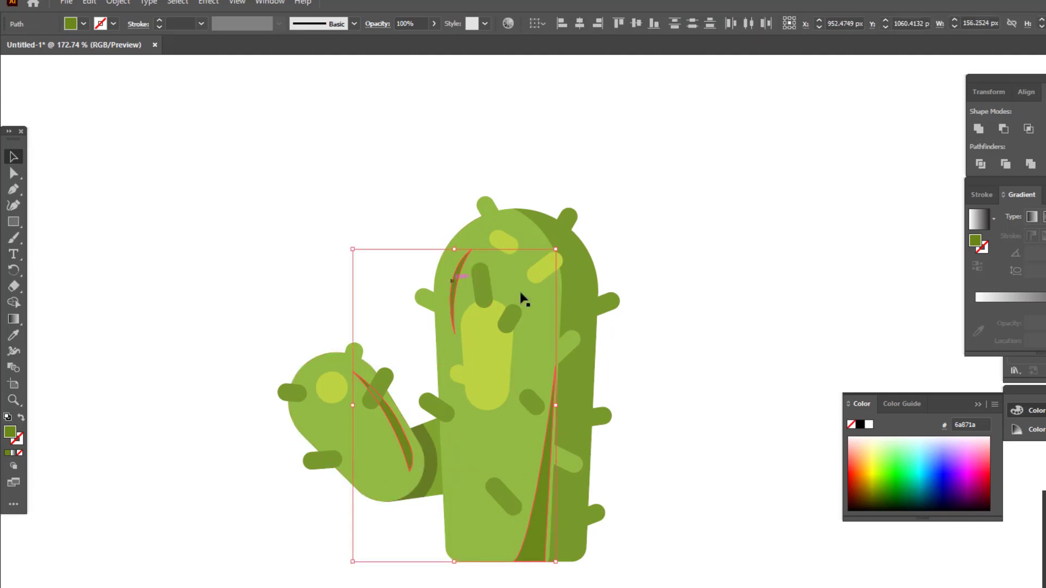
click(421, 26)
text(50)
key(Return)
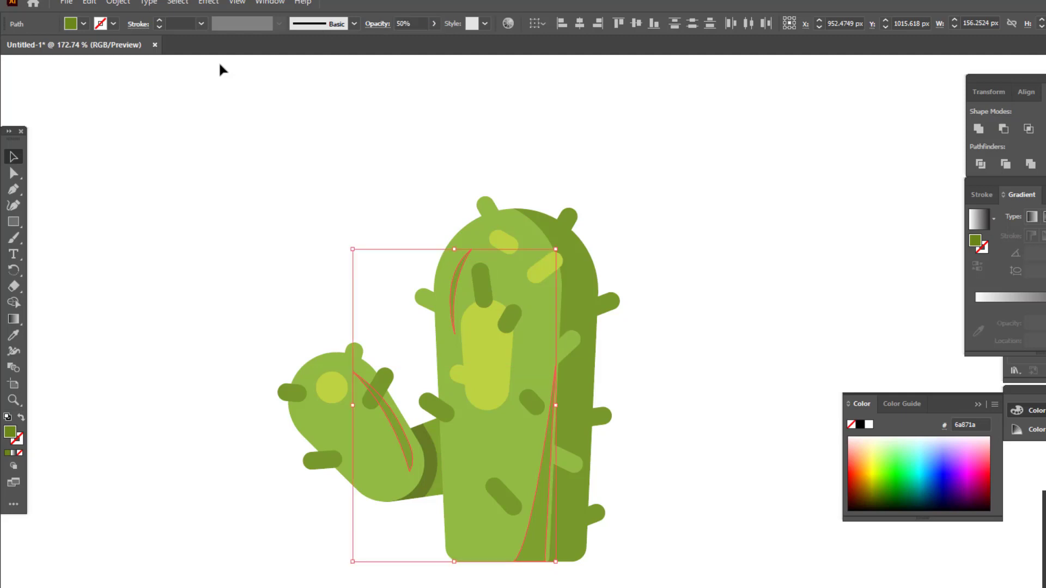
Deselect everything and zoom in on the top of the main cactus.
key(ctrl+shift+a)
key(z)
alt+click(554, 474)
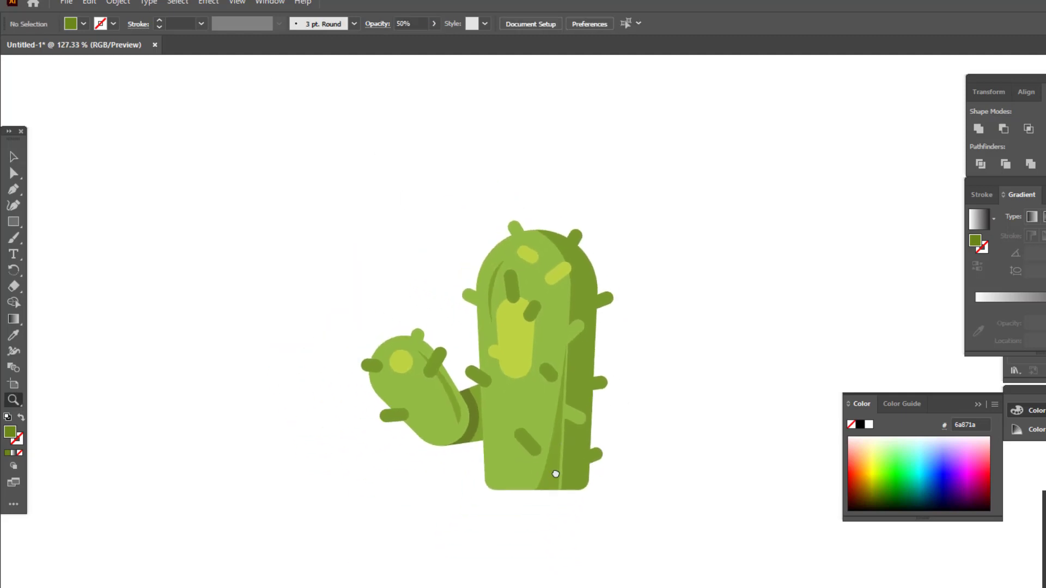
alt+click(700, 423)
click(634, 457)
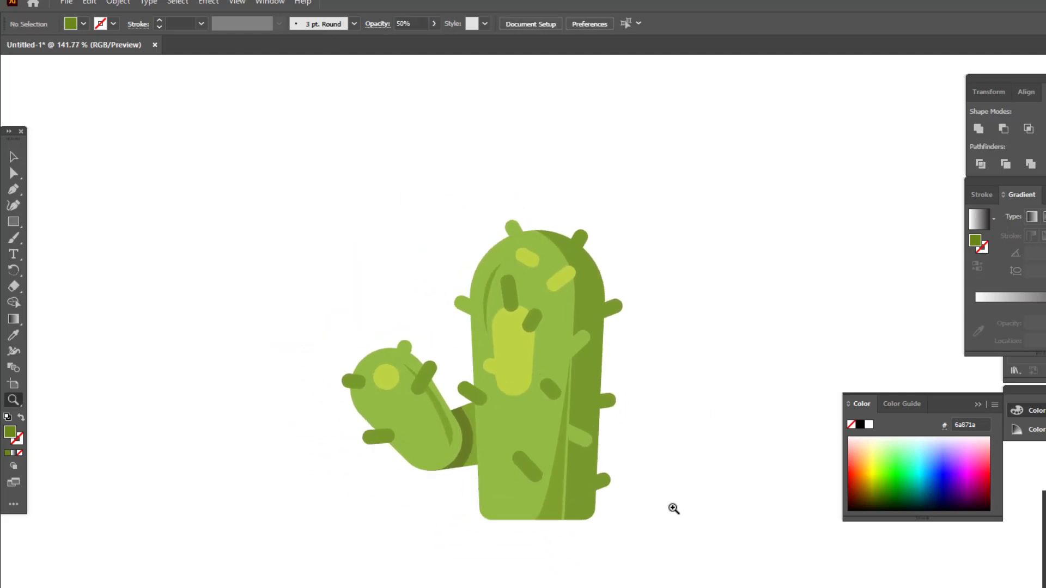
click(494, 421)
click(379, 336)
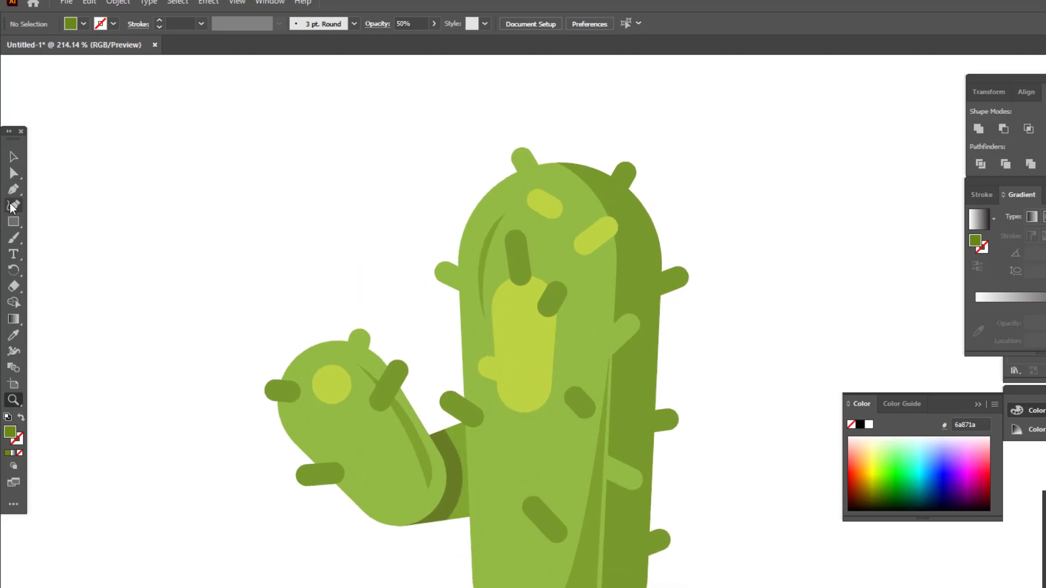
click(597, 310)
Draw a quadrilateral highlight shape with the Pen tool inside the light inner patch.
key(p)
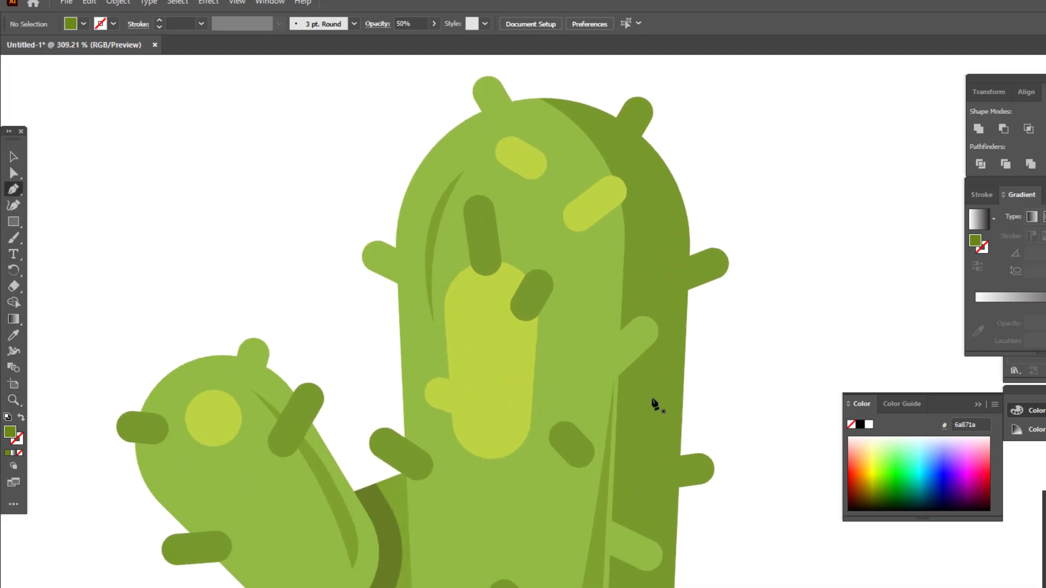
click(464, 325)
drag(464, 374, 483, 374)
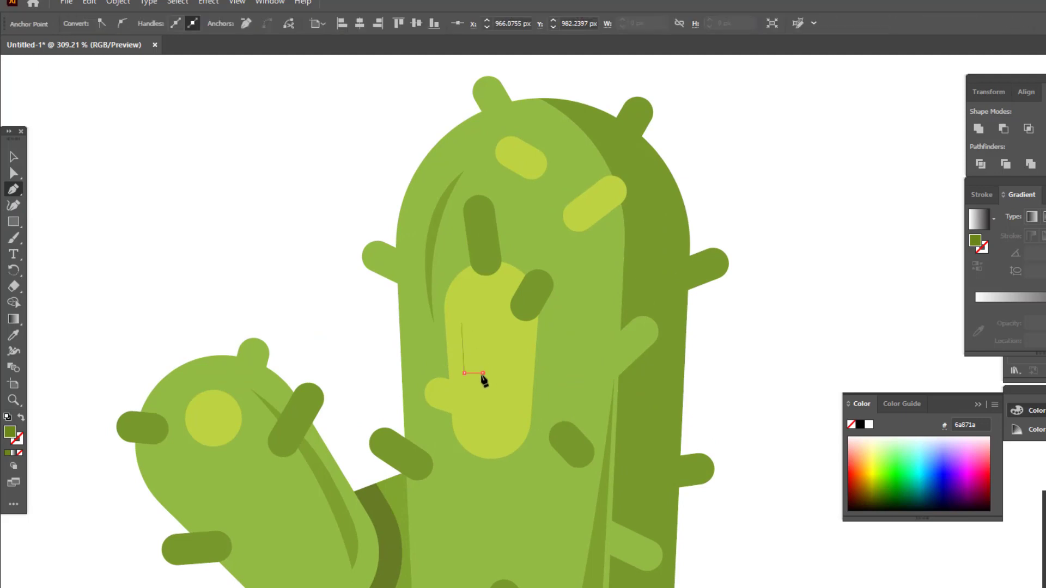
click(492, 317)
click(462, 322)
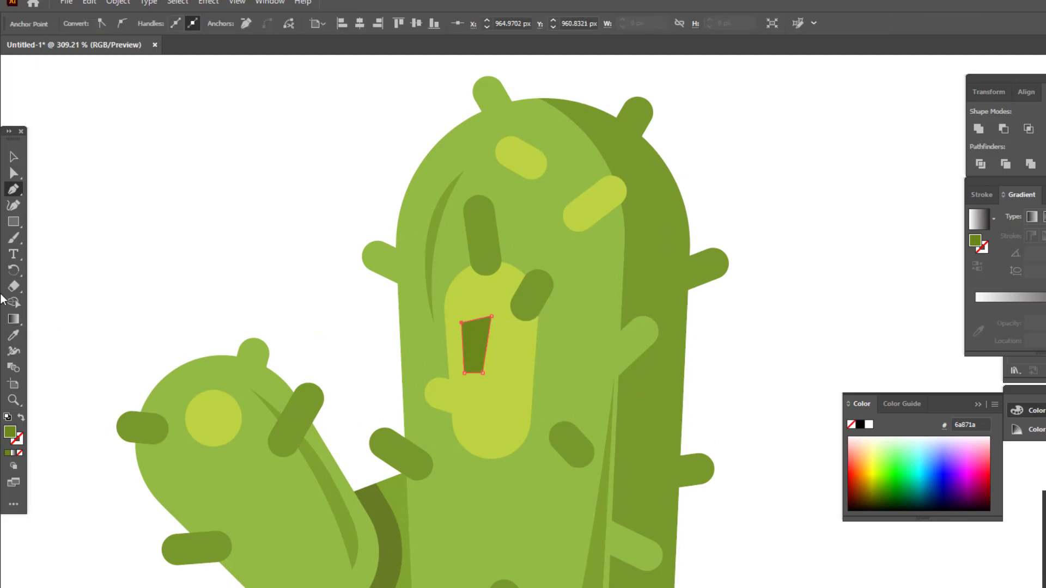
Fill the highlight with the patch colour, brightened to yellow-green #d2e04f.
click(14, 337)
click(501, 390)
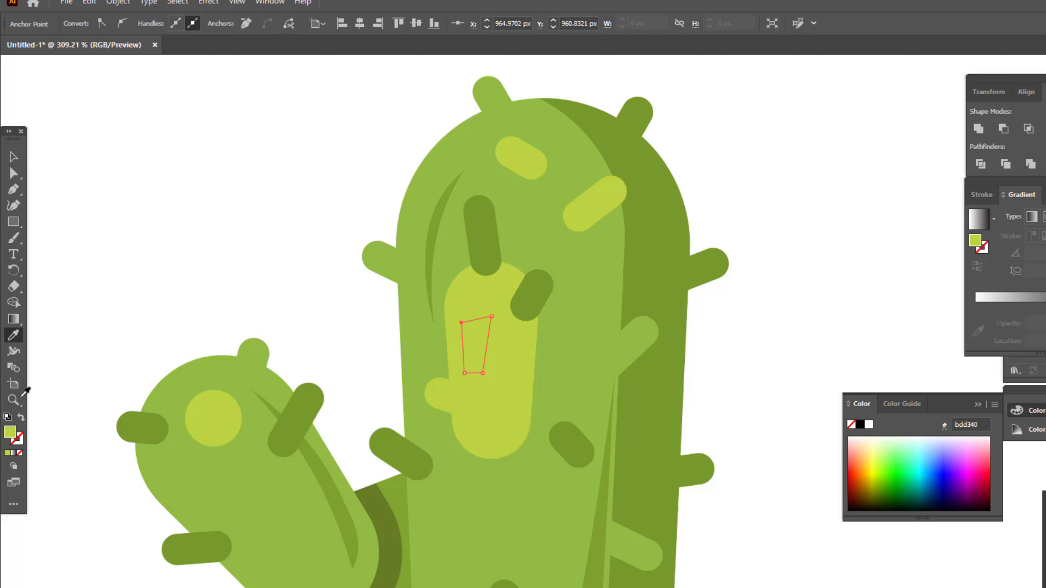
double_click(10, 433)
click(981, 213)
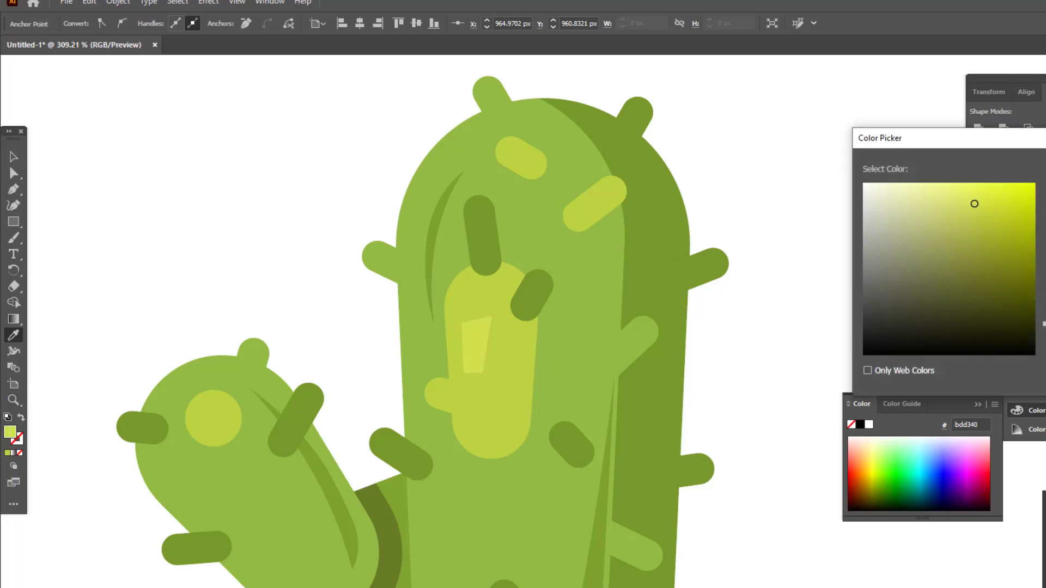
key(Return)
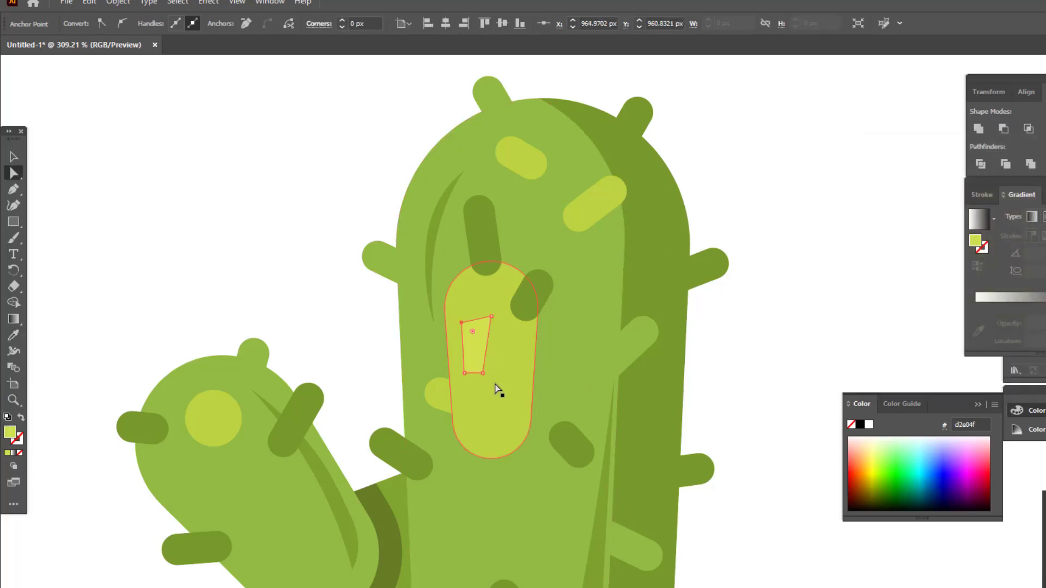
Round the highlight's corners into a pill shape, then deselect and zoom in on the cactus.
mouse_move(473, 351)
mouse_down()
mouse_move(477, 388)
mouse_move(562, 394)
mouse_up()
key(z)
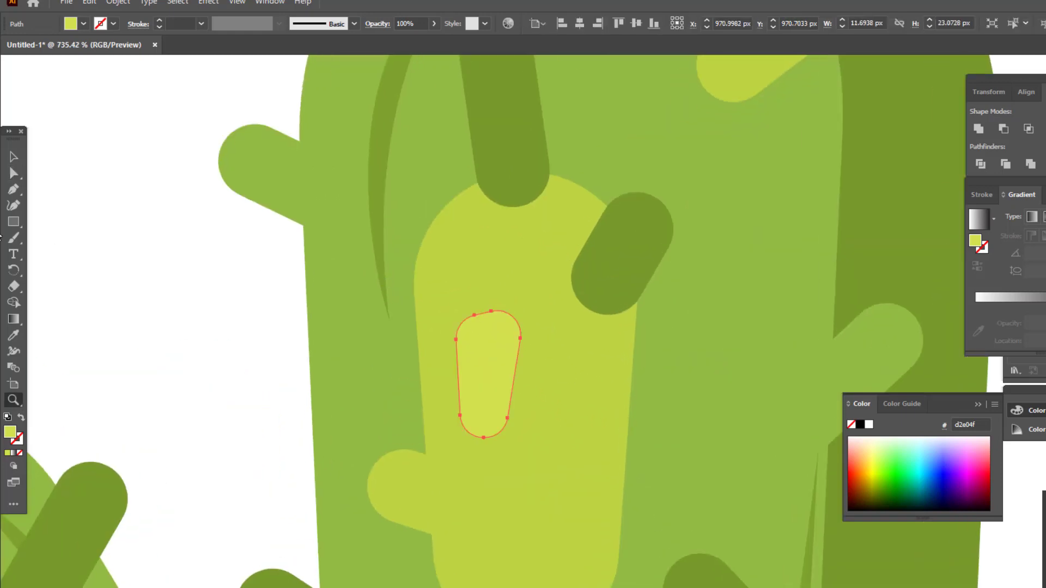
scroll(420, 397, down, 10)
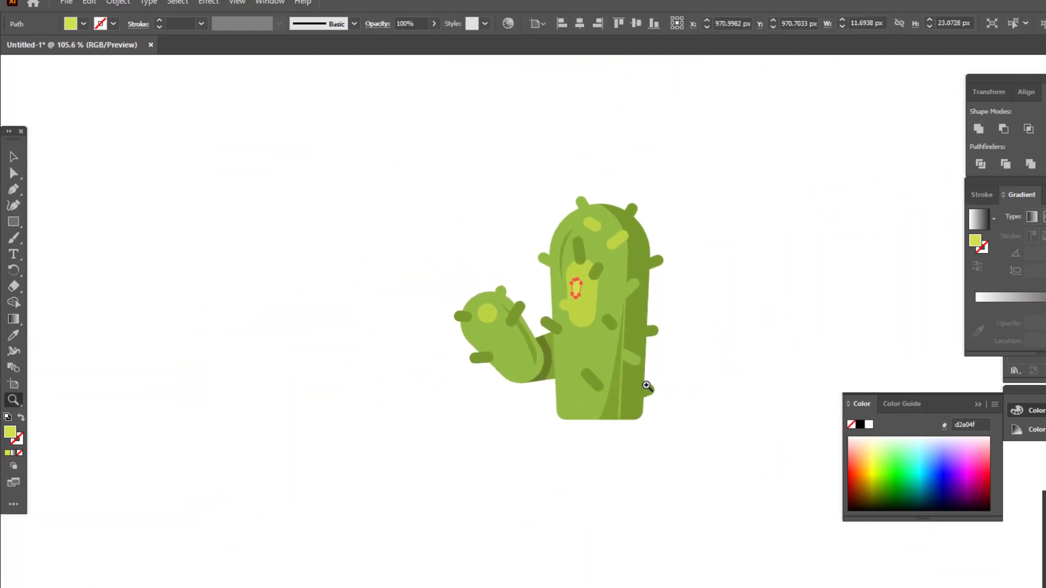
key(ctrl+shift+a)
click(645, 513)
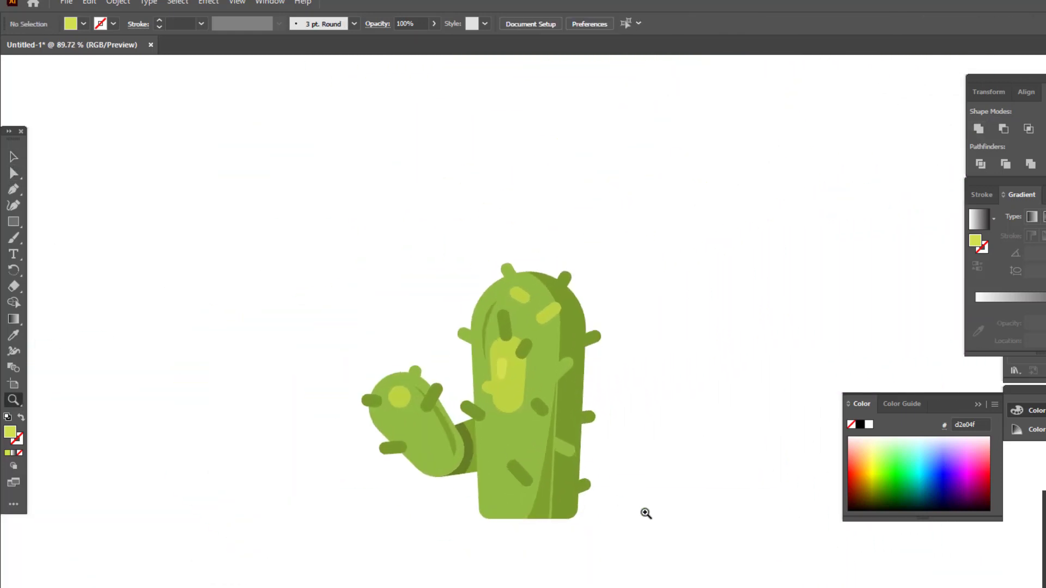
mouse_move(535, 514)
mouse_down()
mouse_move(572, 563)
mouse_move(759, 434)
mouse_up()
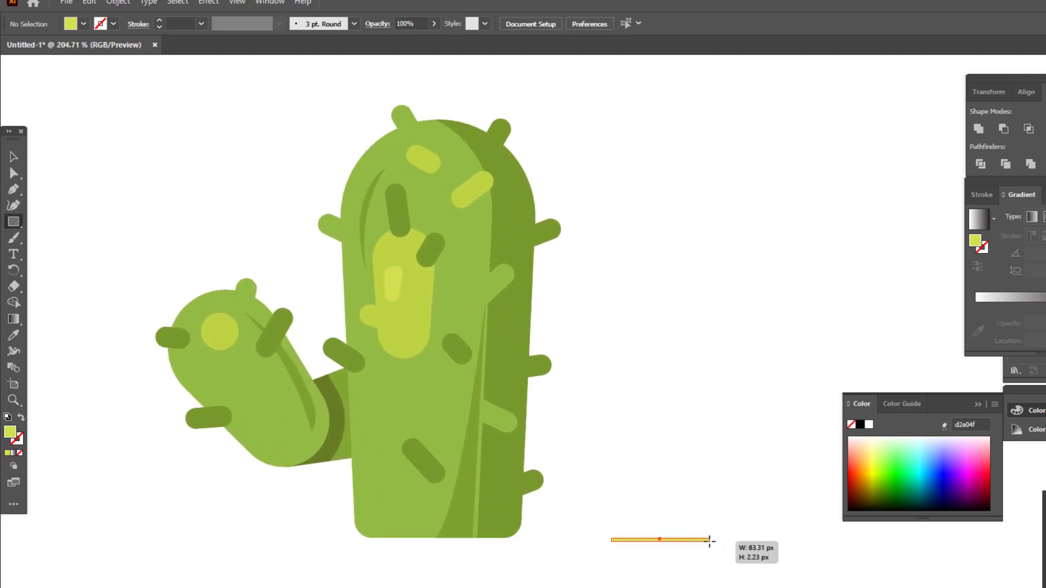
Give the rectangle the cactus's dark green #80a52f and raise its top edge.
click(12, 340)
click(344, 376)
scroll(739, 482, up, 3)
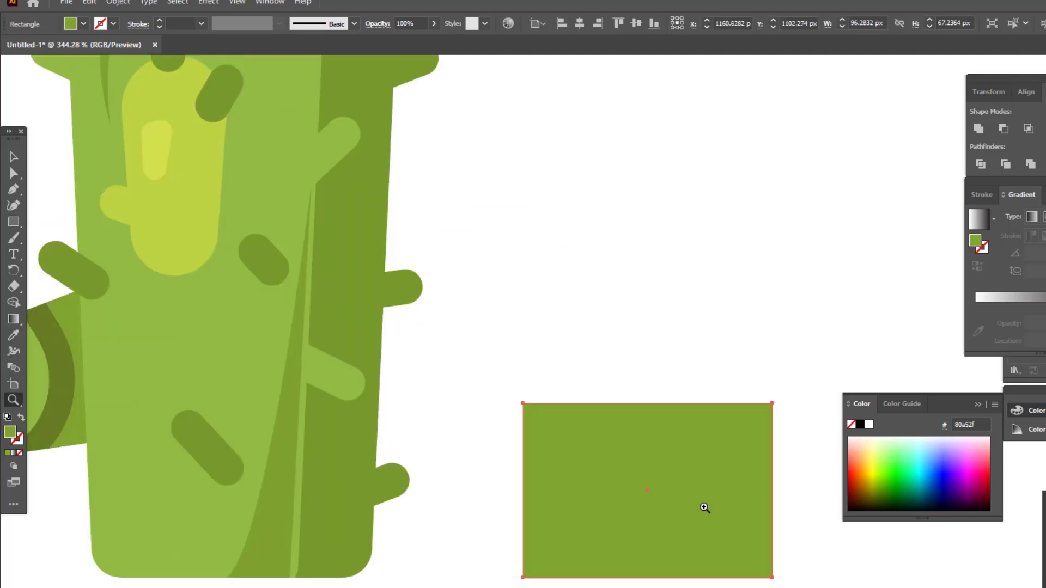
scroll(701, 506, down, 1)
click(13, 176)
drag(520, 375, 817, 497)
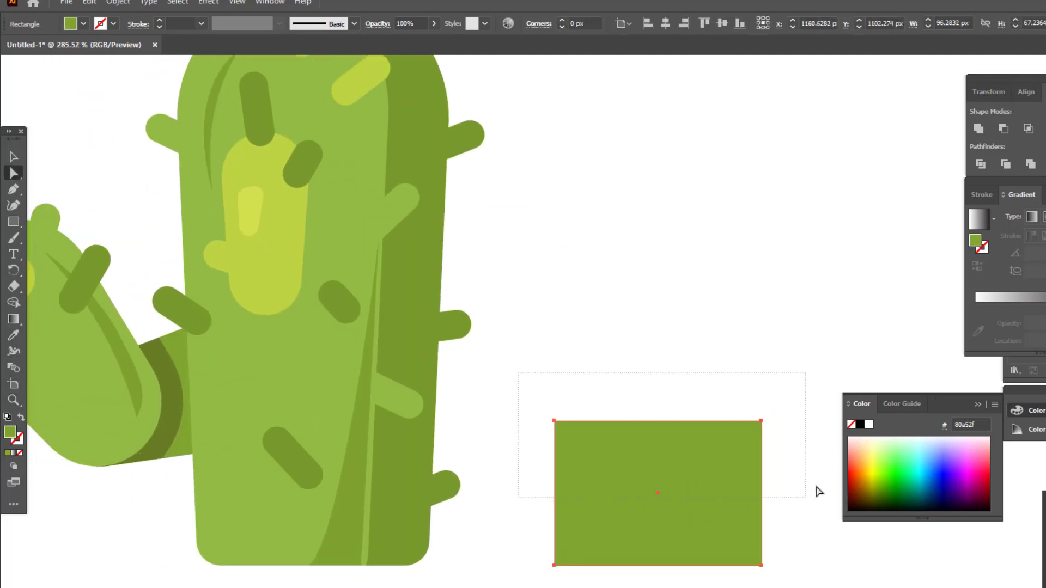
drag(762, 422, 762, 408)
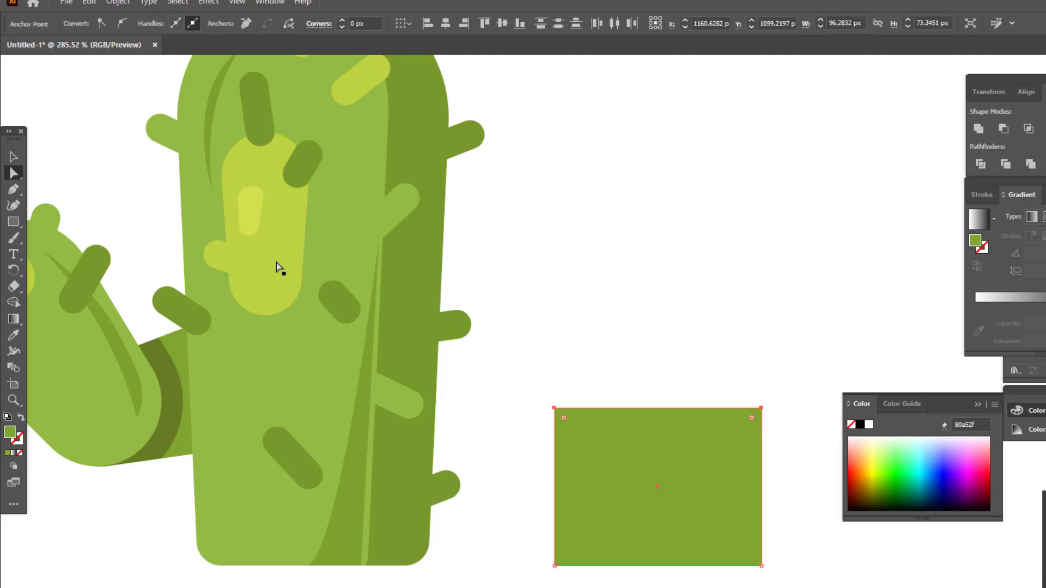
Taper the rectangle into a trapezoid and round its corners into a dome.
click(14, 158)
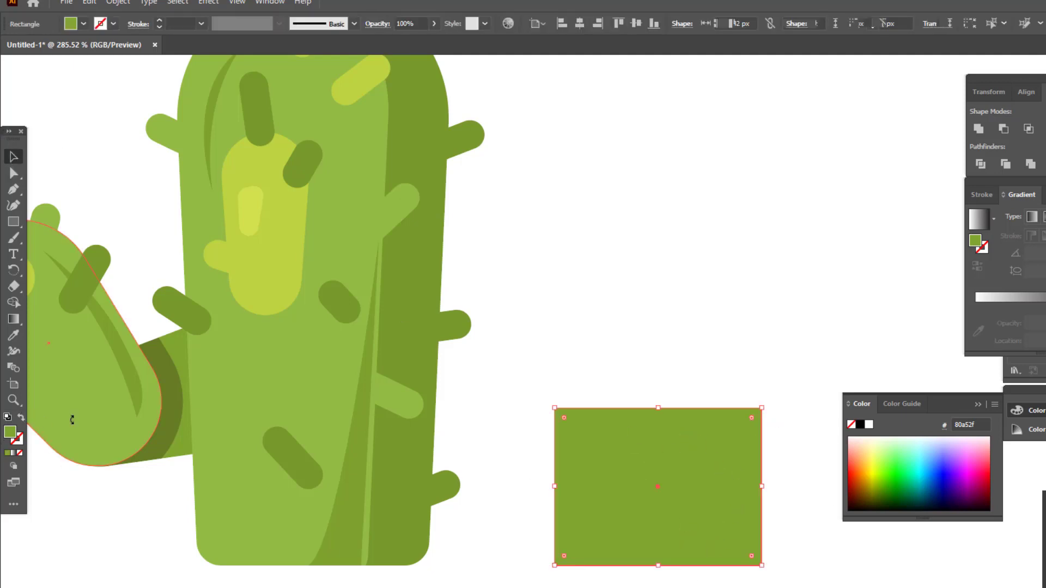
key(e)
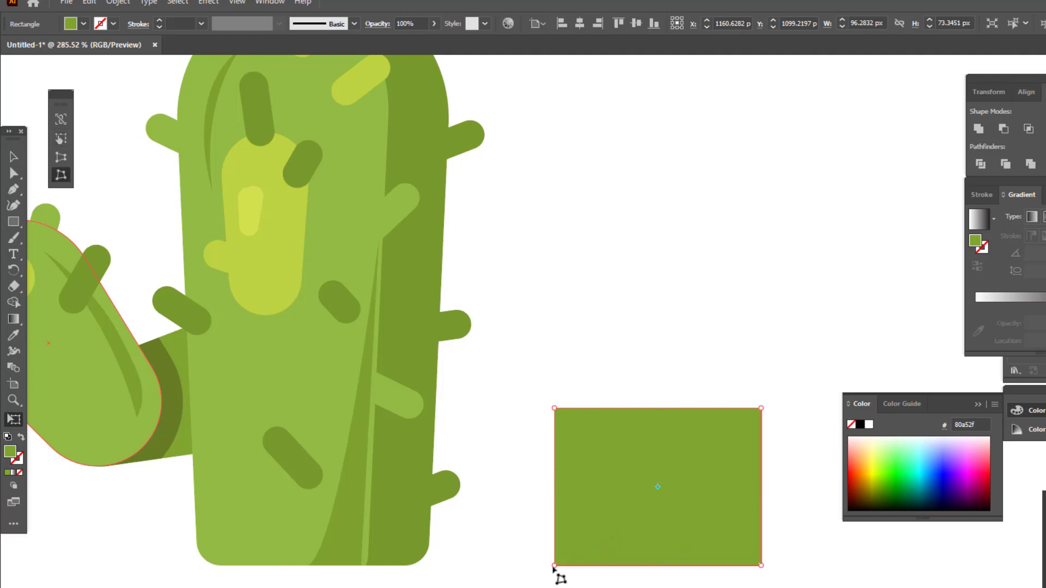
drag(554, 566, 577, 566)
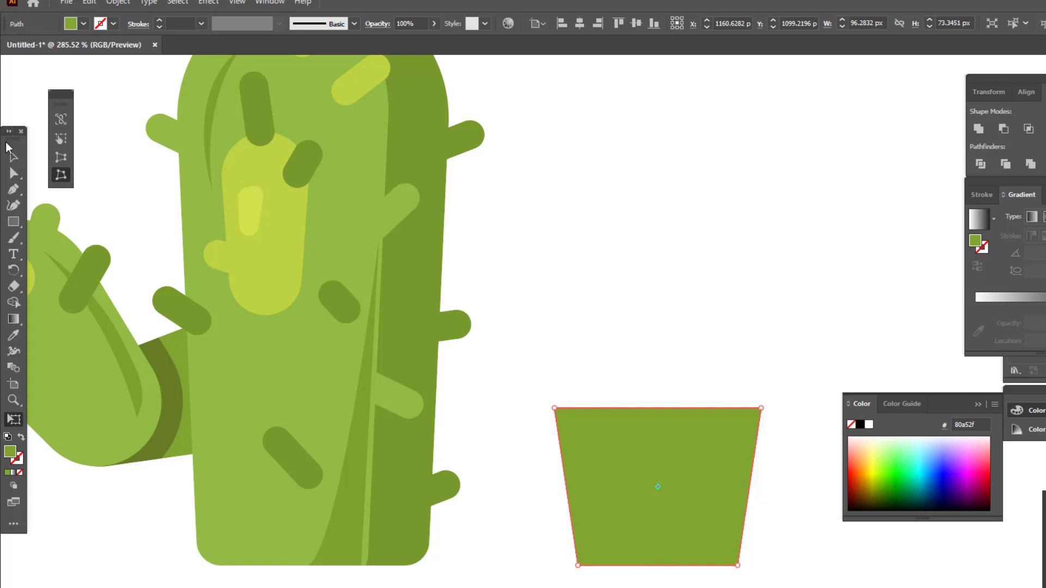
click(14, 173)
drag(545, 406, 727, 485)
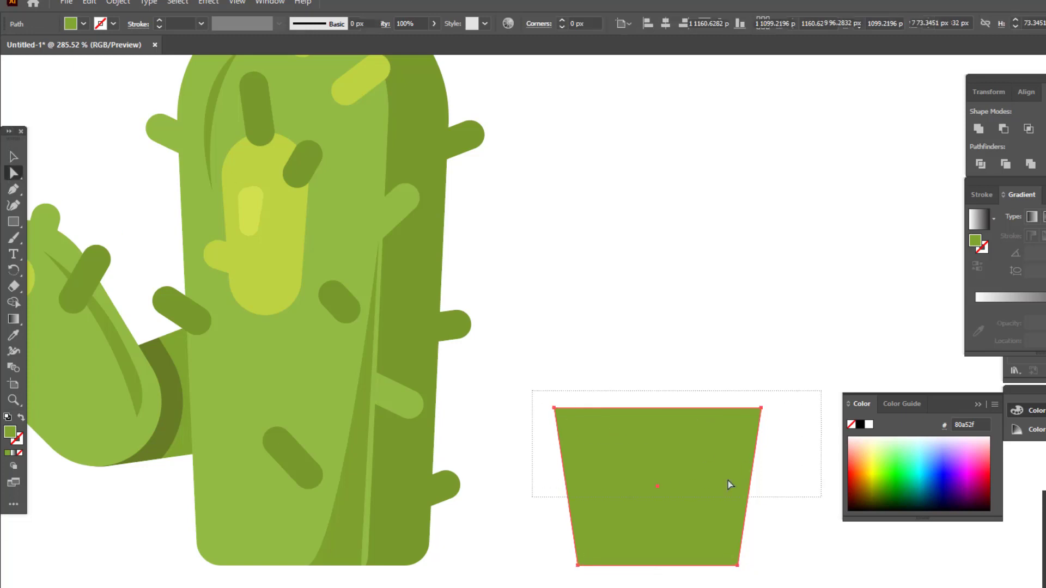
drag(572, 424, 599, 550)
mouse_move(820, 587)
mouse_down()
mouse_move(536, 551)
mouse_move(593, 549)
mouse_up()
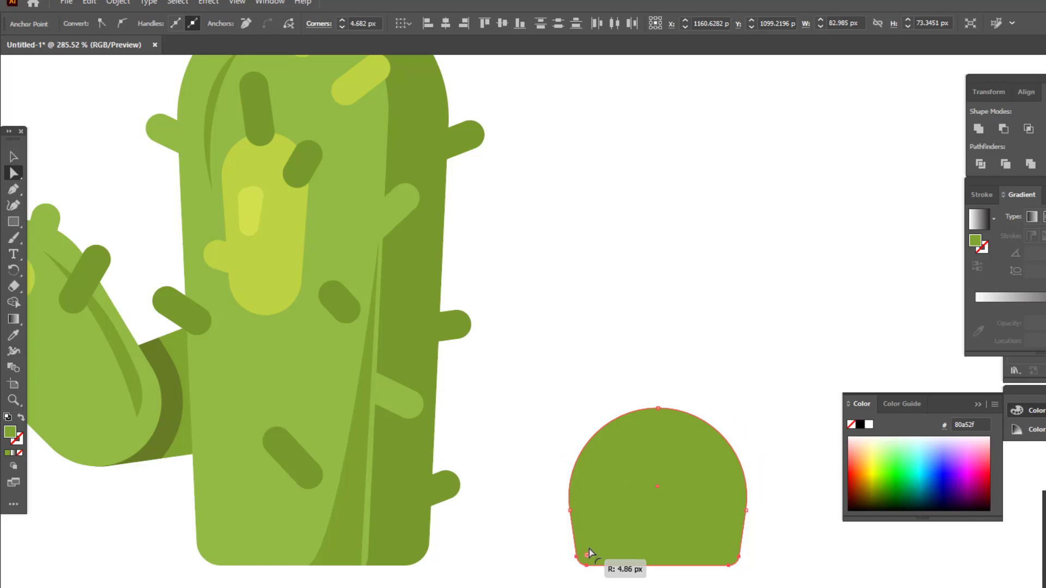
Nudge and slightly tilt the dome, then level its flat base.
click(14, 152)
click(690, 379)
drag(608, 495, 602, 491)
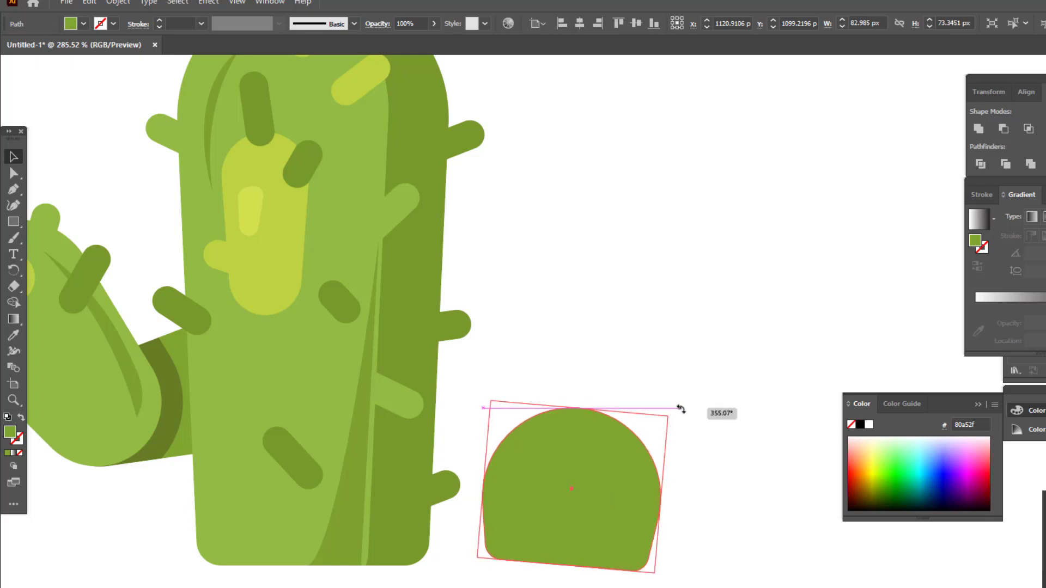
drag(667, 404, 679, 409)
click(14, 172)
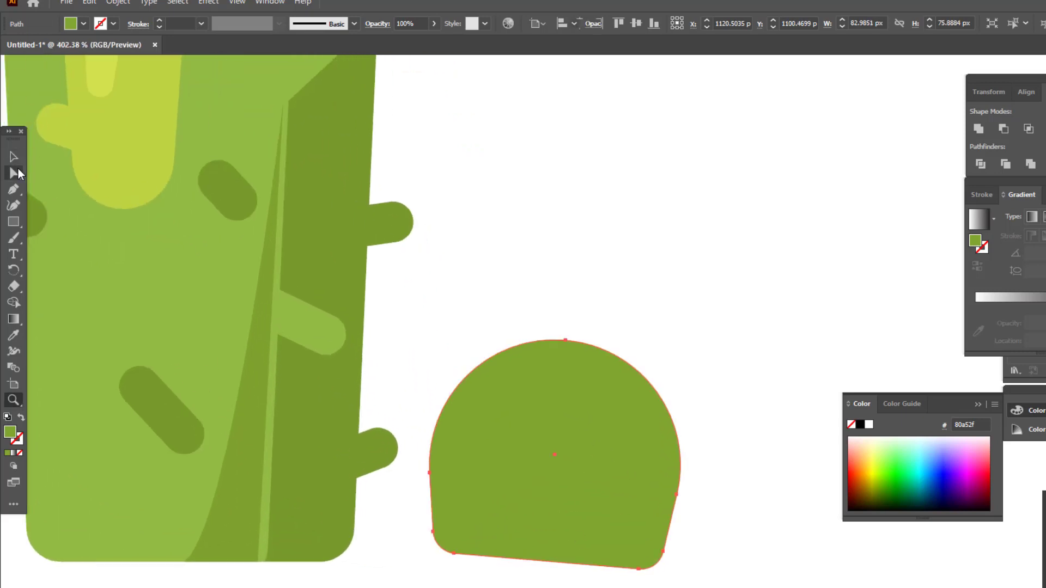
drag(455, 555, 460, 572)
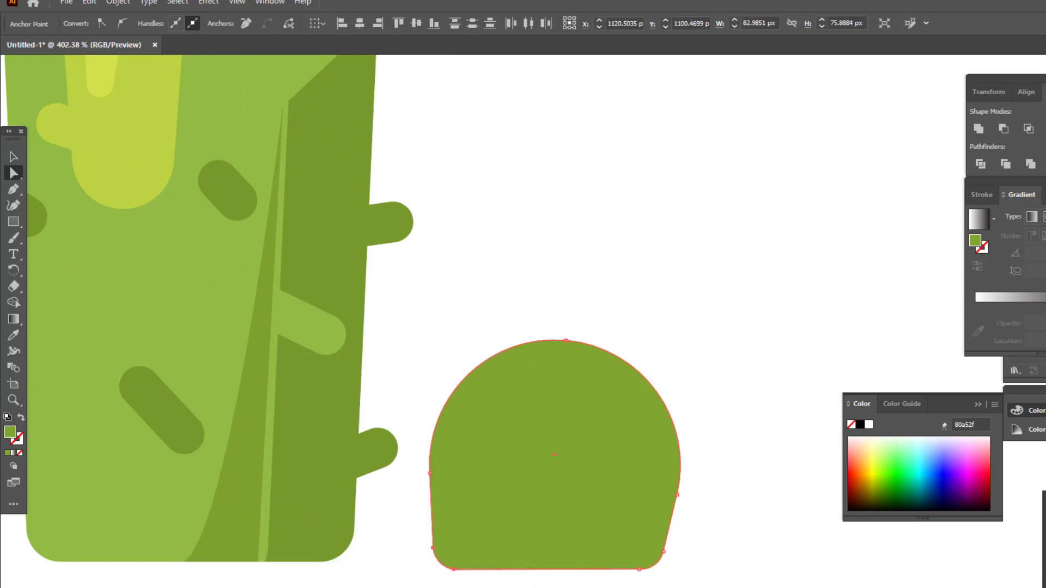
key(z)
key(ctrl+0)
drag(522, 560, 523, 448)
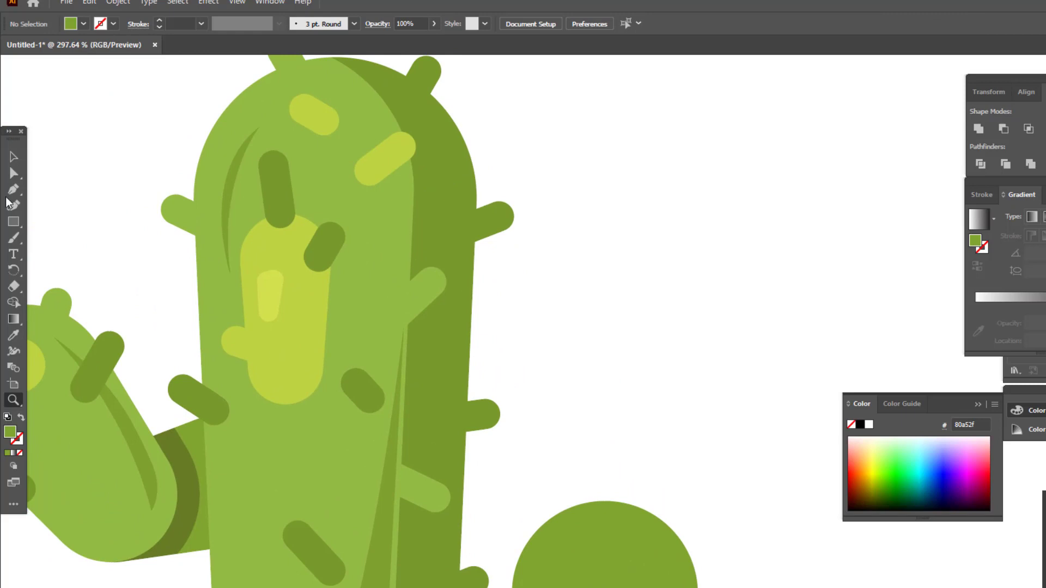
Move a spike onto the dome's right side as an arm.
click(13, 157)
mouse_move(514, 343)
mouse_down()
mouse_move(483, 297)
mouse_move(688, 541)
mouse_move(675, 528)
mouse_up()
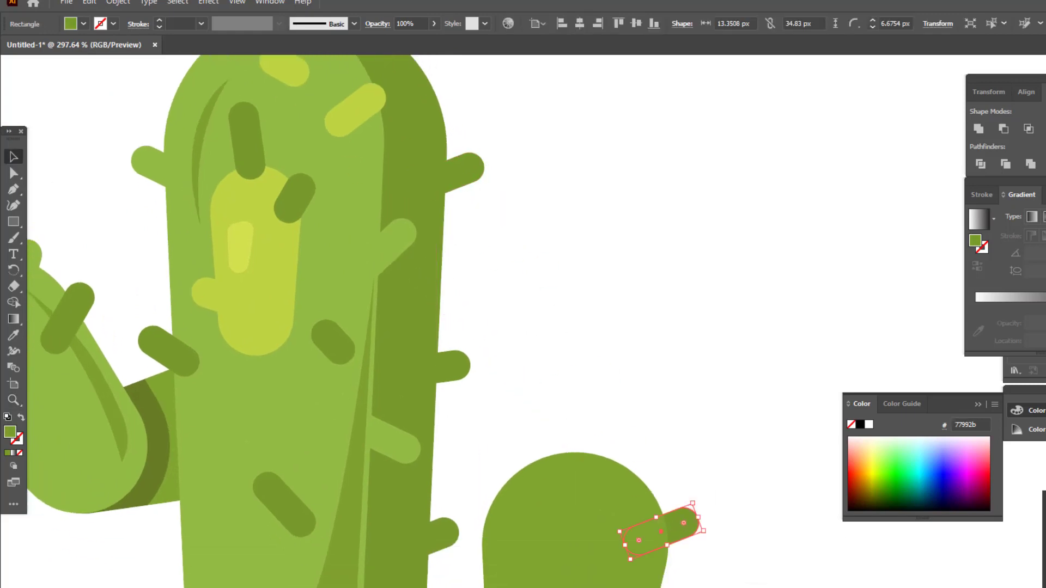
scroll(676, 528, down, 3)
drag(572, 459, 626, 534)
key(ctrl+z)
key(z)
click(720, 521)
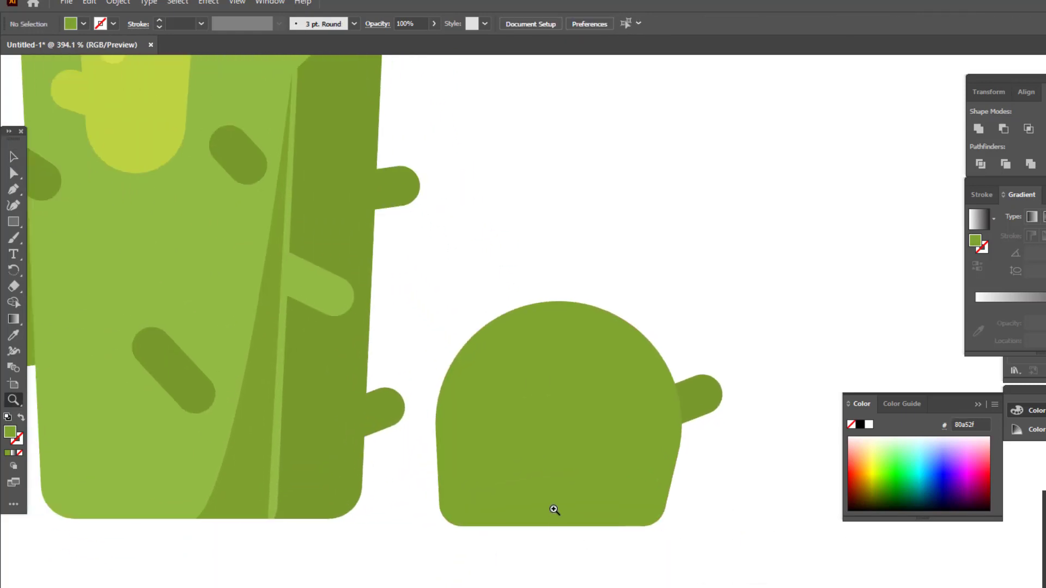
Draw a curved inner highlight shape inside the dome with the Pen tool.
click(14, 189)
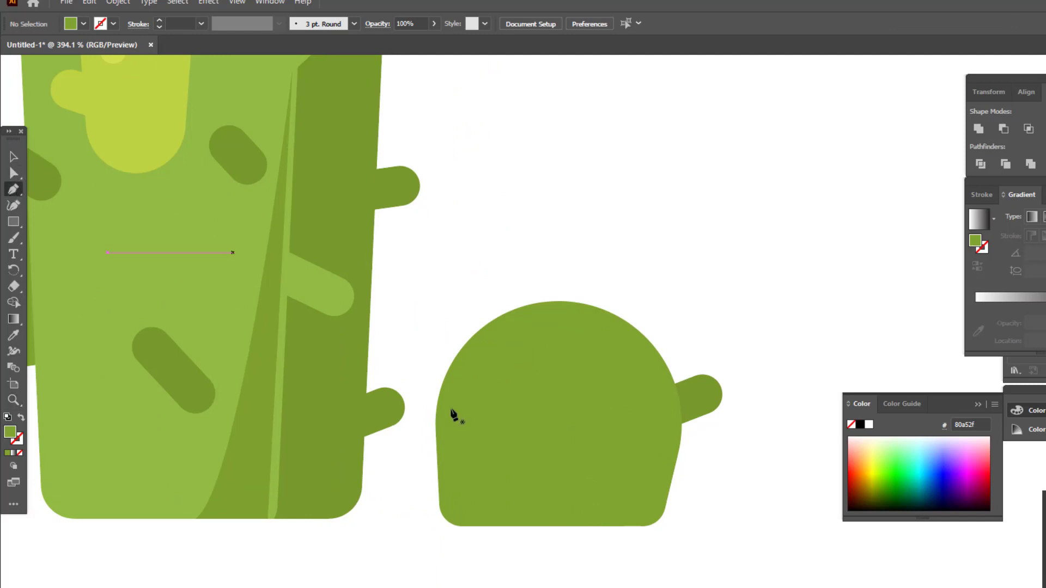
click(477, 500)
drag(490, 347, 517, 323)
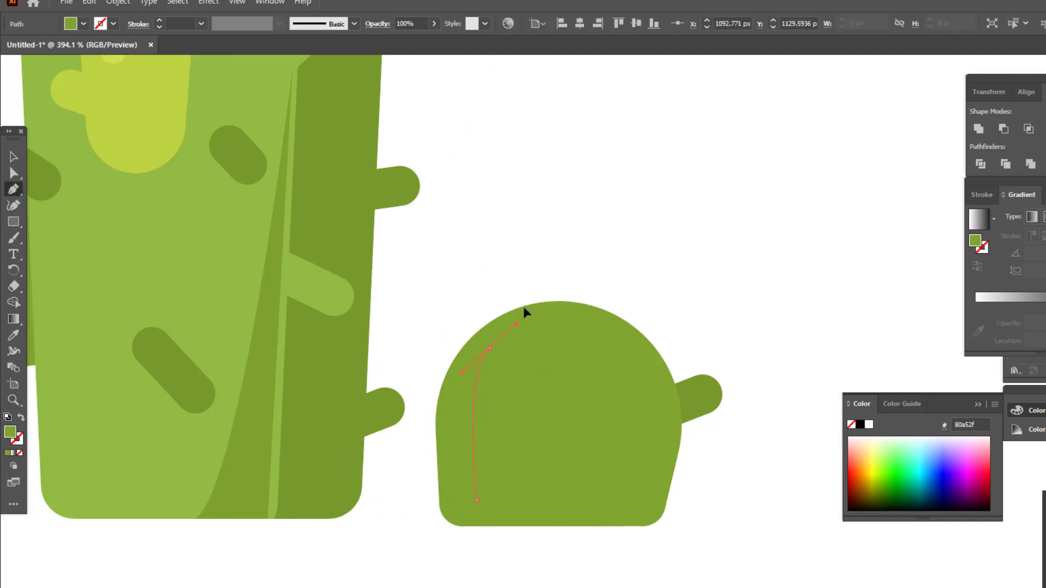
click(615, 345)
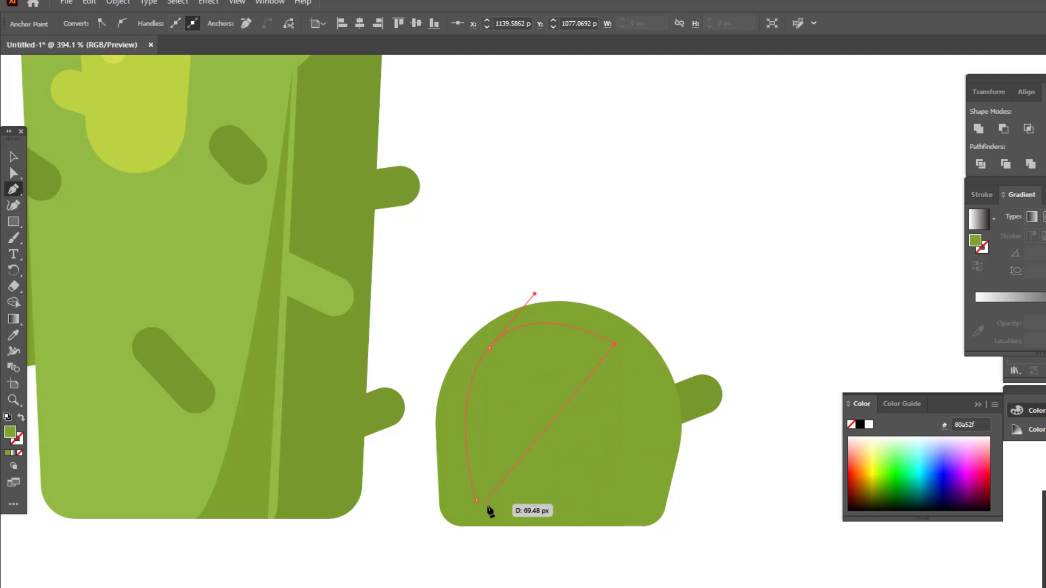
click(476, 500)
drag(558, 496, 501, 538)
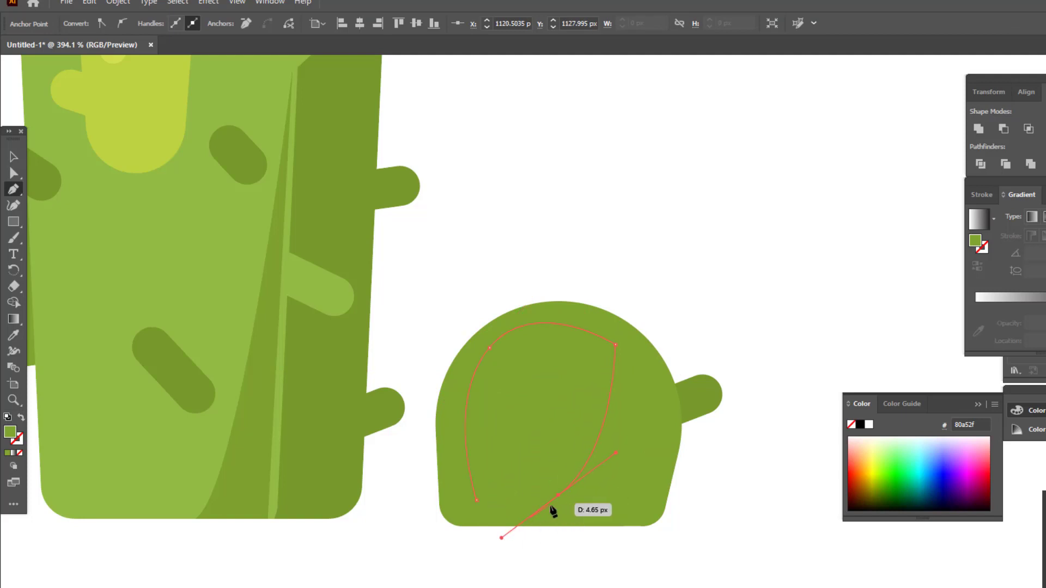
Fill the inner shape with lighter green #93bc44 and round all its corners.
click(17, 336)
click(144, 299)
key(z)
drag(351, 474, 356, 464)
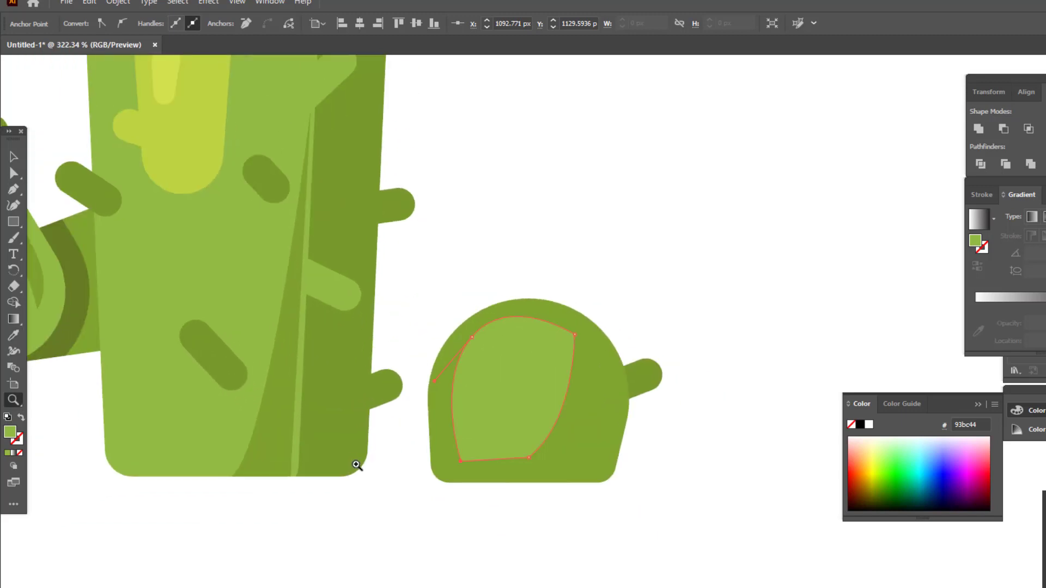
drag(531, 411, 619, 425)
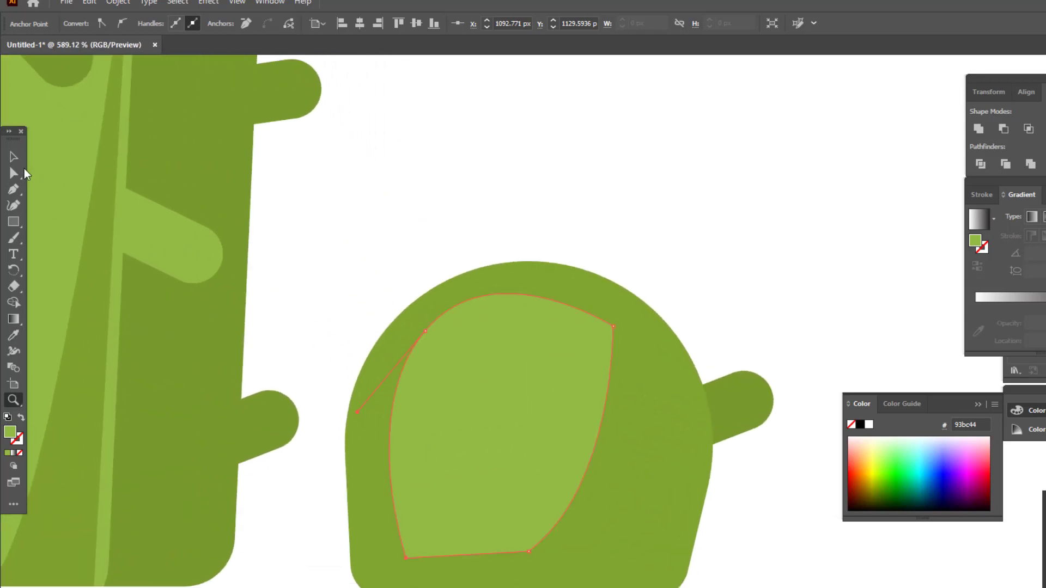
drag(531, 553, 533, 562)
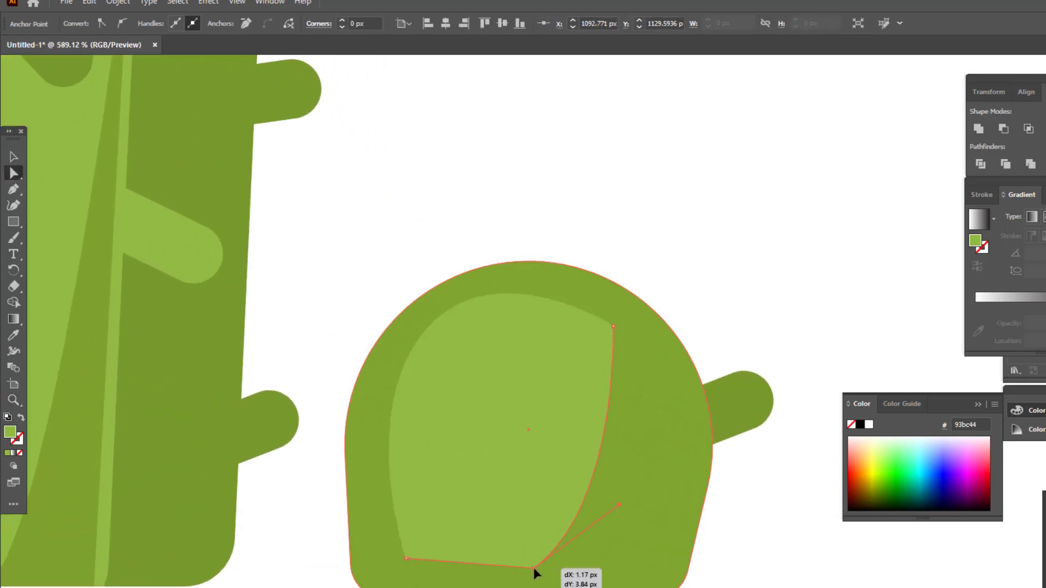
click(606, 331)
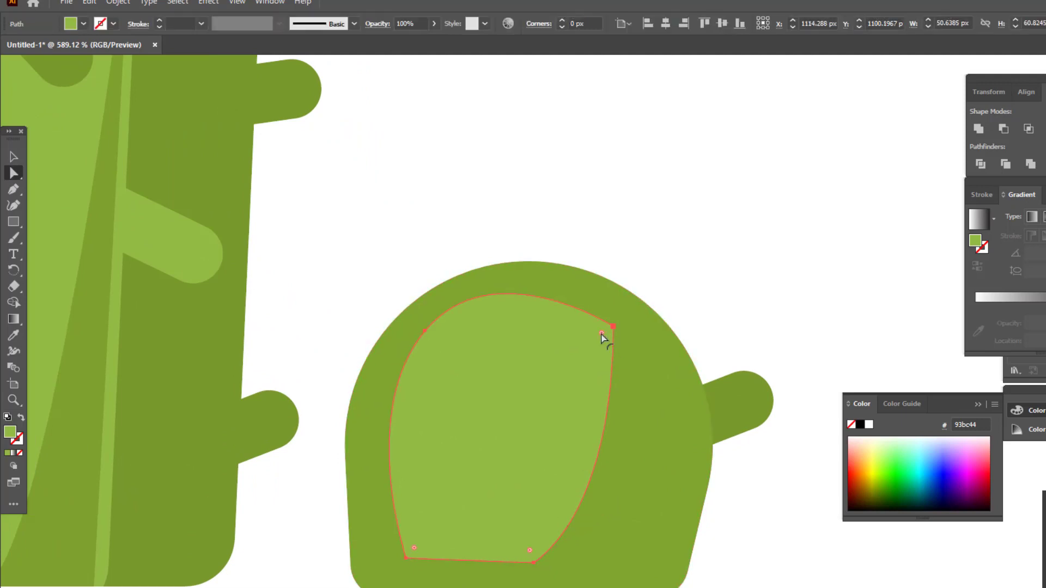
drag(603, 337, 439, 544)
Copy the right arm to the dome's upper right and send it behind the dome.
key(z)
key(ctrl+0)
drag(300, 467, 509, 469)
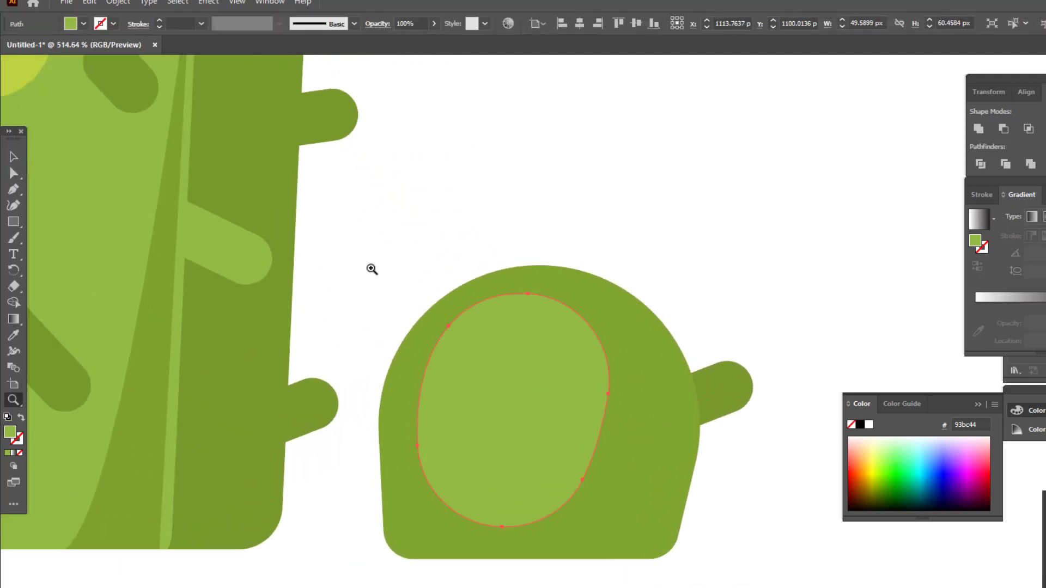
click(13, 157)
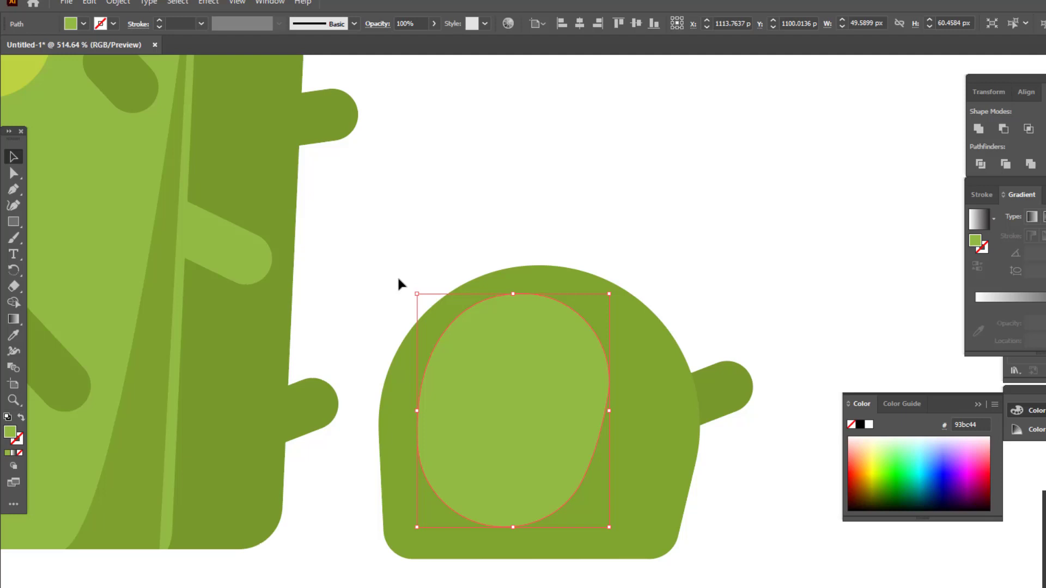
click(745, 392)
key(ctrl+z)
mouse_move(730, 401)
mouse_down()
mouse_move(678, 267)
mouse_move(705, 283)
mouse_move(666, 246)
mouse_move(653, 322)
mouse_up()
key(ctrl+shift+[)
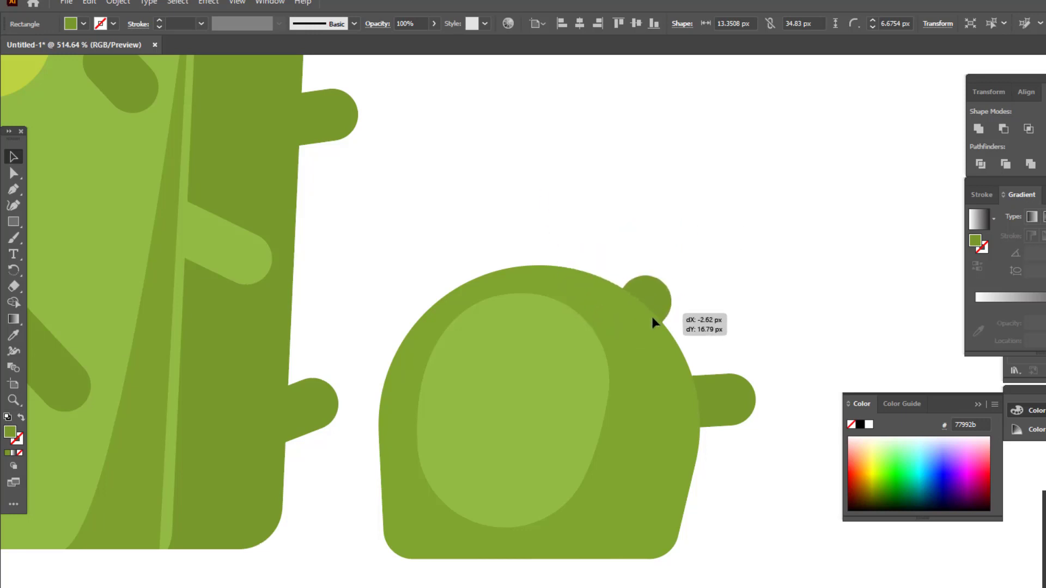
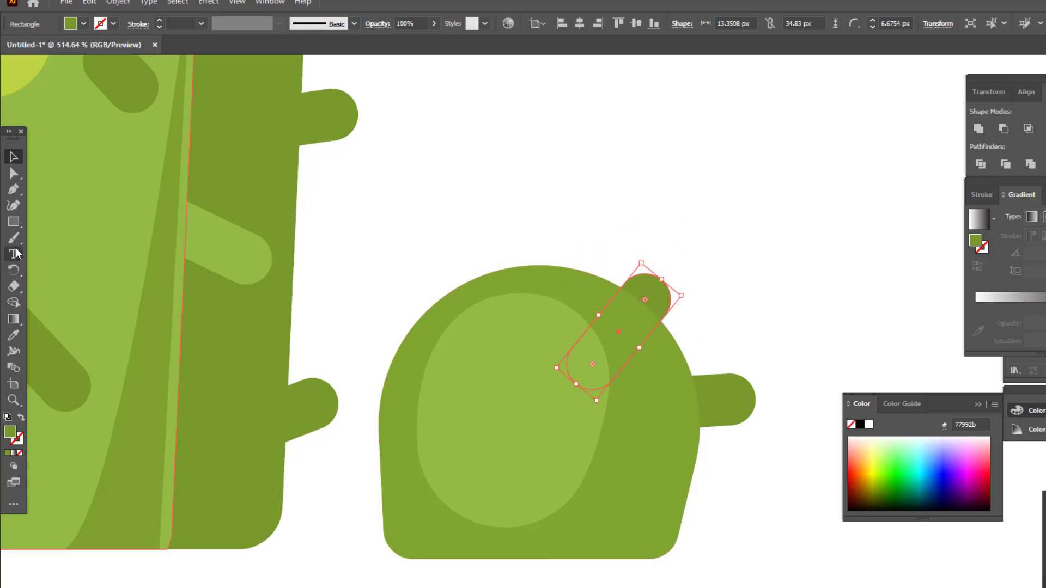
Match the upper spine to the sampled green and bring the right spine in front of the body.
click(13, 336)
click(646, 461)
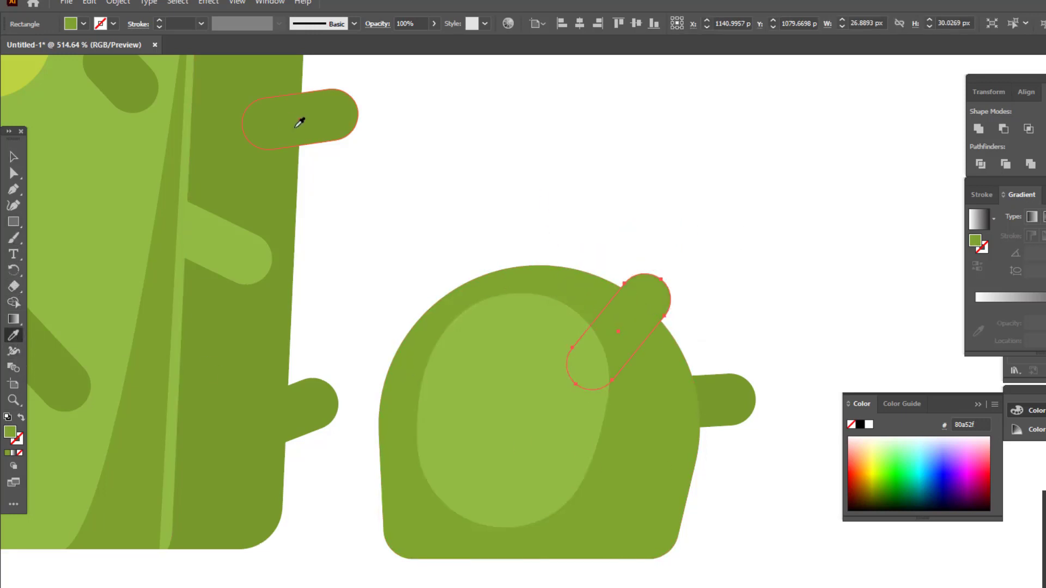
click(14, 157)
click(735, 423)
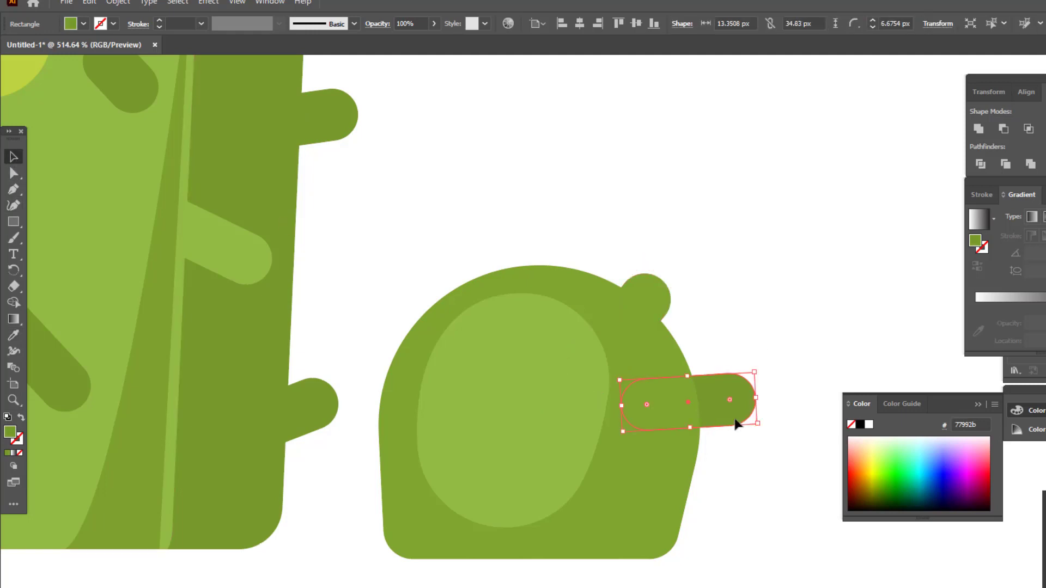
click(117, 3)
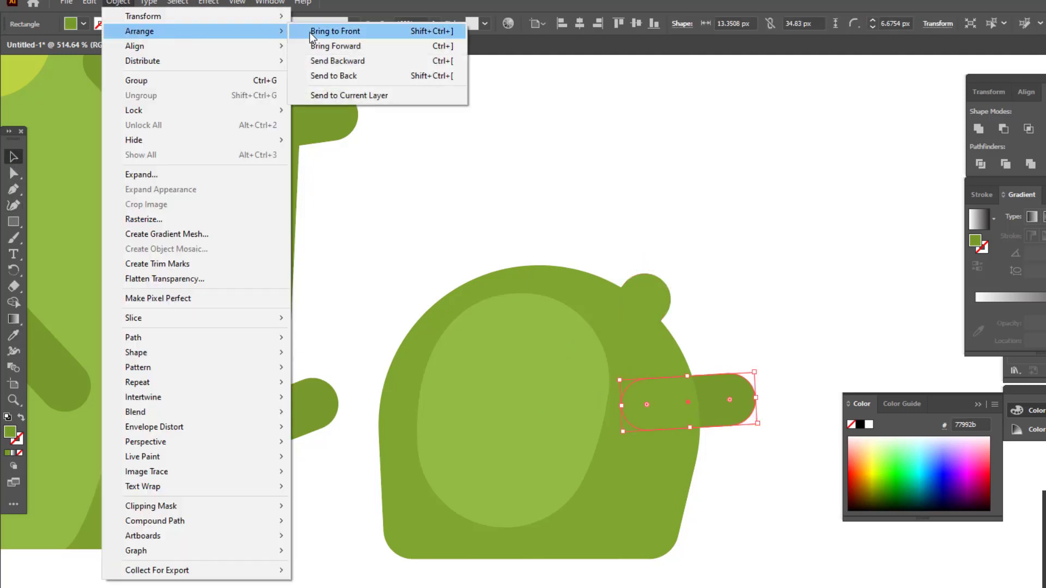
click(344, 30)
Duplicate the right spine, tilt and shorten it, and place it on the body's top-left edge.
drag(713, 395, 544, 364)
key(ctrl+z)
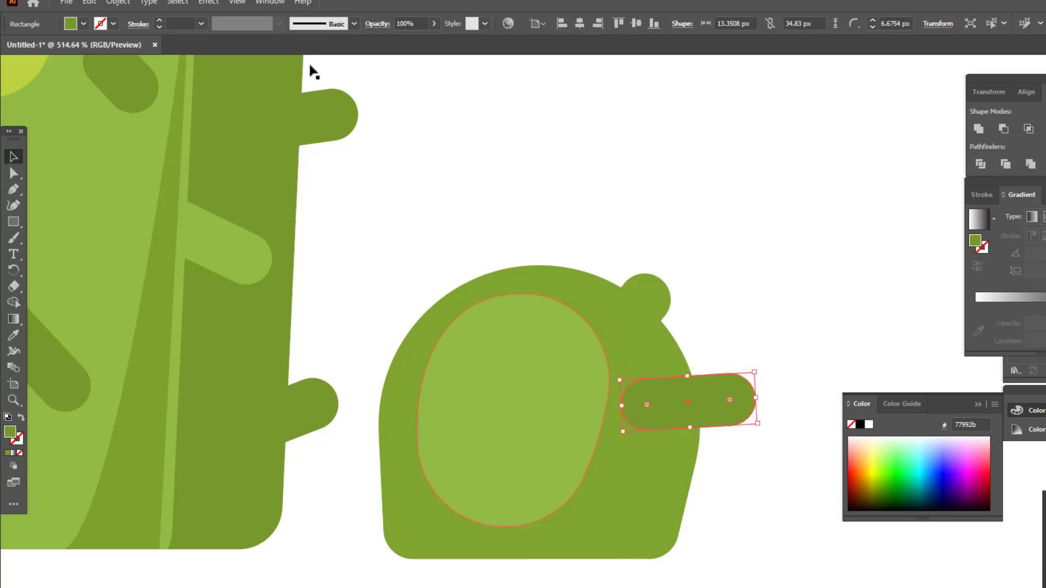
key(ctrl+c)
key(ctrl+v)
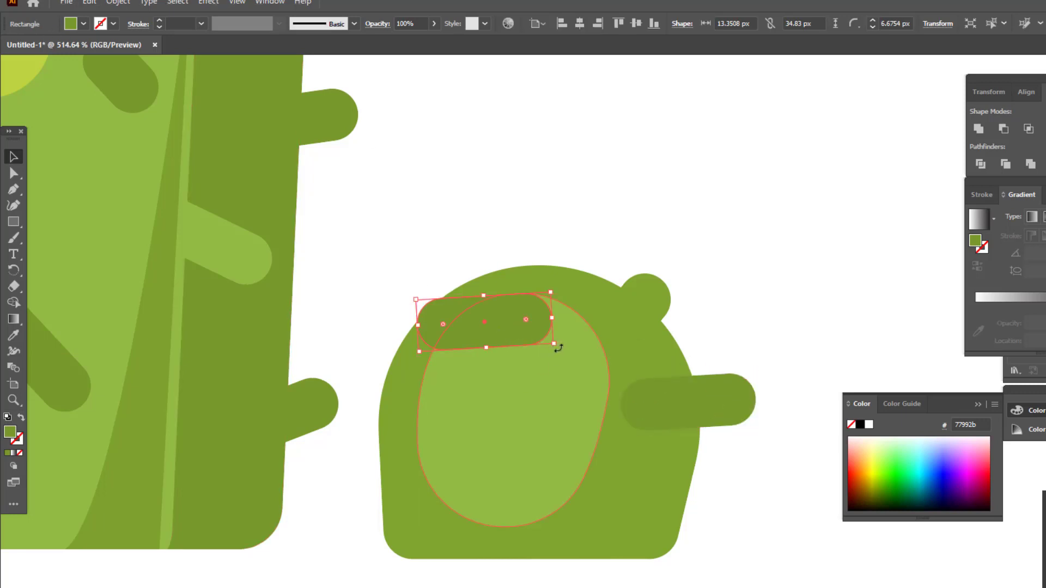
drag(558, 348, 493, 414)
drag(456, 262, 476, 299)
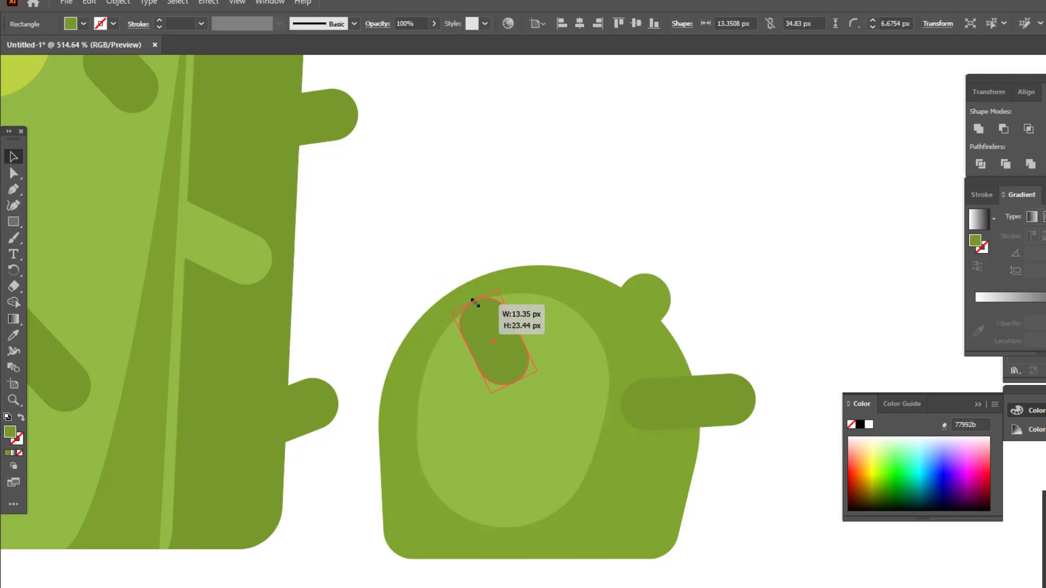
mouse_move(491, 349)
mouse_down()
mouse_move(439, 322)
mouse_move(606, 521)
mouse_move(684, 450)
mouse_up()
Add another spine copy lying horizontally across the cactus's lower half.
click(561, 139)
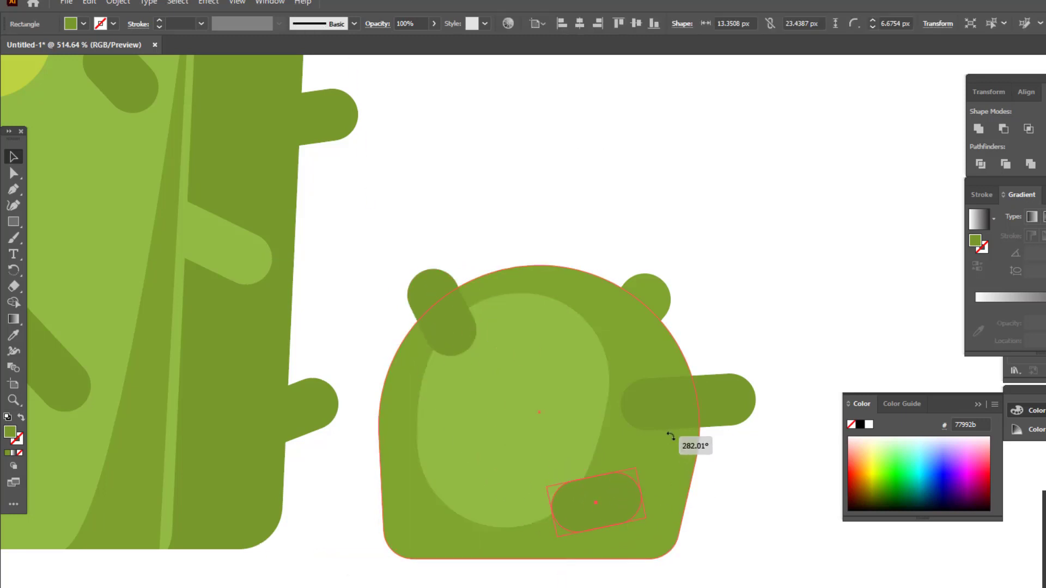
mouse_move(583, 502)
mouse_down()
mouse_move(561, 491)
mouse_move(647, 495)
mouse_up()
key(ctrl+shift+a)
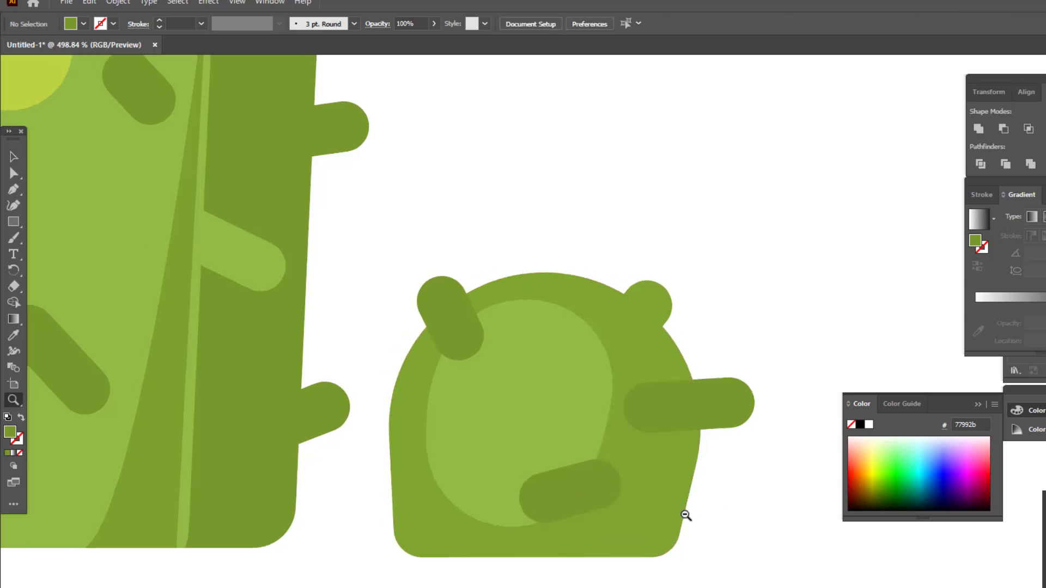
scroll(597, 472, down, 2)
scroll(597, 472, up, 2)
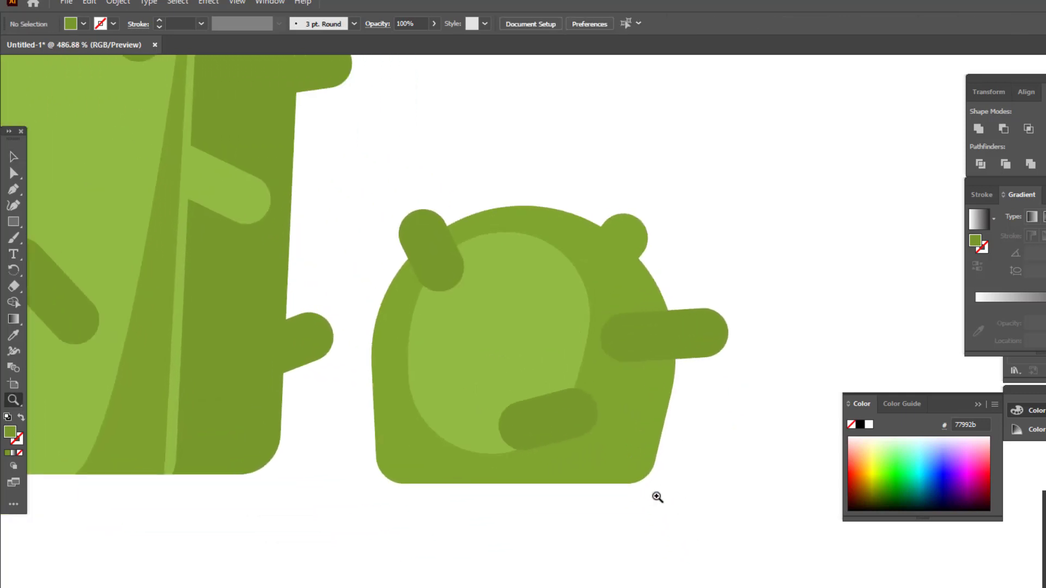
click(582, 425)
drag(606, 433, 605, 450)
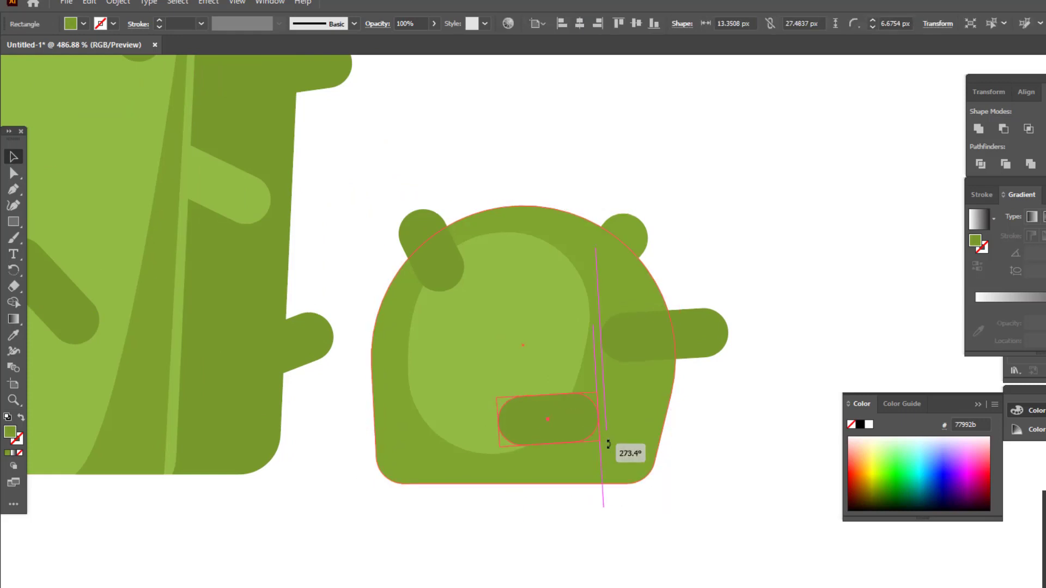
Nudge the body up and tuck a copied spine behind its lower-left edge.
click(710, 481)
scroll(680, 491, up, 3)
click(624, 514)
drag(625, 524, 625, 505)
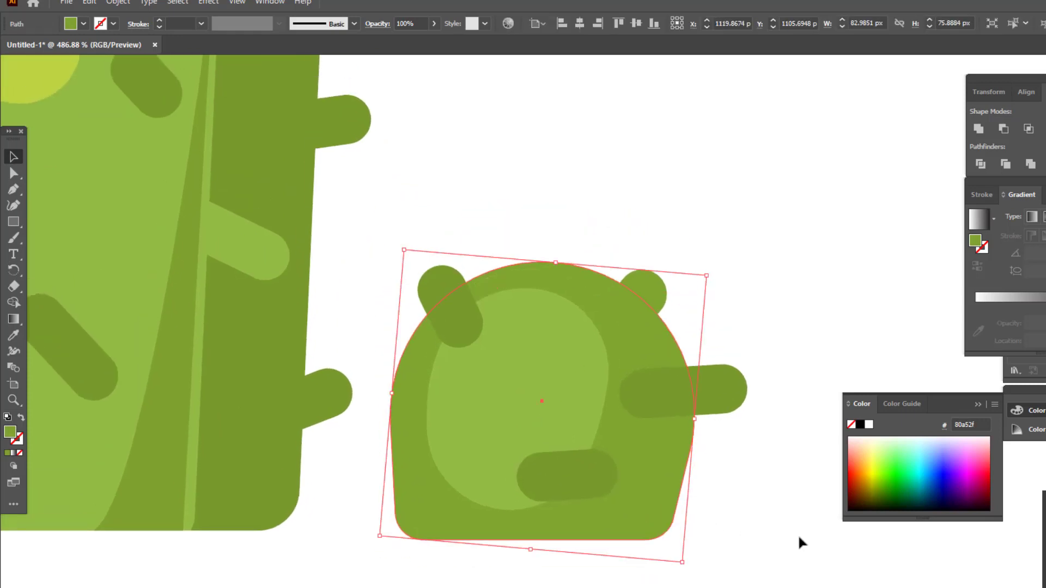
drag(552, 471, 374, 444)
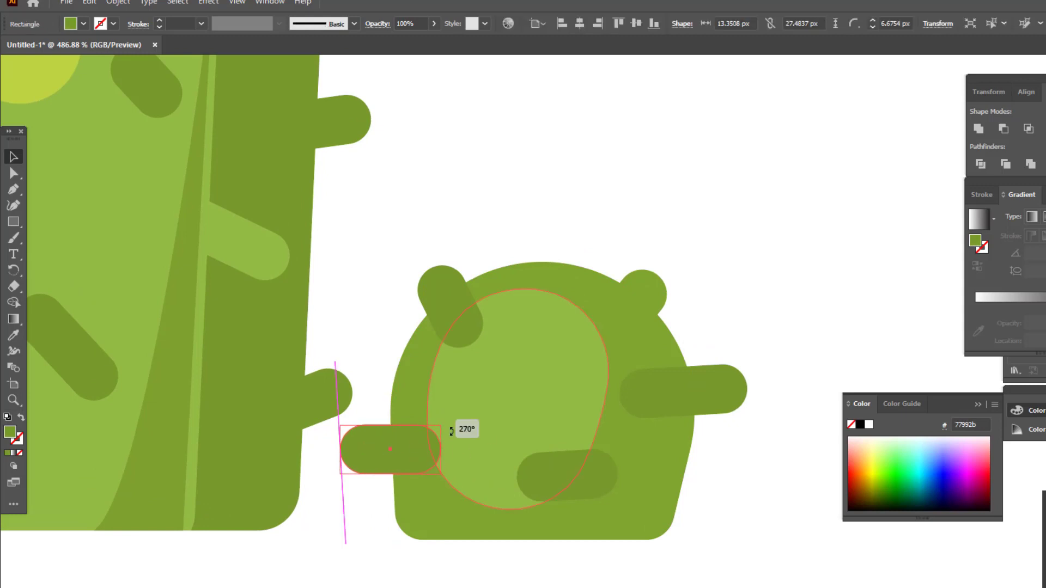
drag(449, 431, 457, 453)
drag(386, 479, 383, 508)
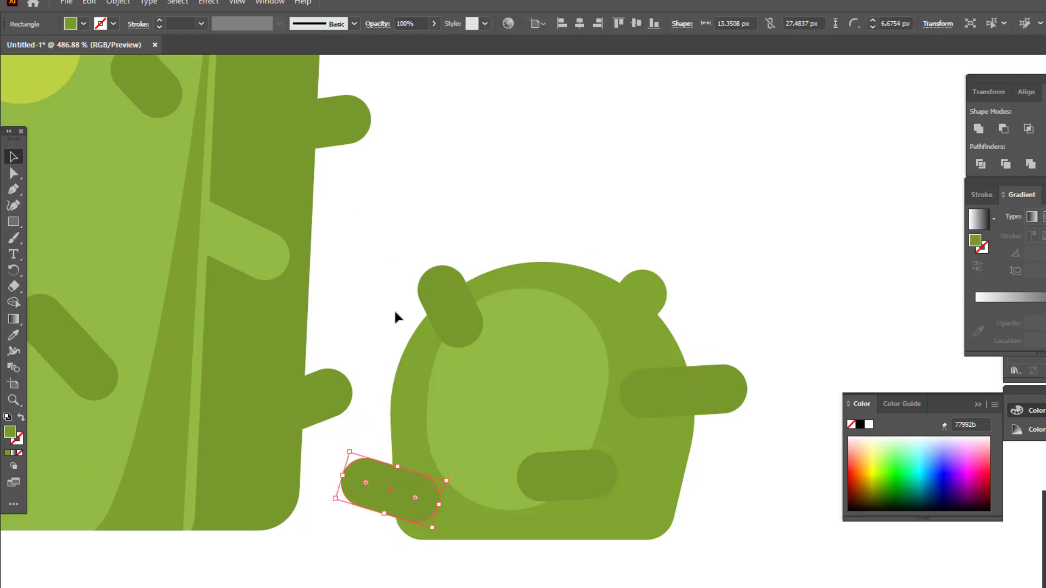
click(125, 2)
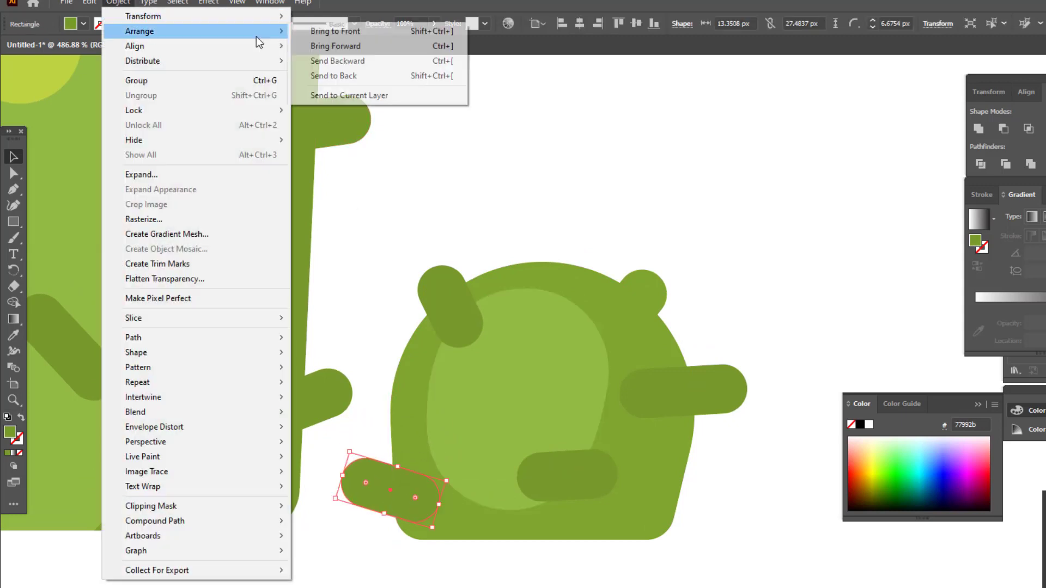
click(345, 76)
click(658, 262)
Tilt the small cactus's right spine upward into a diagonal.
key(z)
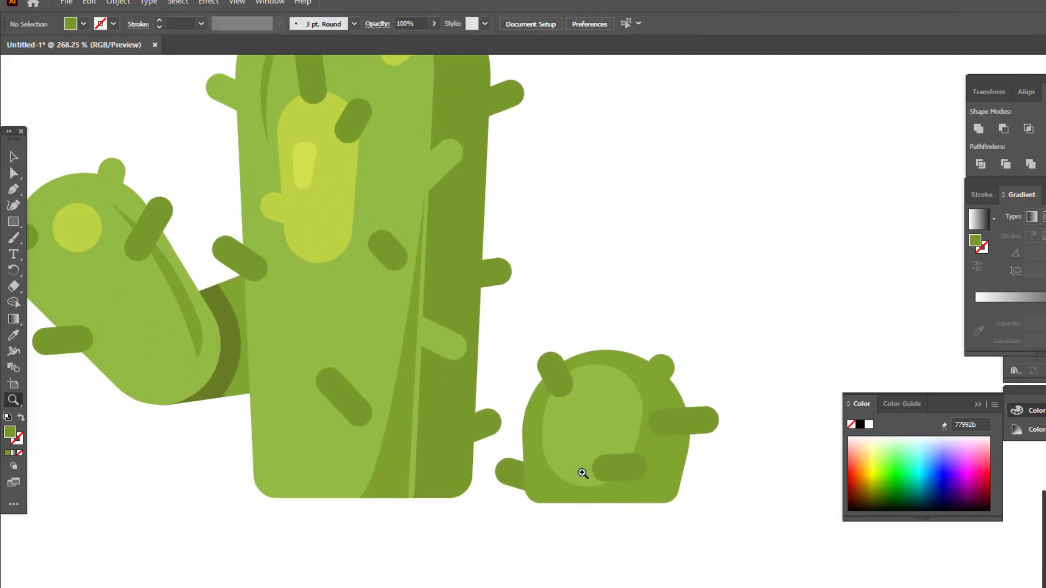
drag(658, 262, 818, 312)
click(818, 312)
key(v)
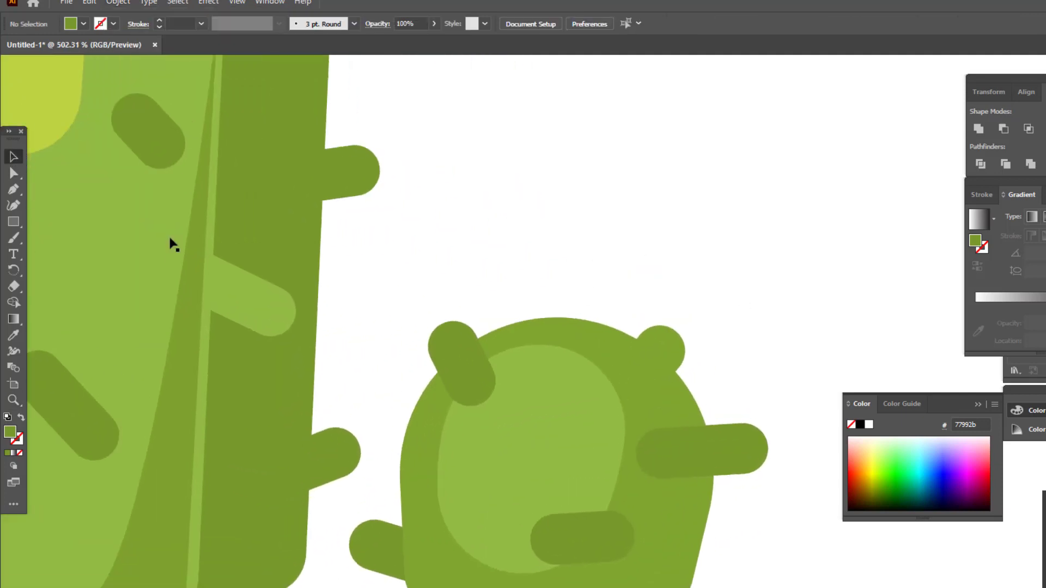
click(735, 472)
drag(769, 476, 767, 431)
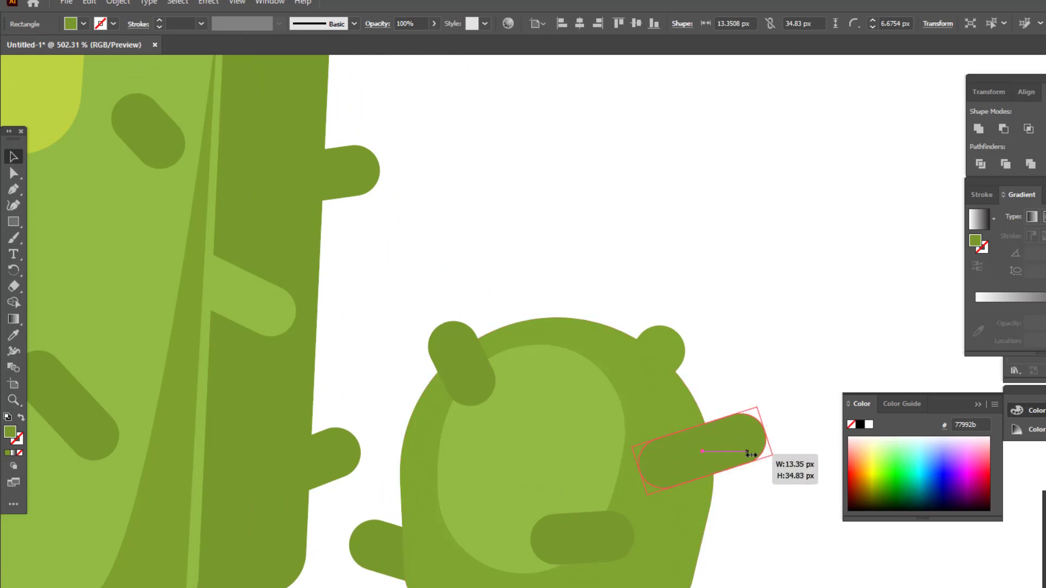
click(761, 505)
Copy the diagonal spine onto the cactus top, restack it, and position it on the body.
key(z)
mouse_move(761, 504)
mouse_down()
mouse_move(591, 518)
mouse_move(508, 392)
mouse_move(621, 504)
mouse_move(644, 569)
mouse_up()
alt+drag(360, 134, 579, 361)
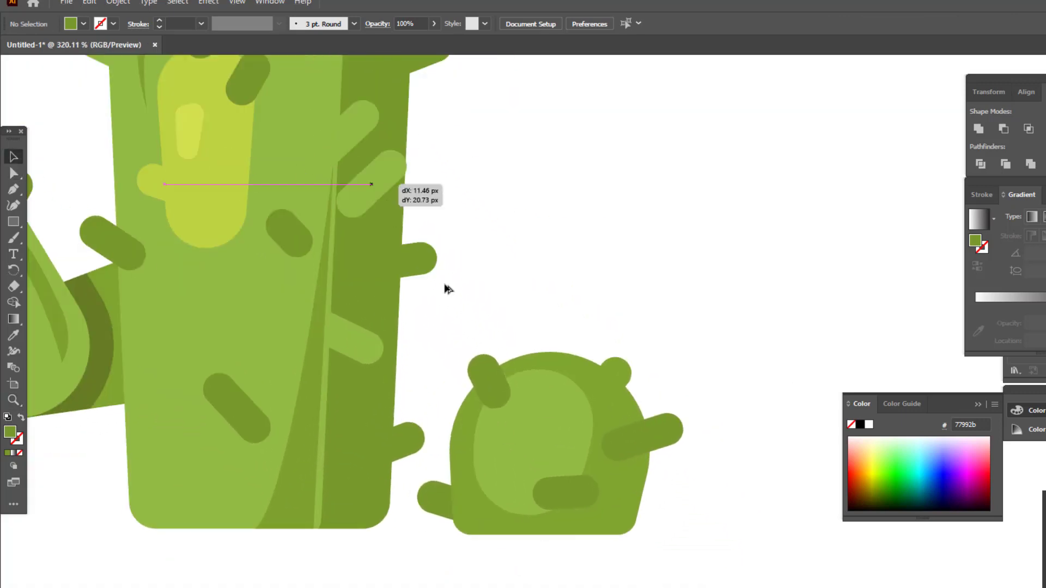
click(124, 4)
click(350, 31)
click(677, 321)
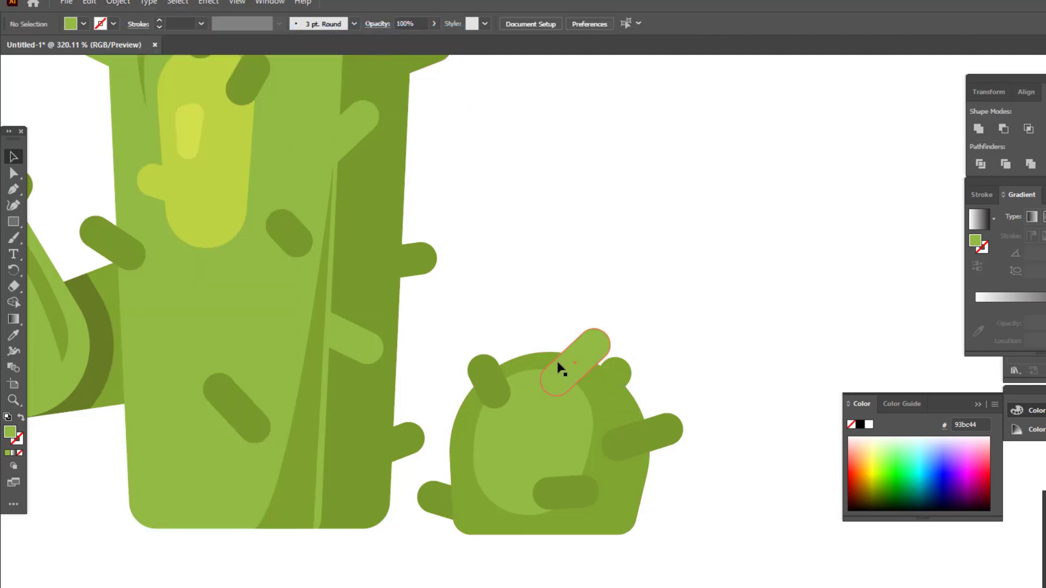
mouse_move(559, 368)
mouse_down()
mouse_move(534, 451)
mouse_move(590, 412)
mouse_move(627, 416)
mouse_up()
key(ctrl+shift+a)
key(z)
drag(742, 303, 537, 362)
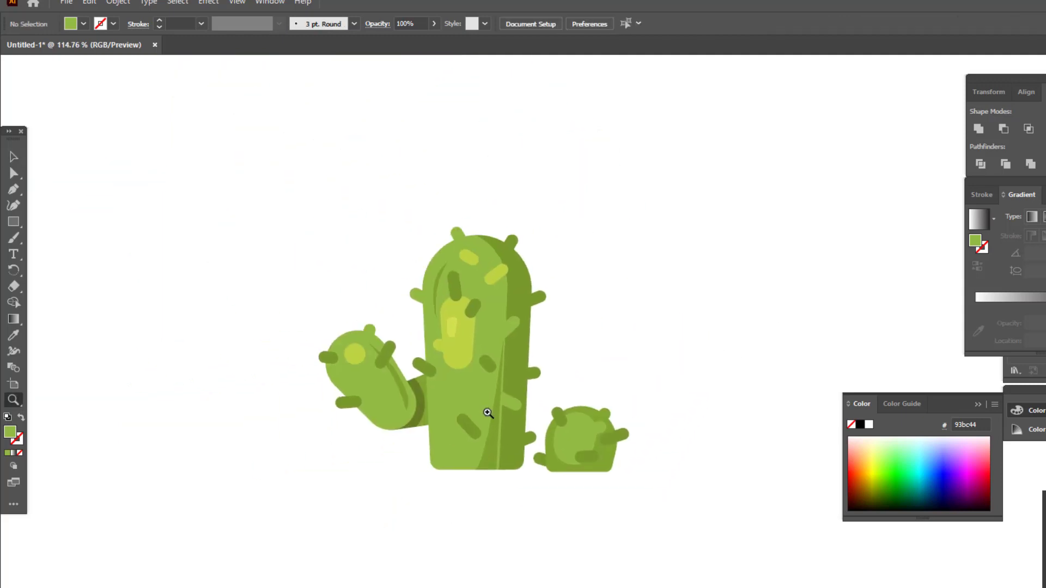
Shorten the small cactus's right-side spine by moving its end points.
mouse_move(487, 414)
mouse_down()
mouse_move(533, 455)
mouse_move(552, 513)
mouse_move(641, 549)
mouse_move(602, 467)
mouse_move(810, 544)
mouse_up()
key(v)
click(7, 171)
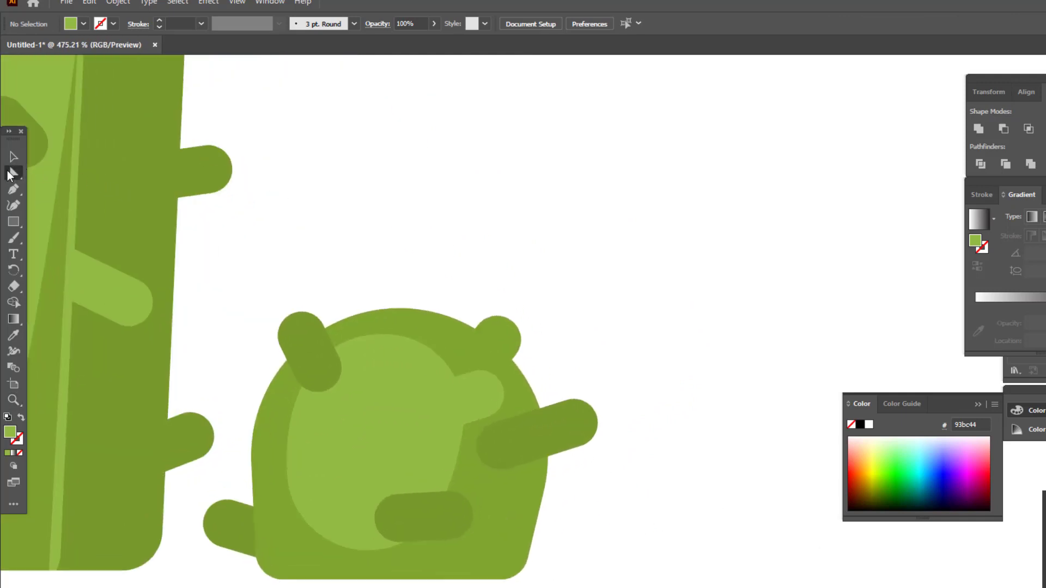
drag(629, 517, 628, 516)
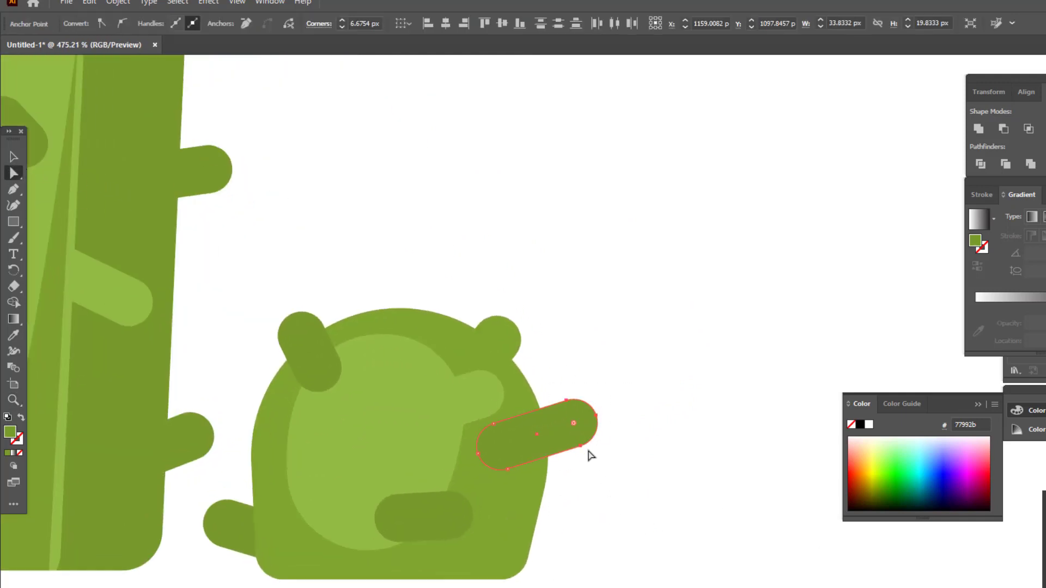
drag(589, 455, 566, 452)
scroll(565, 452, down, 5)
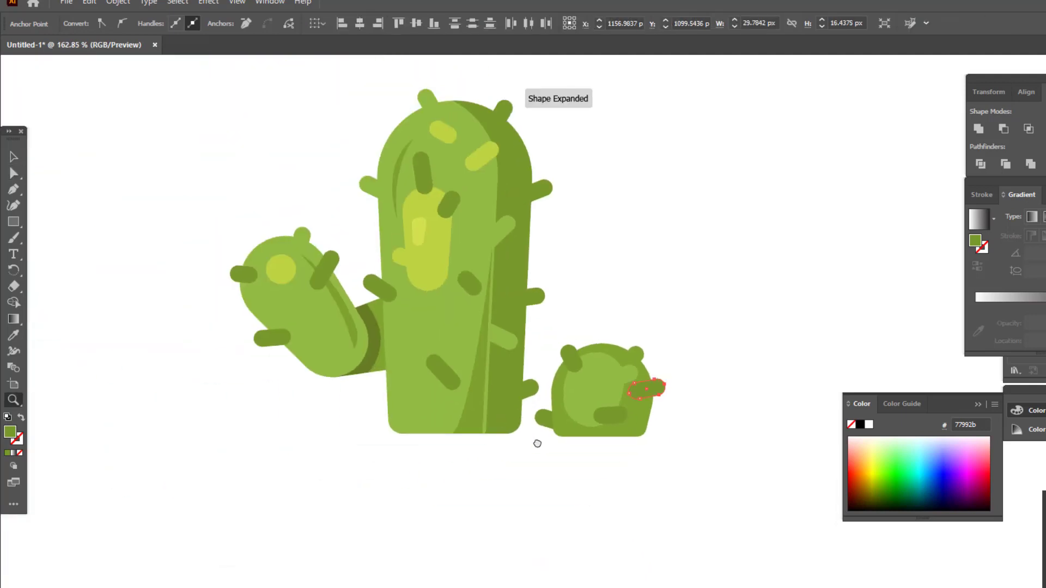
Pan the view to show empty canvas right of the small cactus.
key(z)
drag(675, 386, 587, 390)
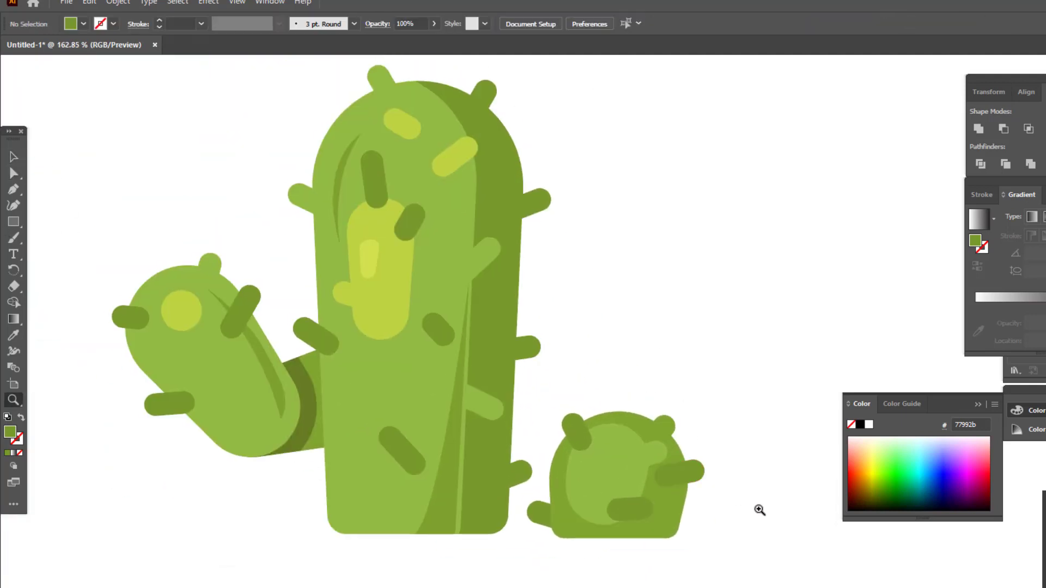
scroll(588, 390, down, 3)
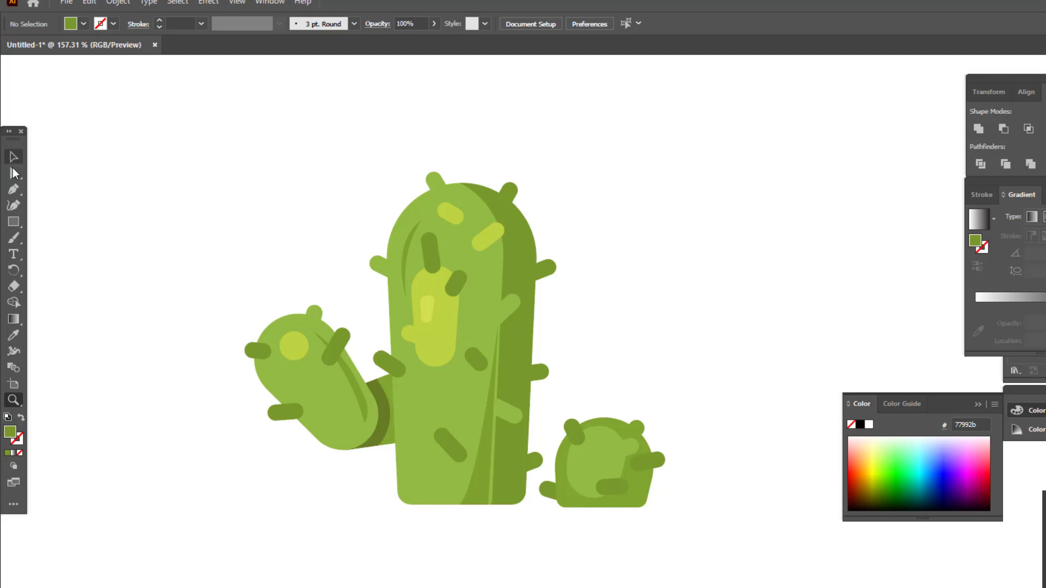
key(z)
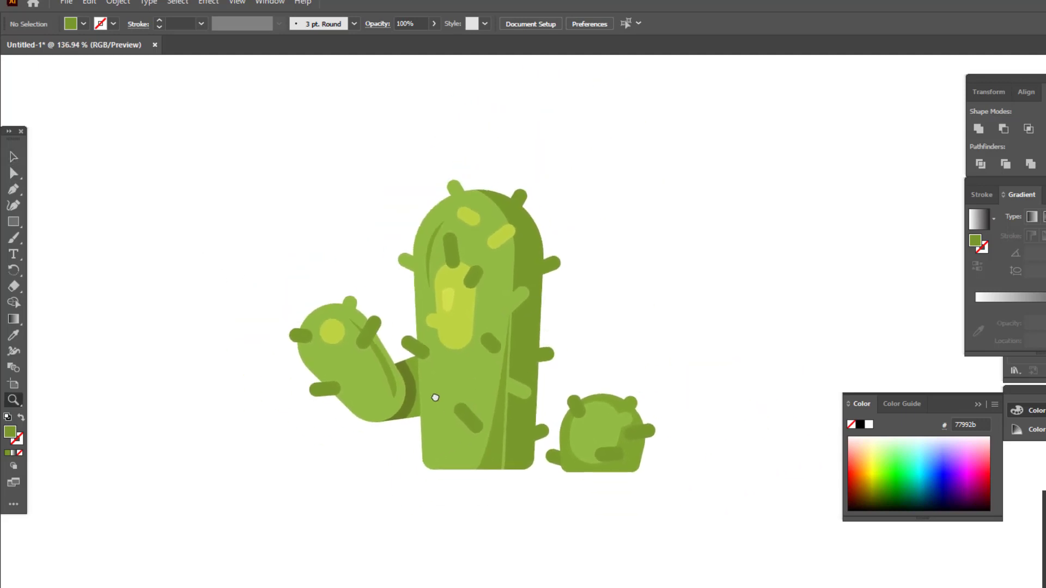
scroll(248, 307, down, 2)
key(m)
drag(234, 335, 436, 337)
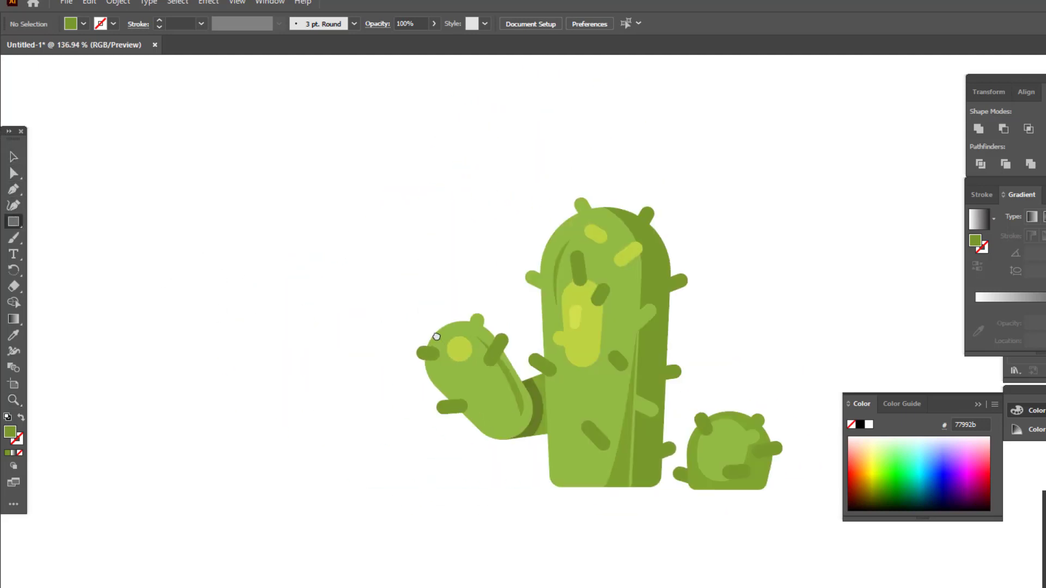
drag(651, 492, 519, 499)
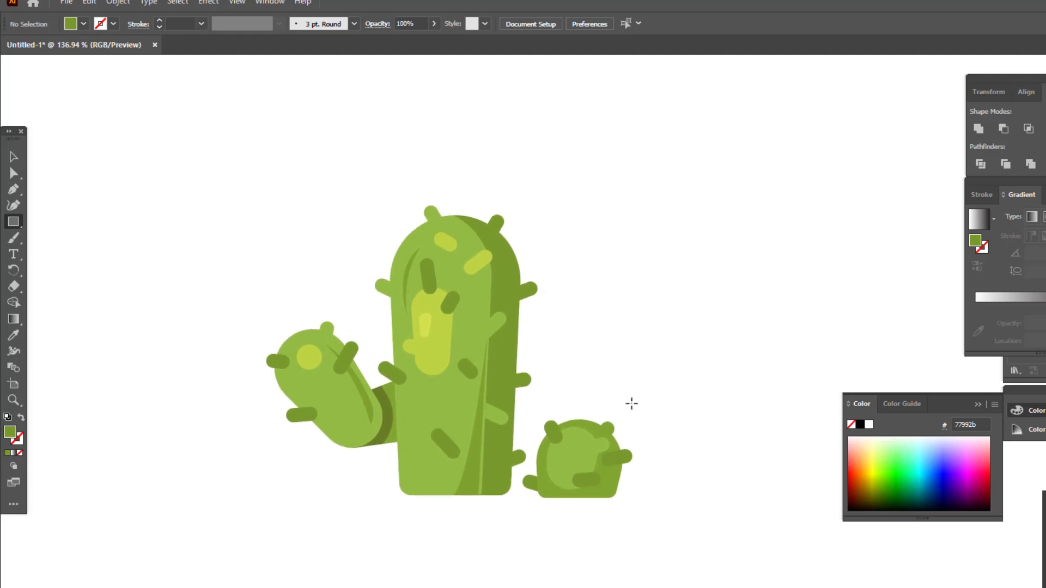
Draw a tall rectangle beside the small cactus and fill it with the cactus green.
drag(600, 302, 712, 496)
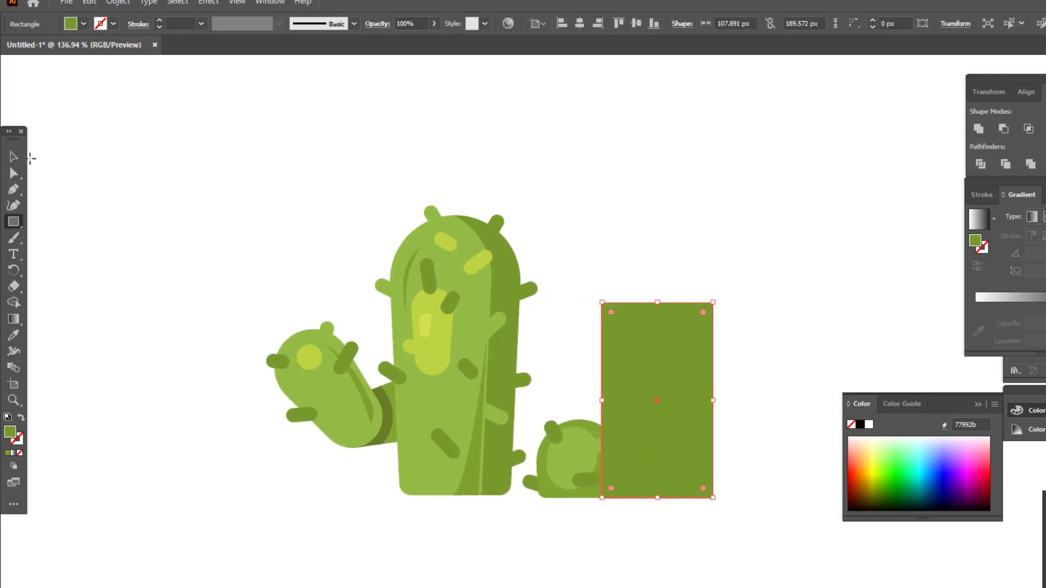
click(15, 158)
click(14, 336)
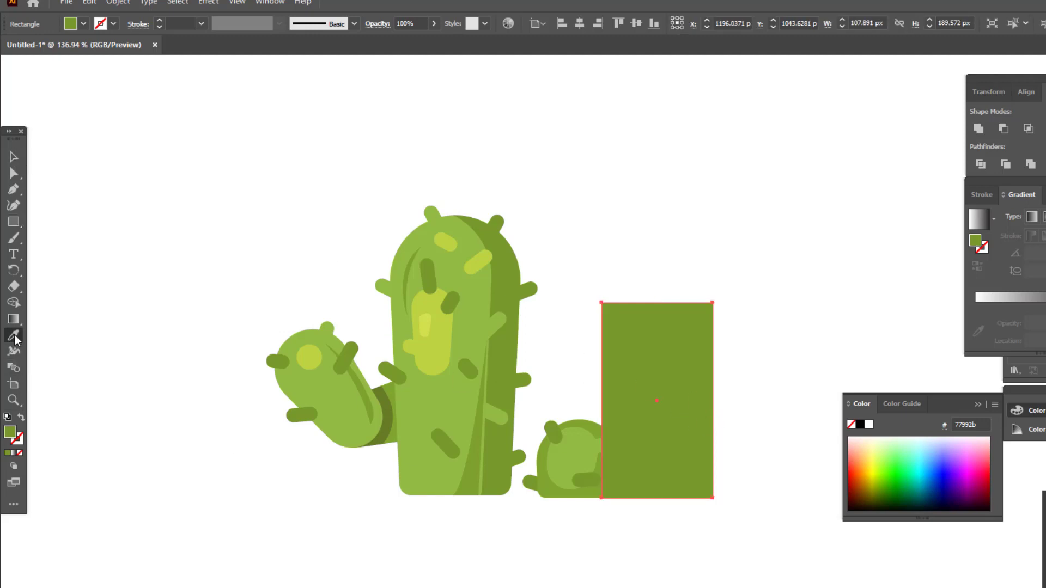
click(389, 406)
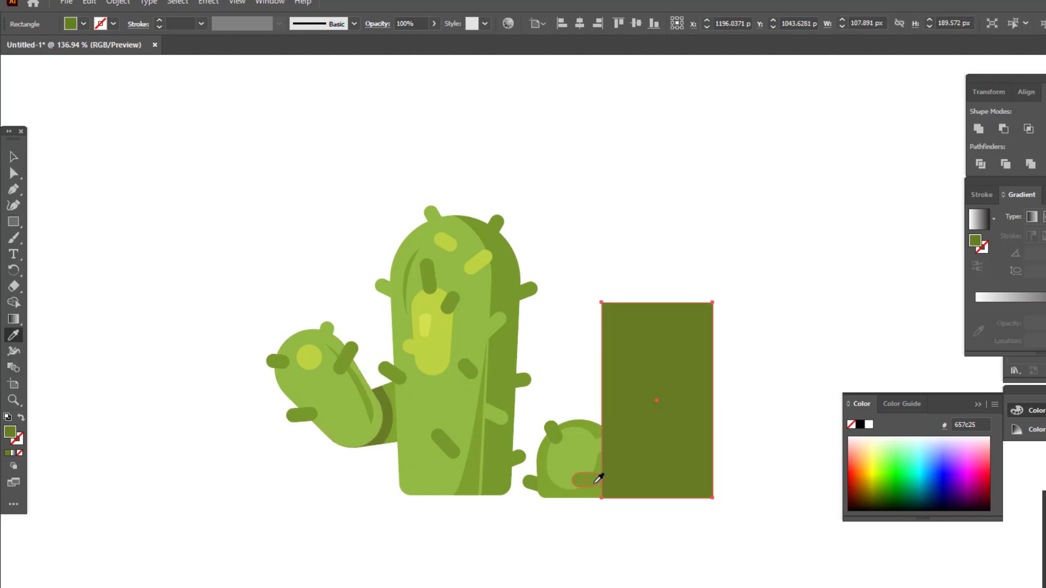
click(595, 482)
click(14, 154)
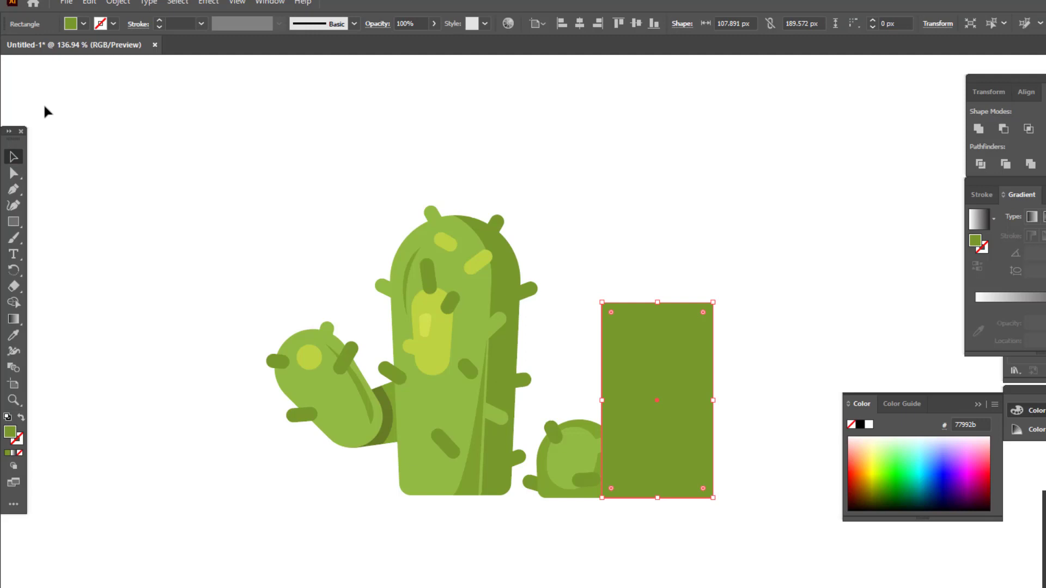
Send the rectangle behind the small cactus and nudge it left.
click(113, 8)
click(327, 74)
click(778, 322)
key(z)
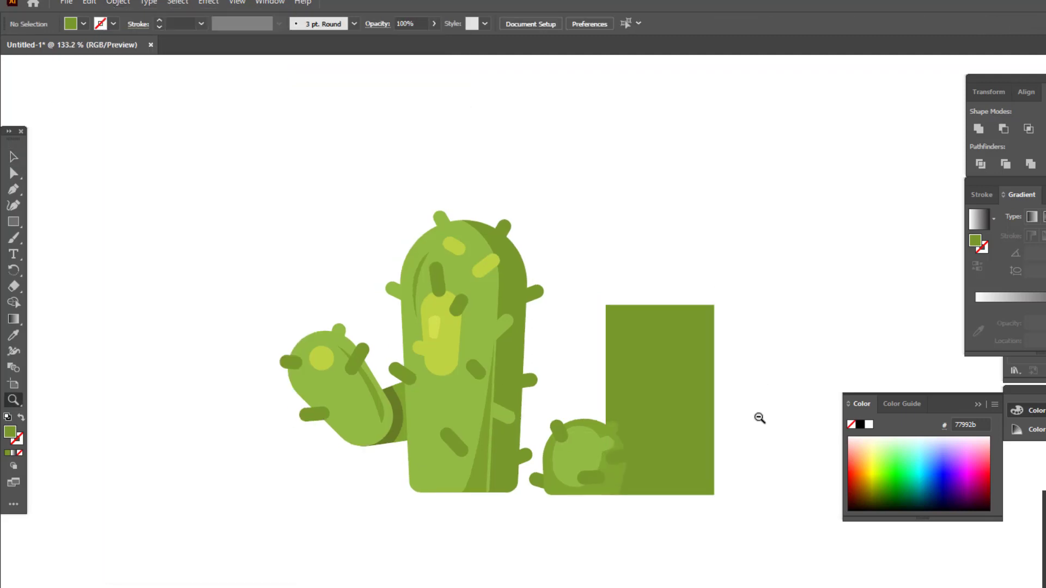
drag(759, 418, 774, 428)
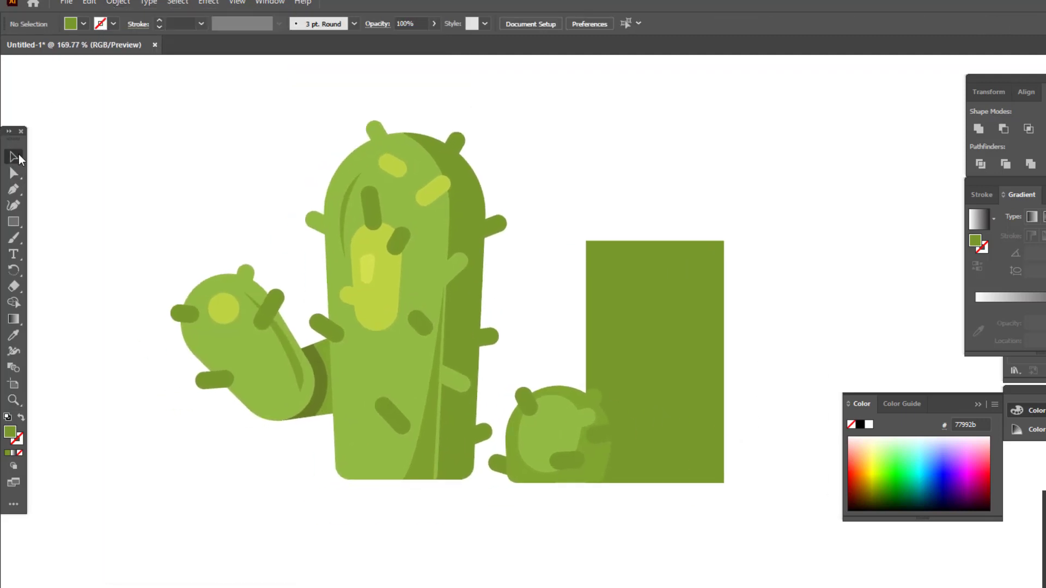
click(16, 157)
drag(713, 442, 699, 444)
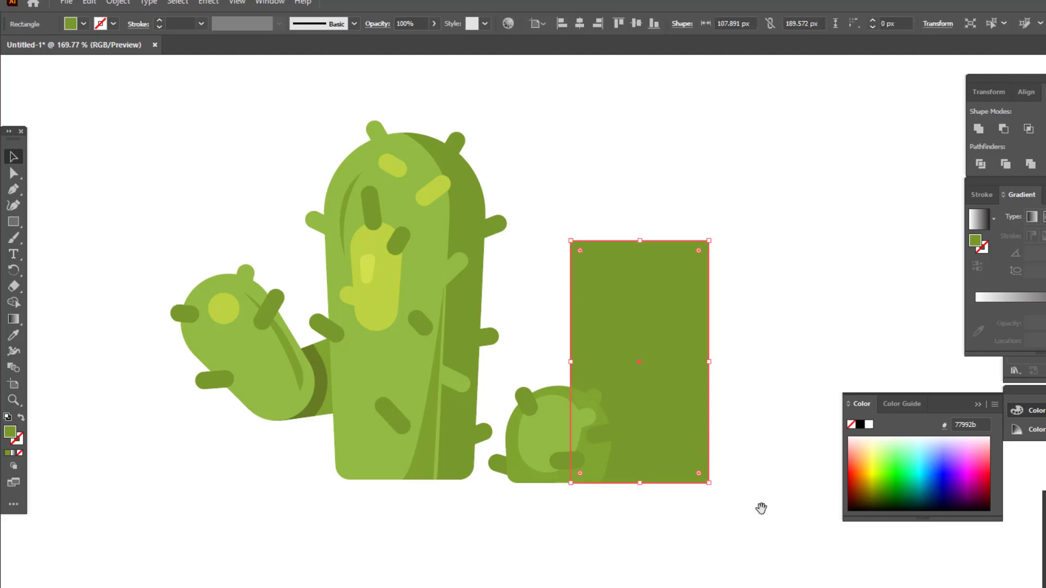
scroll(710, 431, up, 1)
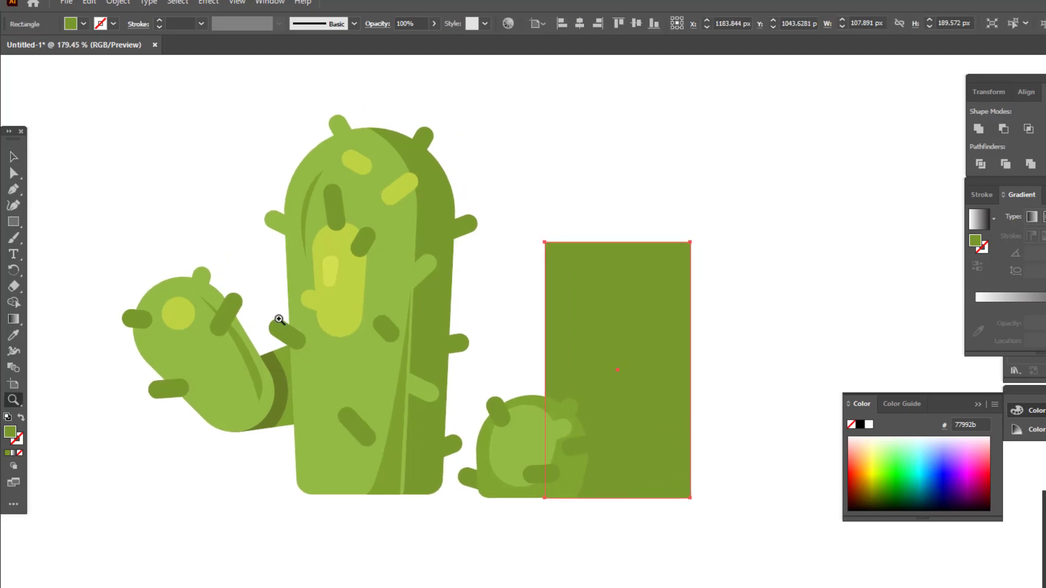
key(e)
click(63, 176)
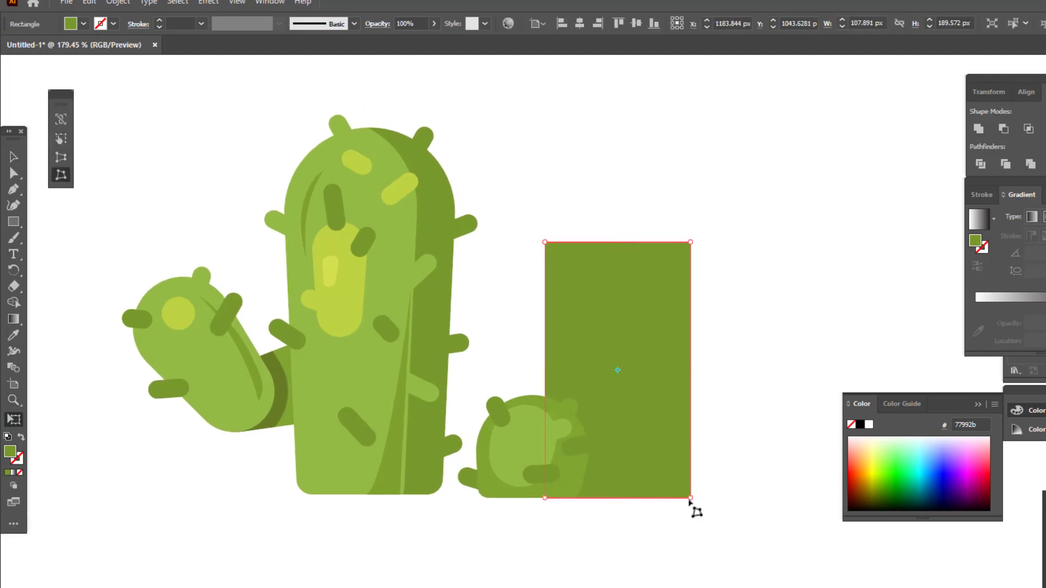
Taper the rectangle's bottom and round its top into a dome with softened bottom corners.
drag(687, 486, 671, 506)
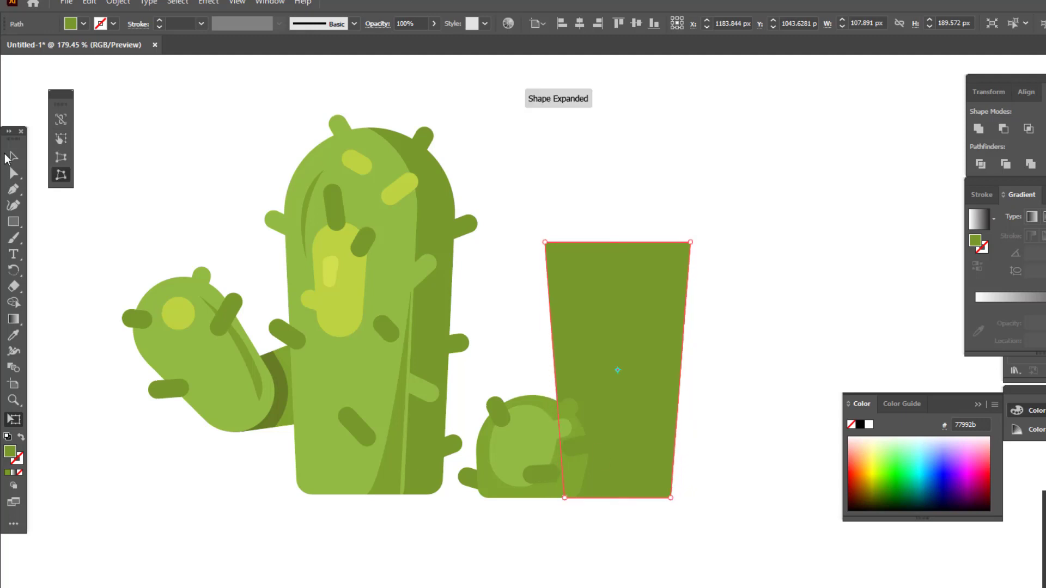
key(a)
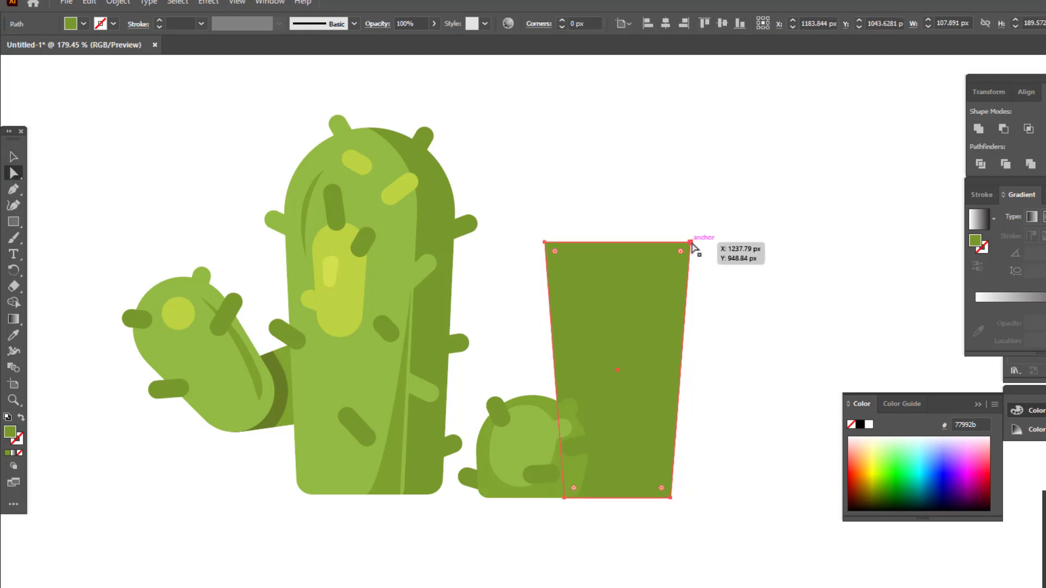
drag(689, 243, 693, 224)
key(ctrl+z)
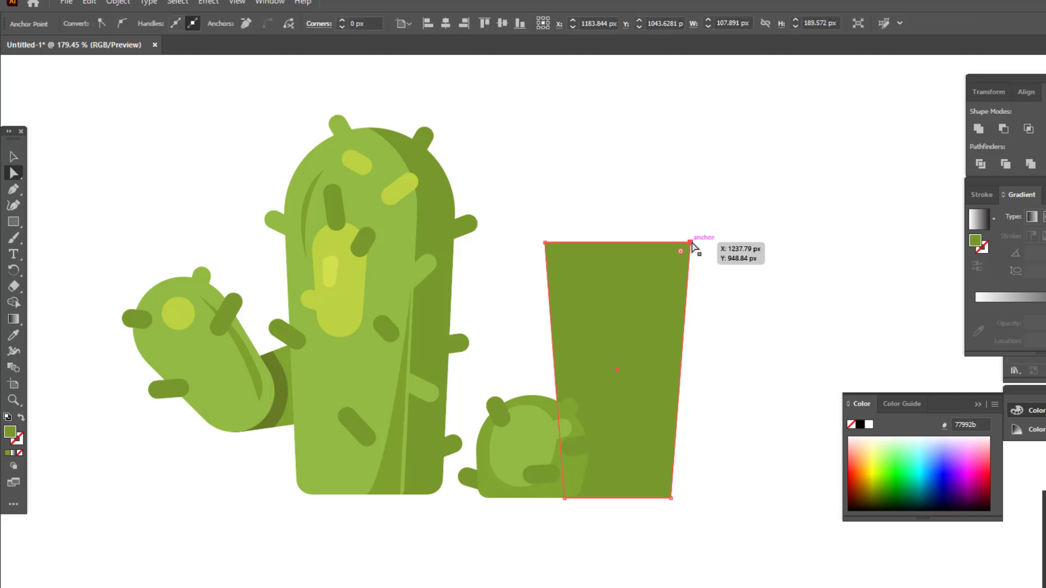
drag(733, 256, 535, 216)
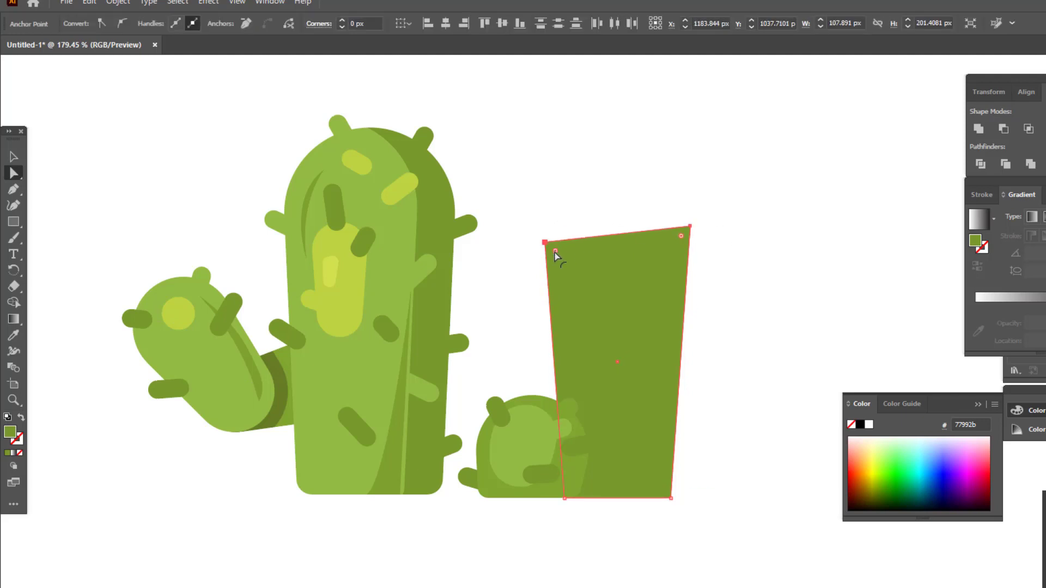
drag(554, 253, 570, 468)
click(670, 497)
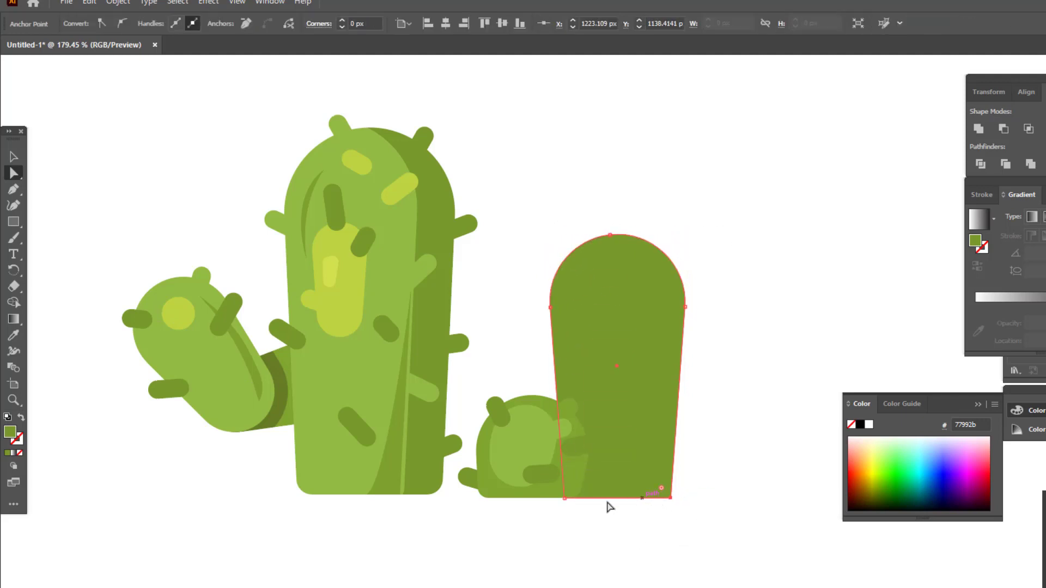
shift+click(564, 497)
drag(574, 489, 579, 493)
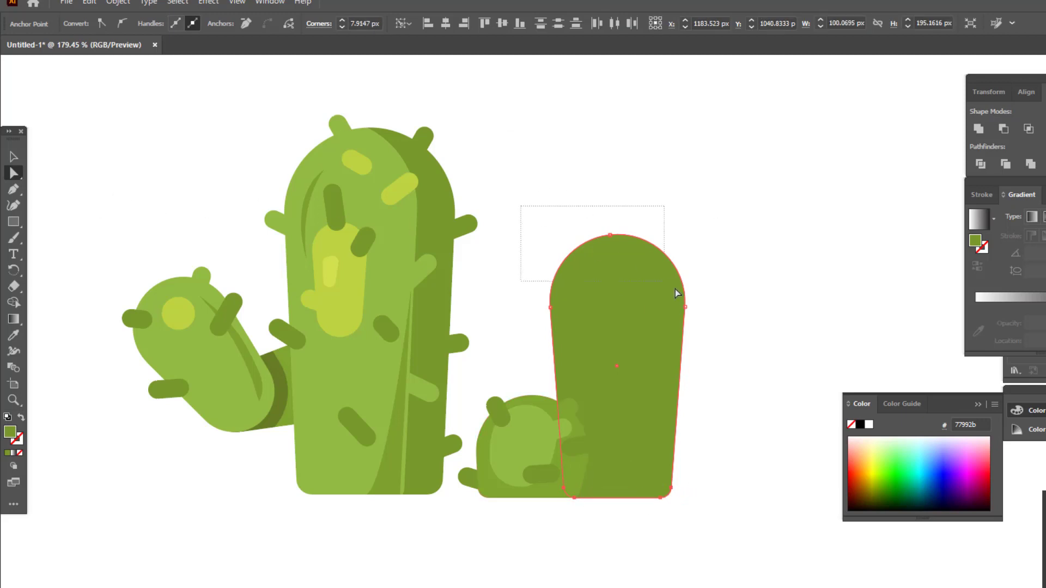
drag(711, 329, 696, 312)
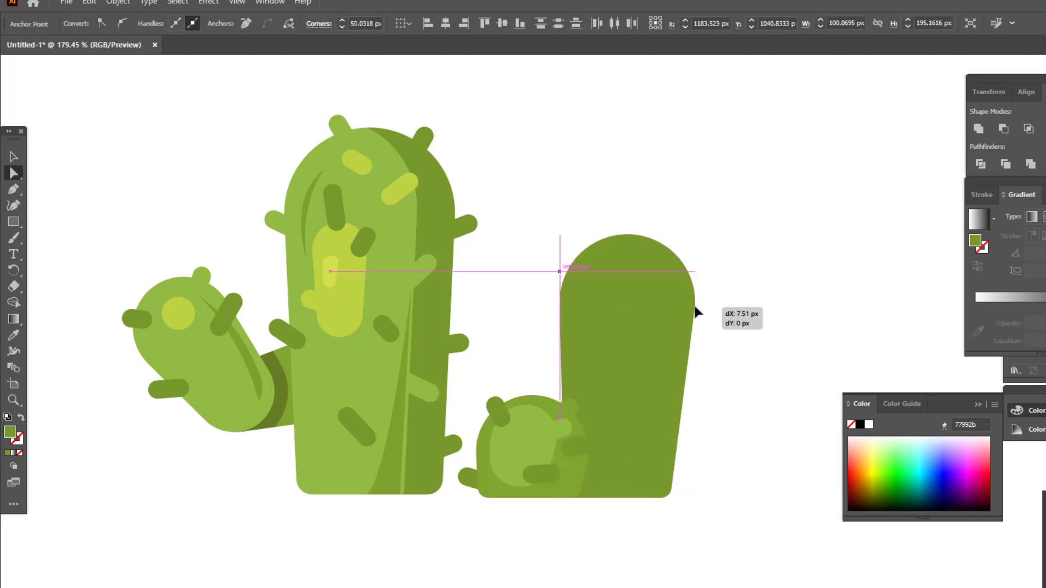
Lower the dome top slightly and give the shape a darker green fill.
key(z)
drag(696, 245, 708, 245)
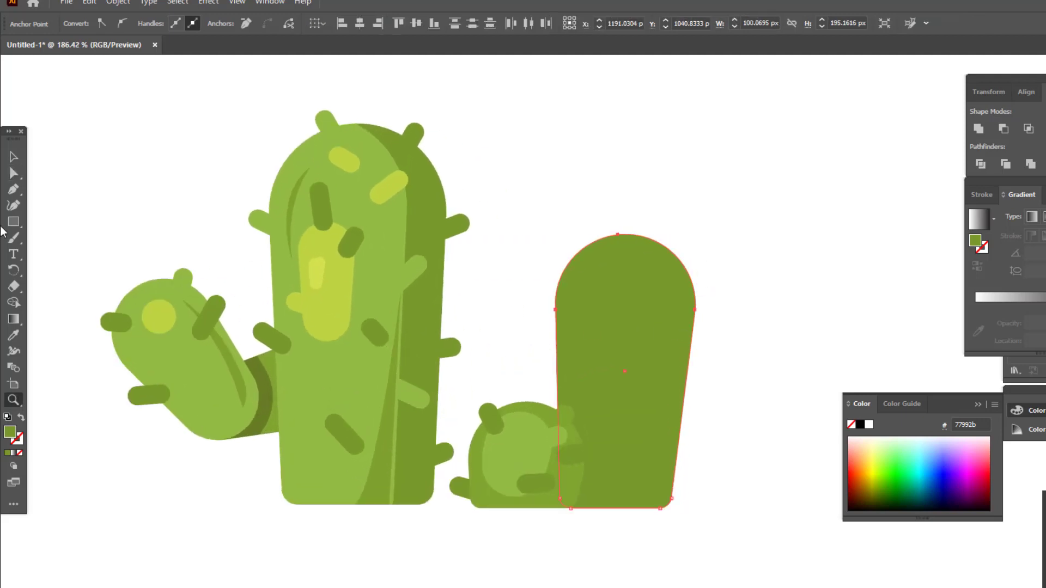
click(12, 175)
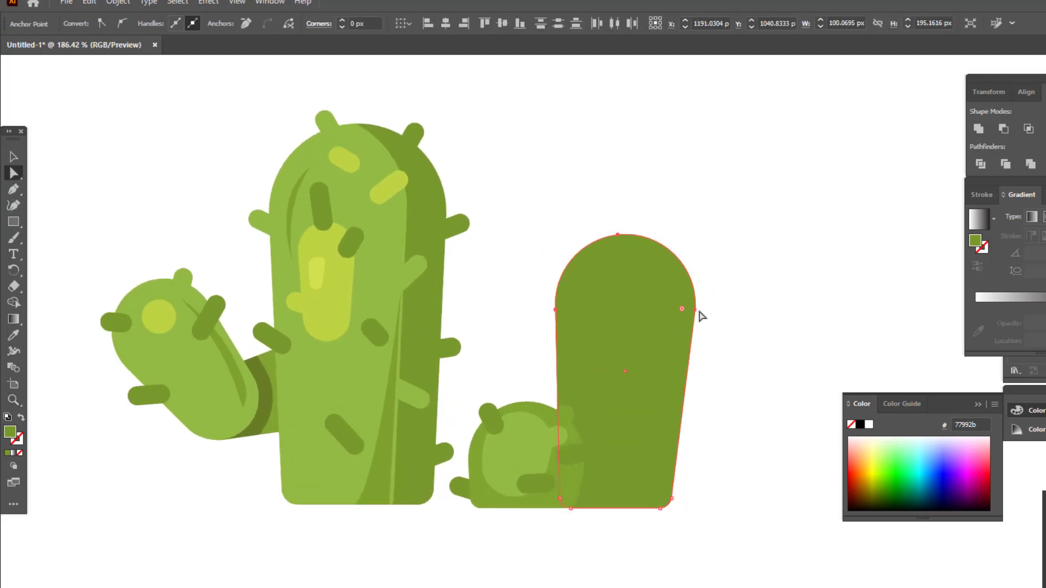
drag(701, 316, 696, 343)
key(z)
mouse_move(727, 292)
mouse_down()
mouse_move(536, 334)
mouse_move(717, 392)
mouse_up()
double_click(11, 434)
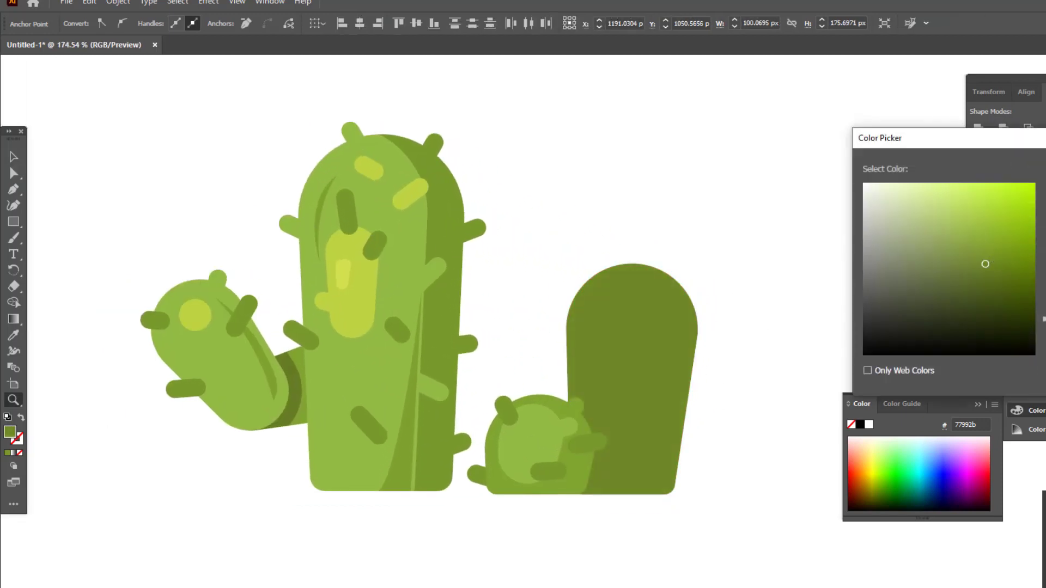
key(Return)
mouse_move(596, 240)
mouse_down()
mouse_move(630, 297)
mouse_move(2, 180)
mouse_up()
click(13, 157)
click(917, 327)
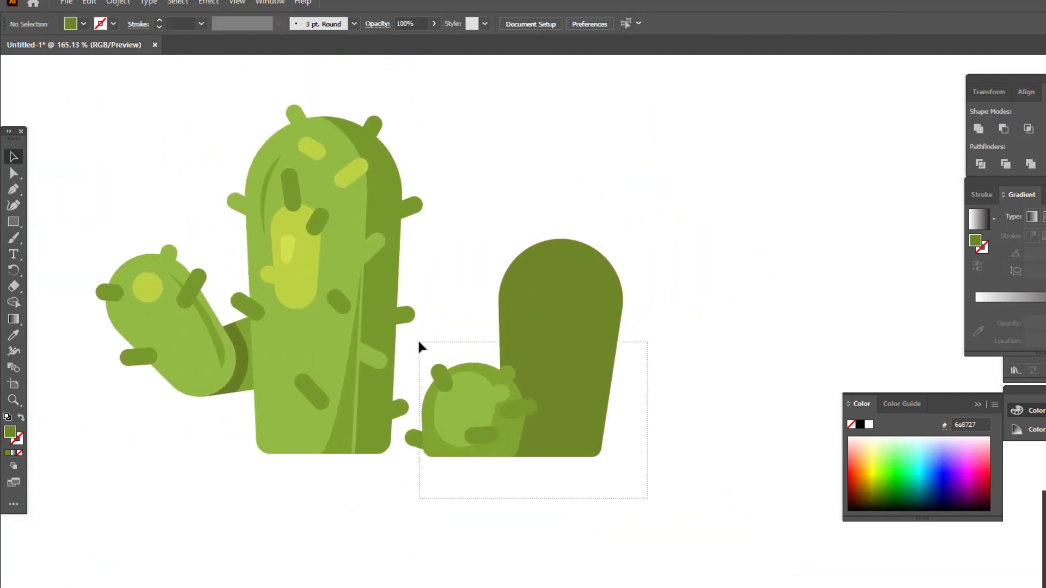
Move the back cactus left and recolour its fill to olive green 77932a.
drag(591, 458, 567, 442)
drag(659, 455, 802, 481)
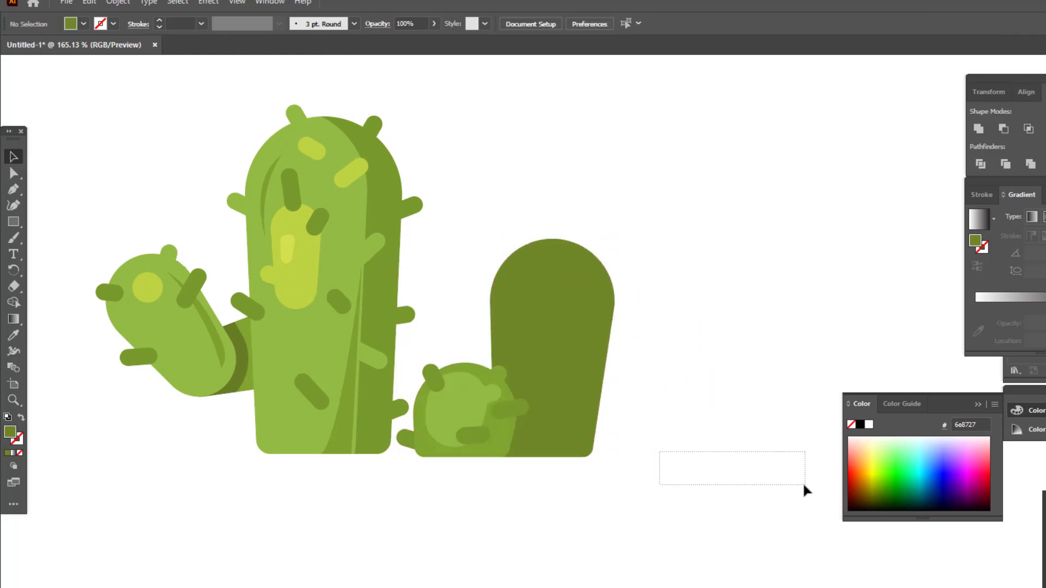
click(729, 414)
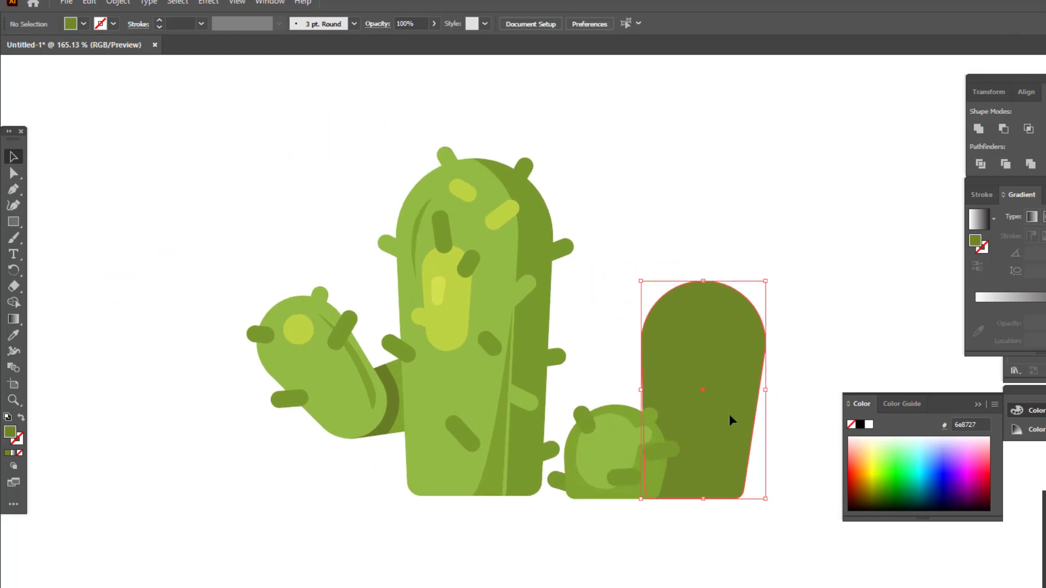
click(12, 338)
click(673, 447)
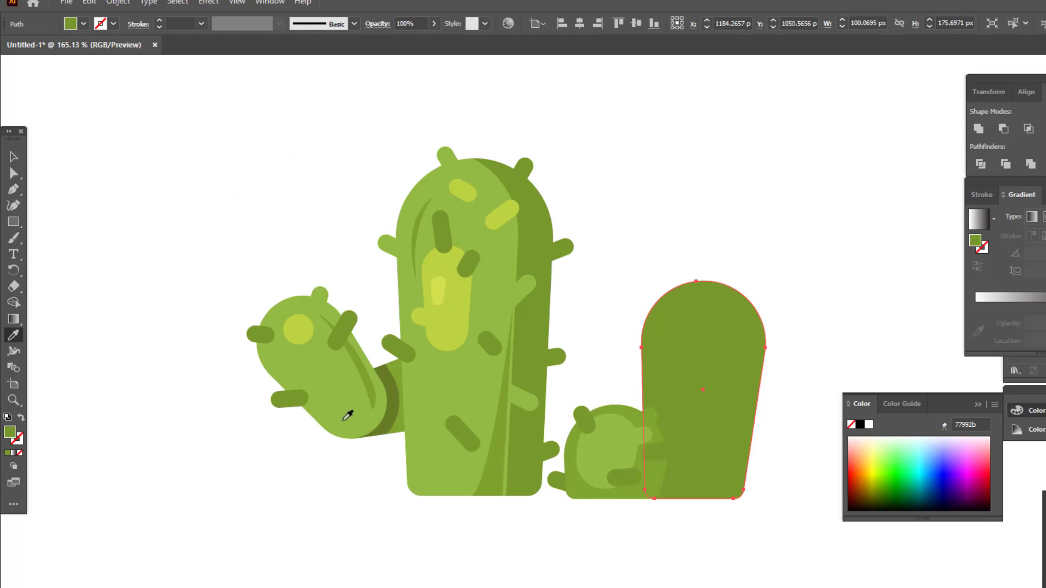
double_click(9, 433)
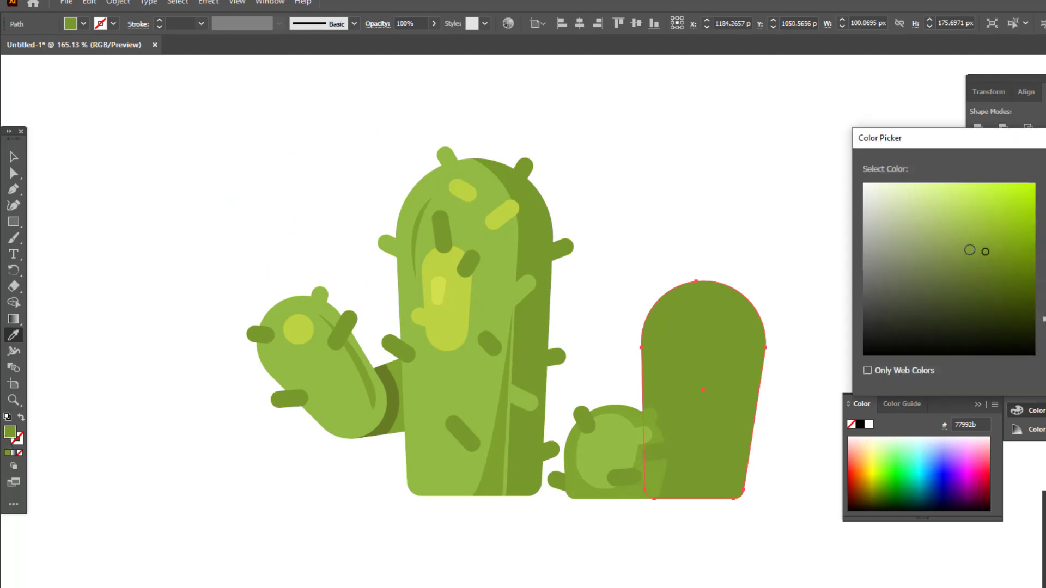
key(Return)
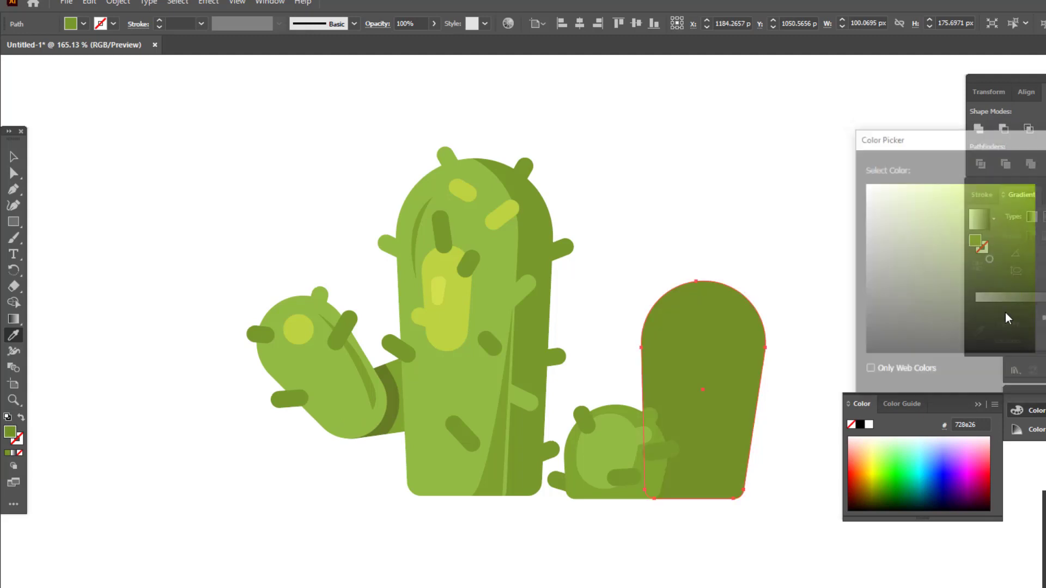
drag(637, 438, 538, 415)
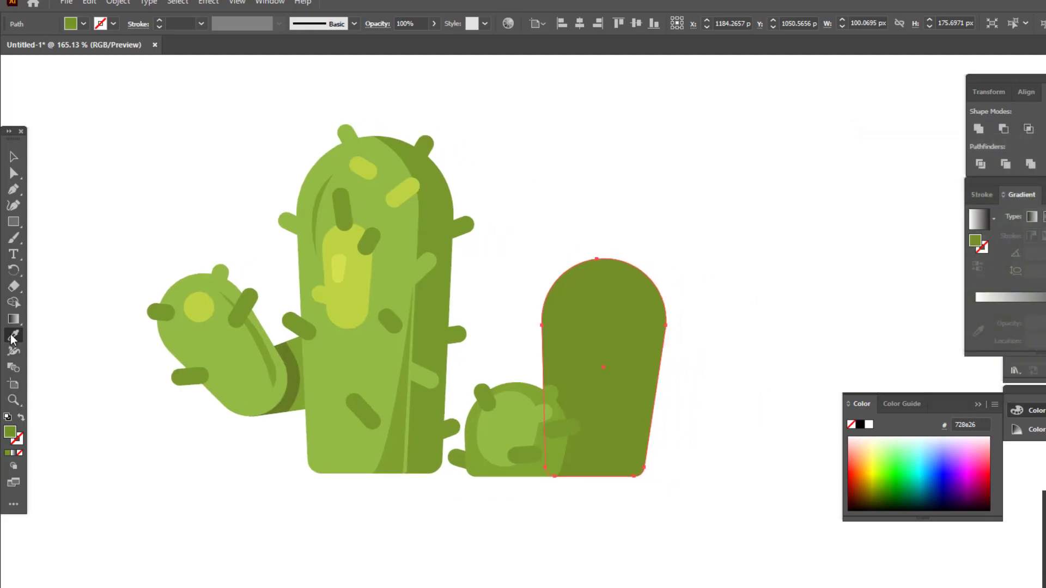
click(434, 426)
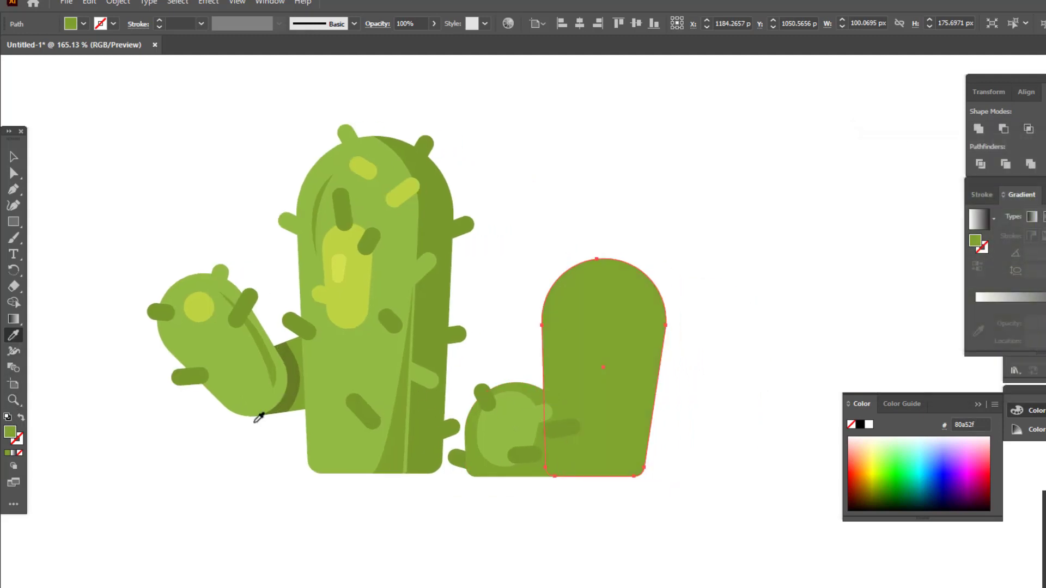
double_click(15, 435)
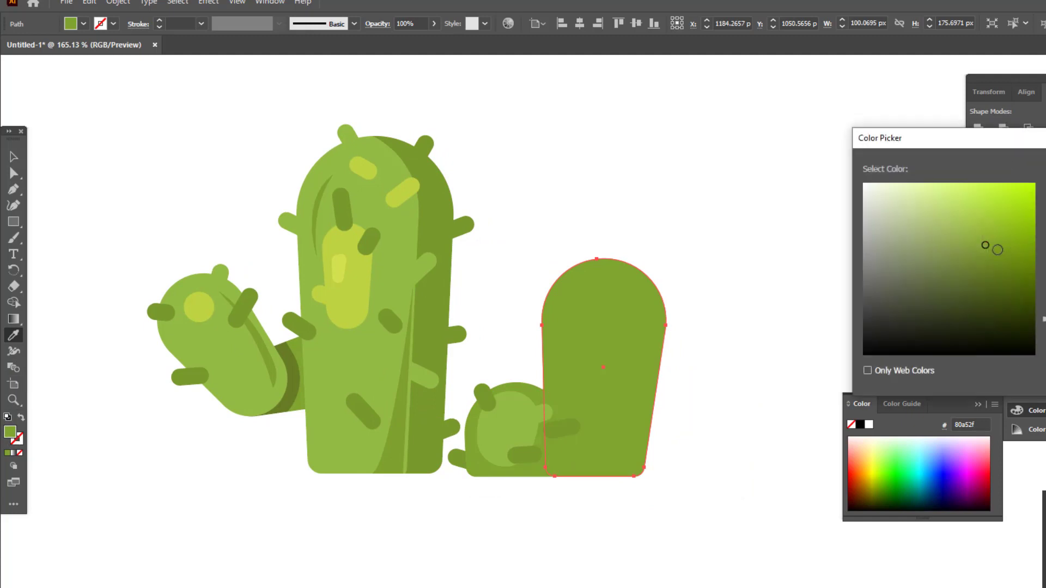
click(993, 250)
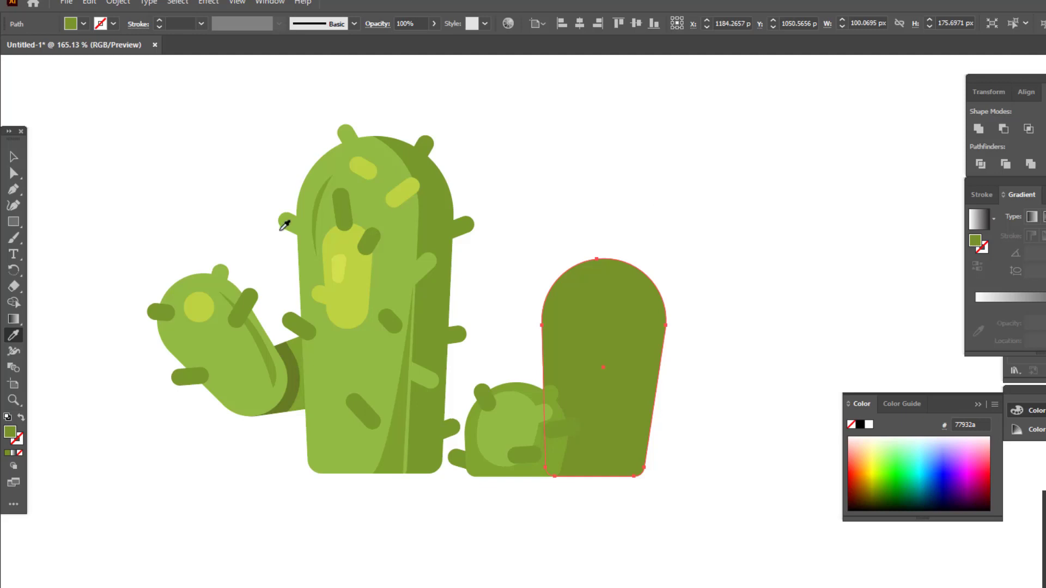
click(701, 376)
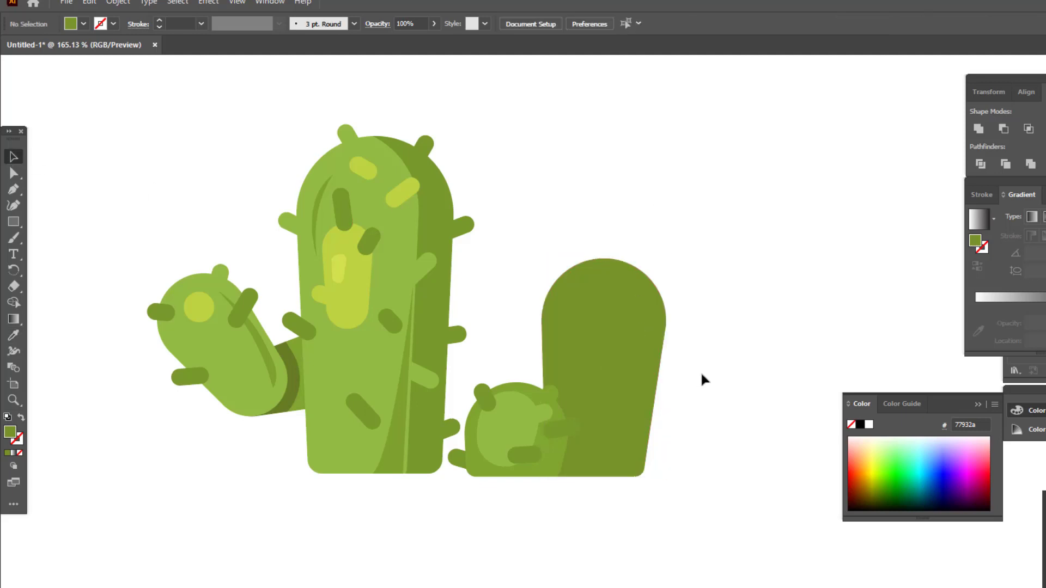
Alt-copy a spike onto the right cactus's side and match its colour with the Eyedropper.
key(z)
drag(812, 437, 716, 548)
click(643, 282)
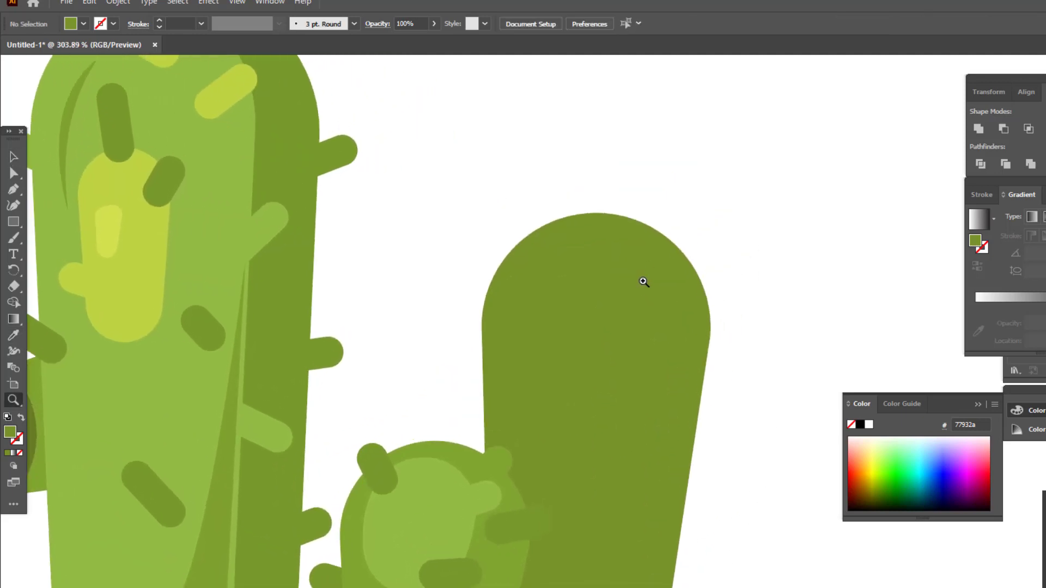
drag(596, 181, 611, 218)
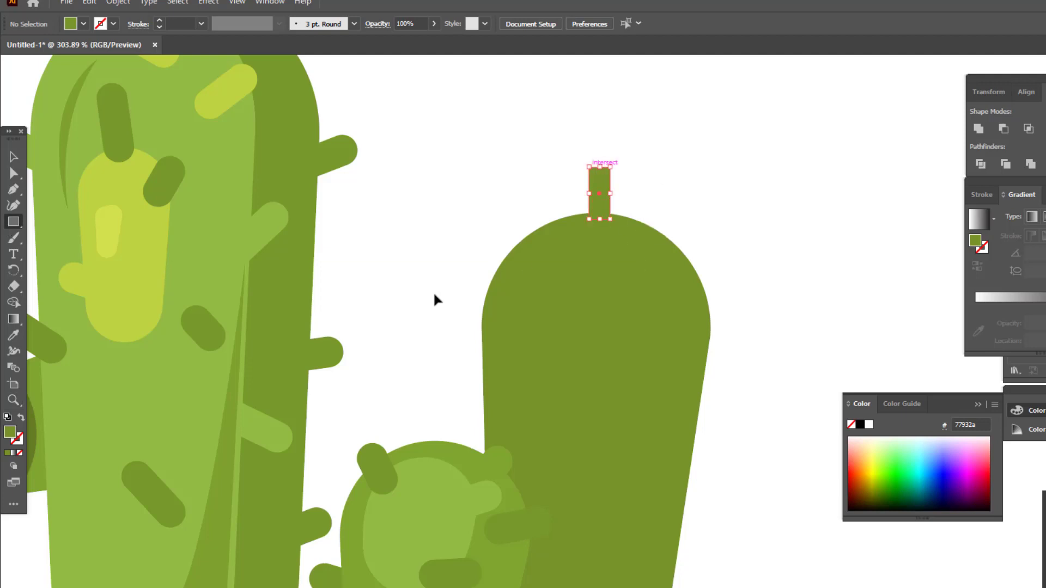
key(ctrl+z)
drag(335, 356, 704, 300)
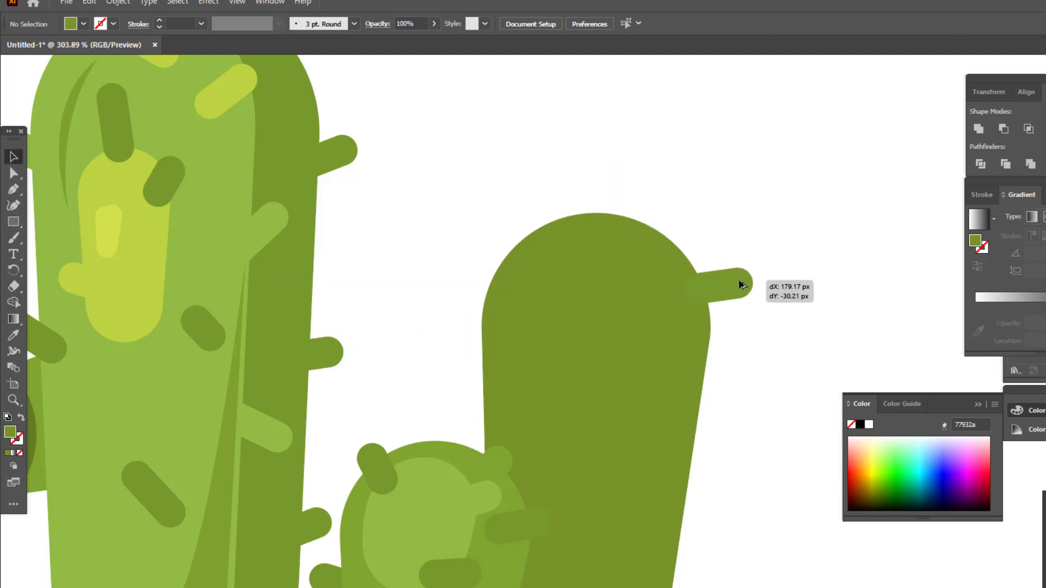
click(14, 335)
click(551, 344)
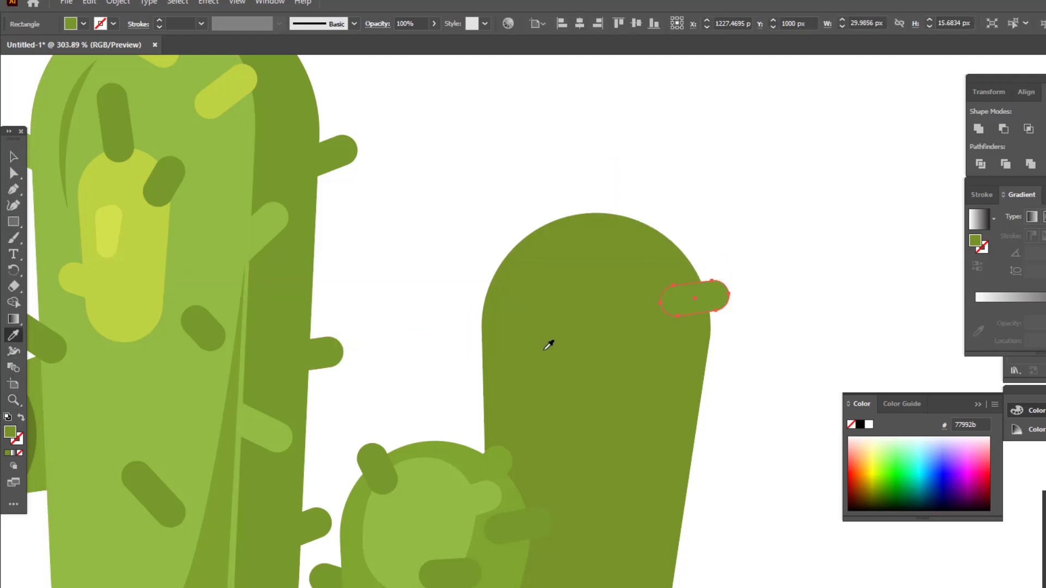
Add a second spike copy lower down the cactus's right side.
key(v)
click(759, 269)
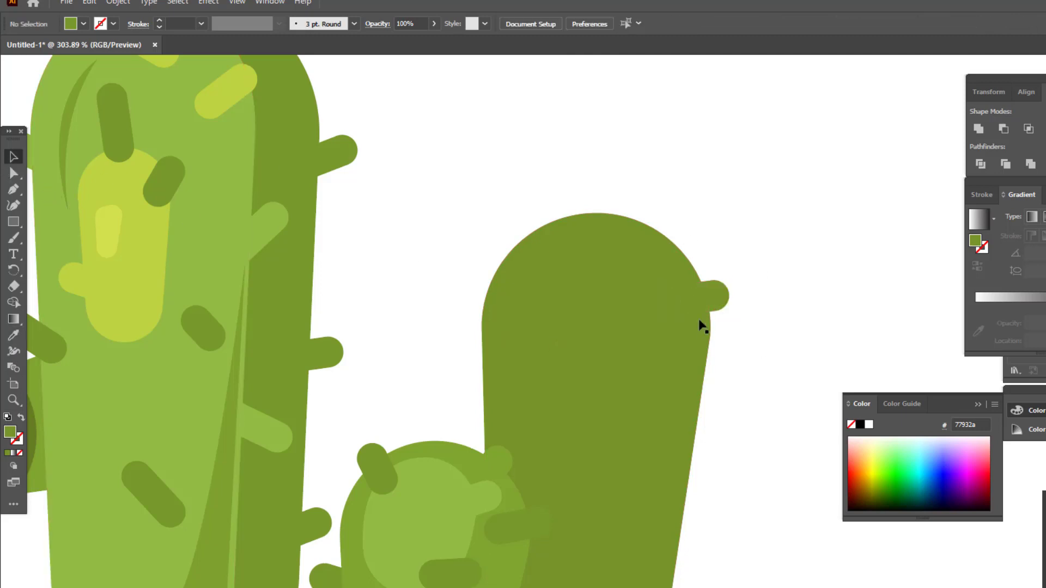
key(ctrl+z)
click(747, 333)
mouse_move(712, 300)
mouse_down()
mouse_move(716, 391)
mouse_move(741, 393)
mouse_up()
Place an upright spike and a diagonal spike on the cactus's dome.
click(746, 333)
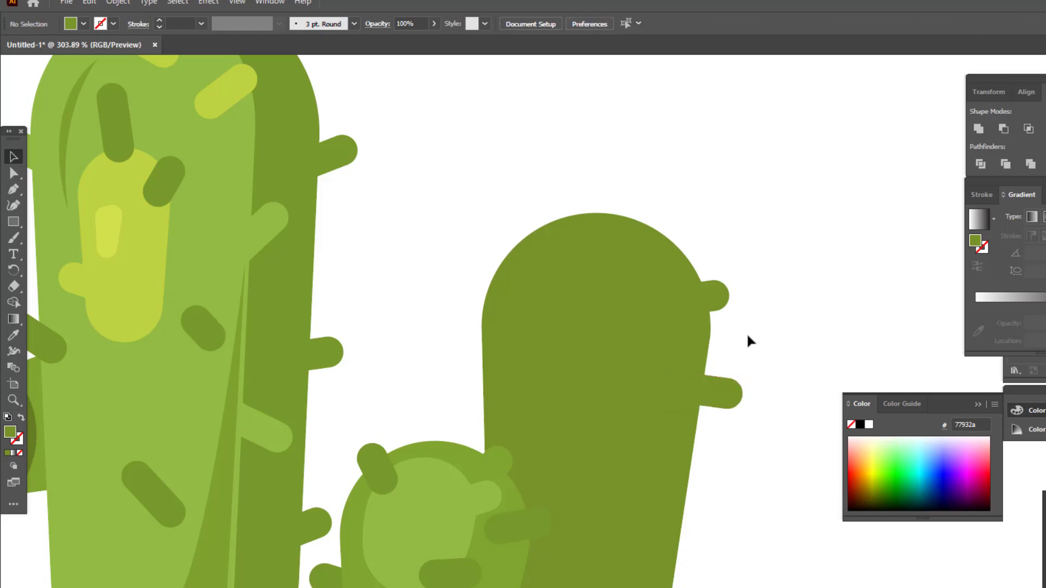
drag(715, 296, 604, 214)
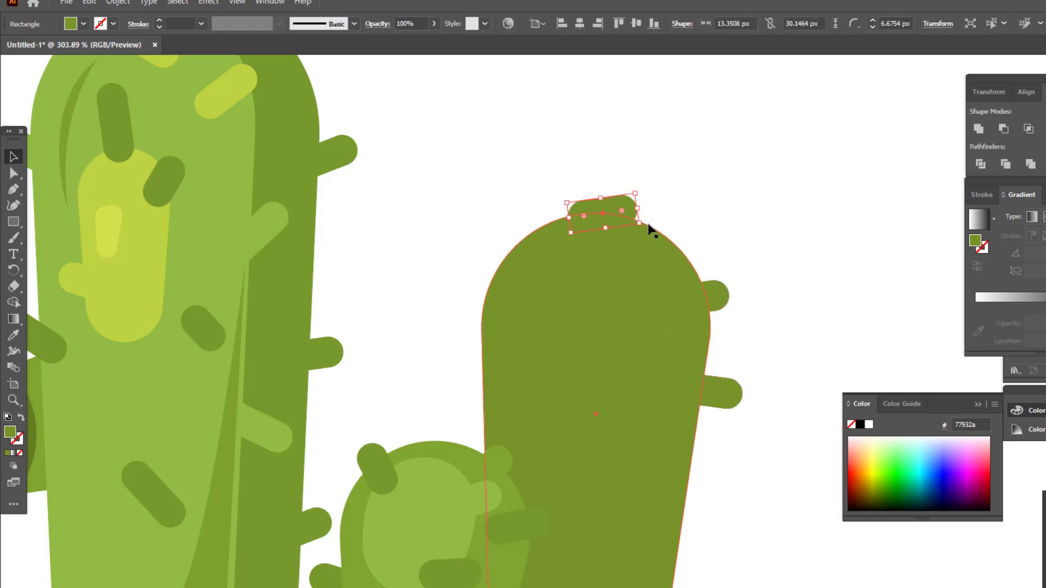
drag(643, 221, 626, 159)
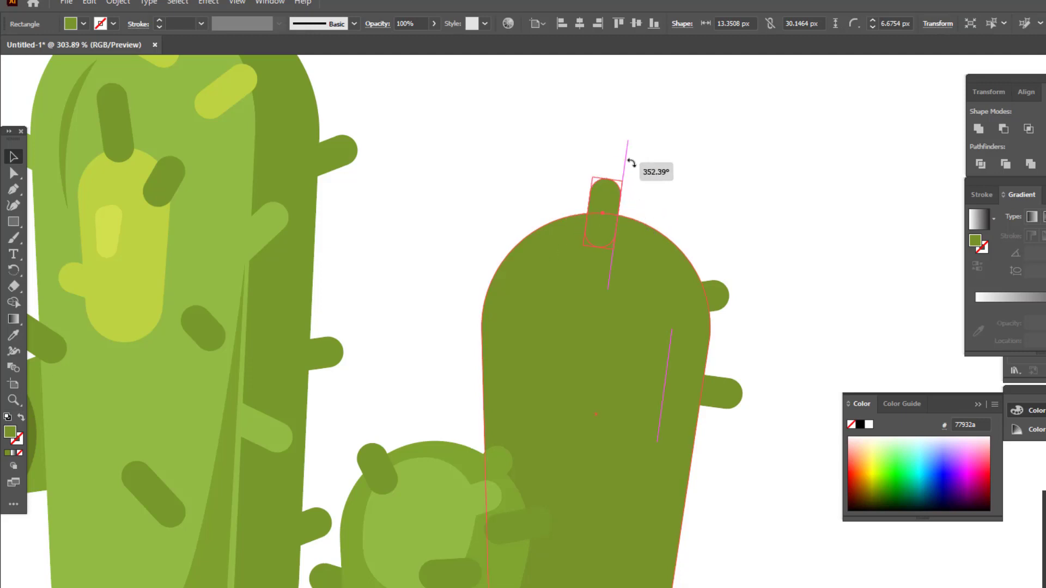
drag(605, 195, 646, 219)
mouse_move(665, 176)
mouse_down()
mouse_move(677, 197)
mouse_move(647, 221)
mouse_up()
click(754, 303)
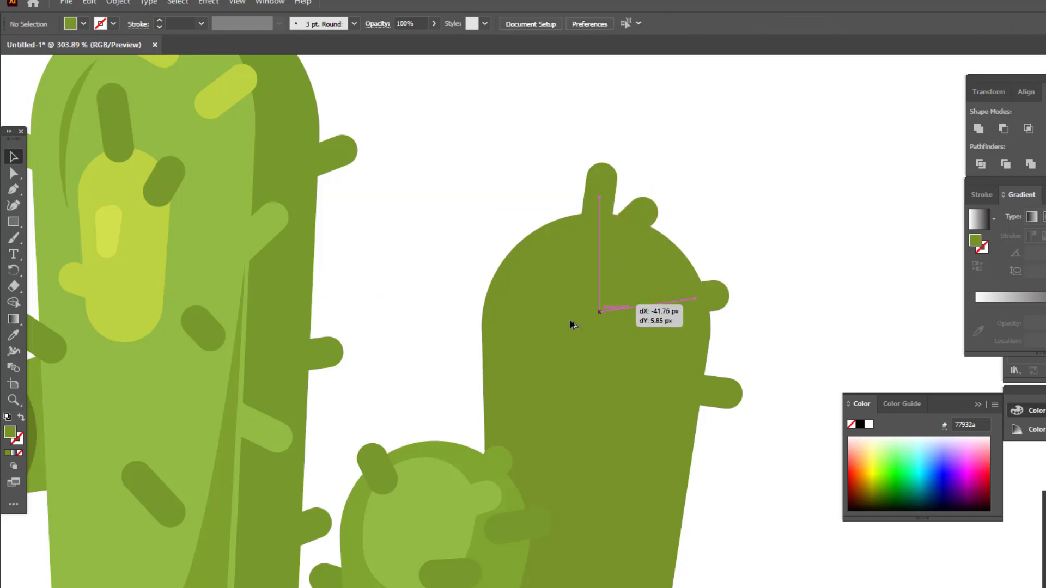
Add a steeply angled spike on the cactus's left side.
mouse_move(570, 325)
mouse_down()
mouse_move(518, 391)
mouse_move(525, 468)
mouse_up()
mouse_move(468, 385)
mouse_down()
mouse_move(481, 410)
mouse_move(537, 241)
mouse_move(566, 272)
mouse_move(503, 298)
mouse_move(525, 292)
mouse_up()
click(460, 358)
click(738, 168)
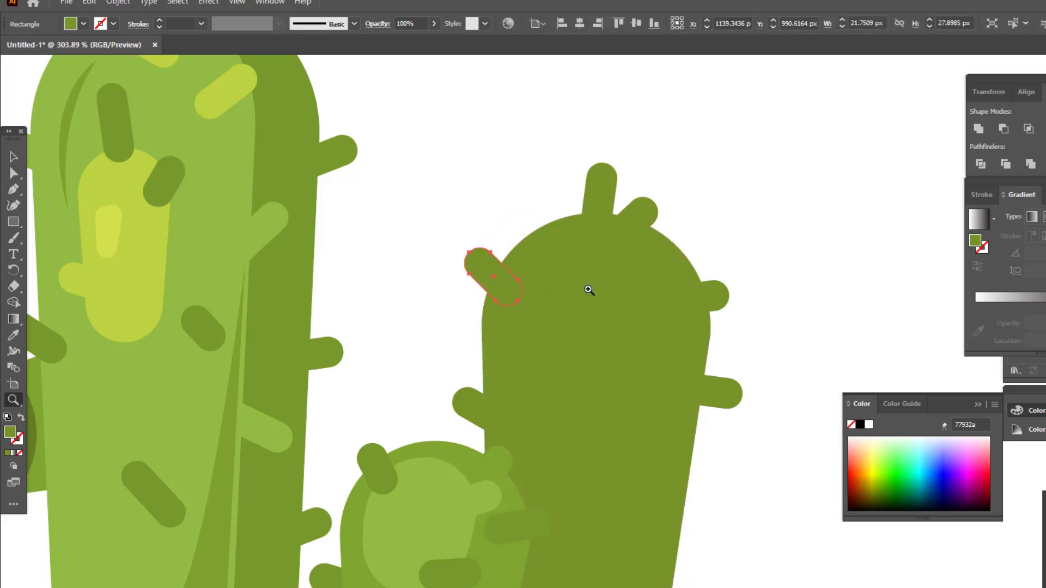
key(z)
mouse_move(589, 290)
mouse_down()
mouse_move(430, 437)
mouse_move(517, 413)
mouse_up()
Nudge the upper-left spike onto the edge and add two spikes along the lower-right edge.
click(12, 155)
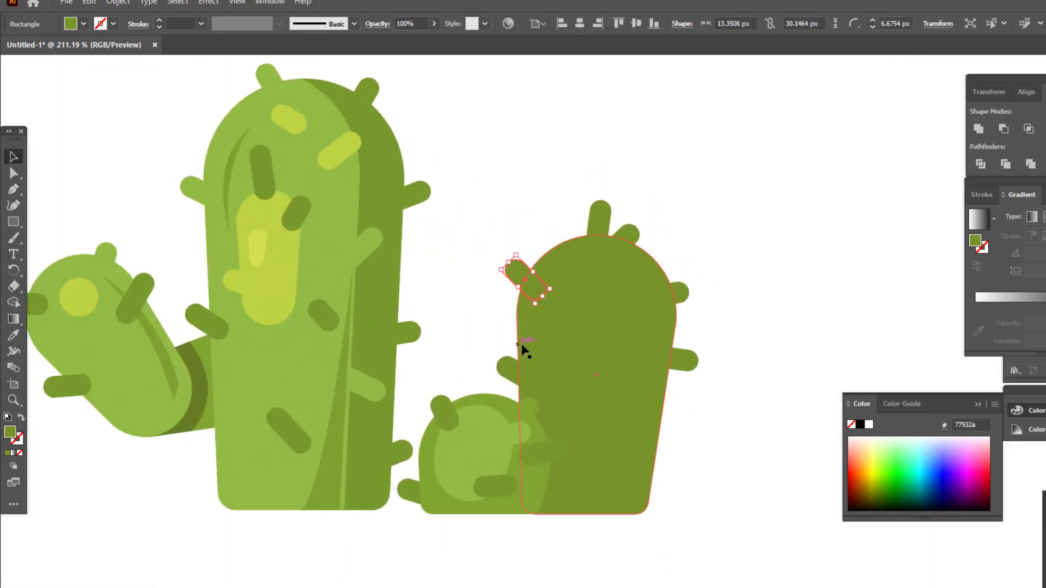
drag(529, 291, 538, 300)
click(735, 195)
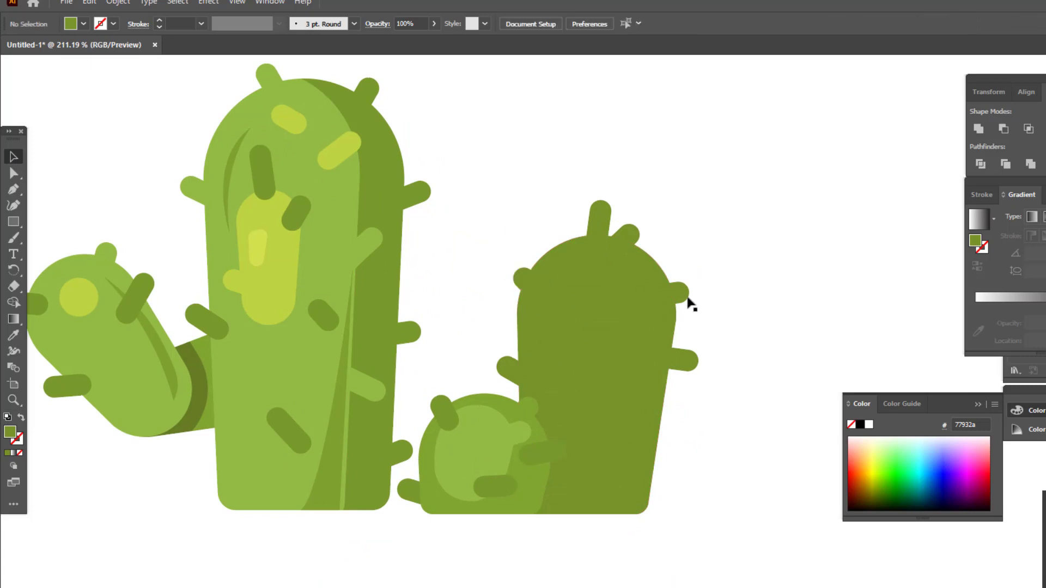
drag(686, 297, 669, 483)
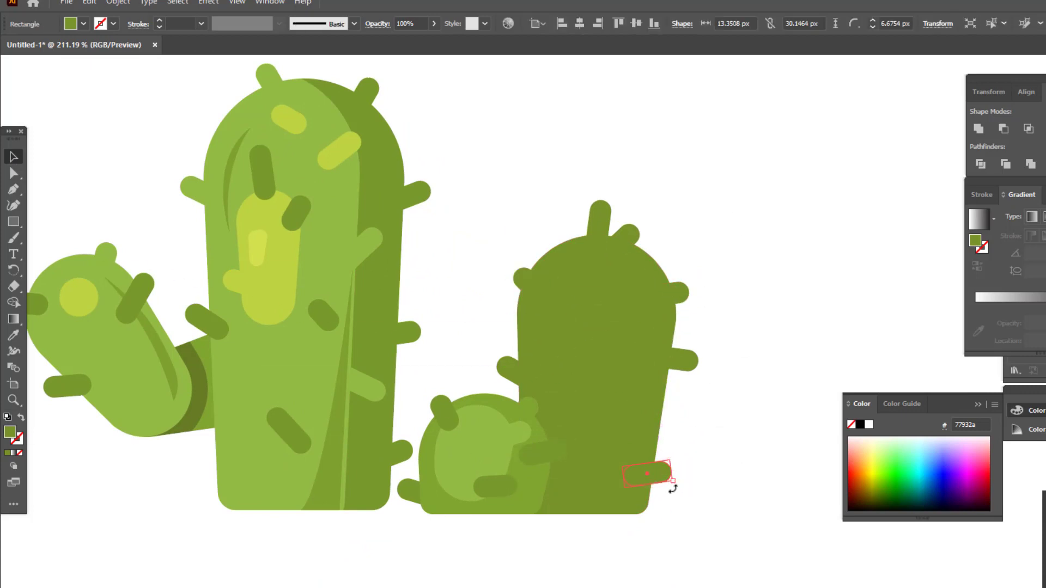
drag(669, 482, 676, 490)
click(690, 372)
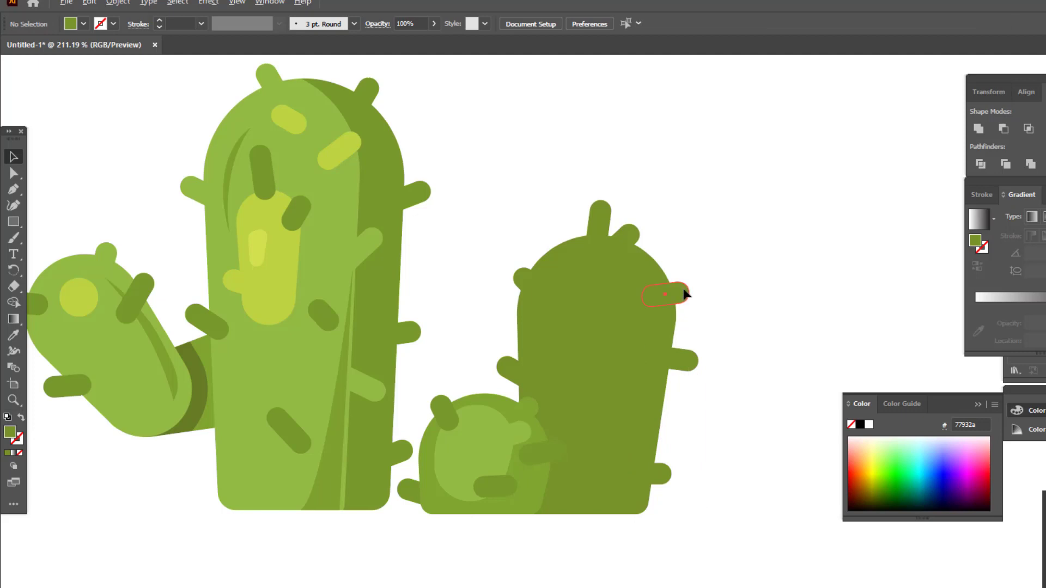
drag(685, 294, 675, 433)
Place one more spike copy on the cactus's left edge.
key(z)
alt+click(496, 406)
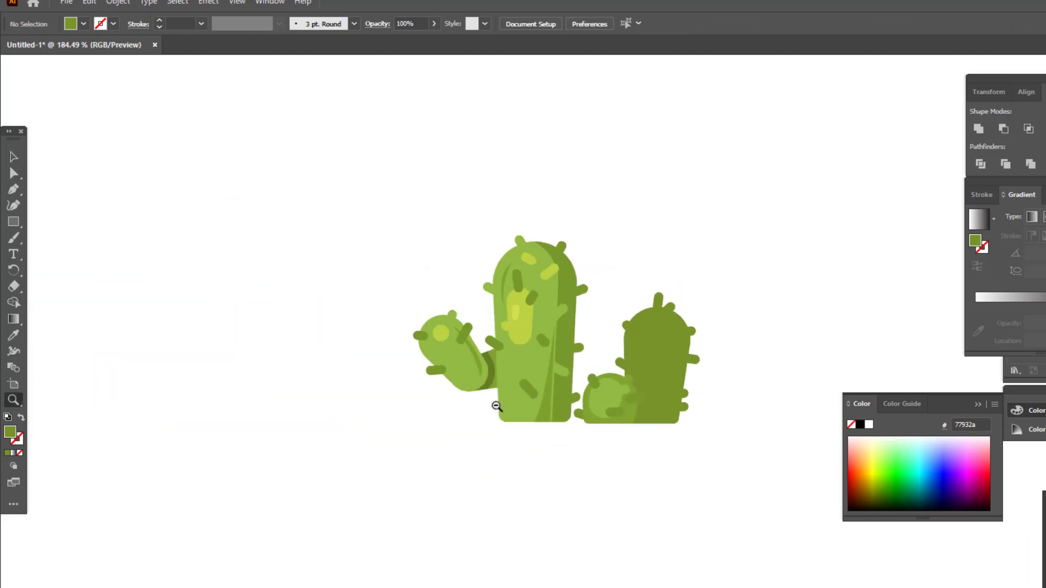
click(707, 361)
key(v)
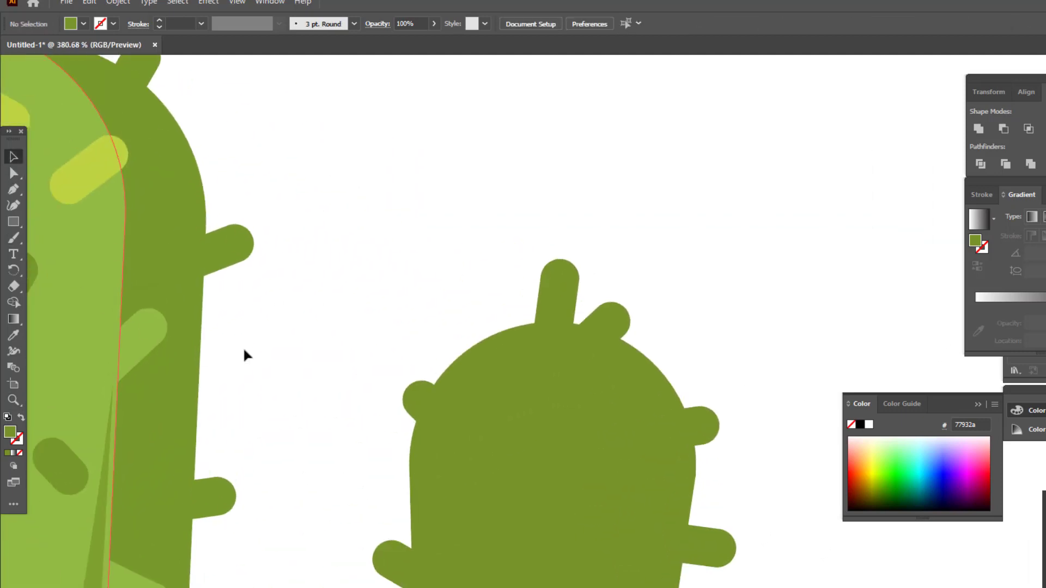
scroll(718, 306, down, 4)
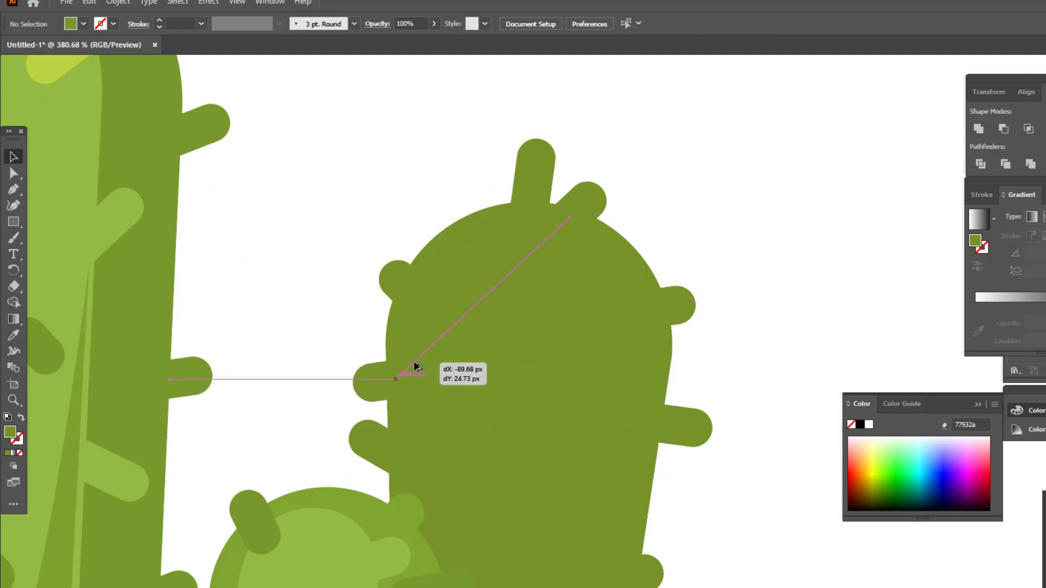
mouse_move(673, 303)
mouse_down()
mouse_move(400, 379)
mouse_move(413, 347)
mouse_up()
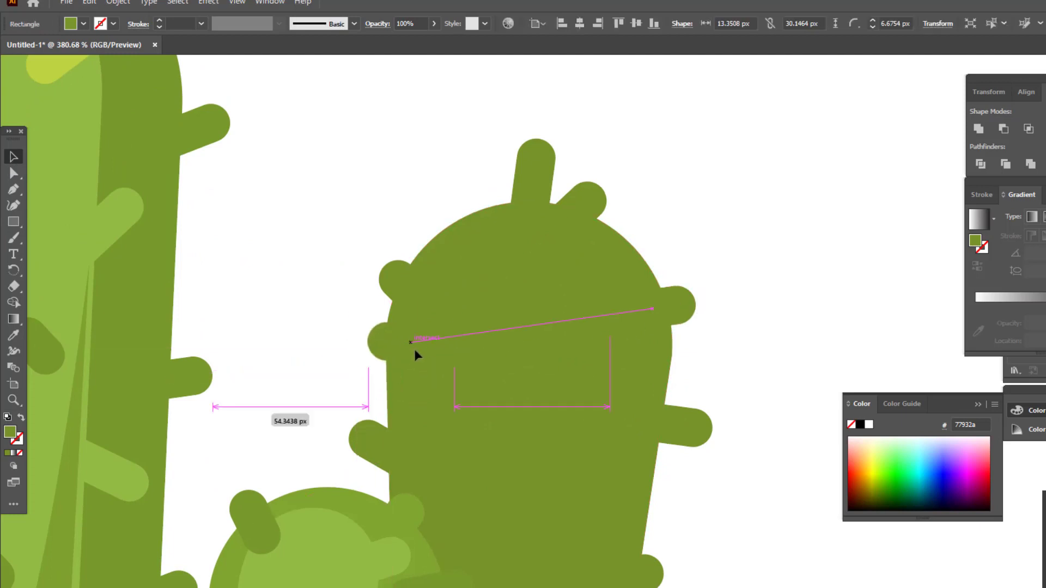
key(ctrl+shift+a)
key(ctrl+0)
drag(546, 434, 640, 461)
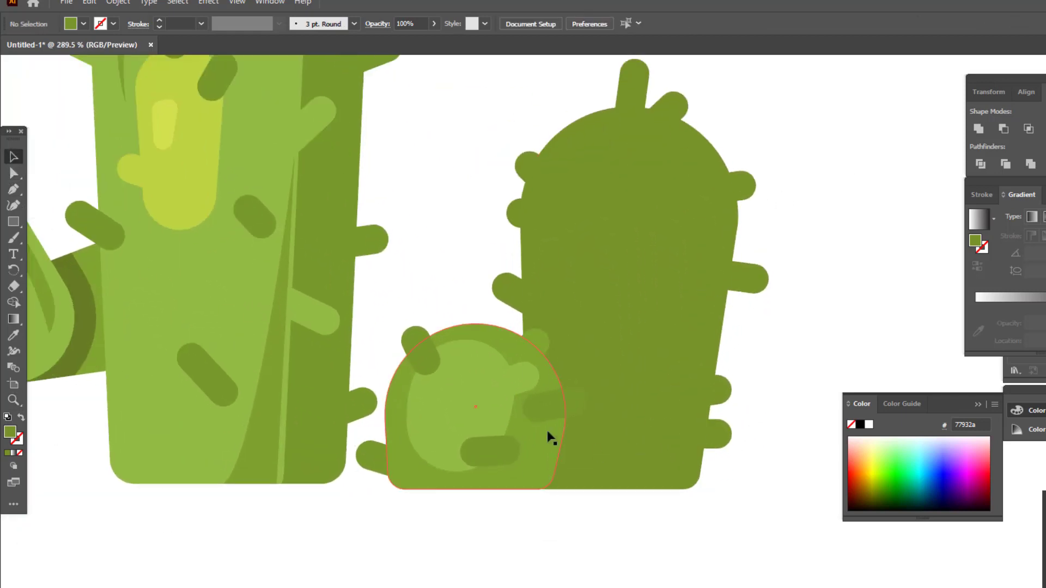
Select the spikes together with the small cactus body and the dark cactus.
click(565, 411)
shift+click(420, 351)
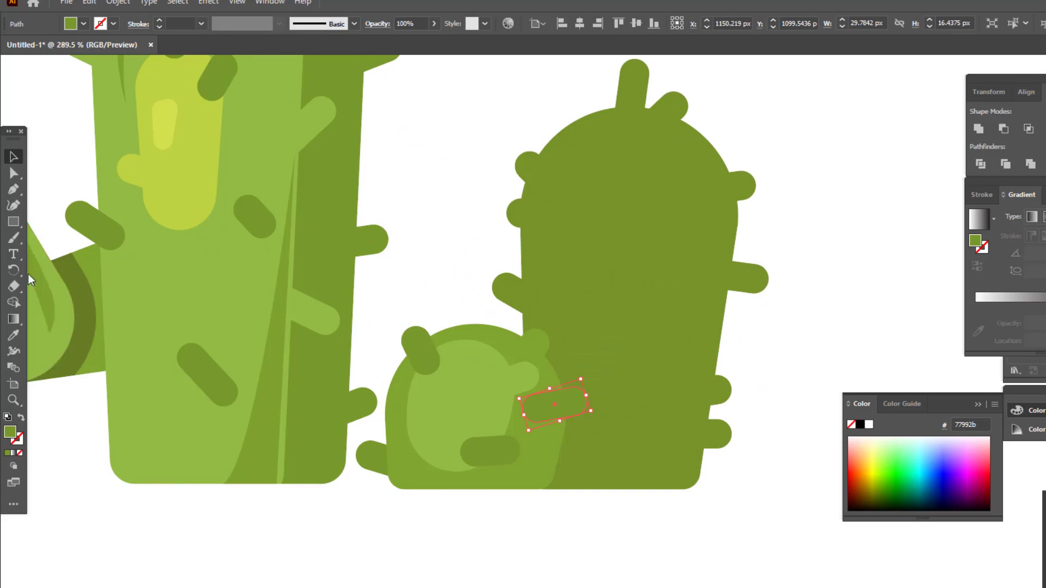
key(z)
drag(538, 437, 597, 513)
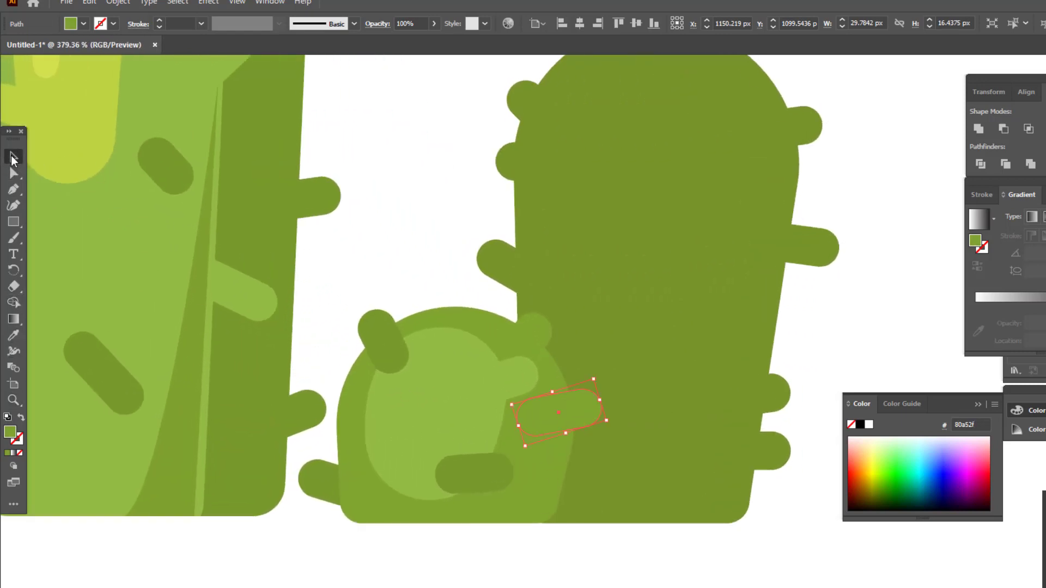
shift+click(436, 370)
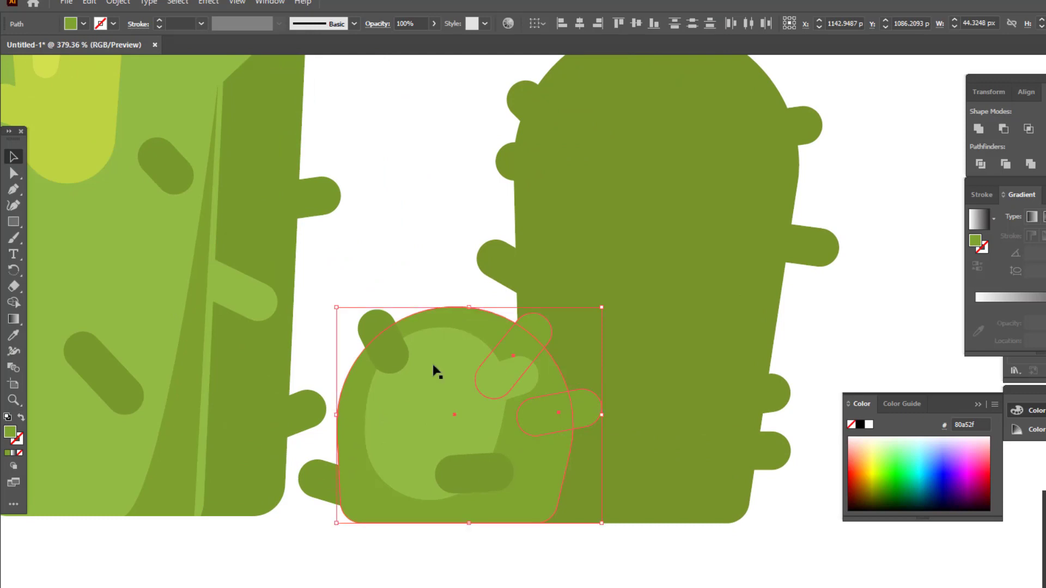
shift+click(308, 490)
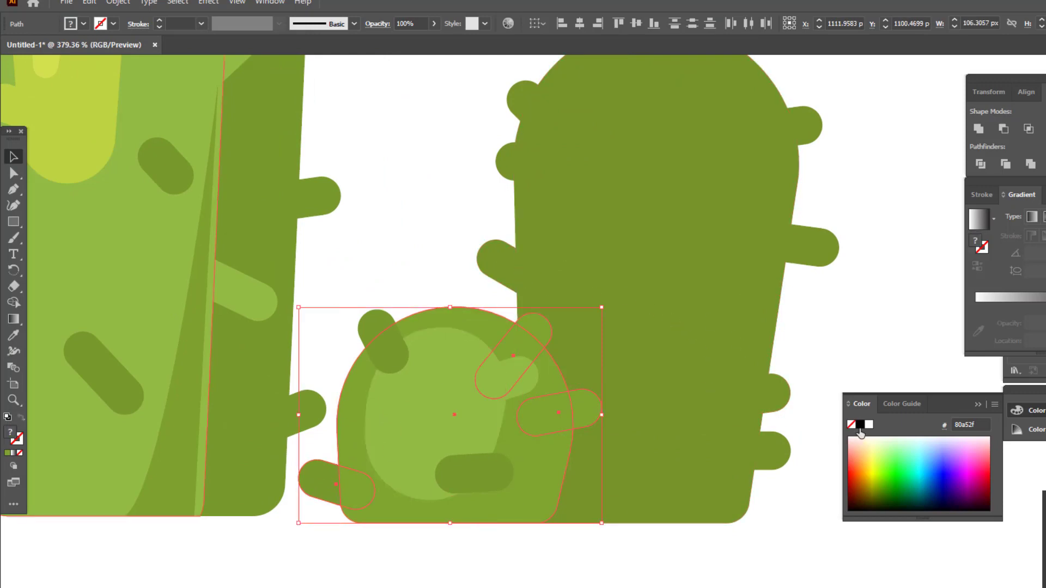
drag(699, 378, 666, 460)
shift+click(618, 152)
scroll(619, 152, up, 2)
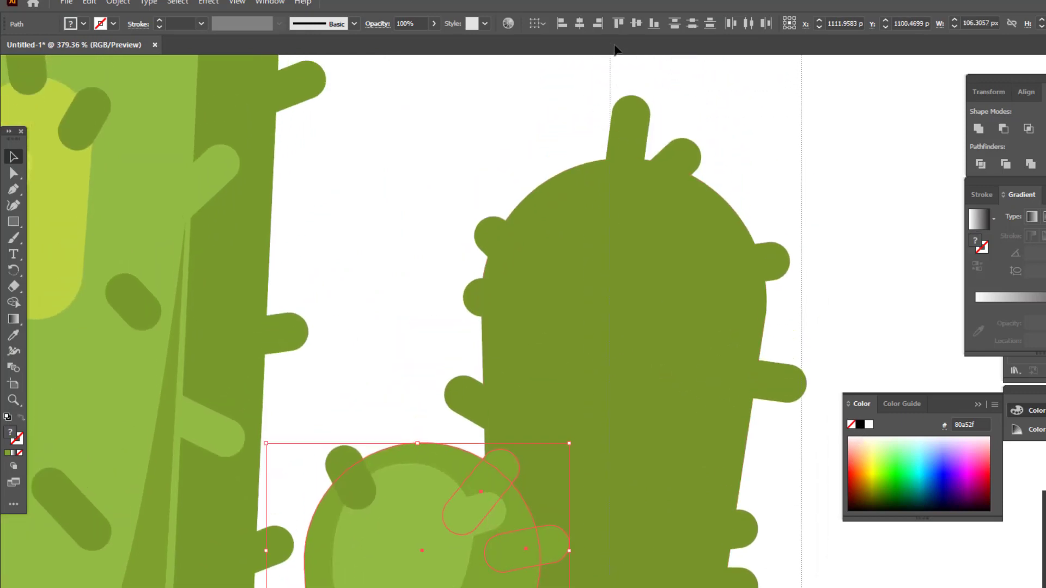
scroll(619, 152, up, 1)
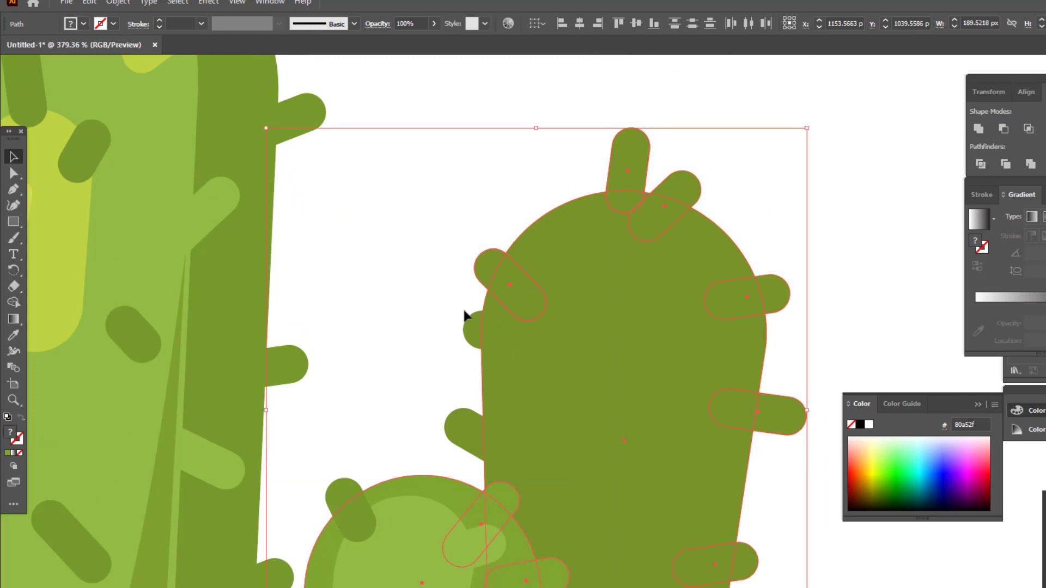
Send the selected spikes behind the cactus bodies with Arrange > Send to Back.
click(118, 3)
click(397, 75)
key(z)
alt+click(698, 304)
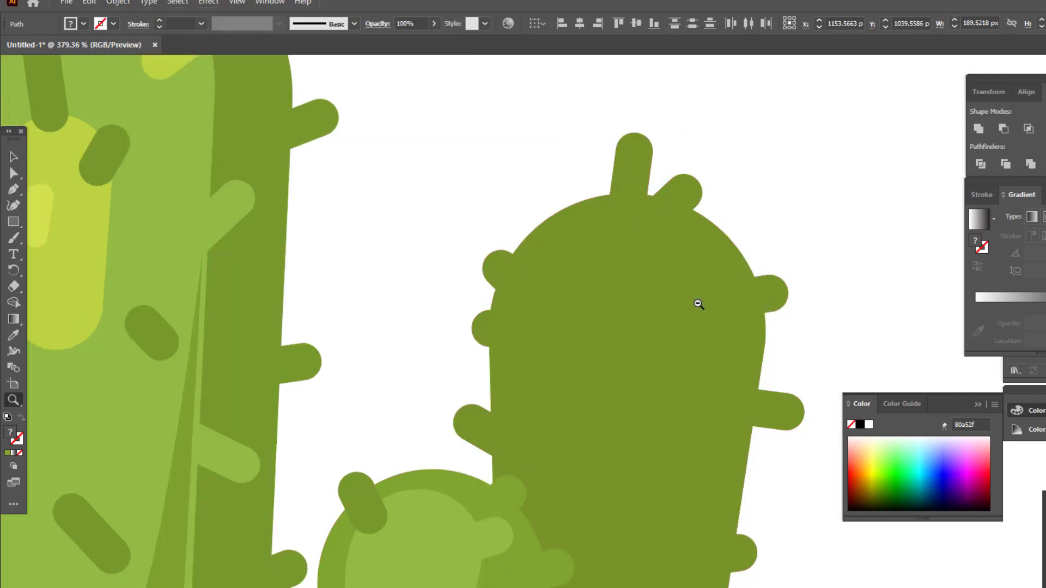
Unite the small front cactus body and its three spikes with Pathfinder.
click(15, 158)
key(ctrl+shift+a)
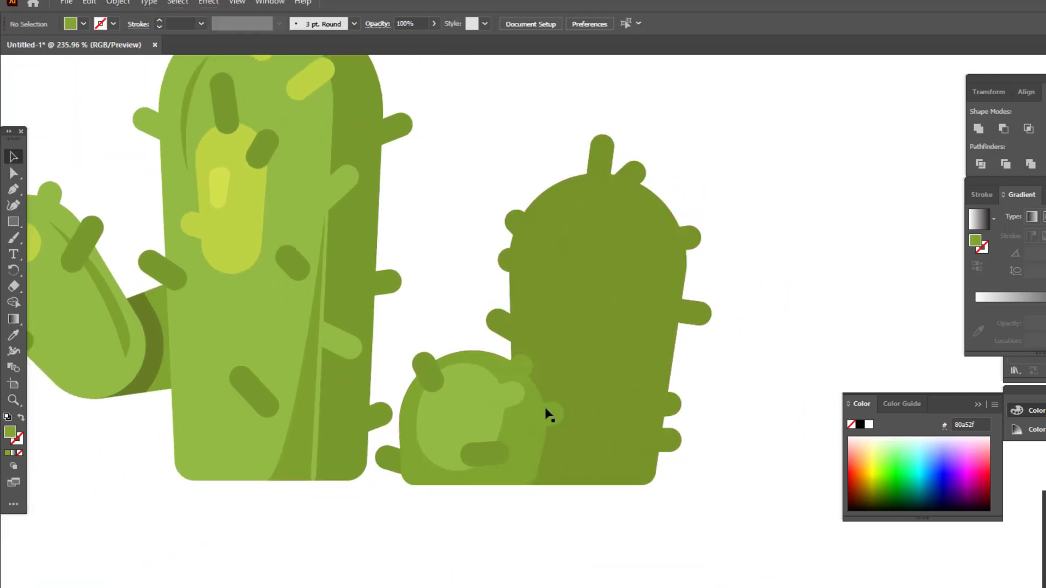
click(559, 416)
shift+click(506, 360)
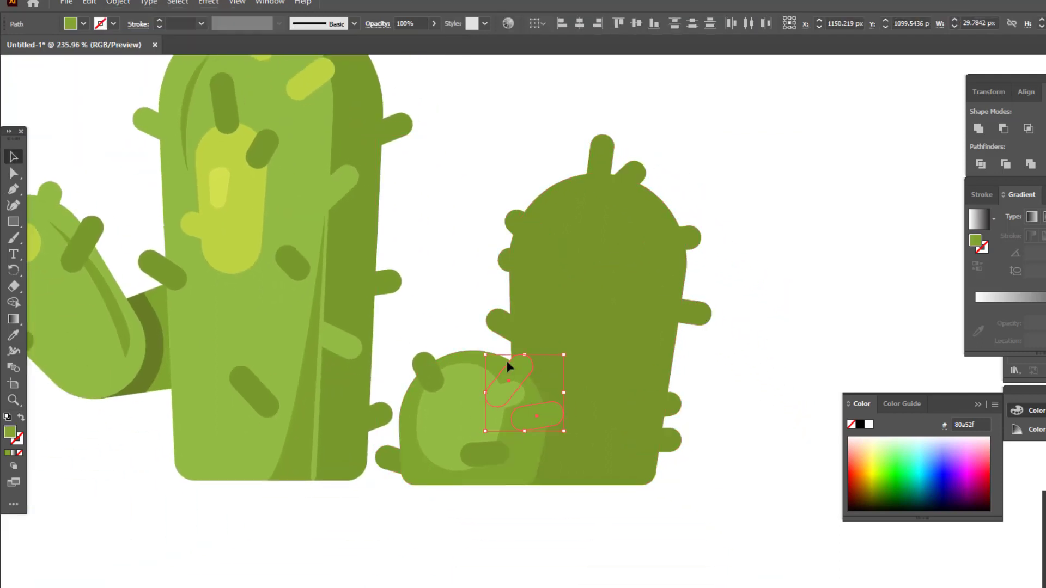
shift+click(467, 360)
shift+click(381, 460)
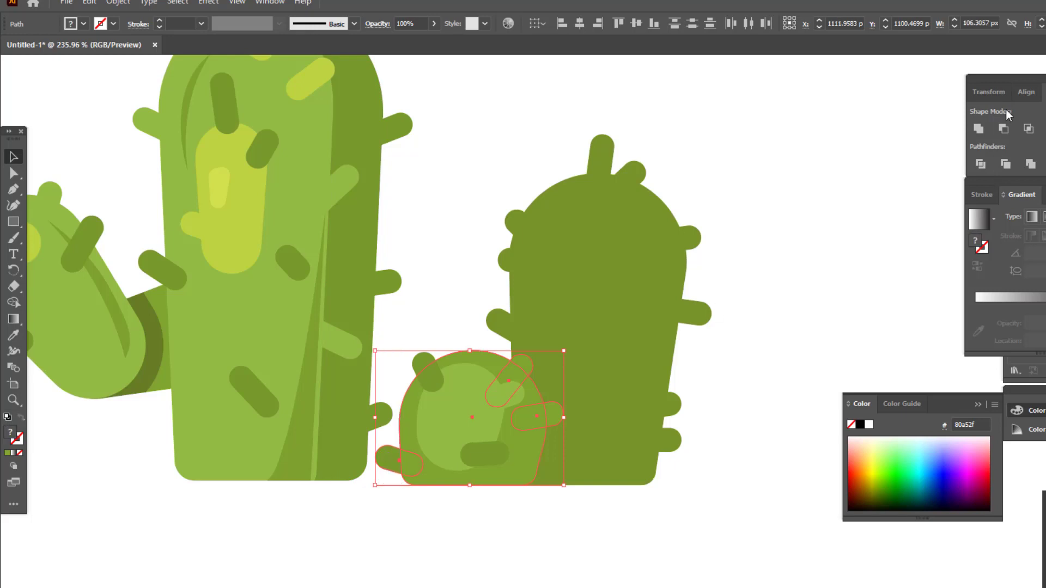
click(979, 128)
Create an Offset Path outline around the merged cactus and fill it darker green #6e8922.
click(730, 497)
drag(730, 497, 739, 553)
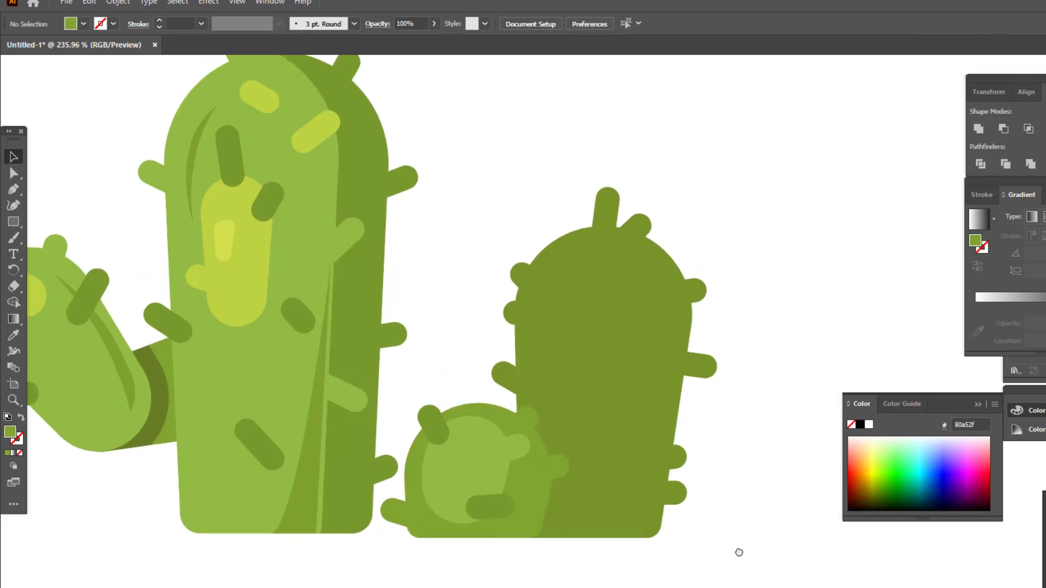
scroll(625, 527, down, 3)
scroll(661, 548, up, 3)
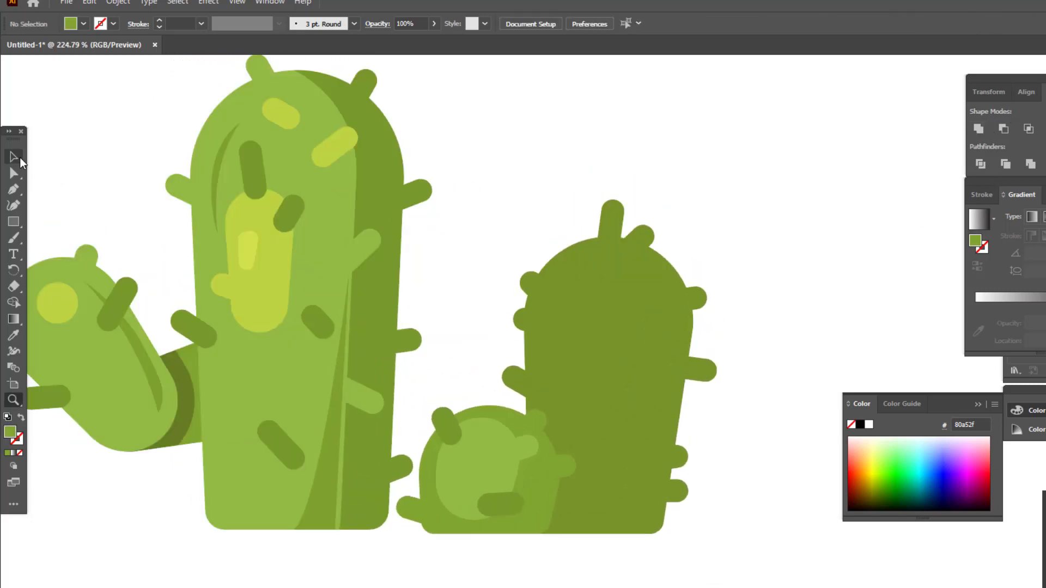
click(547, 504)
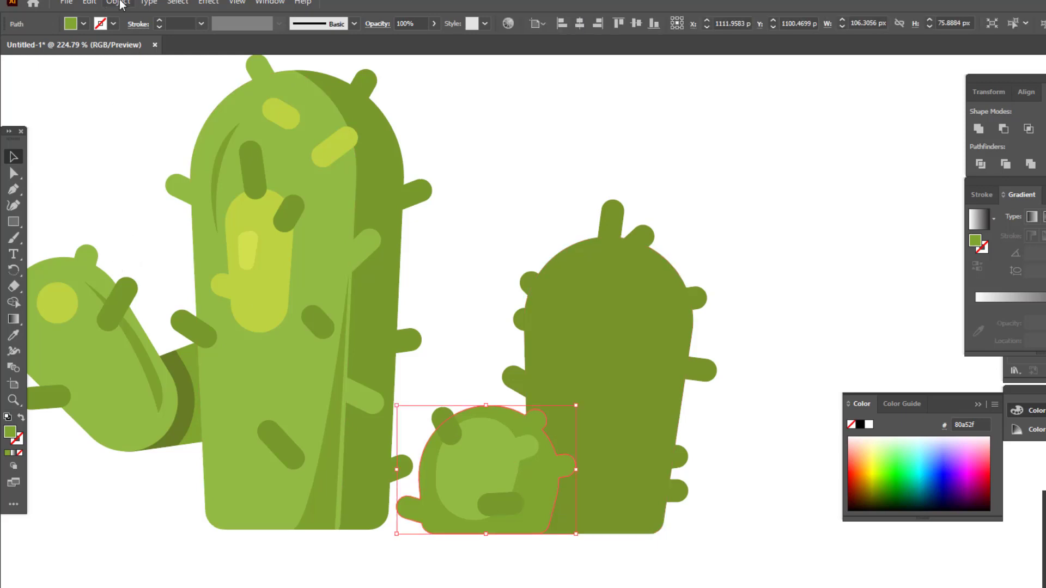
click(117, 3)
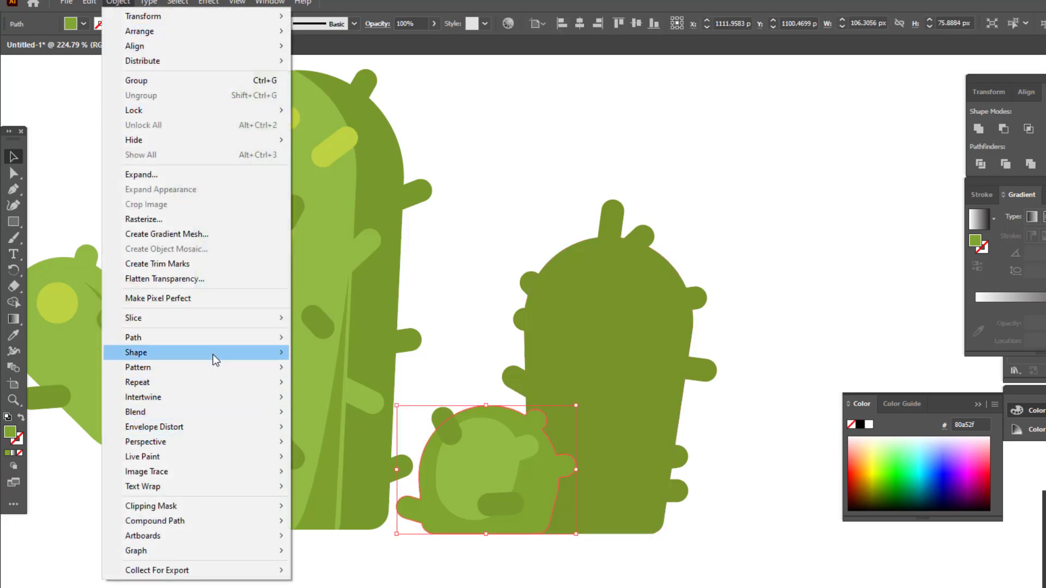
mouse_move(196, 338)
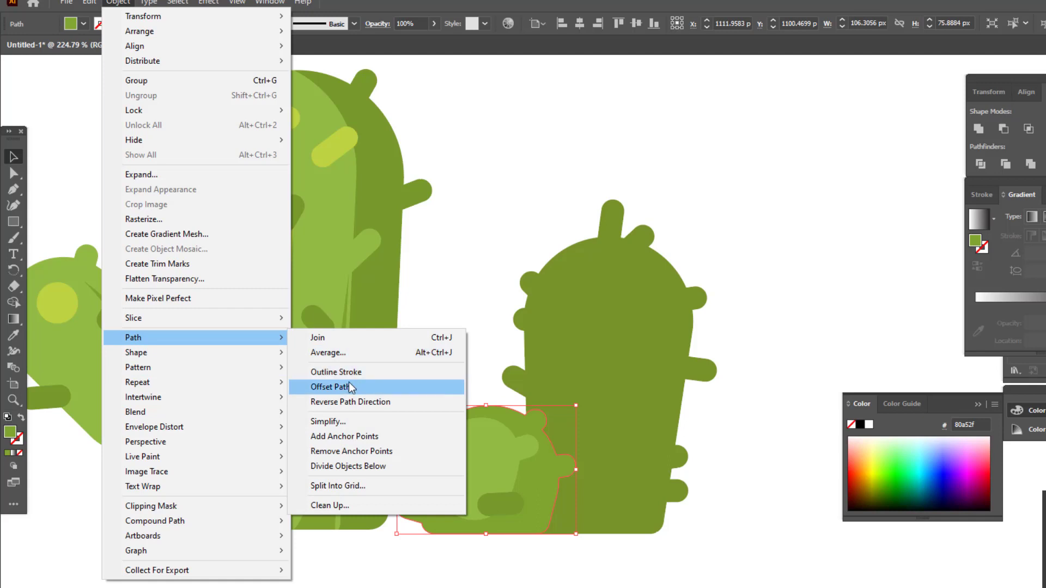
click(482, 390)
click(217, 520)
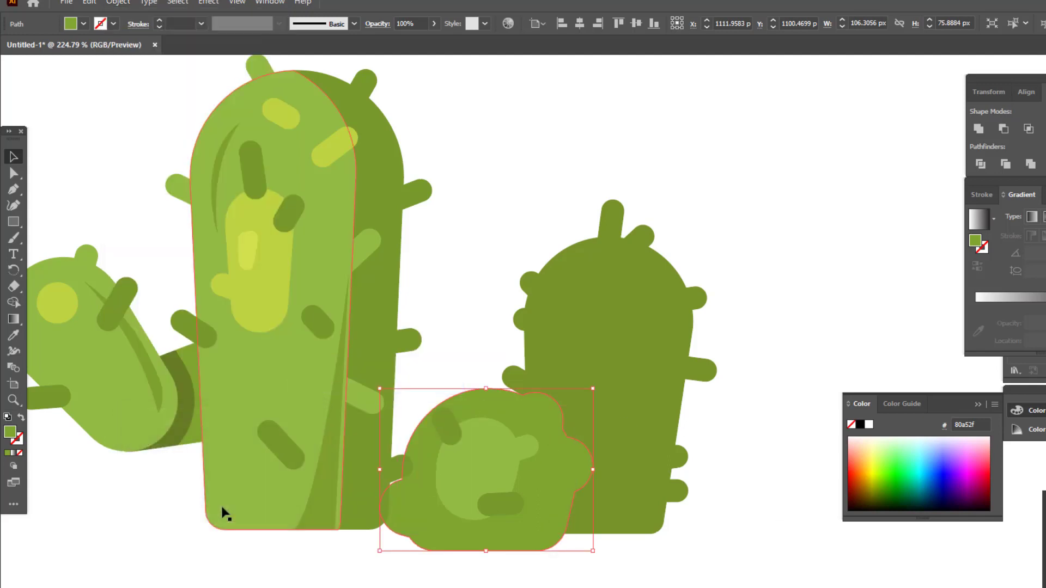
double_click(10, 432)
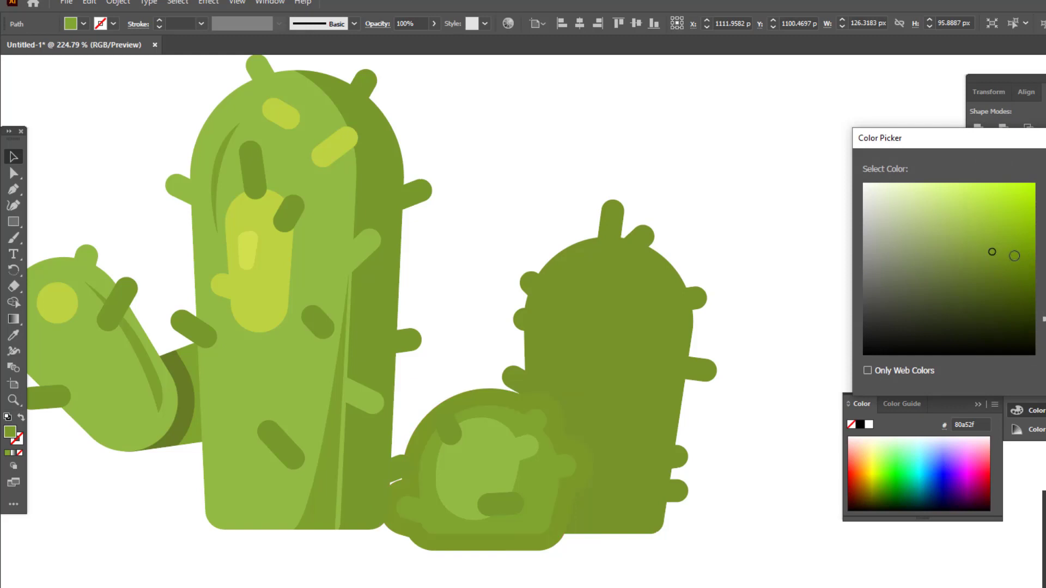
click(993, 262)
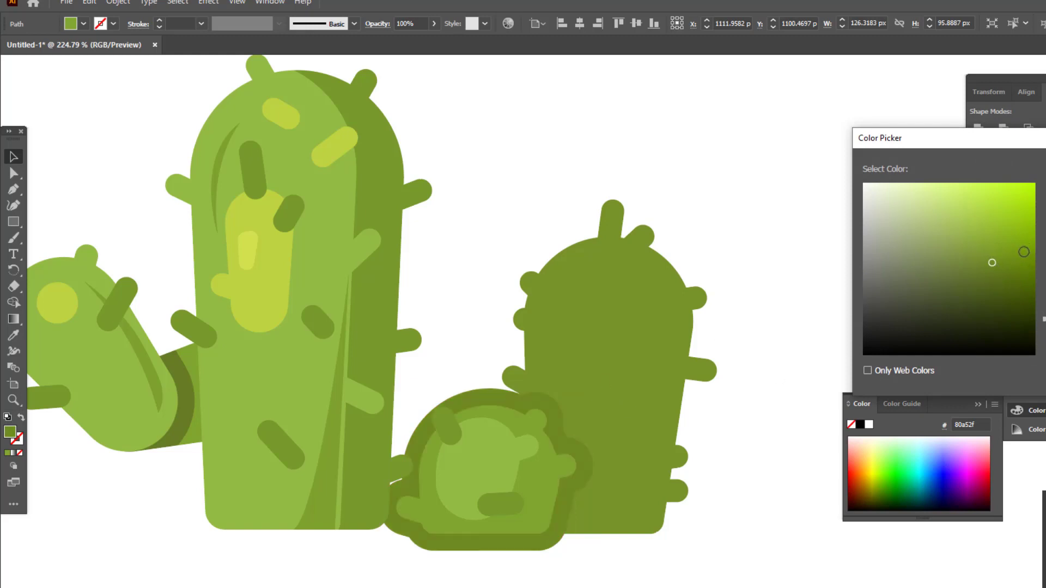
key(Return)
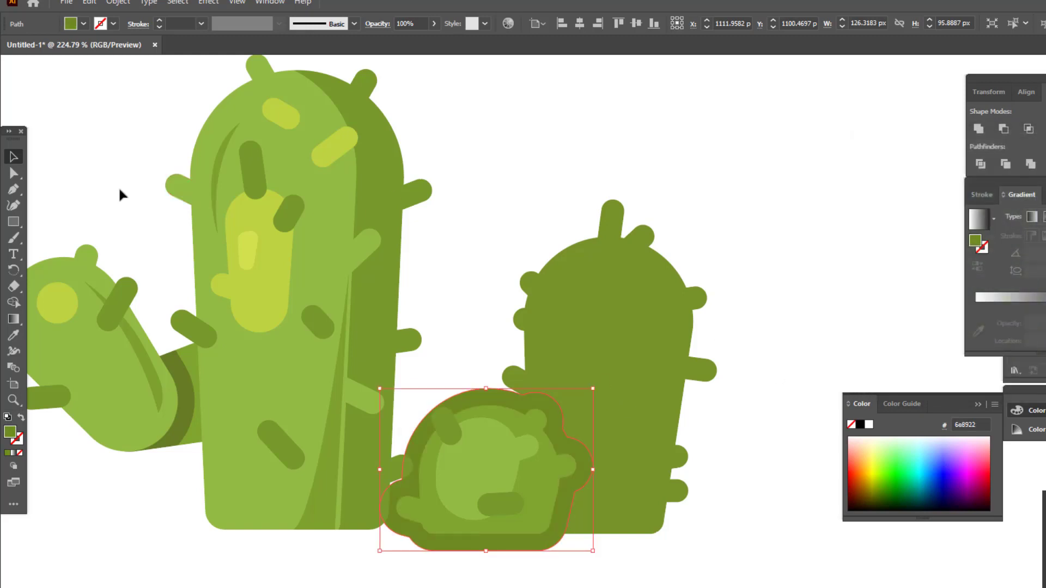
Select the dark cactus's spikes, briefly entering and leaving isolation mode.
click(517, 379)
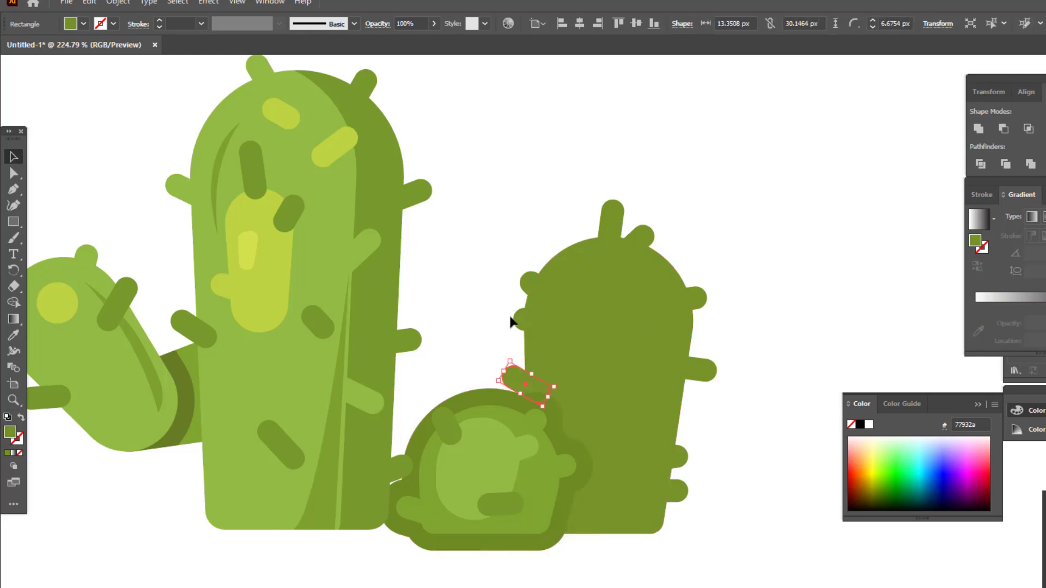
shift+click(522, 320)
shift+click(534, 288)
shift+click(621, 211)
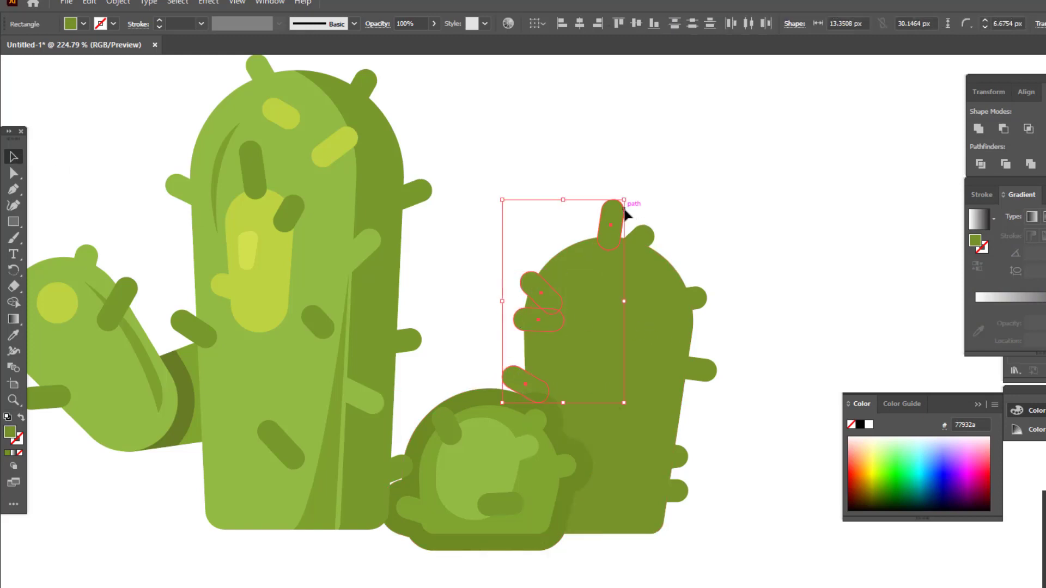
shift+click(708, 367)
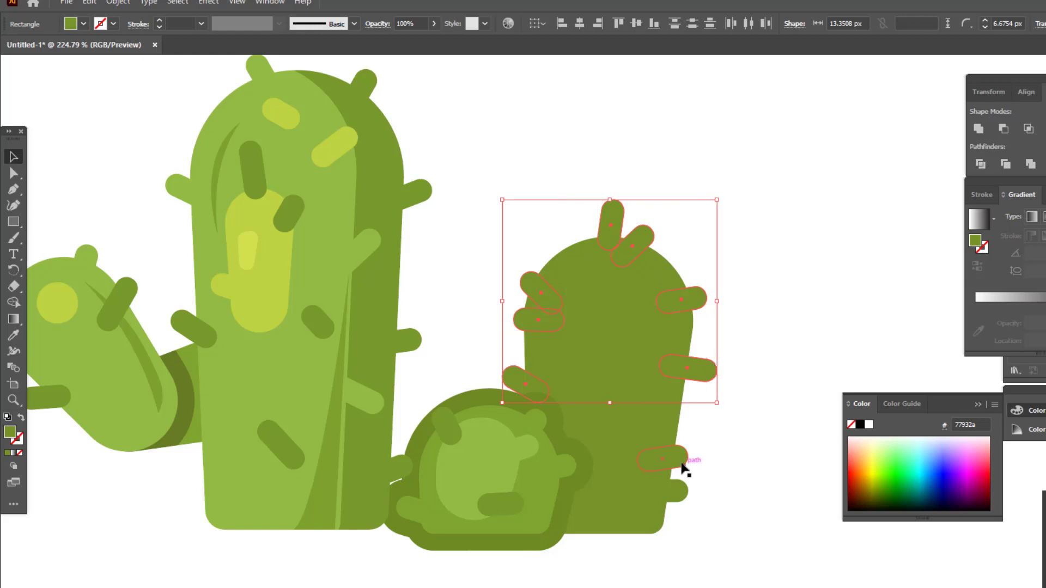
shift+click(685, 500)
double_click(650, 363)
click(780, 413)
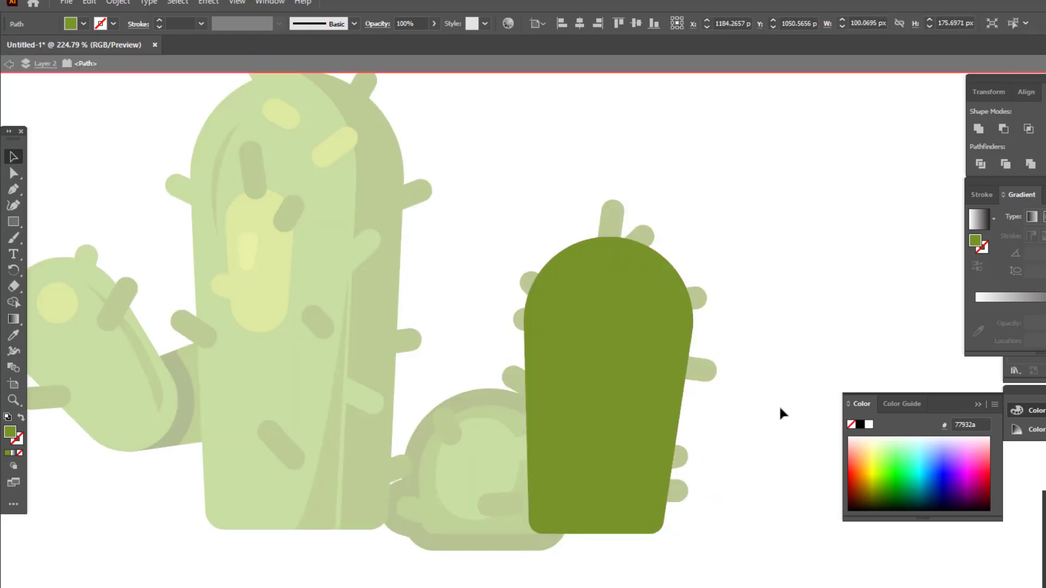
key(Escape)
Select the dark cactus body with all its spikes and unite them in Pathfinder.
drag(740, 581, 636, 194)
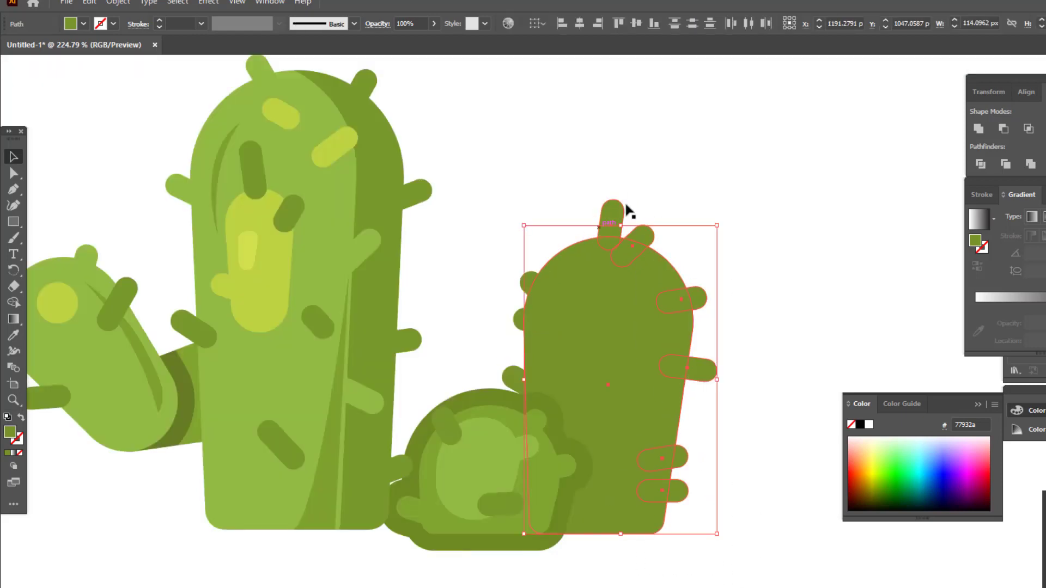
shift+click(607, 212)
shift+click(526, 286)
shift+click(520, 320)
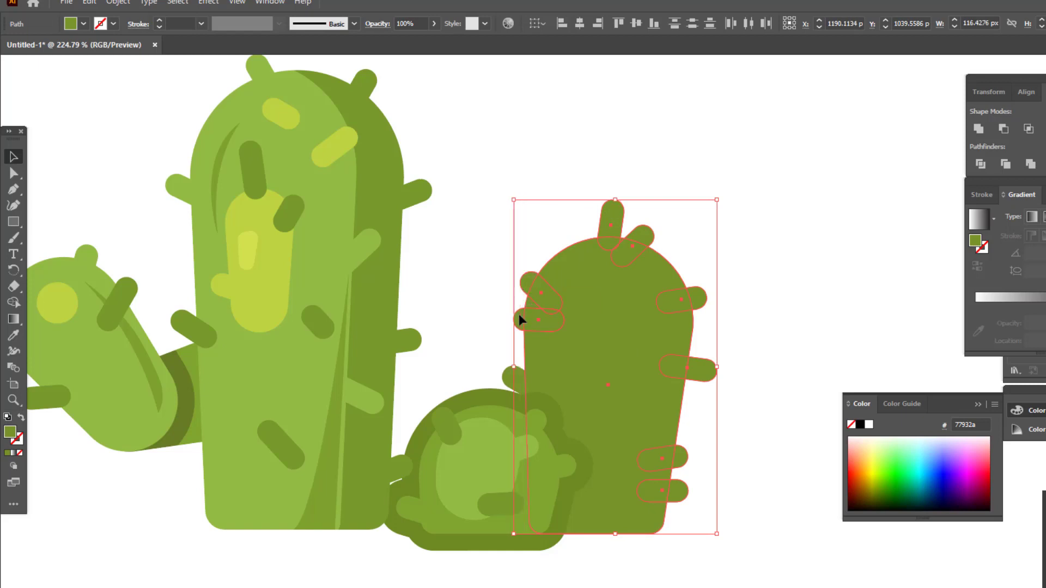
shift+click(514, 388)
click(118, 3)
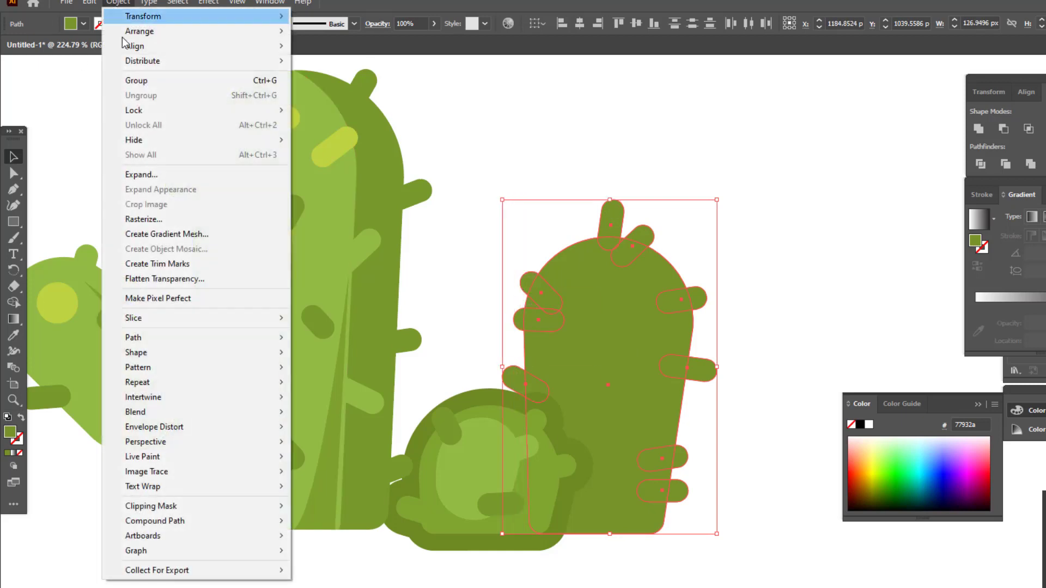
click(977, 129)
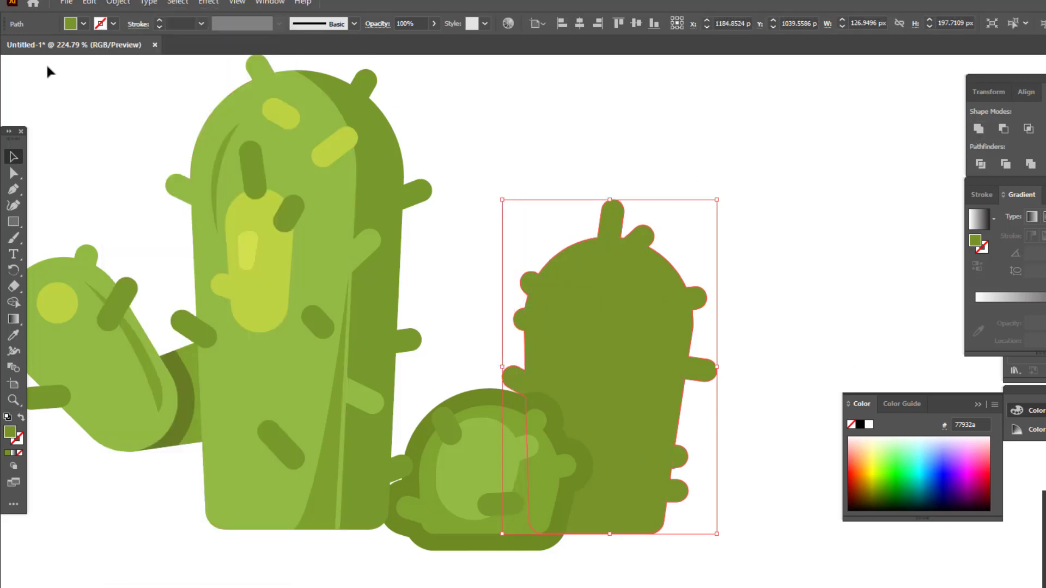
Send the merged cactus to the back and trim the small cactus outline where they overlap.
click(124, 3)
mouse_move(139, 31)
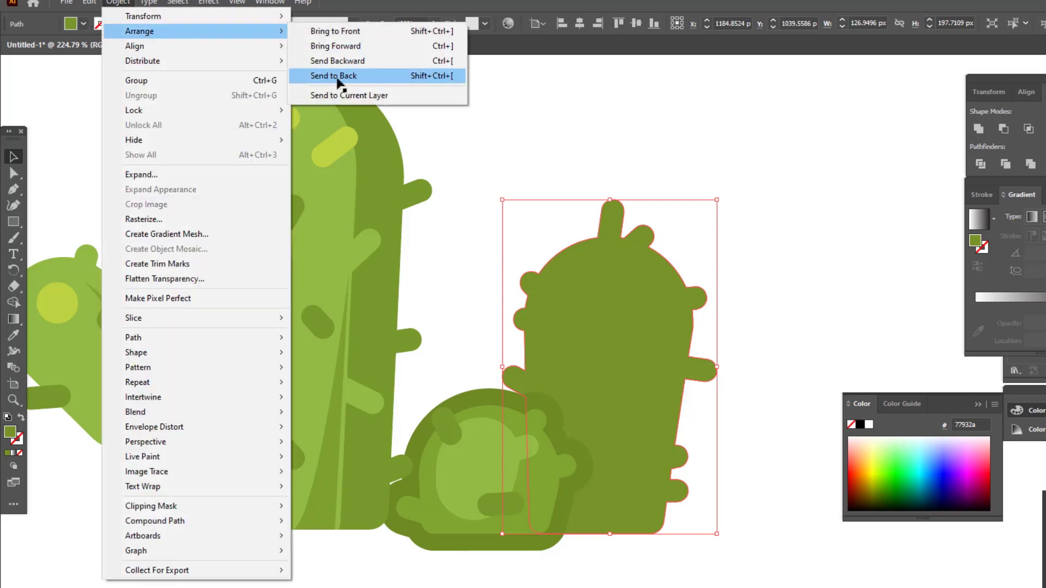
click(404, 77)
click(733, 456)
click(591, 463)
shift+click(610, 447)
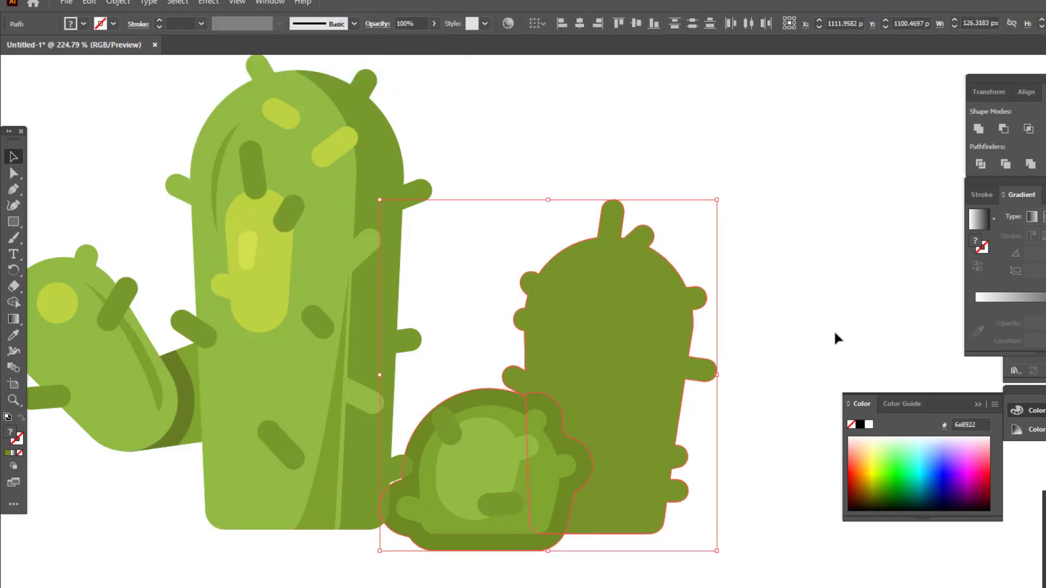
click(980, 164)
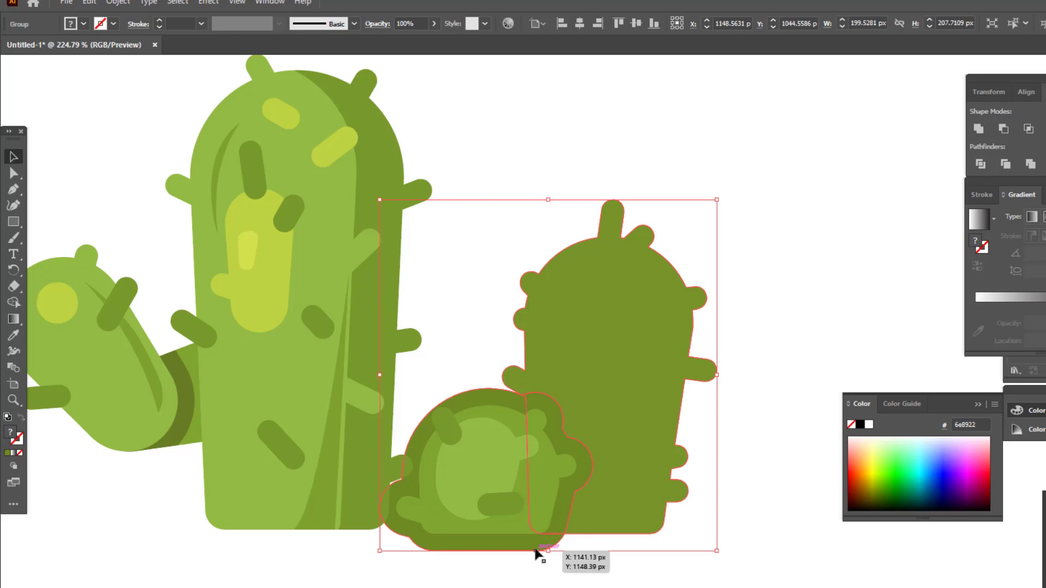
double_click(534, 550)
click(534, 550)
Exit the group and zoom in close on the small front cactus.
double_click(630, 572)
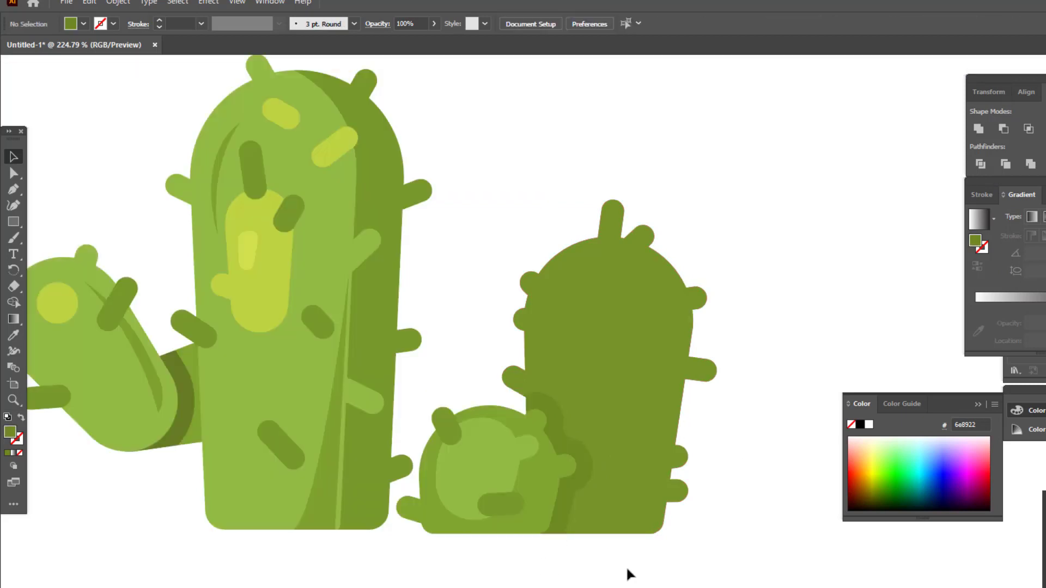
key(z)
alt+click(570, 560)
drag(570, 560, 534, 467)
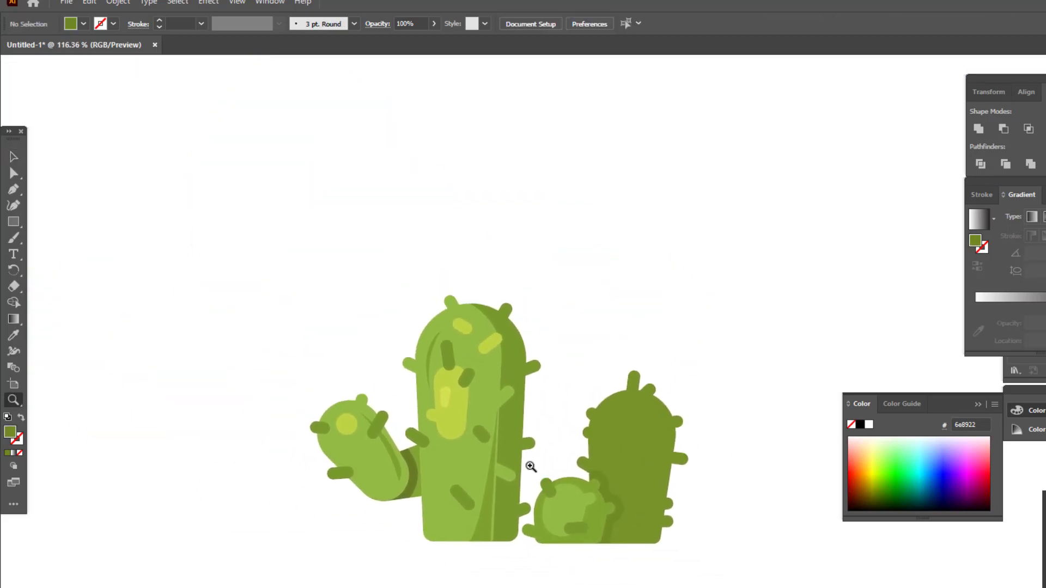
scroll(653, 545, left, 3)
drag(690, 557, 718, 583)
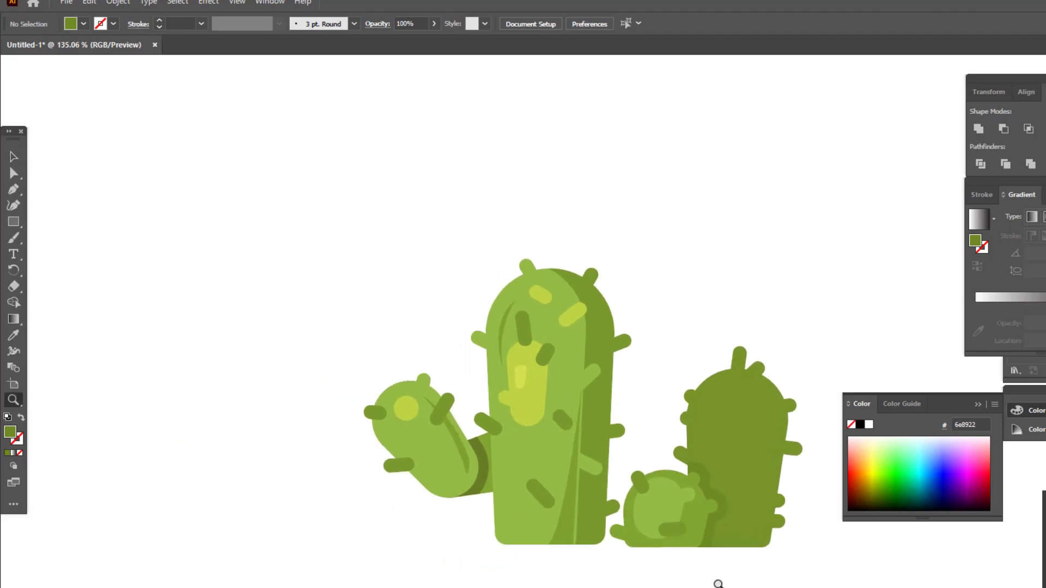
drag(570, 466, 583, 465)
click(13, 157)
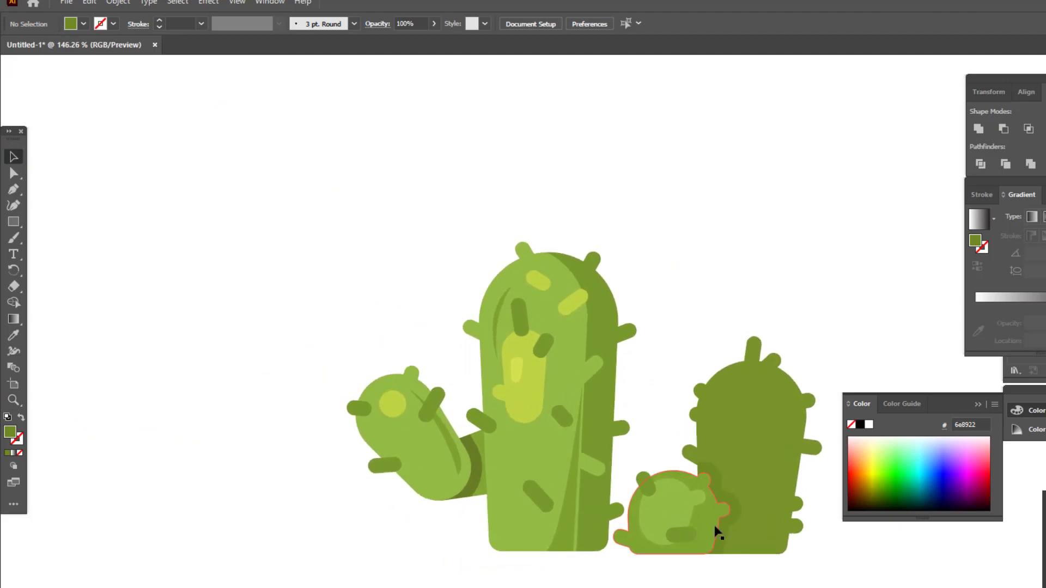
click(714, 532)
key(z)
drag(714, 533, 336, 424)
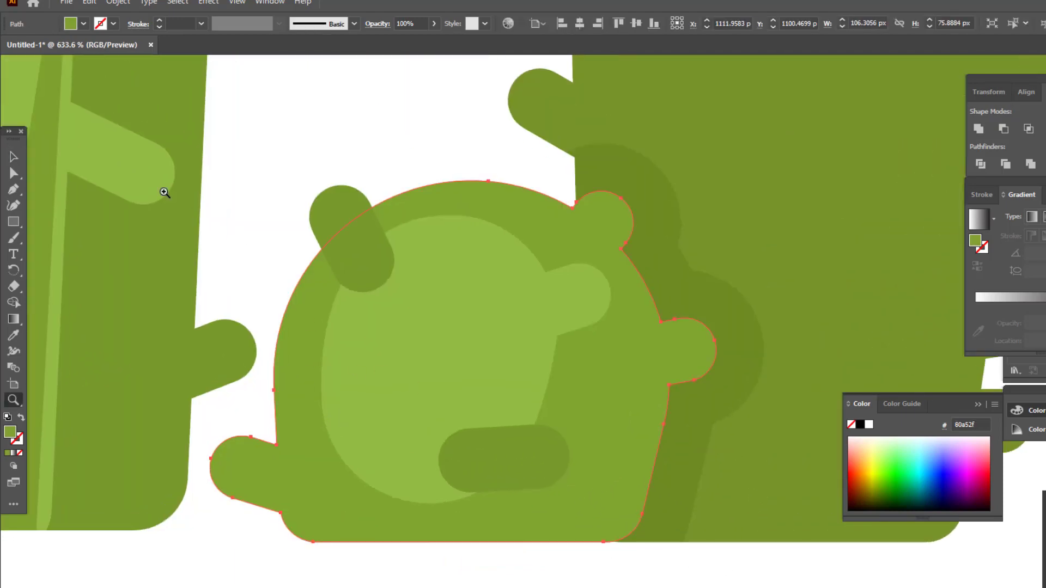
Draw a small circle on the small cactus and fill it yellow d2e04f with the Eyedropper.
click(14, 222)
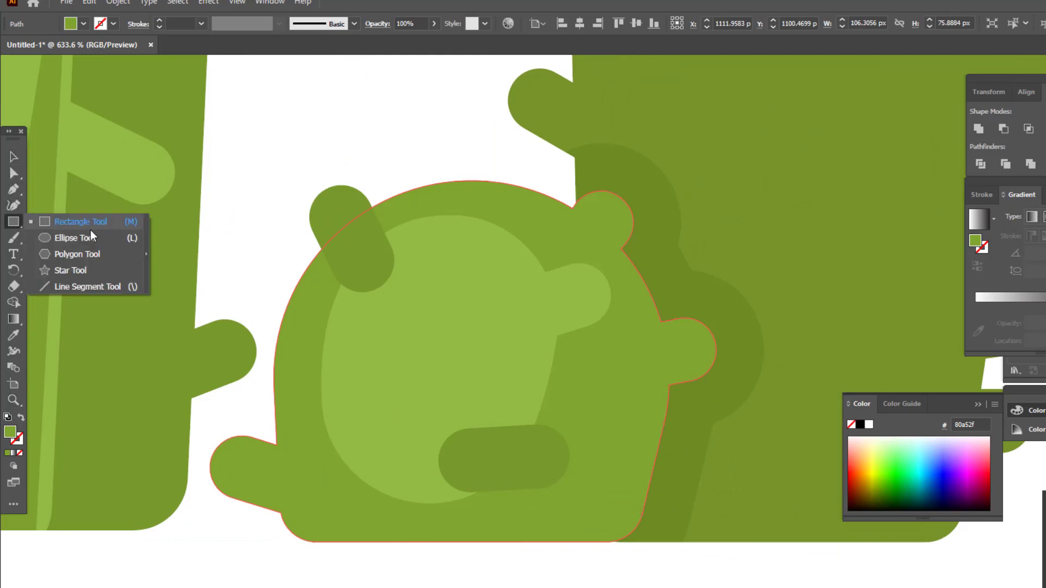
click(90, 238)
drag(438, 234, 485, 281)
key(ctrl+0)
key(z)
drag(402, 333, 529, 493)
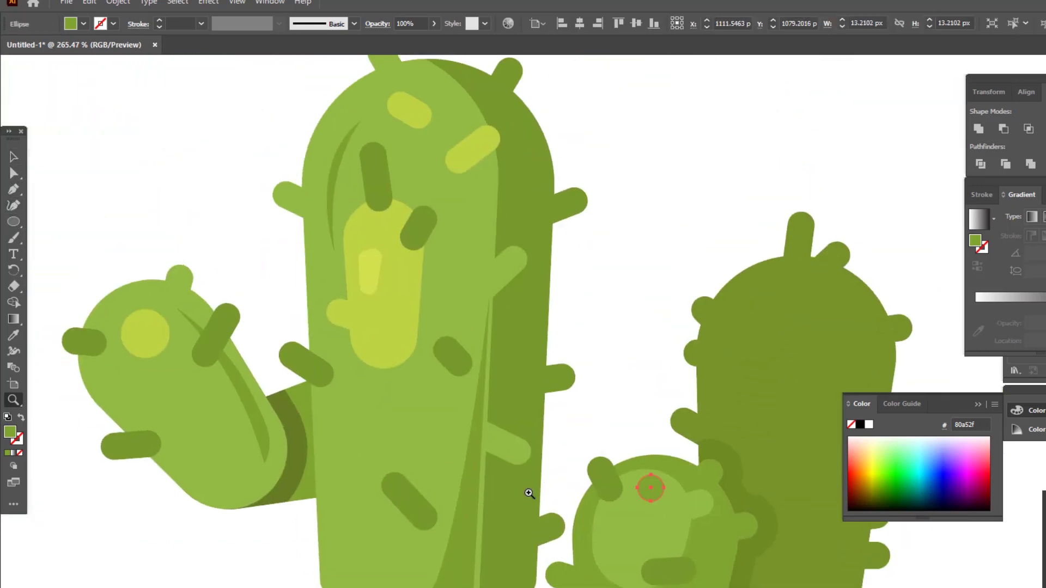
click(373, 285)
key(z)
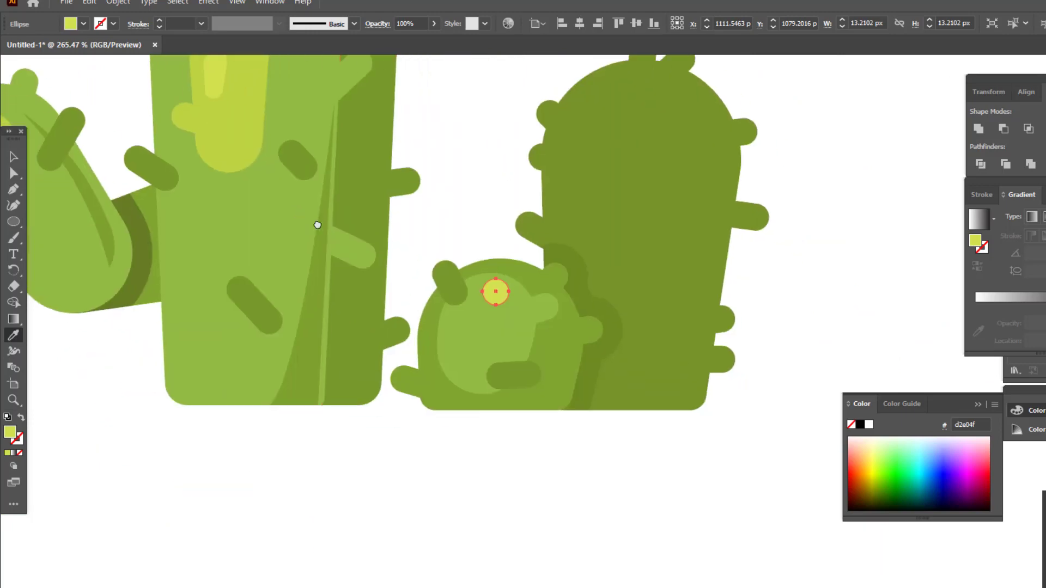
drag(317, 226, 626, 353)
key(ctrl+0)
click(324, 343)
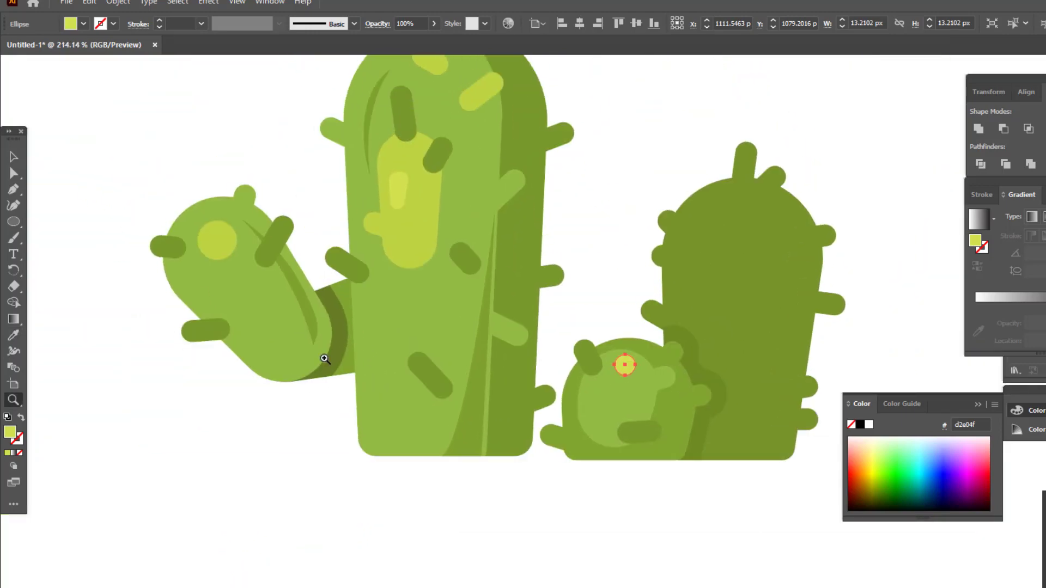
click(13, 156)
Unite the small cactus's light inner shapes with Pathfinder.
shift+click(621, 405)
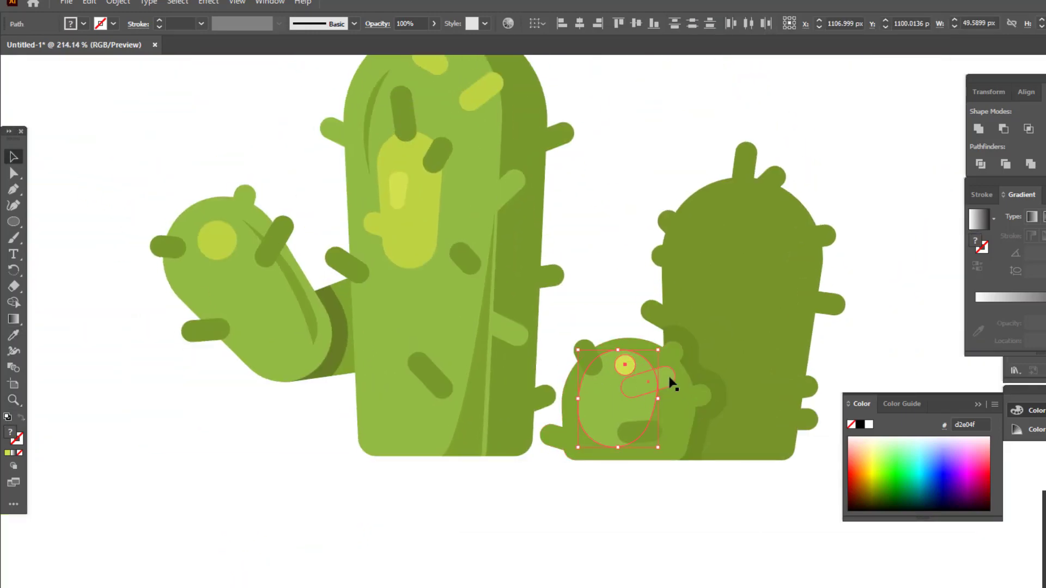
shift+click(625, 365)
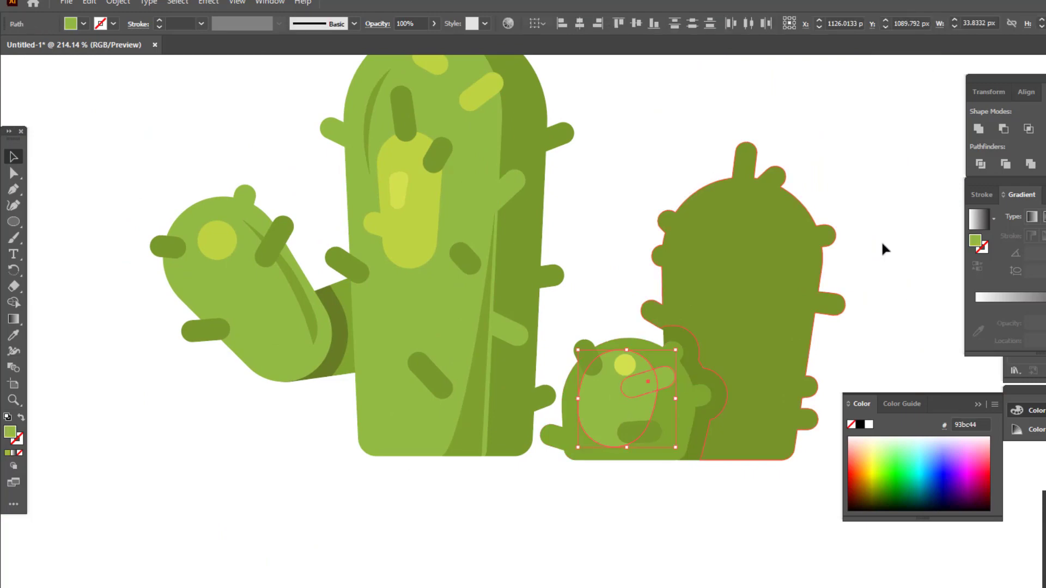
click(978, 128)
Bring the dark capsule and top spike to the front.
click(653, 438)
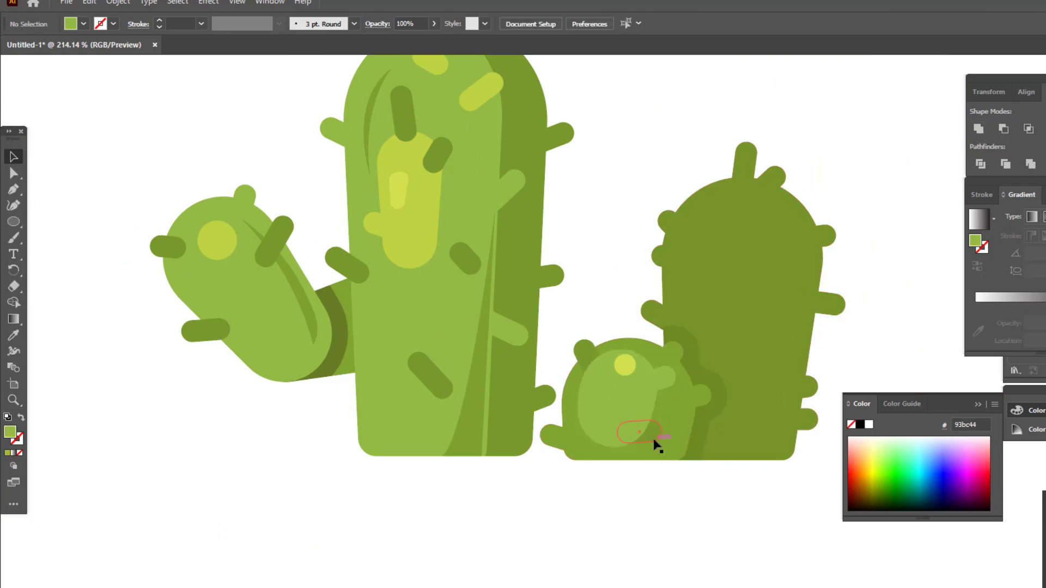
shift+click(579, 355)
click(117, 2)
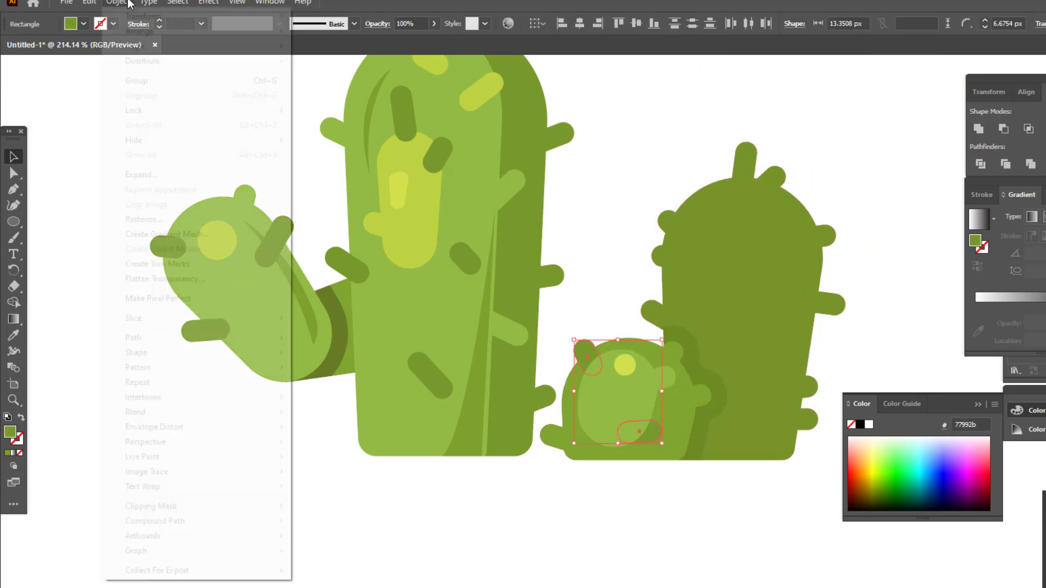
click(348, 31)
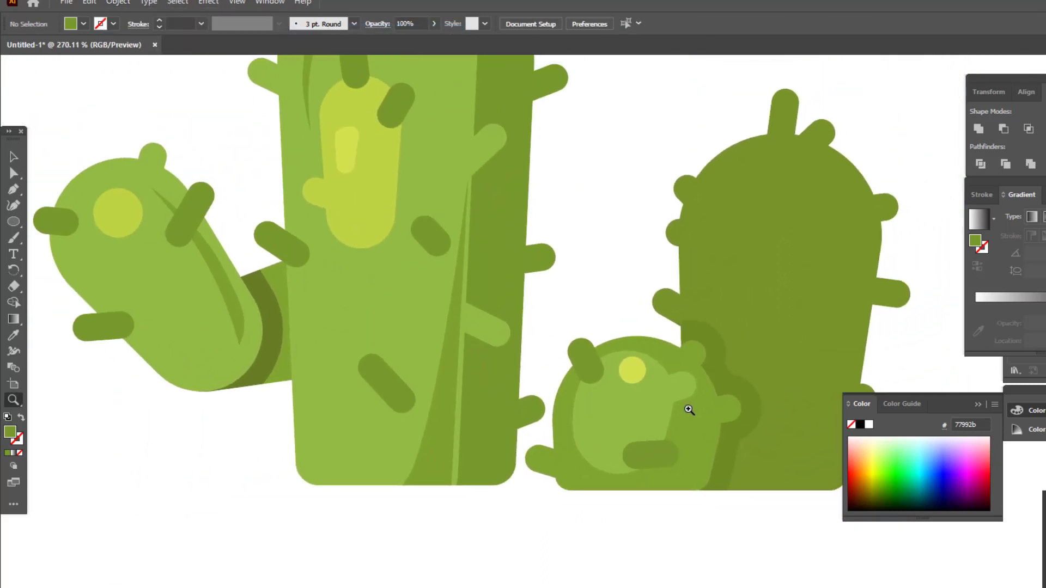
alt+click(689, 410)
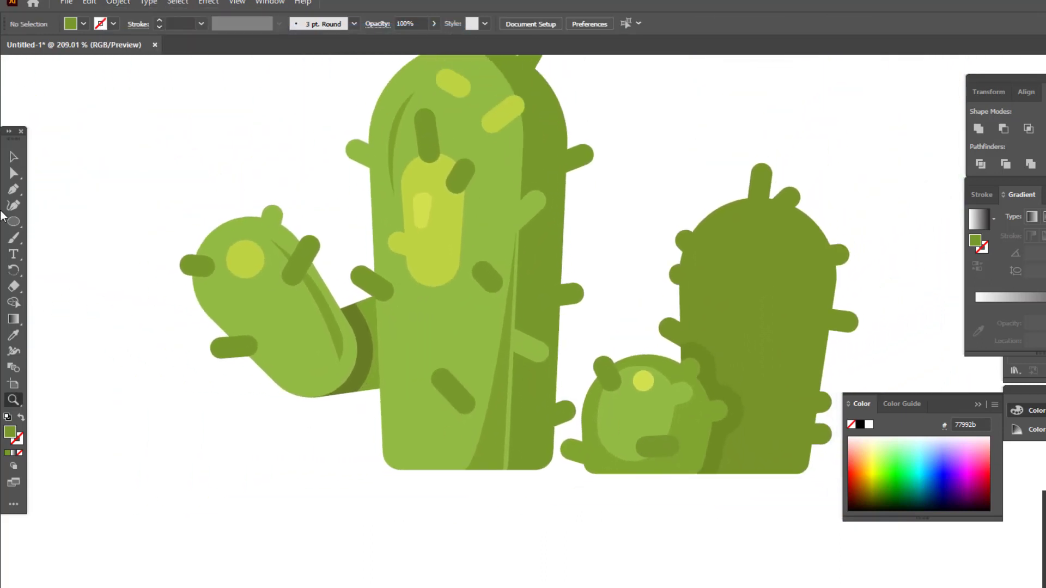
Group the dark capsule, top spike, yellow dot and body into one object.
click(659, 452)
shift+click(602, 369)
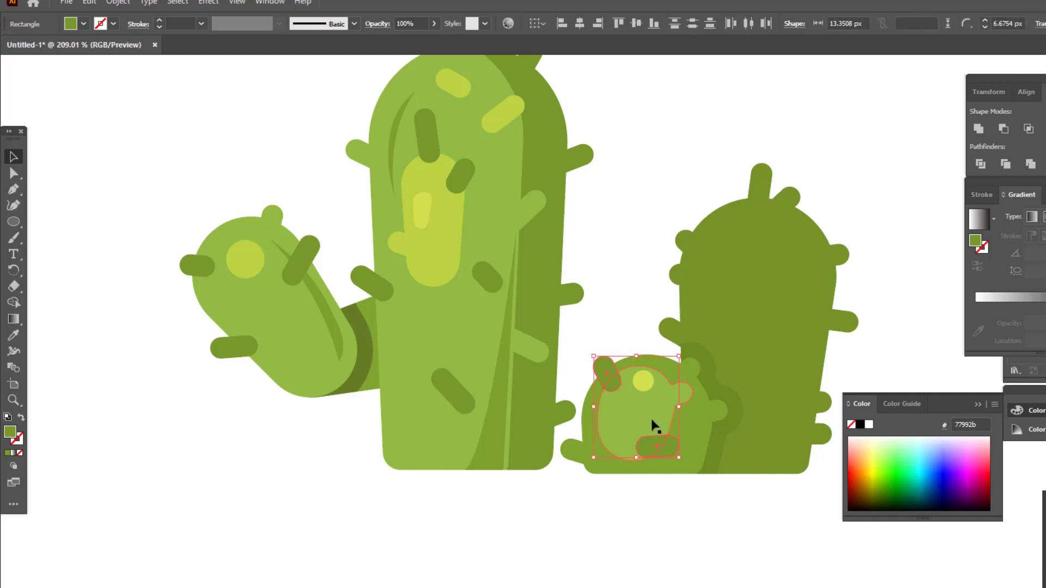
shift+click(642, 381)
shift+click(702, 426)
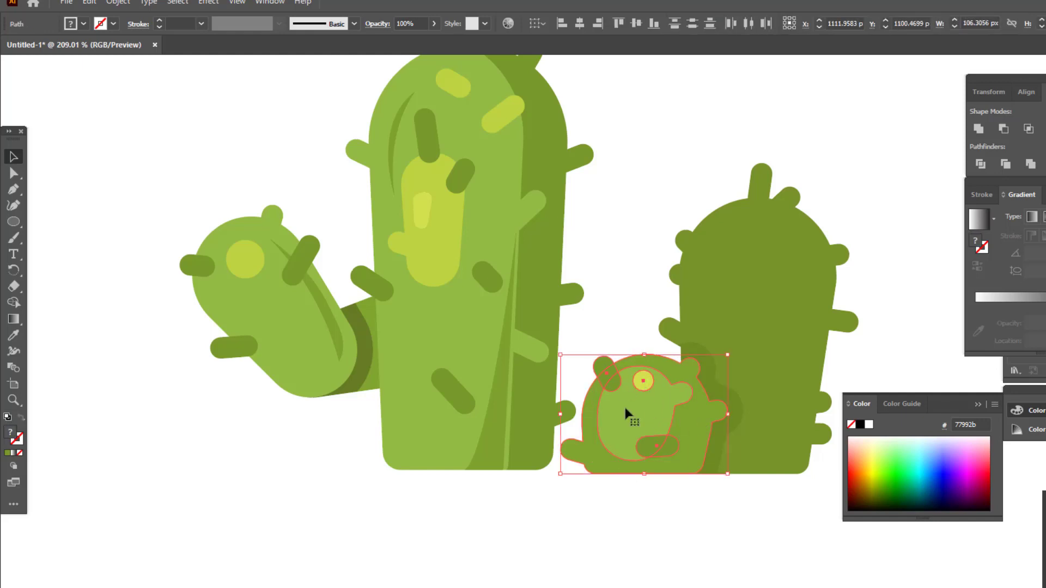
click(118, 2)
mouse_move(140, 31)
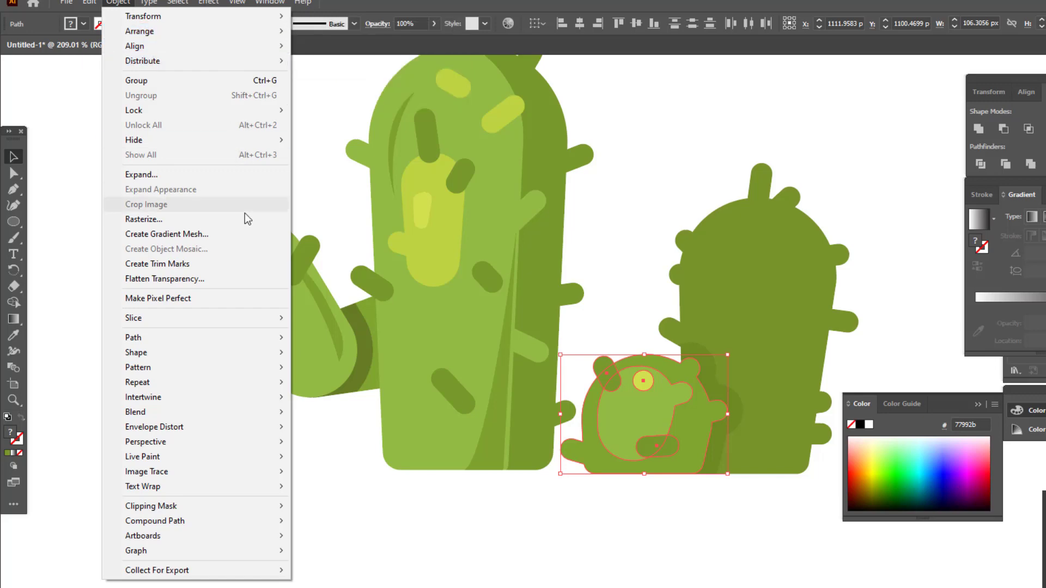
right_click(639, 452)
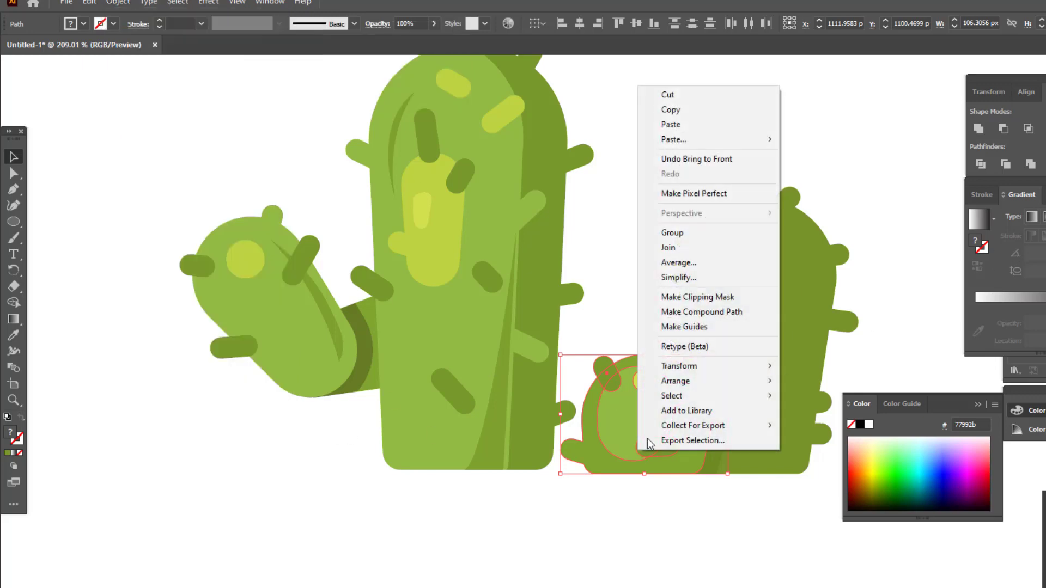
click(701, 232)
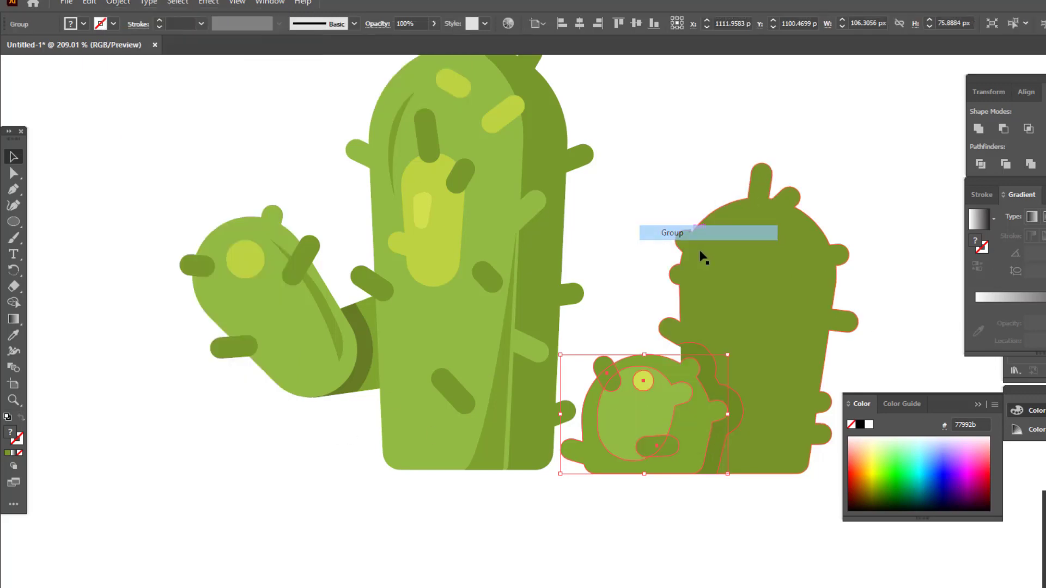
Make a vertically reflected copy of the grouped small round cactus.
click(118, 5)
mouse_move(143, 16)
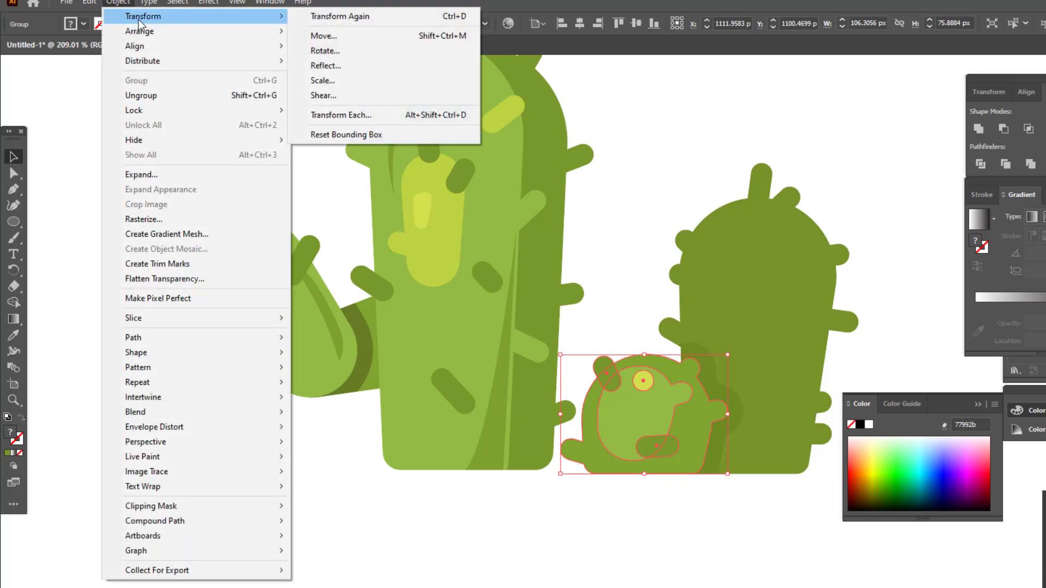
click(327, 66)
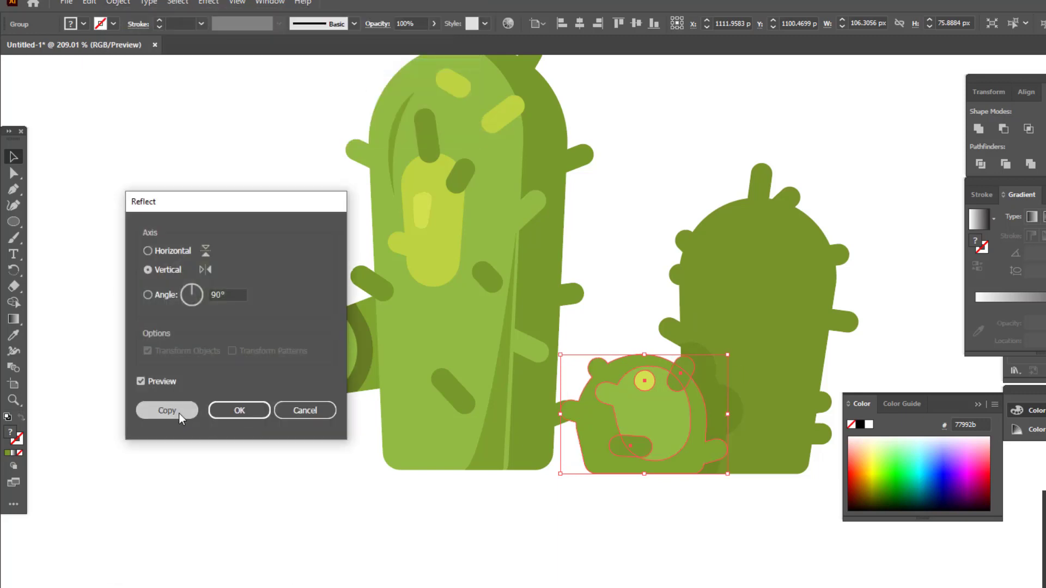
click(168, 408)
Shrink the mirrored copy to about 78 × 56 px at the tall cactus's lower-left base.
mouse_move(603, 428)
mouse_down()
mouse_move(289, 478)
mouse_move(351, 475)
mouse_up()
mouse_move(246, 355)
mouse_down()
mouse_move(259, 379)
mouse_move(292, 385)
mouse_up()
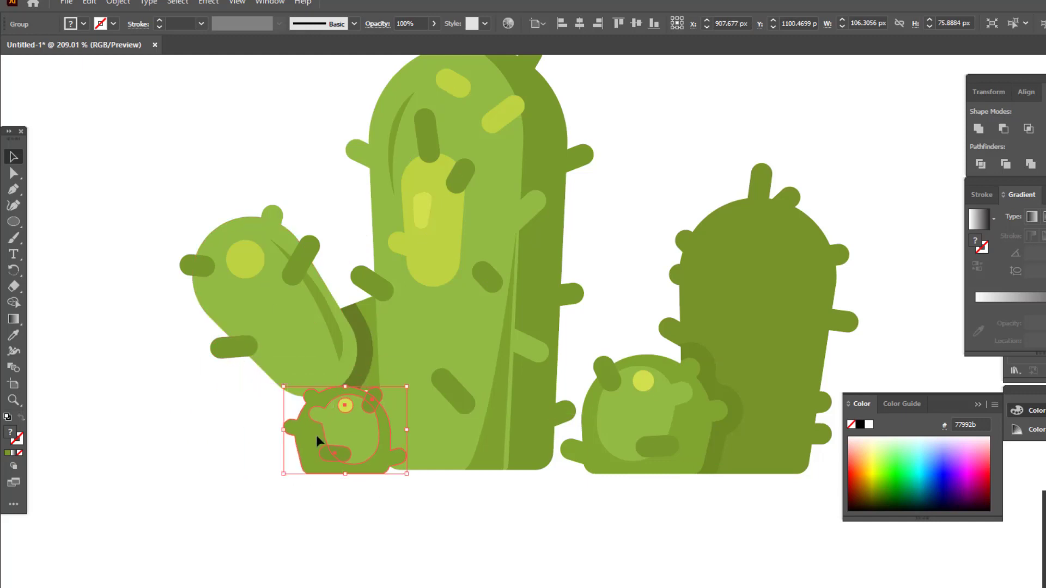
mouse_move(316, 434)
mouse_down()
mouse_move(336, 475)
mouse_move(327, 499)
mouse_up()
click(479, 548)
key(ctrl+0)
drag(483, 567, 496, 559)
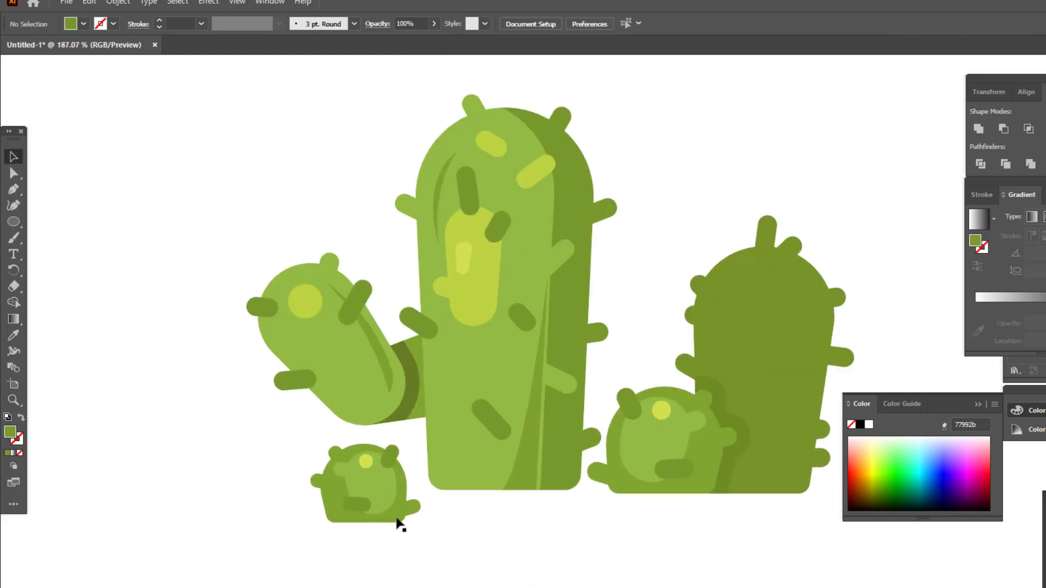
Enlarge the mirrored mini cactus to about 93.12 × 66.48 px by its top-left handle.
click(397, 502)
drag(311, 445, 289, 430)
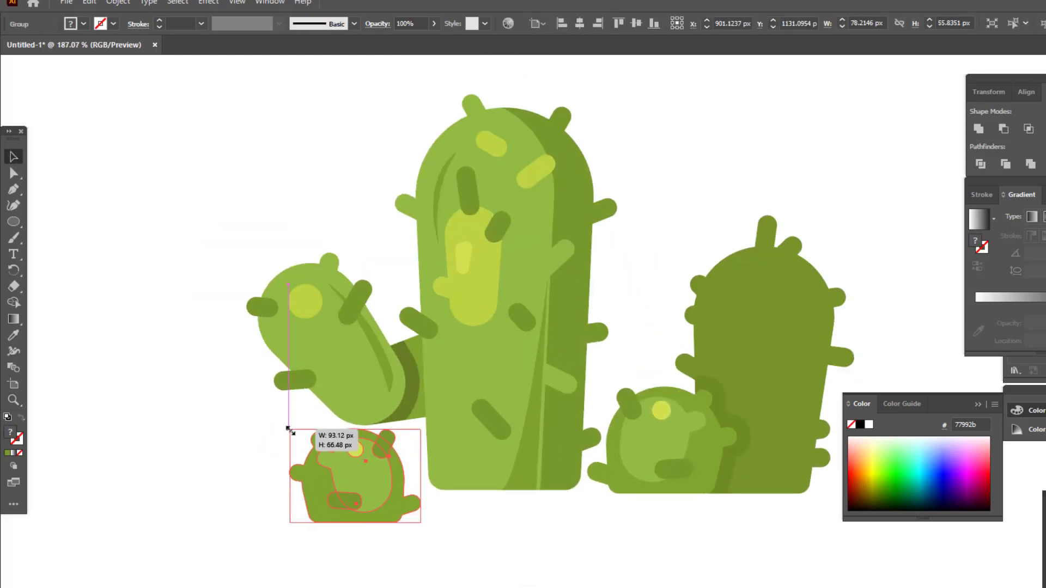
click(486, 570)
drag(487, 569, 485, 516)
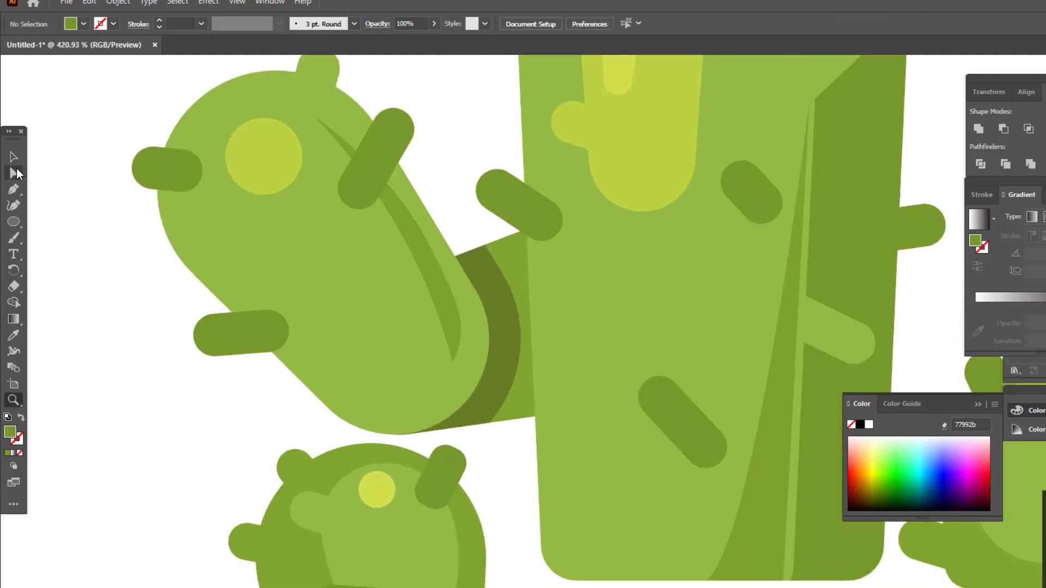
Inspect the small cactus's spine and bottom shape individually, then zoom out and deselect all.
click(15, 172)
click(440, 477)
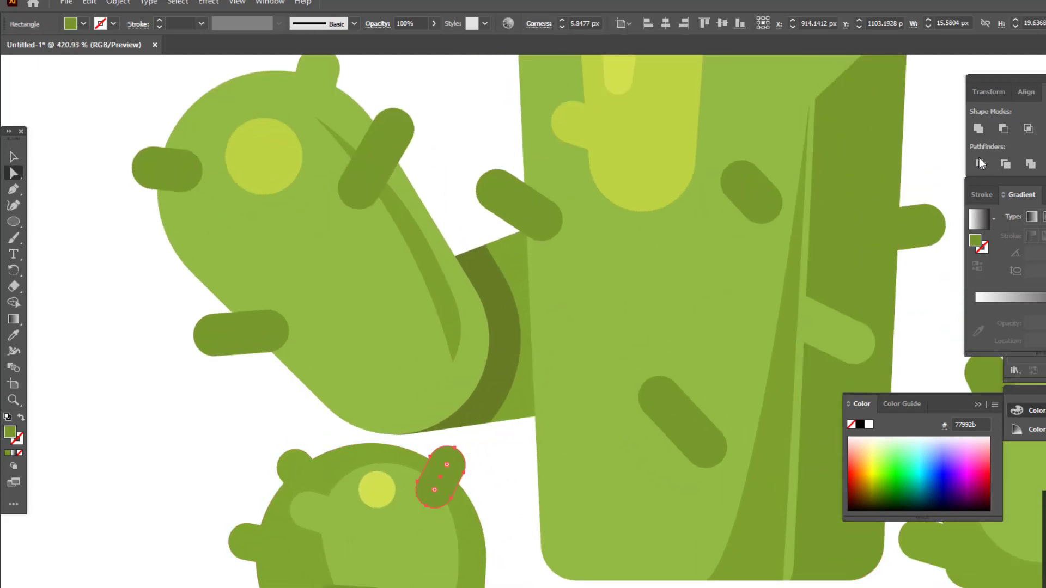
click(351, 586)
key(z)
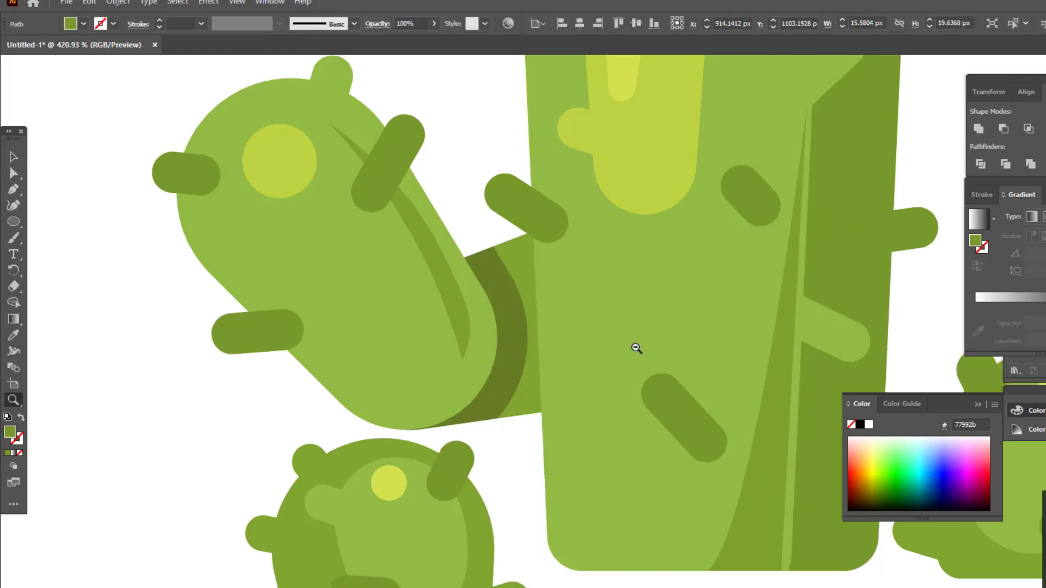
drag(635, 346, 567, 511)
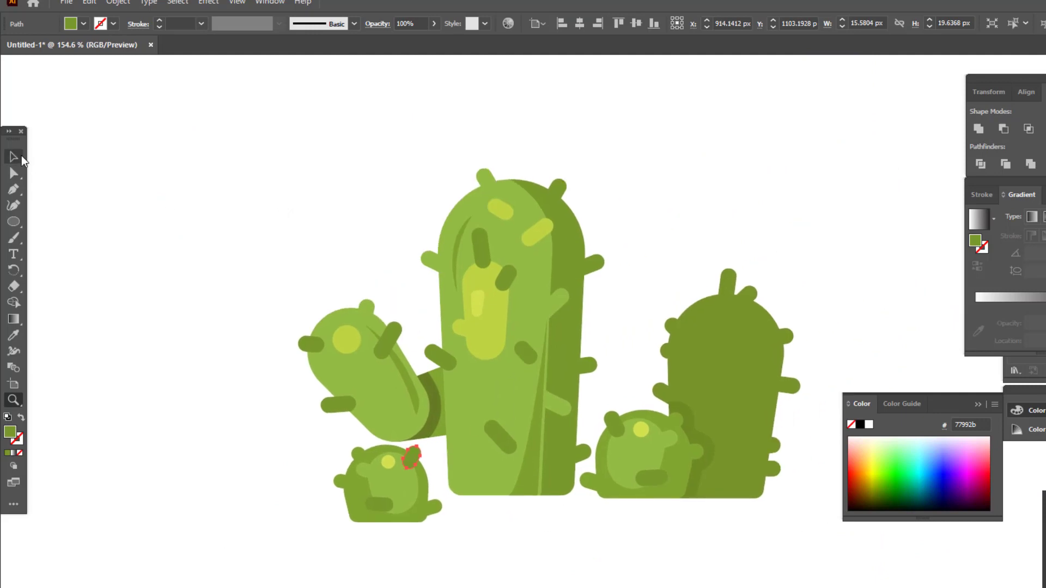
key(ctrl+shift+a)
scroll(414, 359, up, 2)
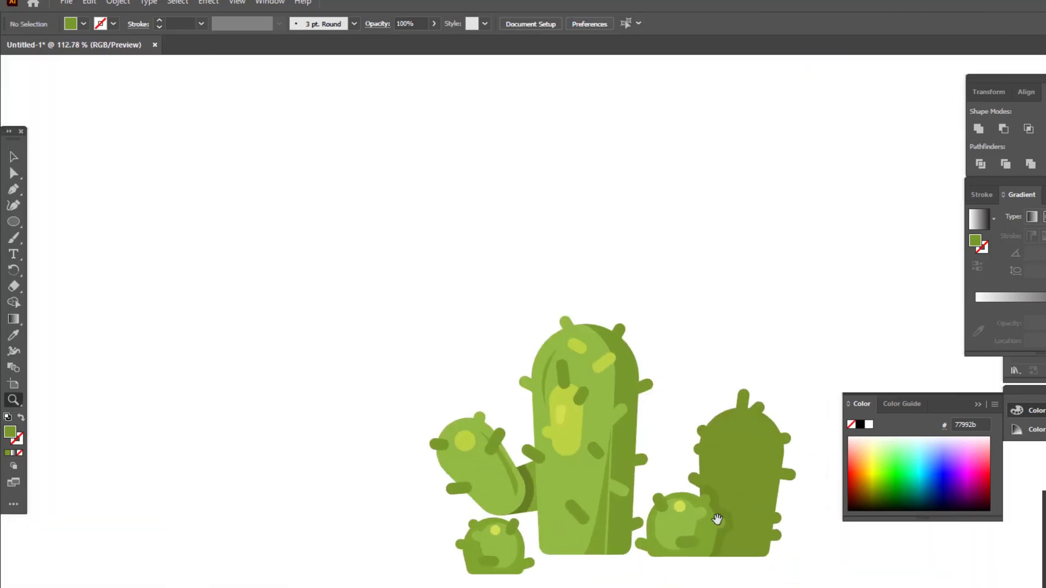